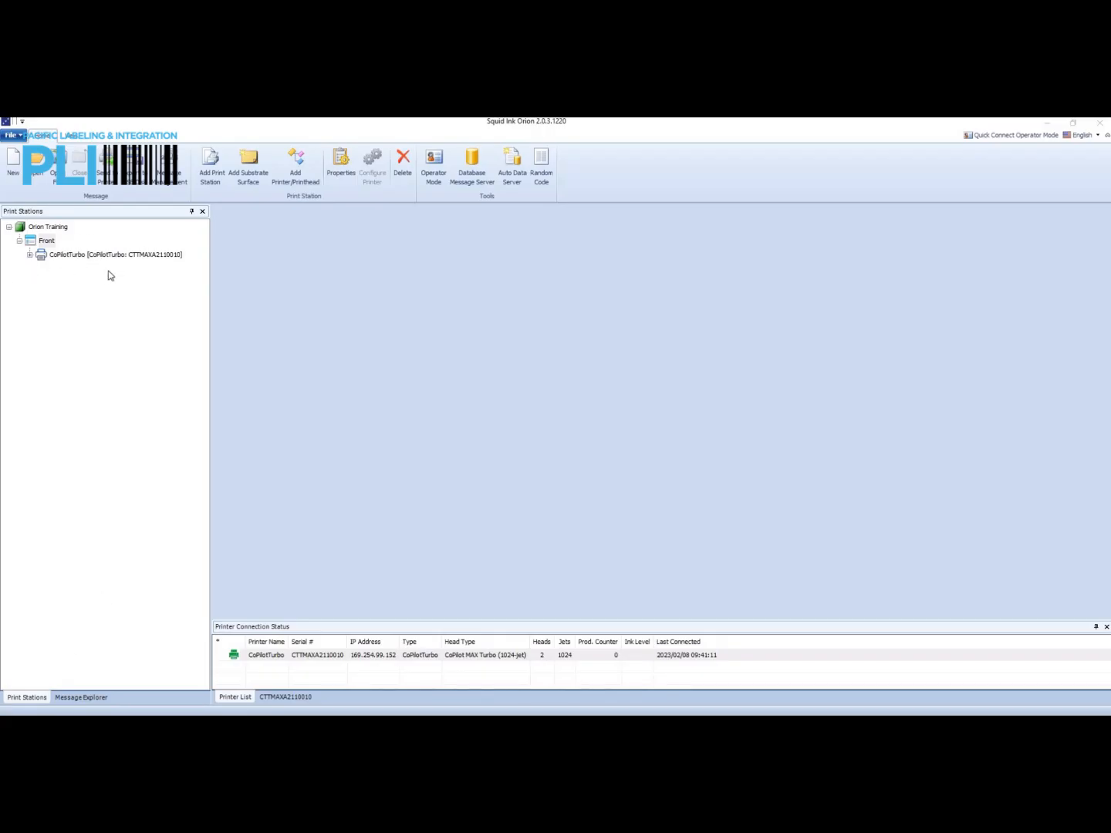
Create a new message named Training Test for the Orion Training print station.
click(11, 166)
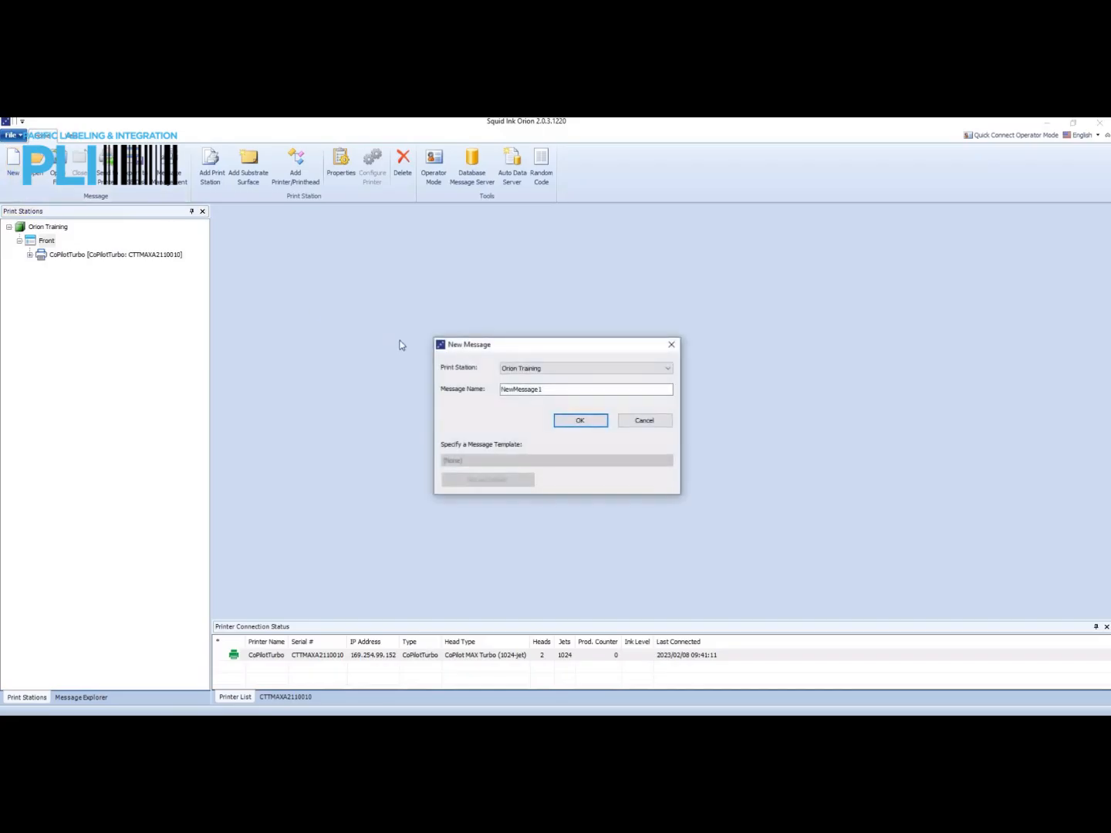
click(552, 390)
drag(541, 392, 473, 395)
text(raining Test)
click(578, 420)
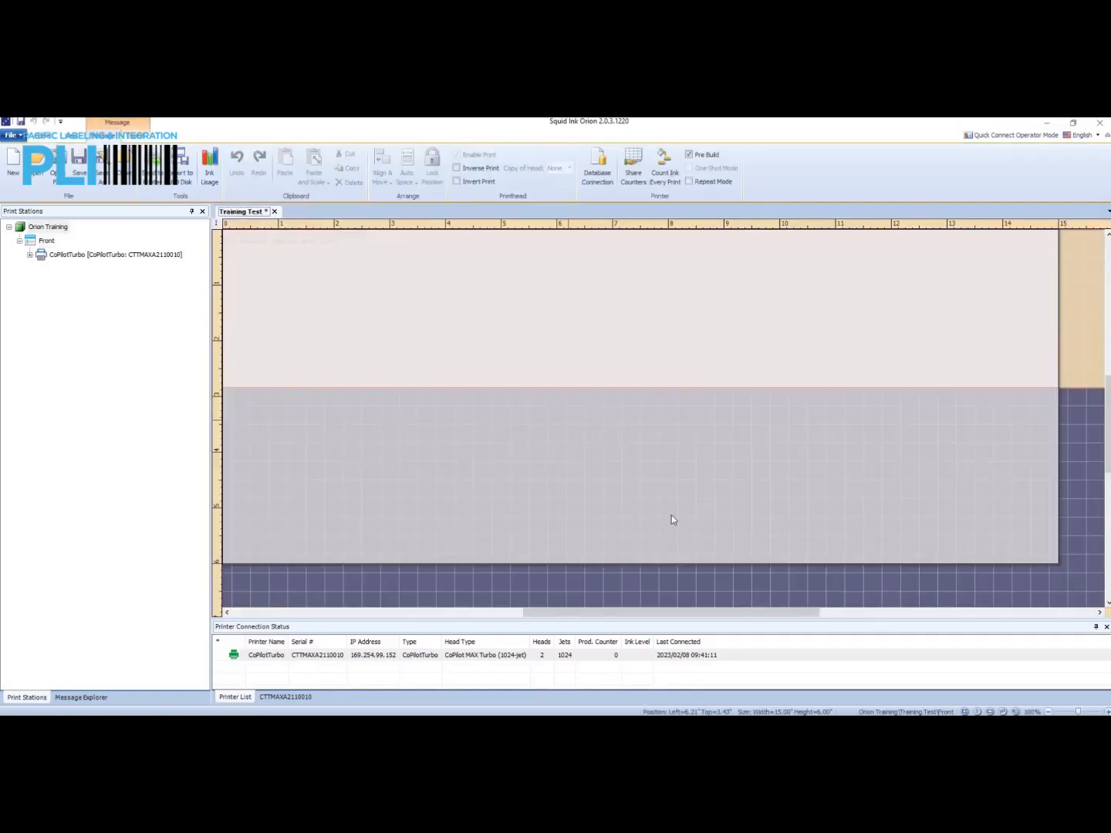
Examine the blank message layout and the element types that can be created on the substrate.
scroll(758, 534, up, 4)
scroll(760, 538, down, 2)
drag(769, 612, 760, 612)
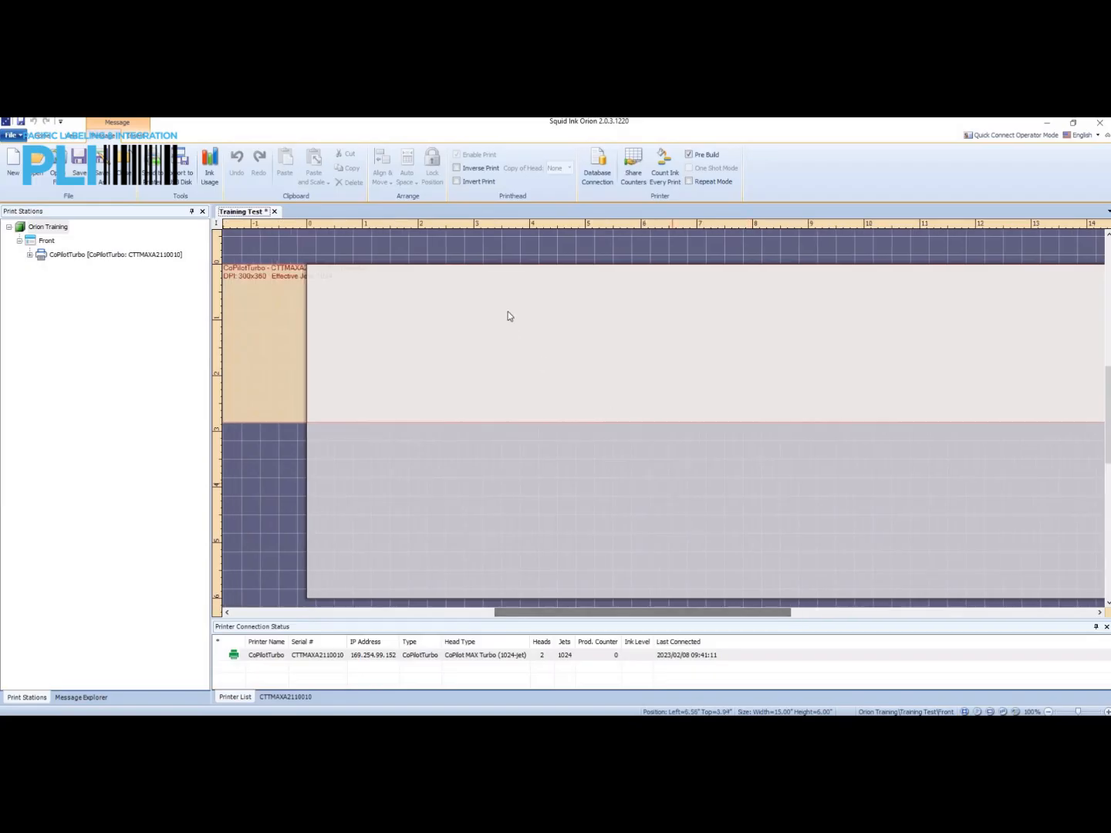
mouse_move(649, 615)
mouse_down()
mouse_move(698, 615)
mouse_move(671, 614)
mouse_up()
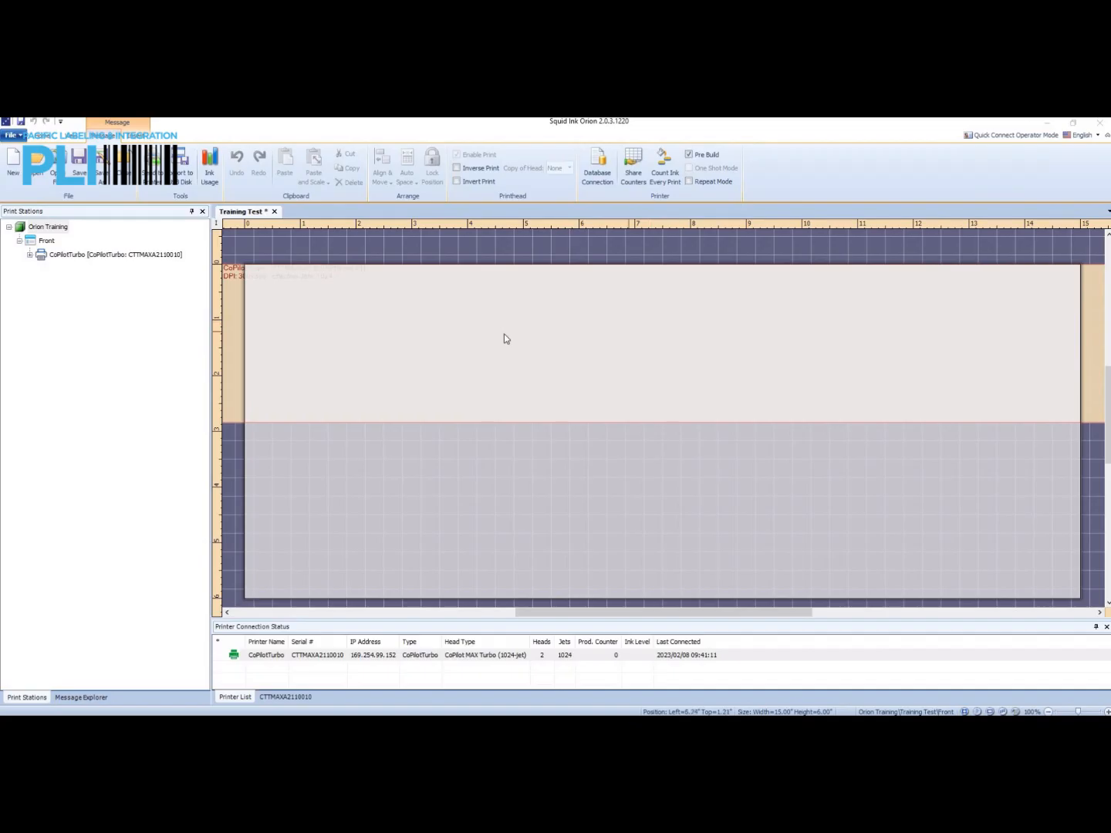
click(137, 135)
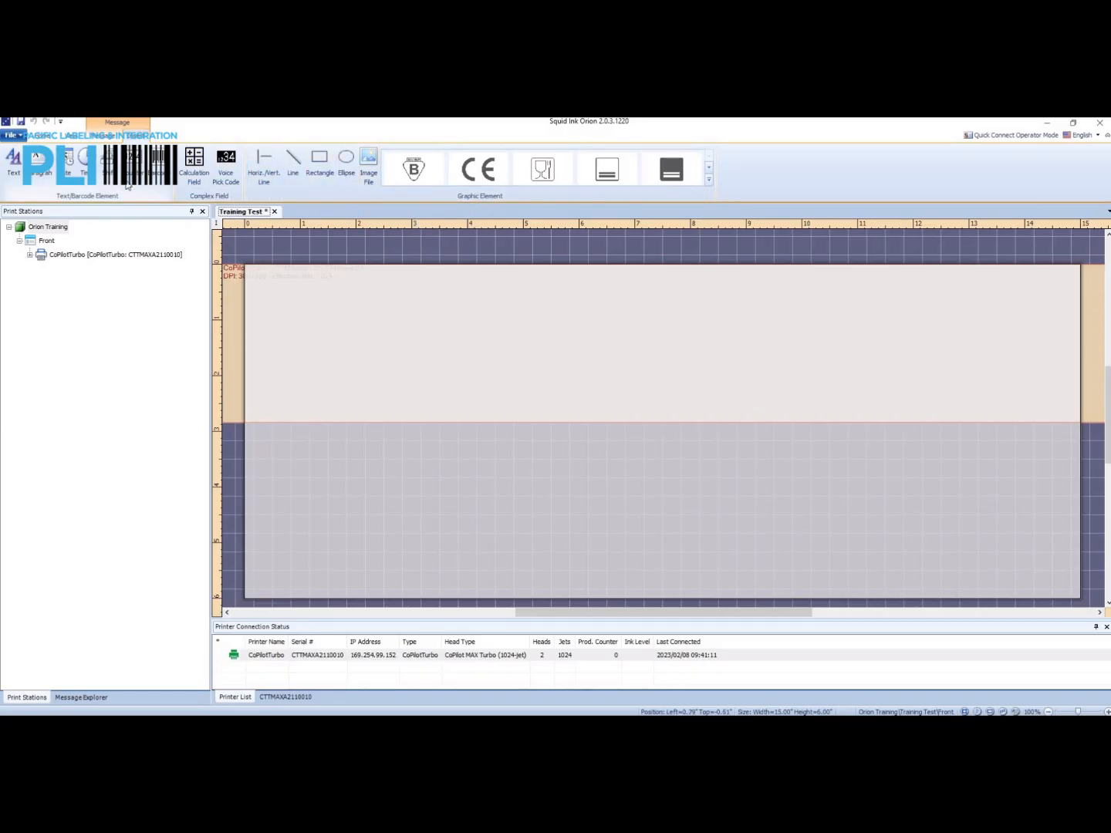
right_click(276, 299)
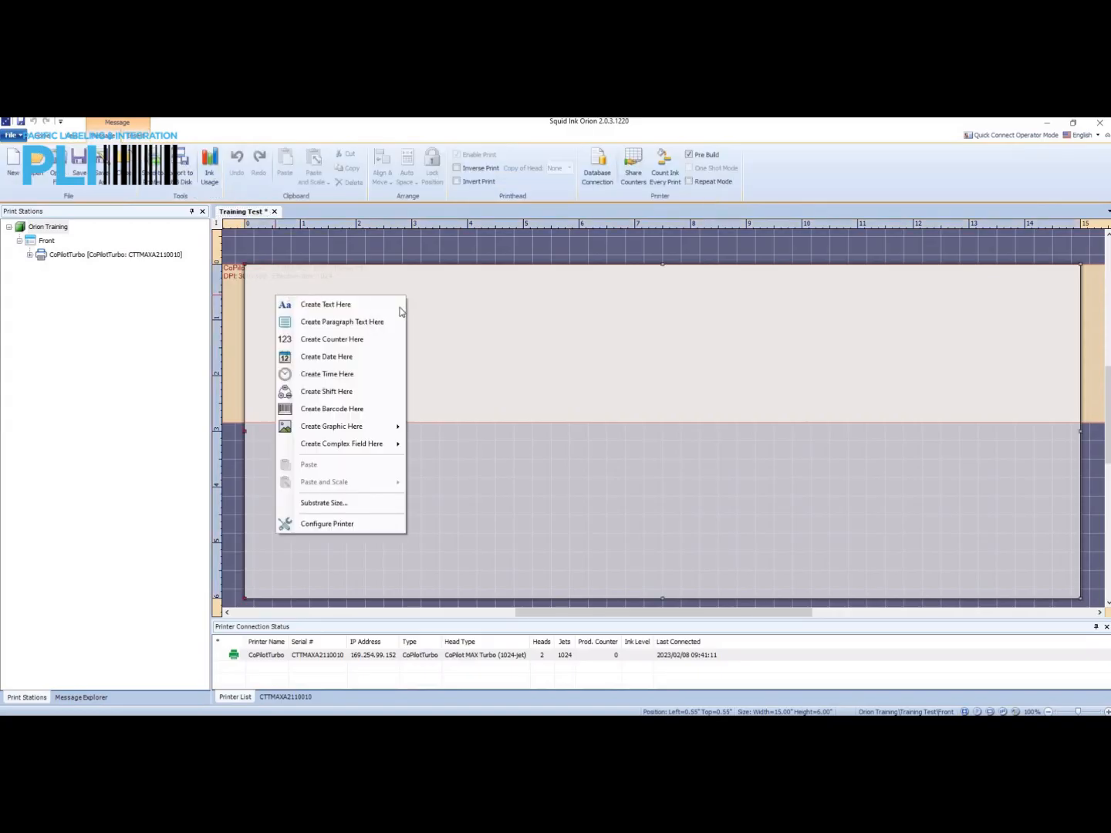
right_click(448, 311)
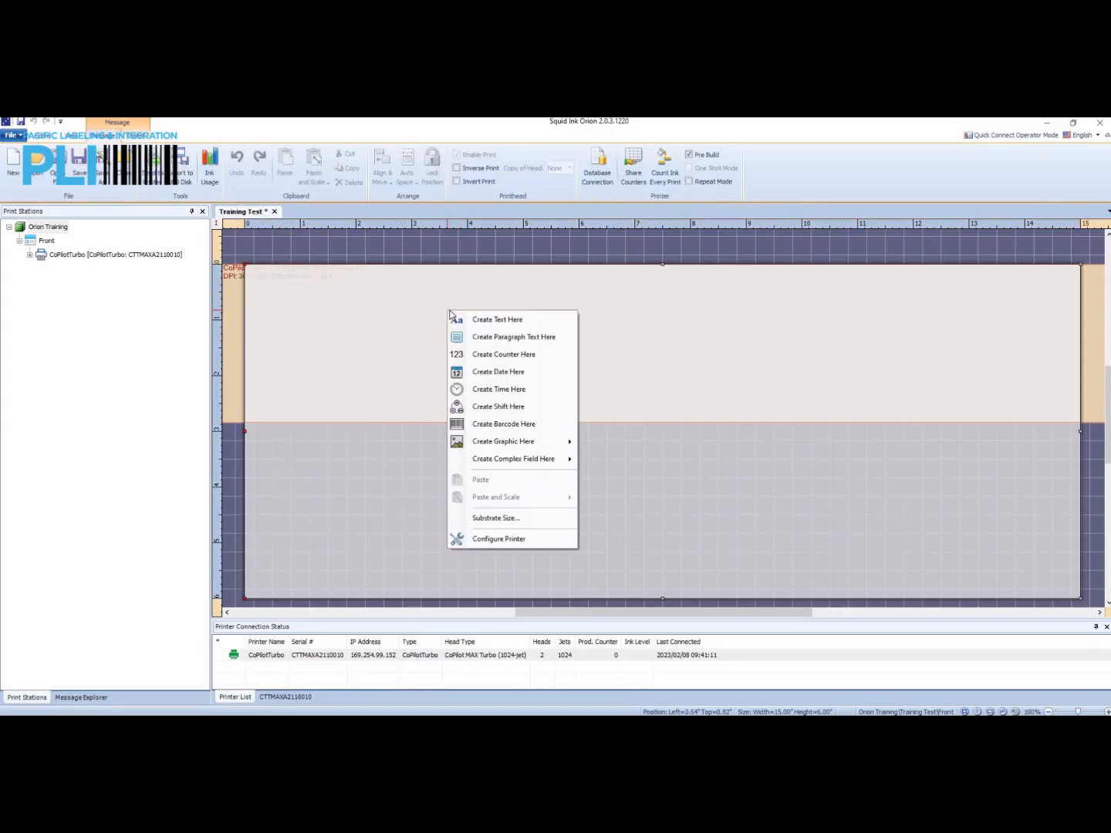
right_click(691, 325)
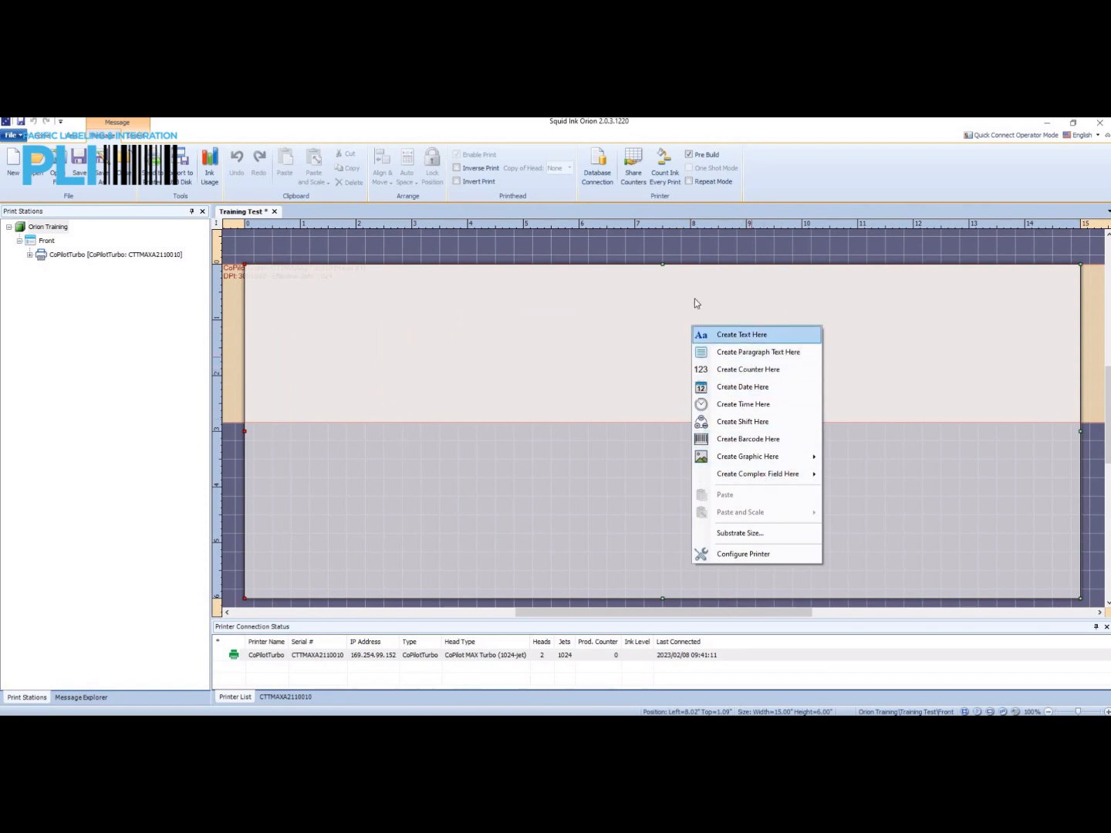
click(604, 314)
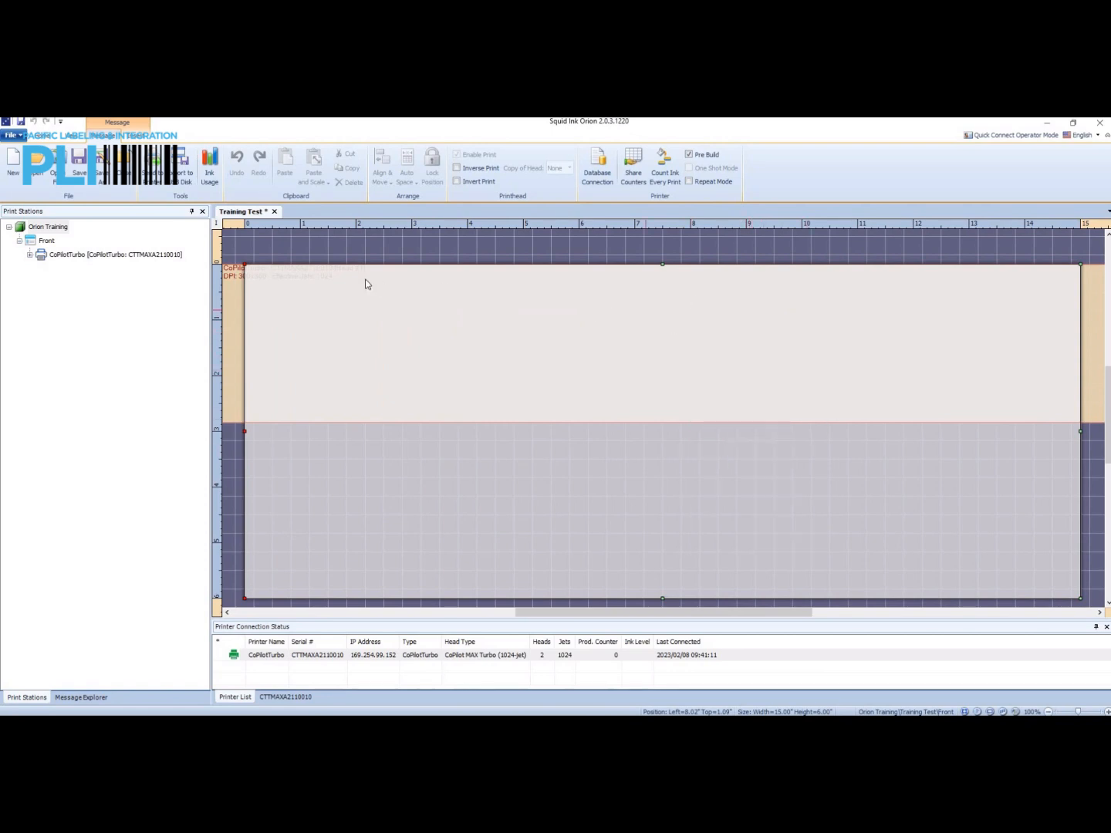
Create a text element on the substrate and place it about 0.53" from the left edge and 0.52" from the upper edge.
right_click(260, 293)
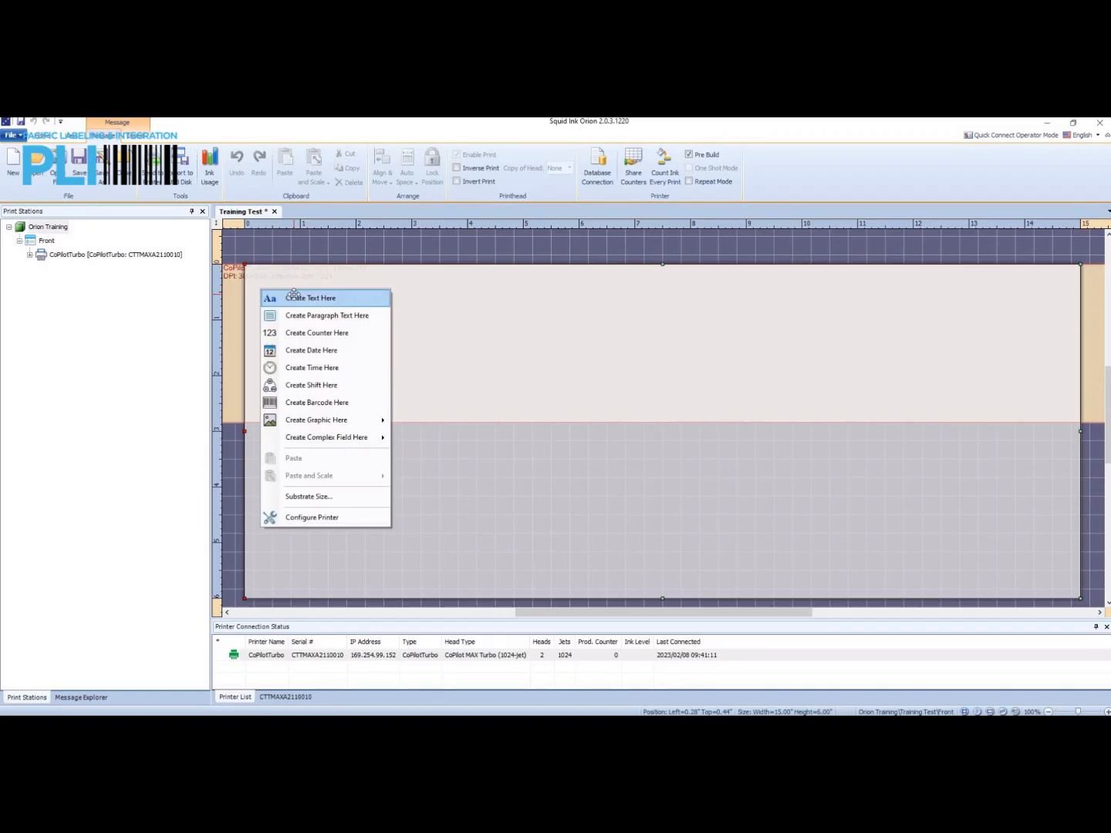
click(295, 300)
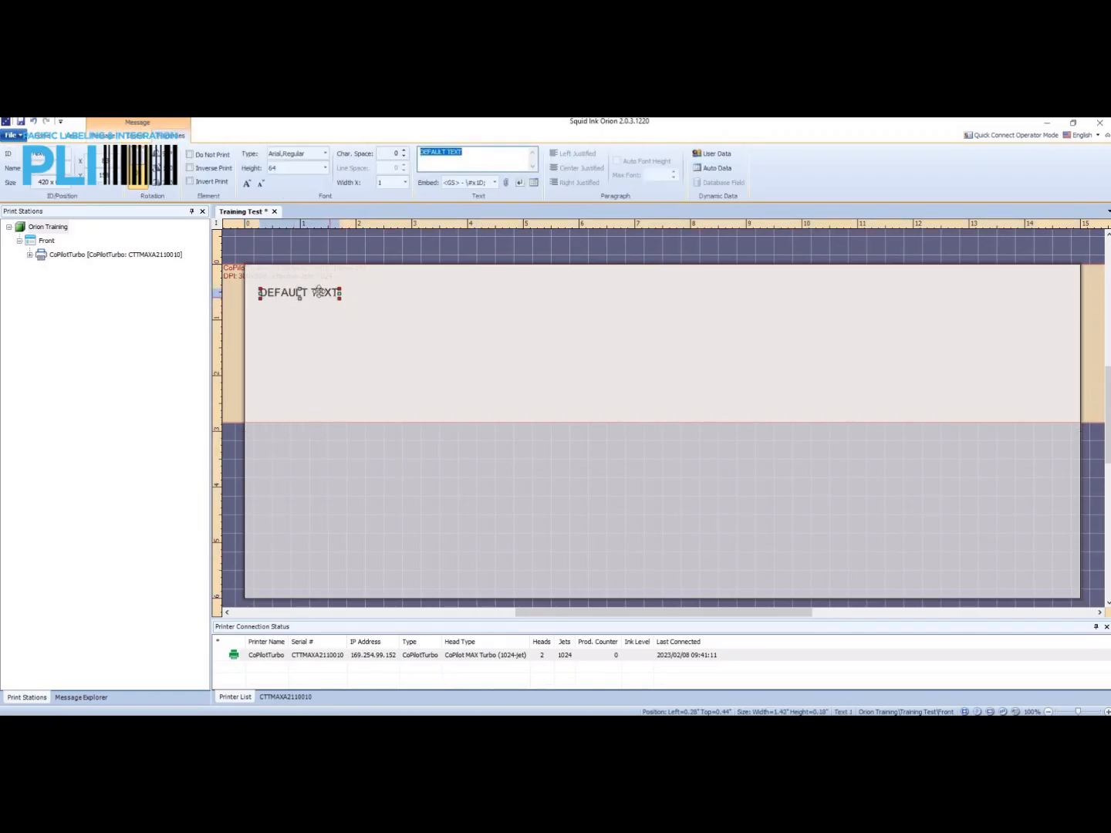
drag(322, 292, 337, 302)
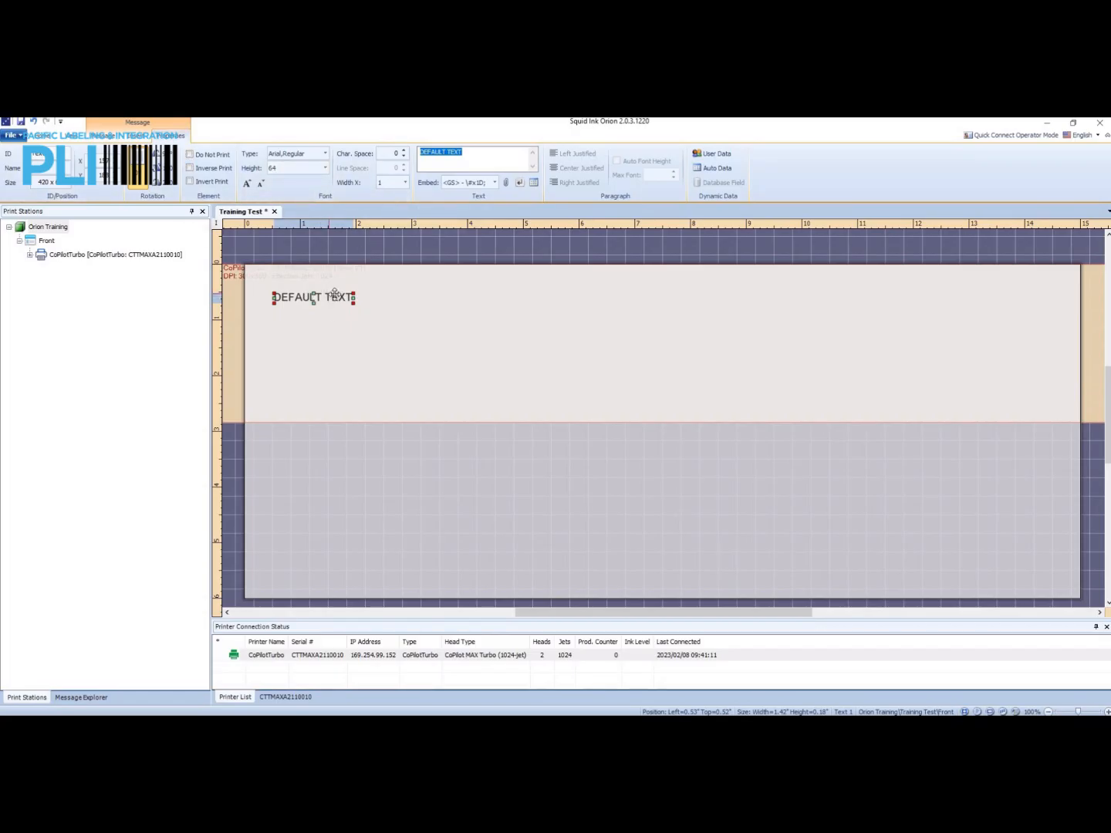
Browse the available font types for the text element and pick Arial,Regular.
click(326, 155)
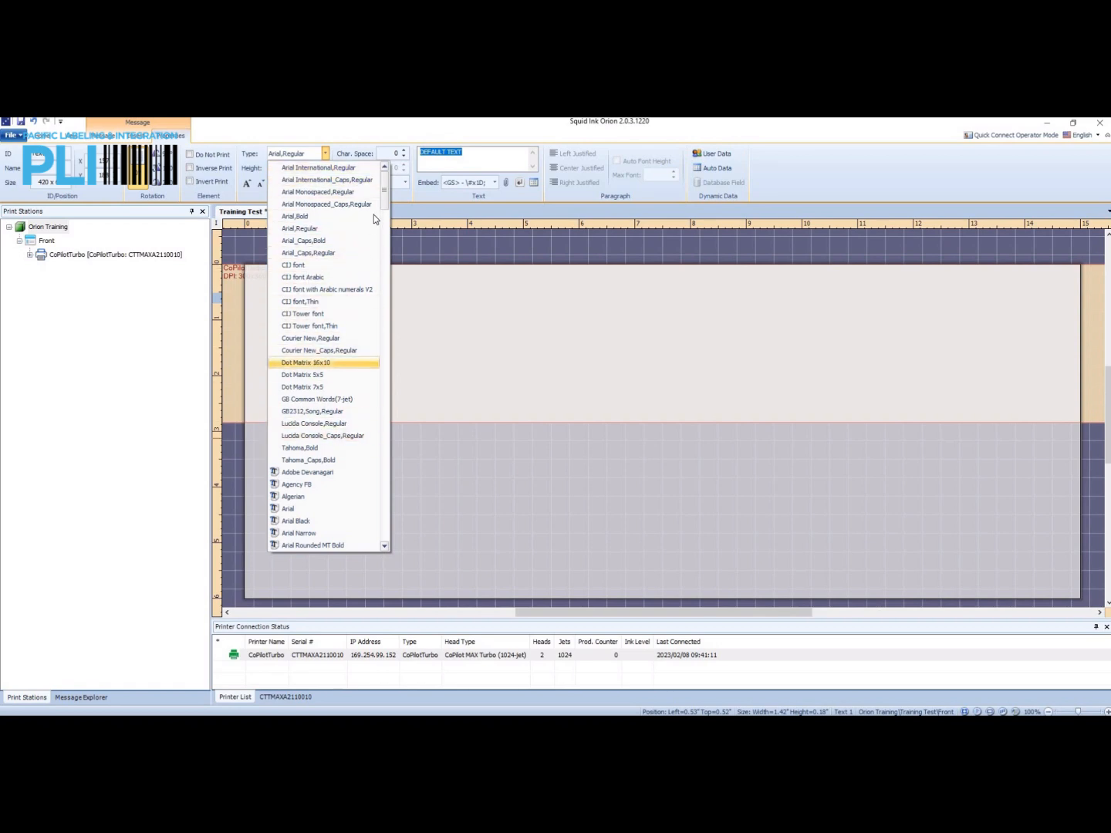
drag(387, 199, 392, 232)
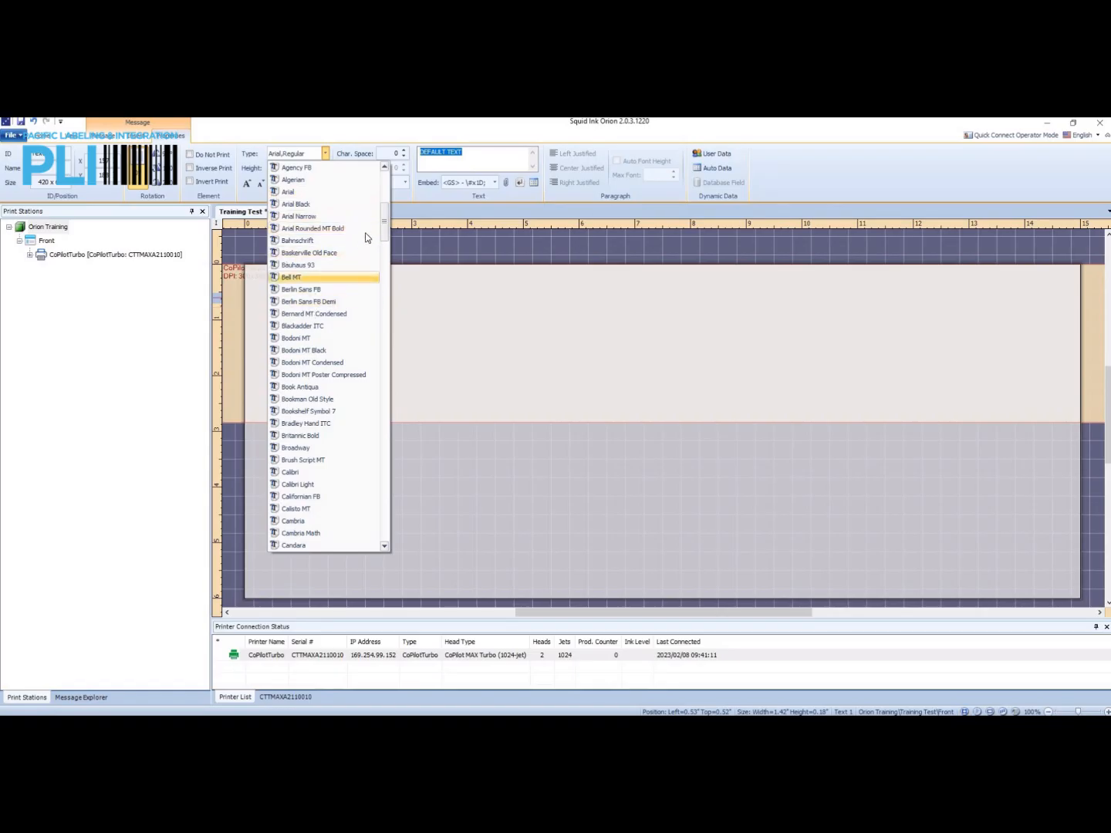
drag(385, 222, 392, 303)
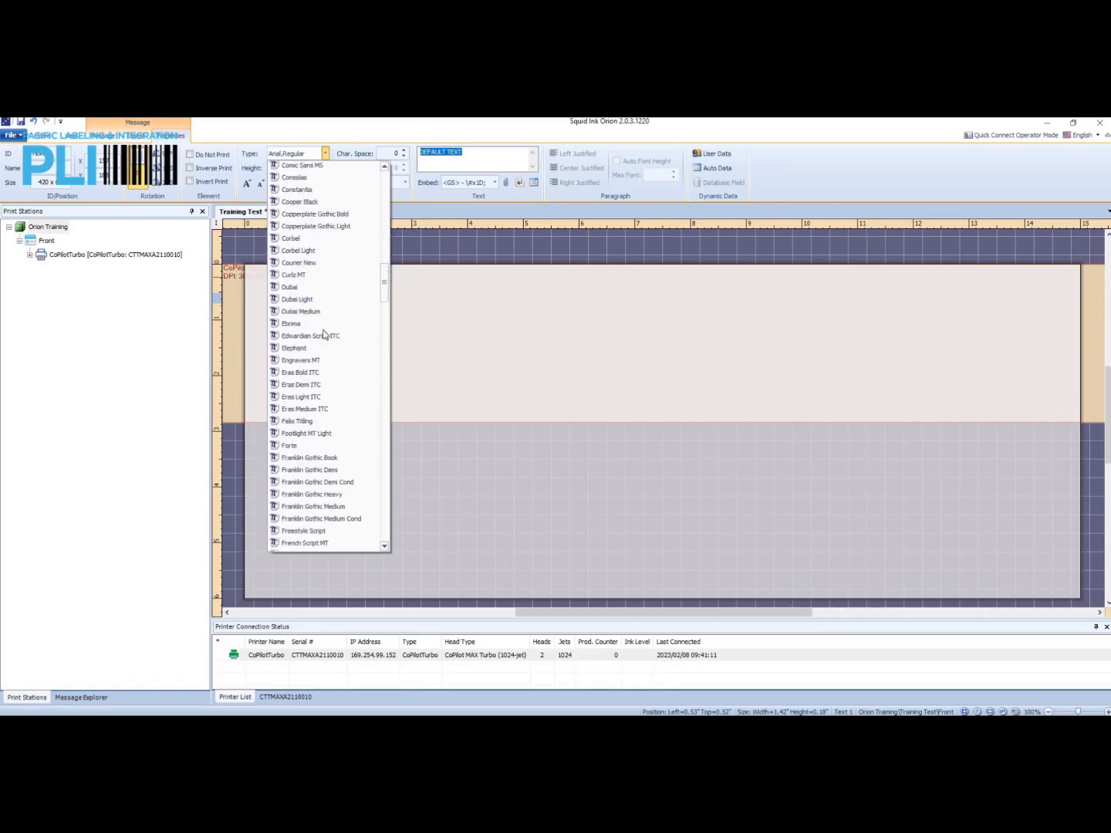
drag(386, 287, 392, 166)
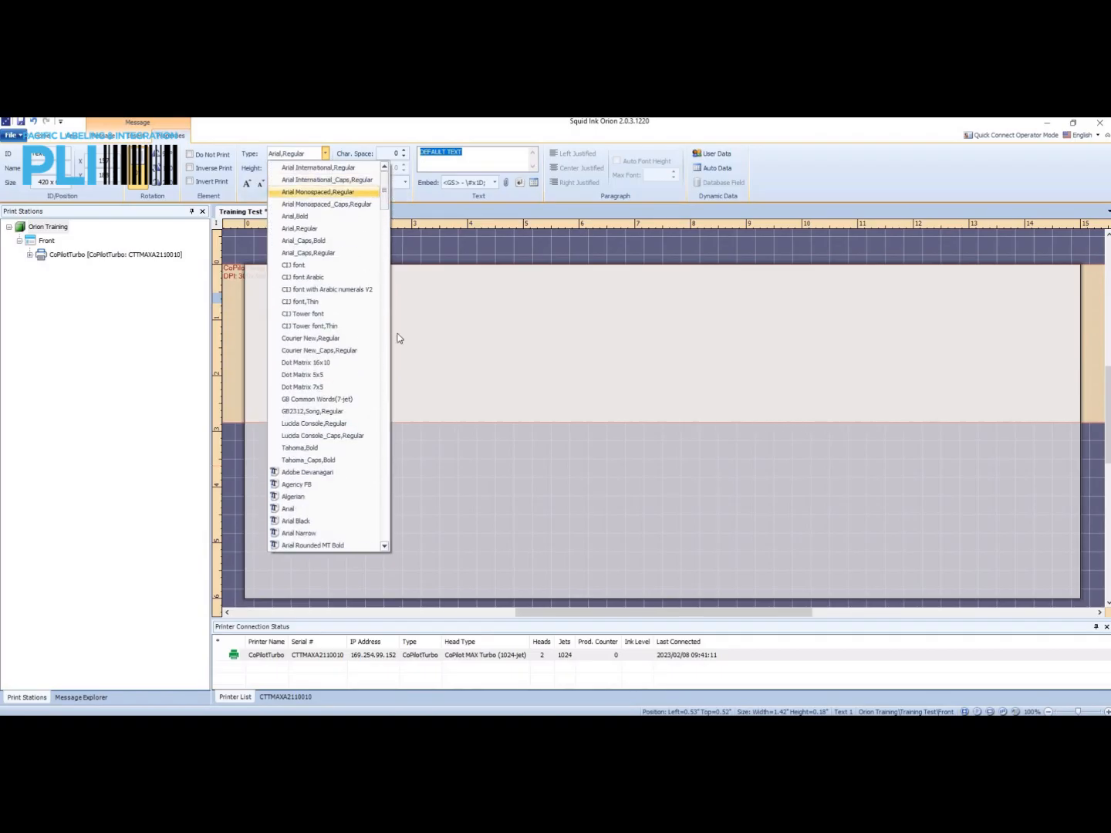
click(310, 230)
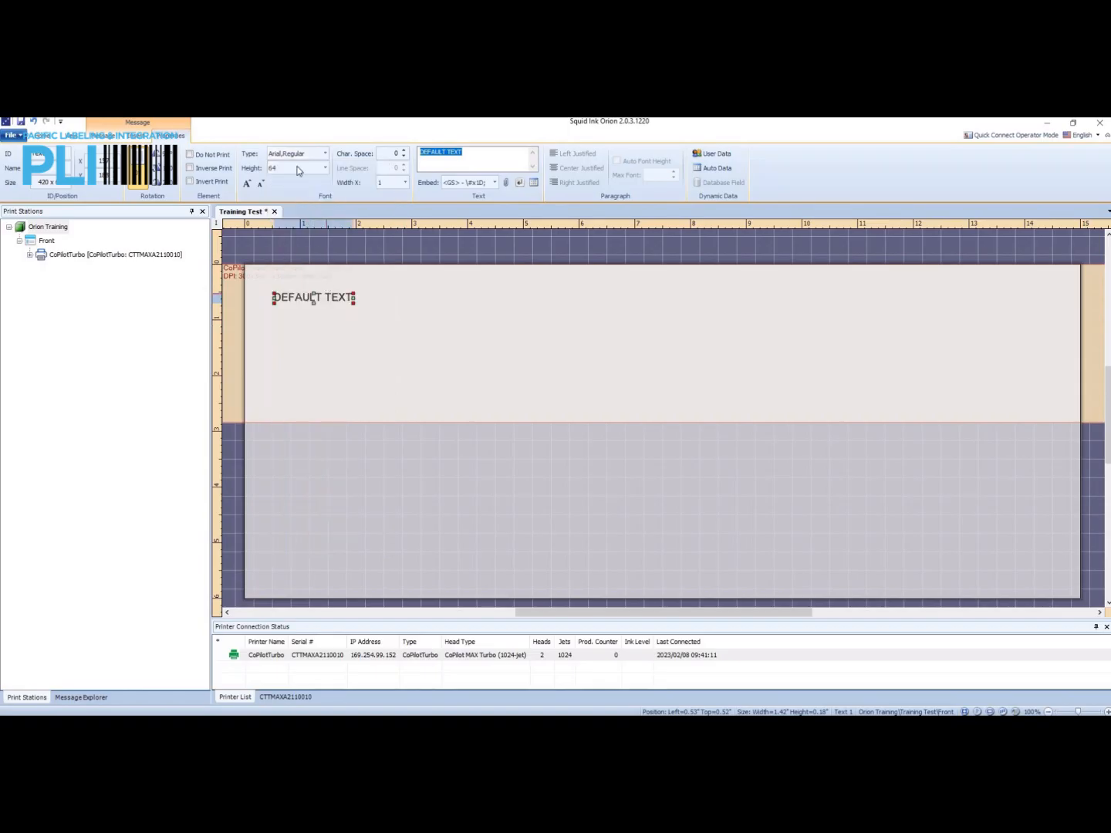
Set the text element's font height to 128 and reposition it near the substrate's upper-left corner.
click(325, 167)
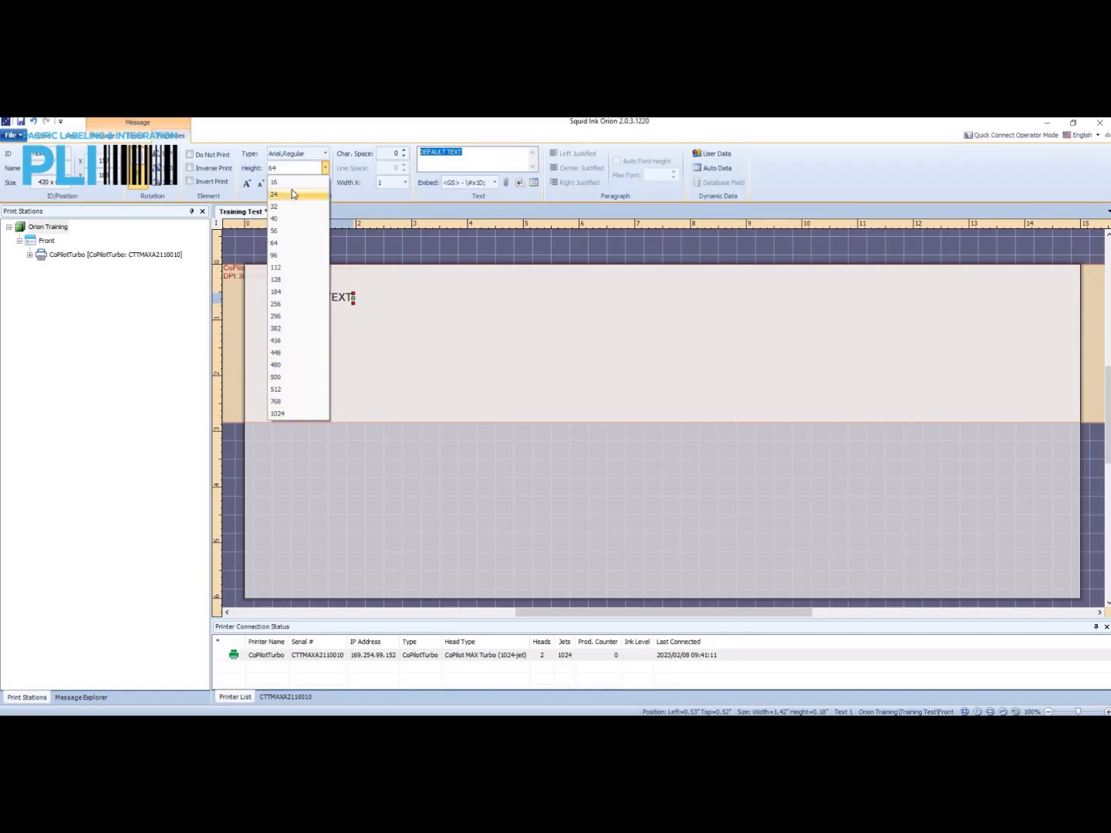
click(284, 283)
mouse_move(321, 301)
mouse_down()
mouse_move(341, 310)
mouse_move(322, 285)
mouse_up()
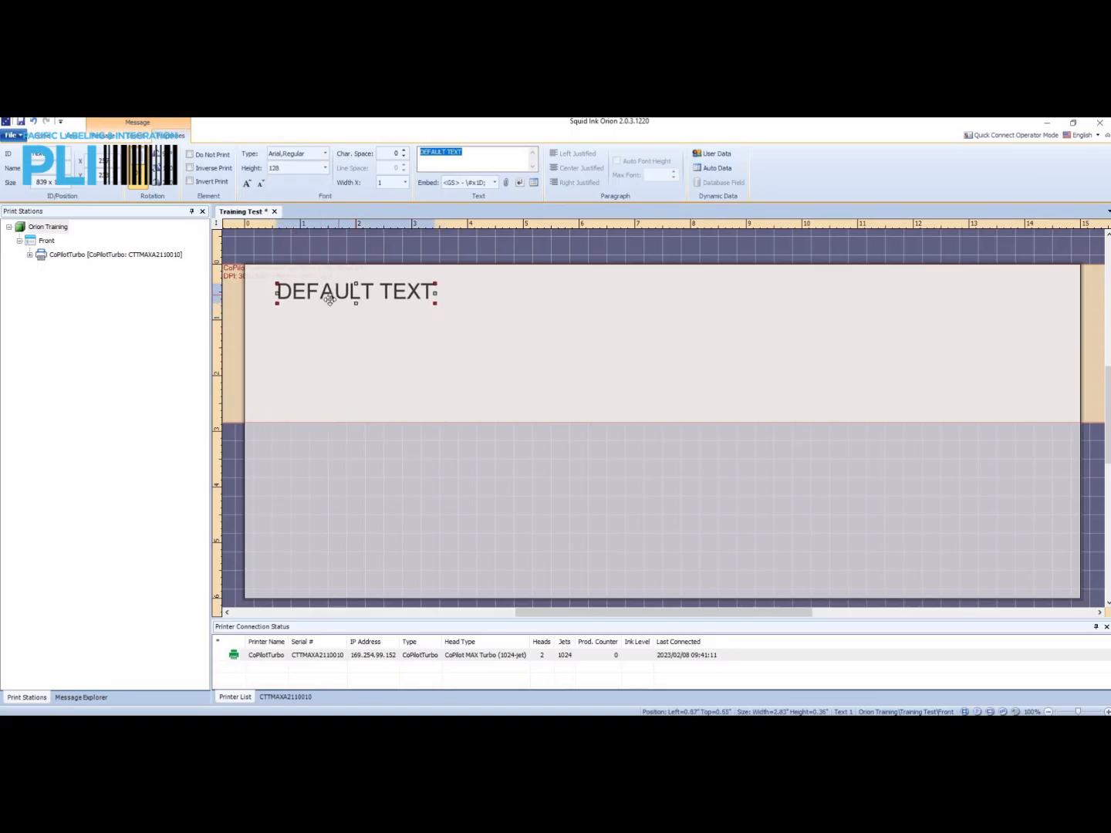
drag(358, 292, 349, 288)
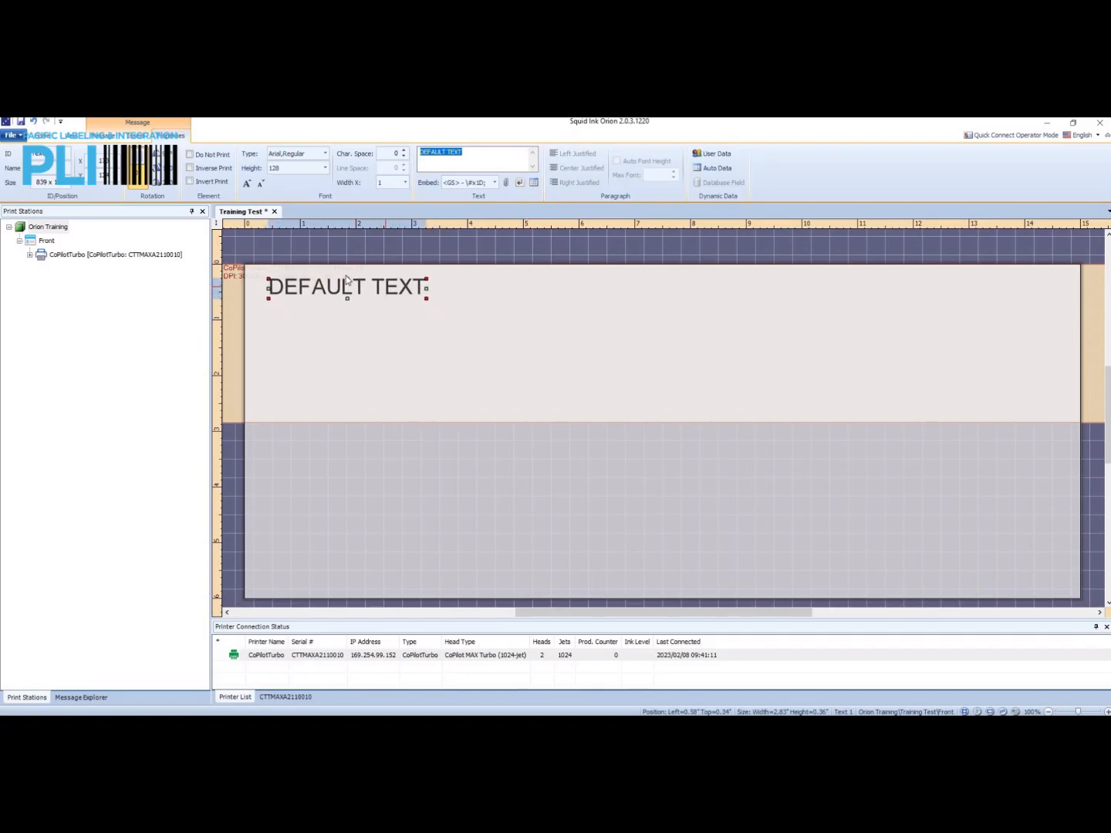
Set the text element's font height to 480 and move it to about 0.08" from the left and 0.11" from the upper edge.
click(325, 168)
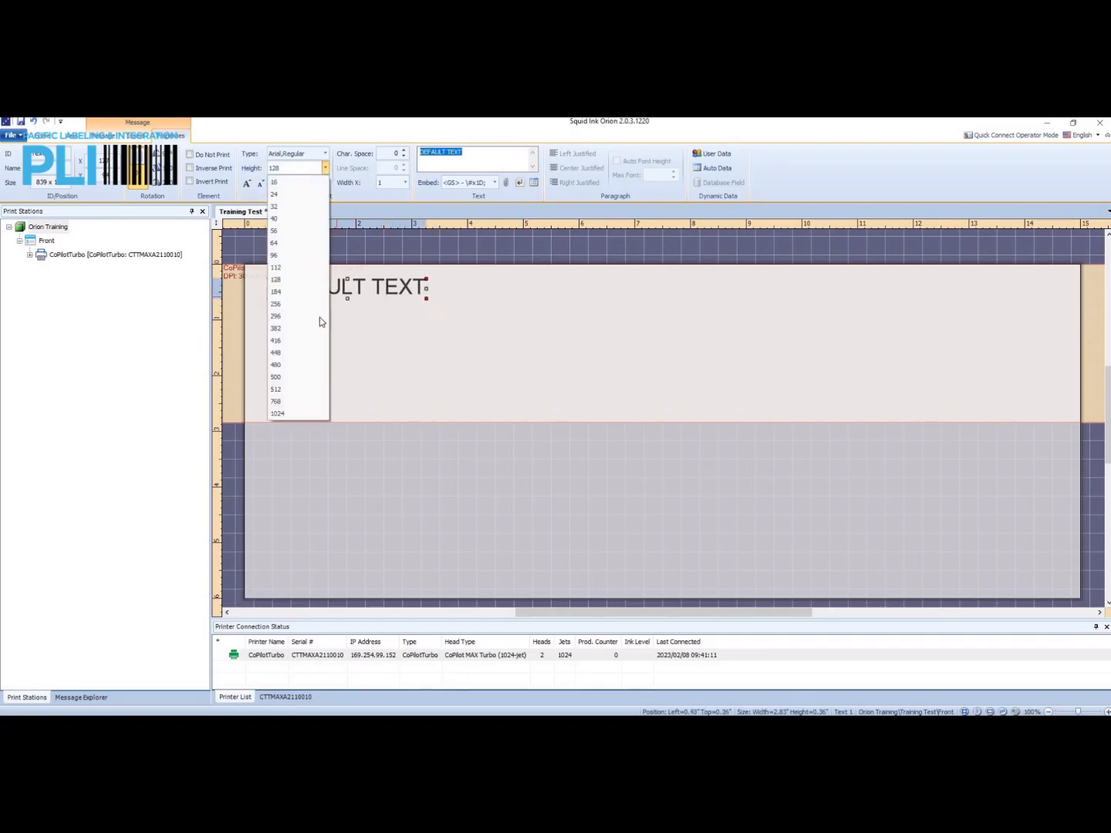
click(307, 365)
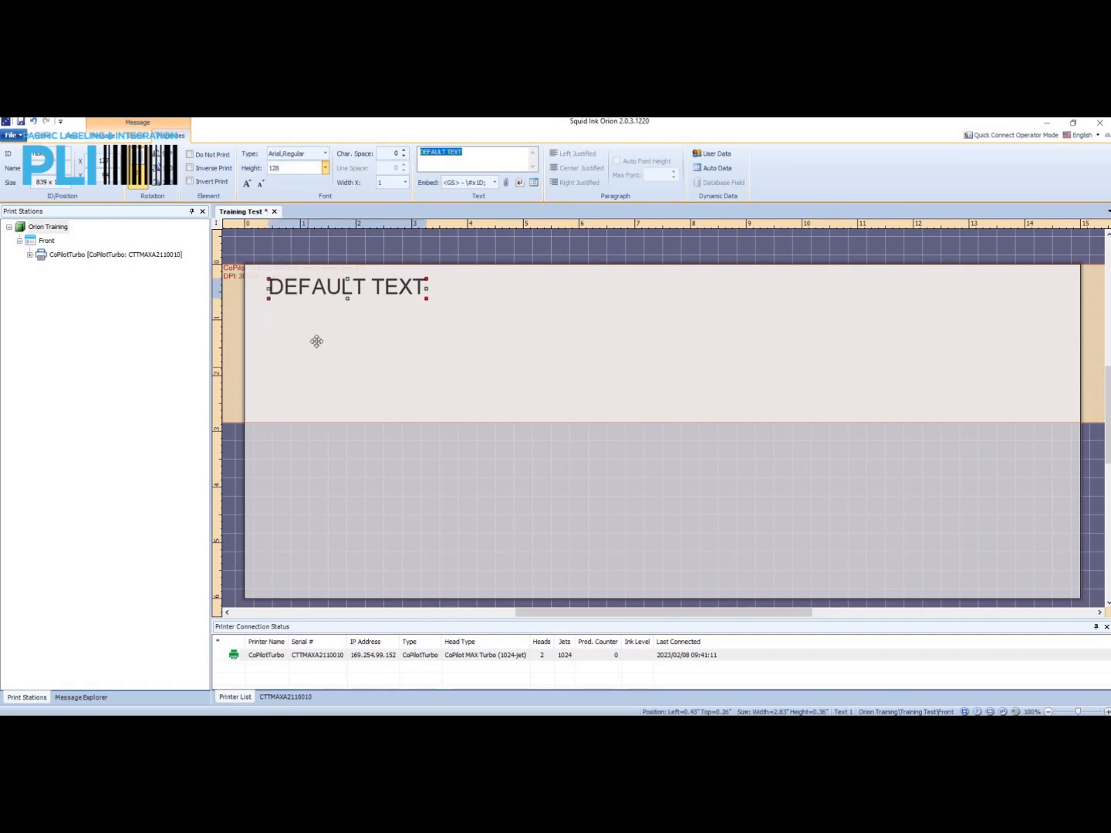
drag(435, 309, 416, 290)
Replace the default text with the presenter's first name in possessive form followed by "Test Message".
click(473, 161)
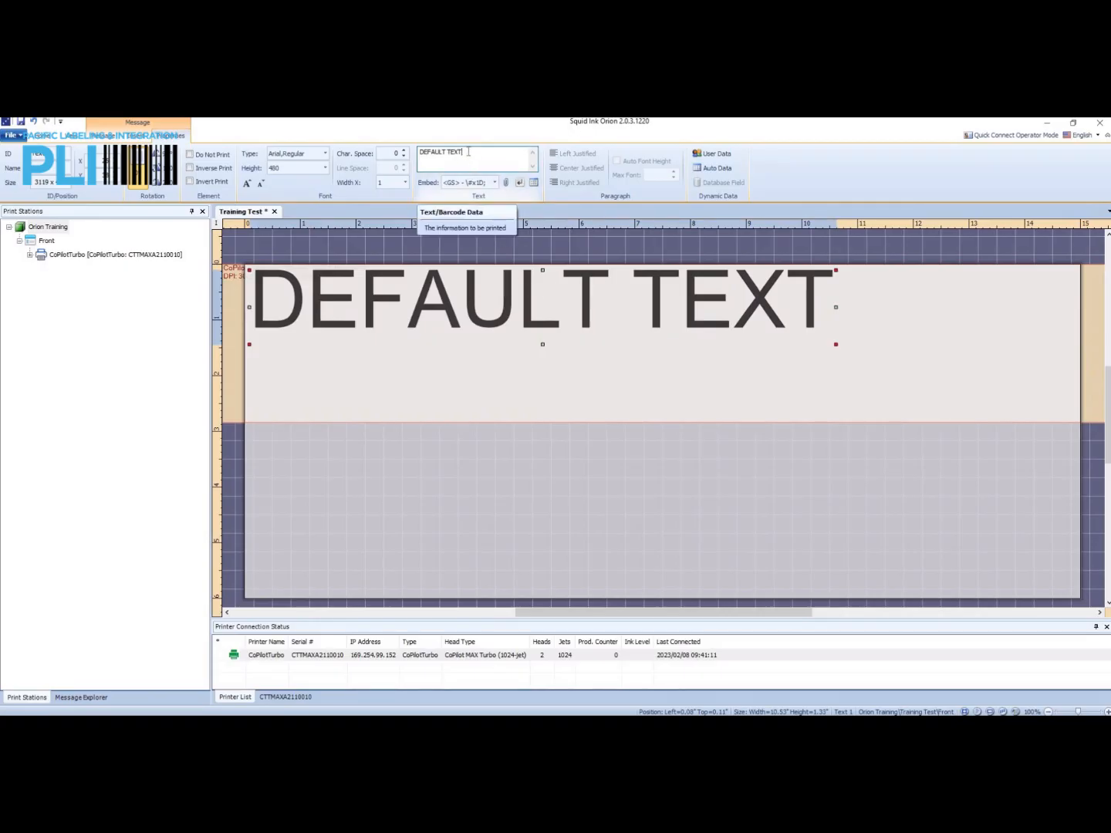
drag(421, 160, 410, 161)
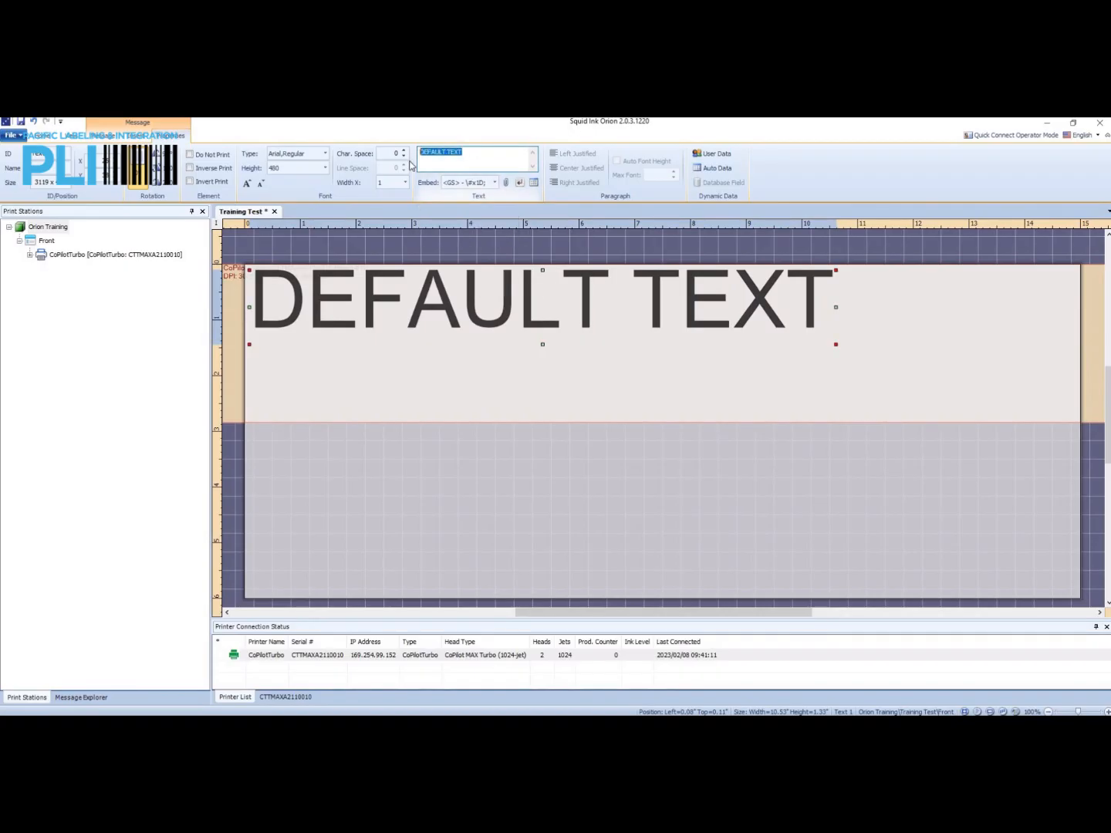
key(BackSpace)
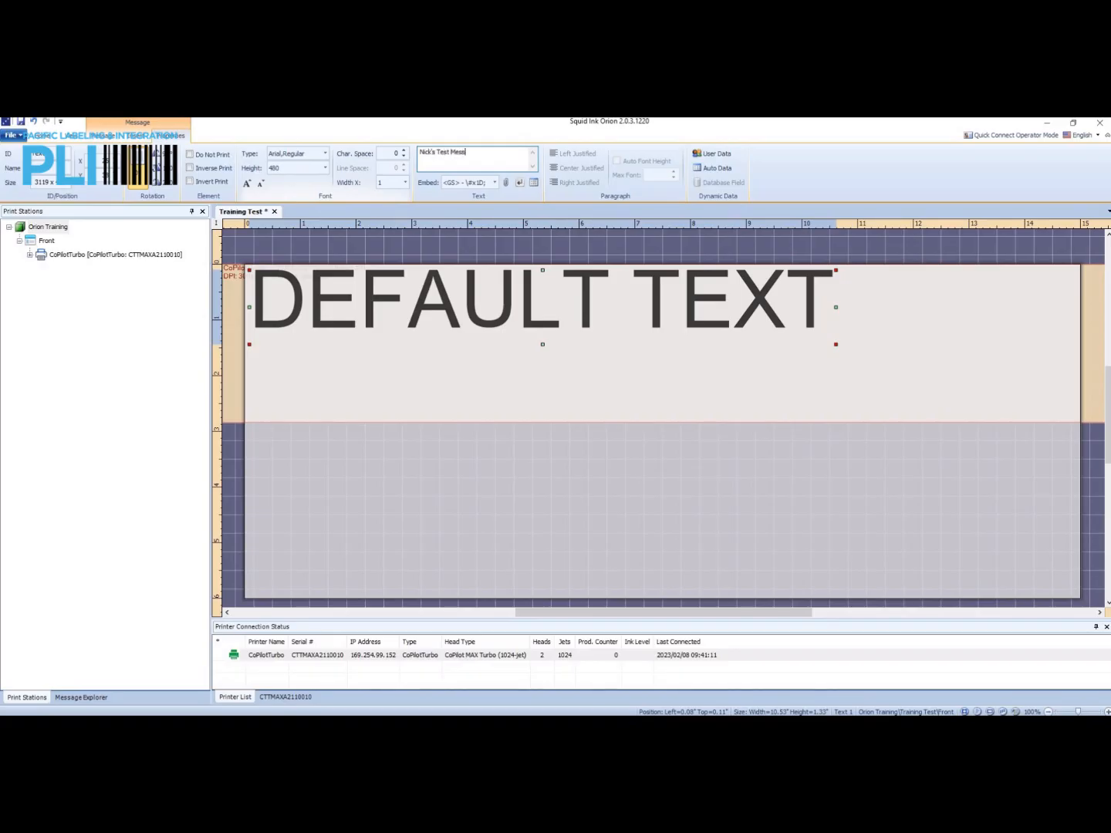
key(Return)
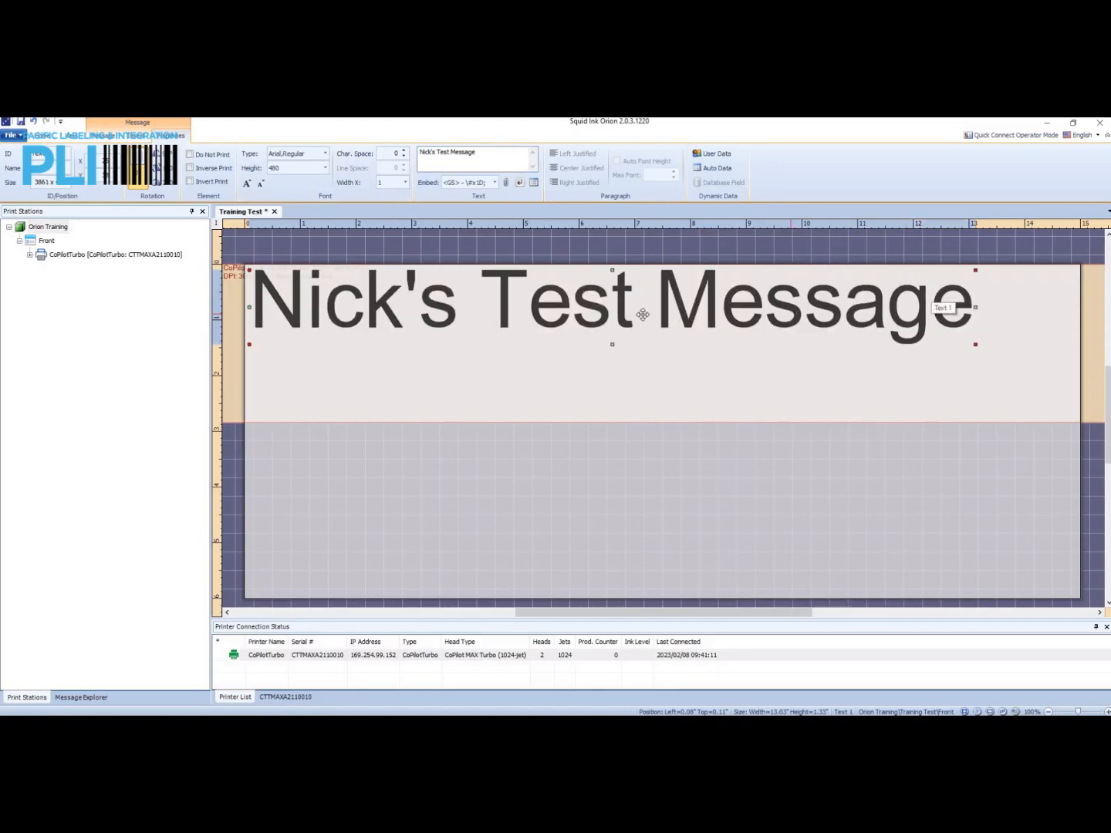
Reposition the large text about 0.08" from the left and 0.04" from the upper edge of the substrate, then deselect it.
drag(540, 317, 542, 316)
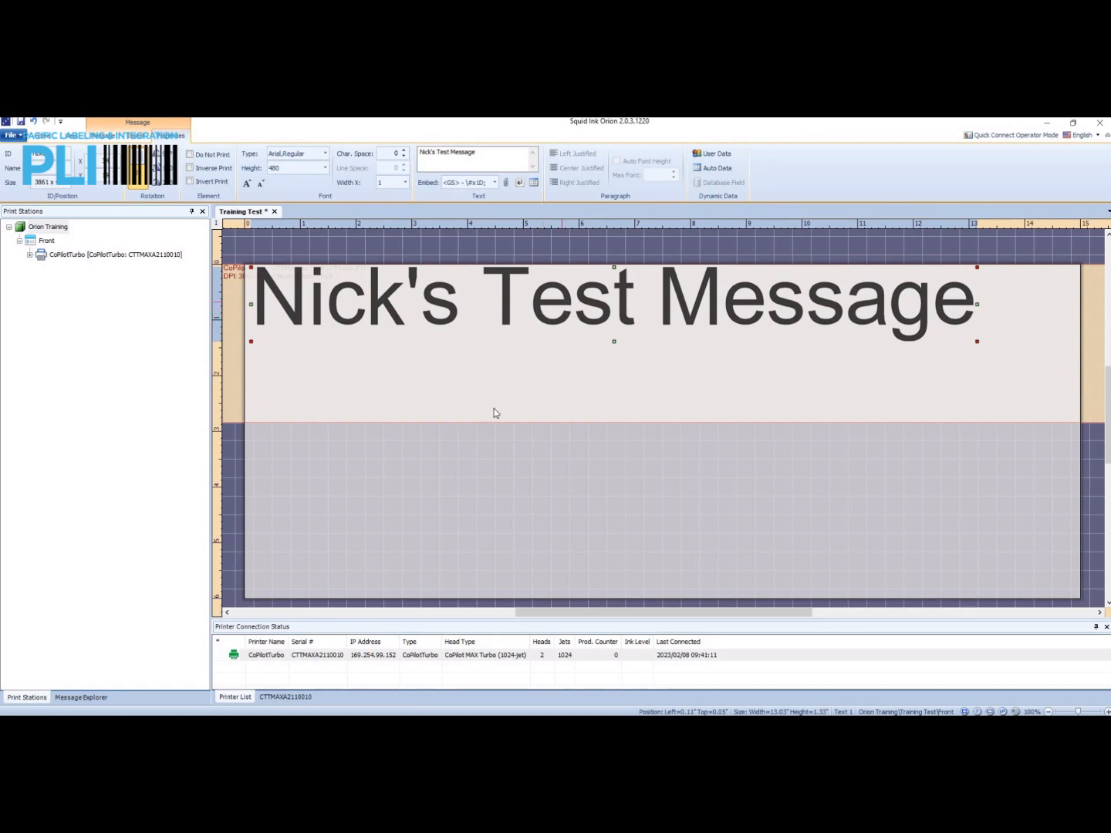
drag(621, 325, 490, 381)
mouse_move(586, 316)
mouse_down()
mouse_move(586, 299)
mouse_move(580, 308)
mouse_up()
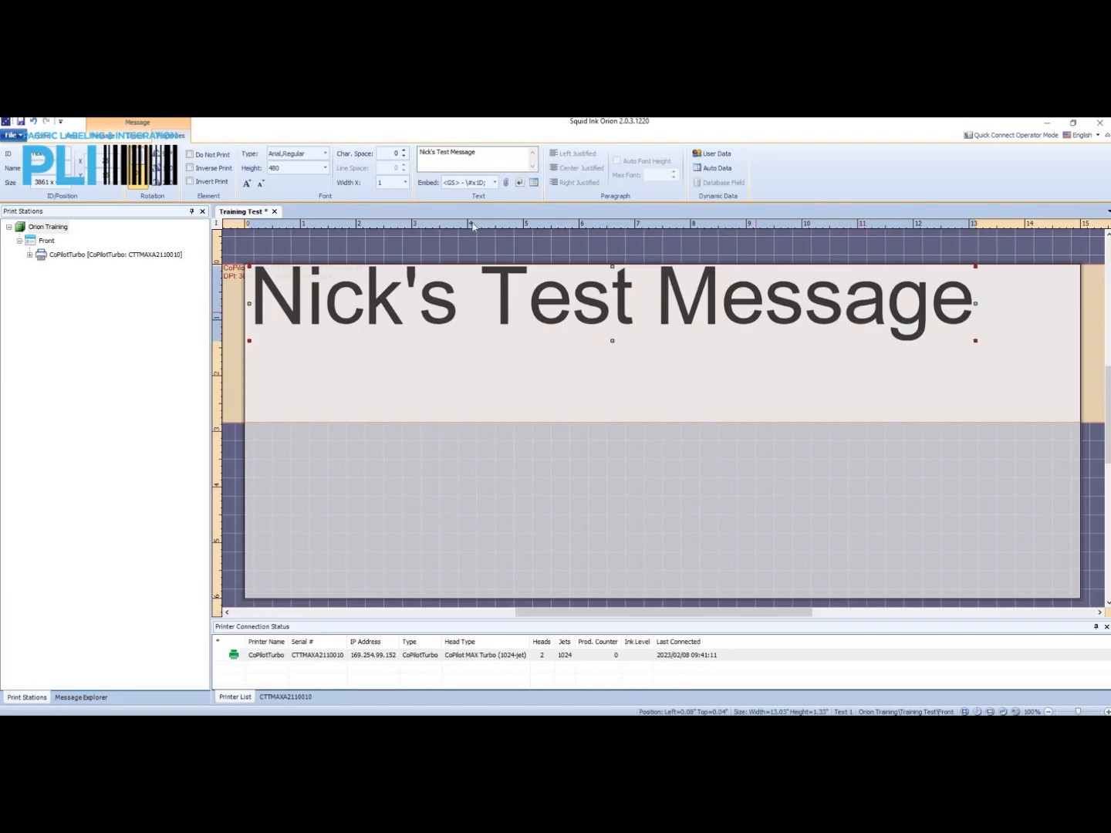
click(368, 371)
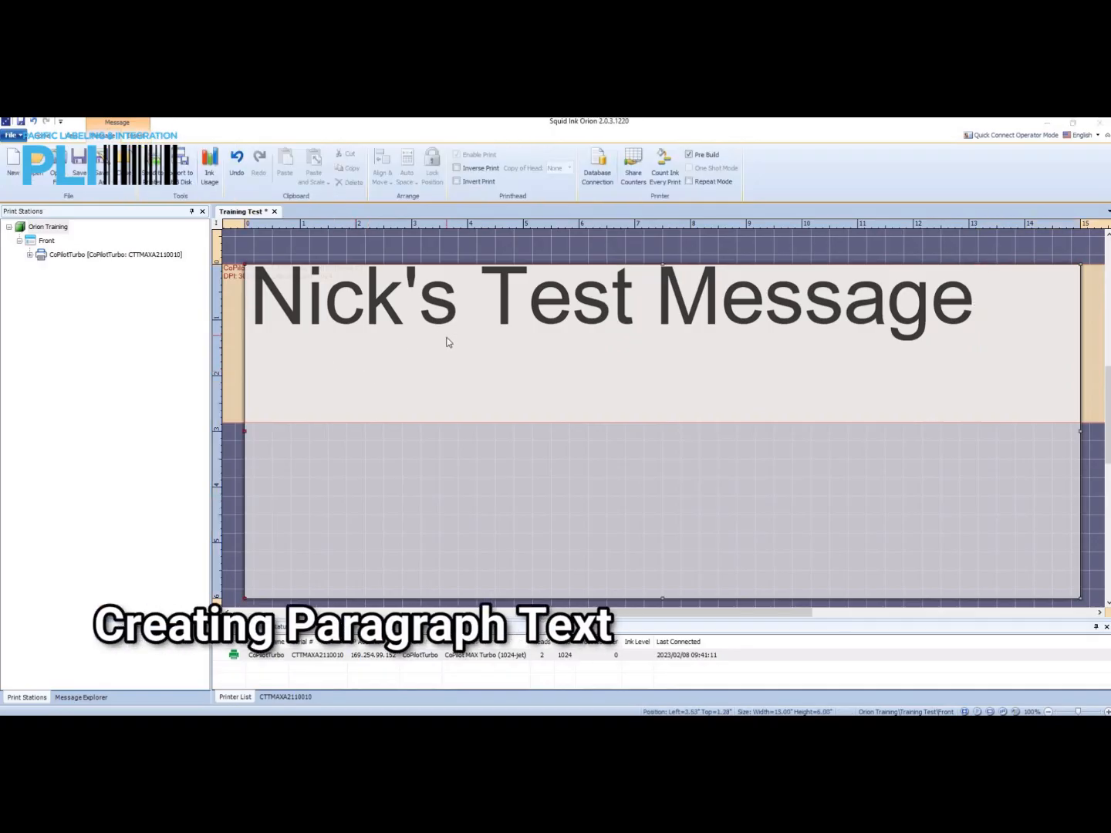
Add a paragraph text element with an unbroken run of w characters, about 0.71" from the left and 1.48" from the upper edge.
right_click(331, 360)
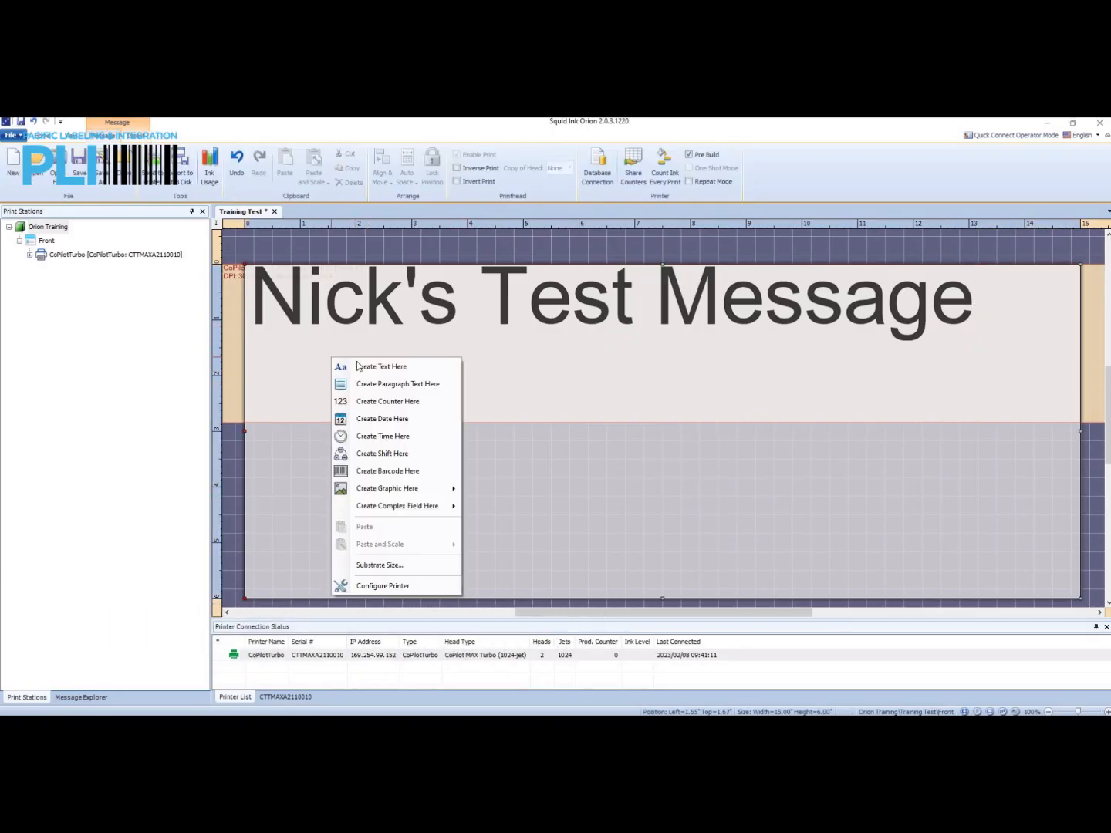
click(417, 385)
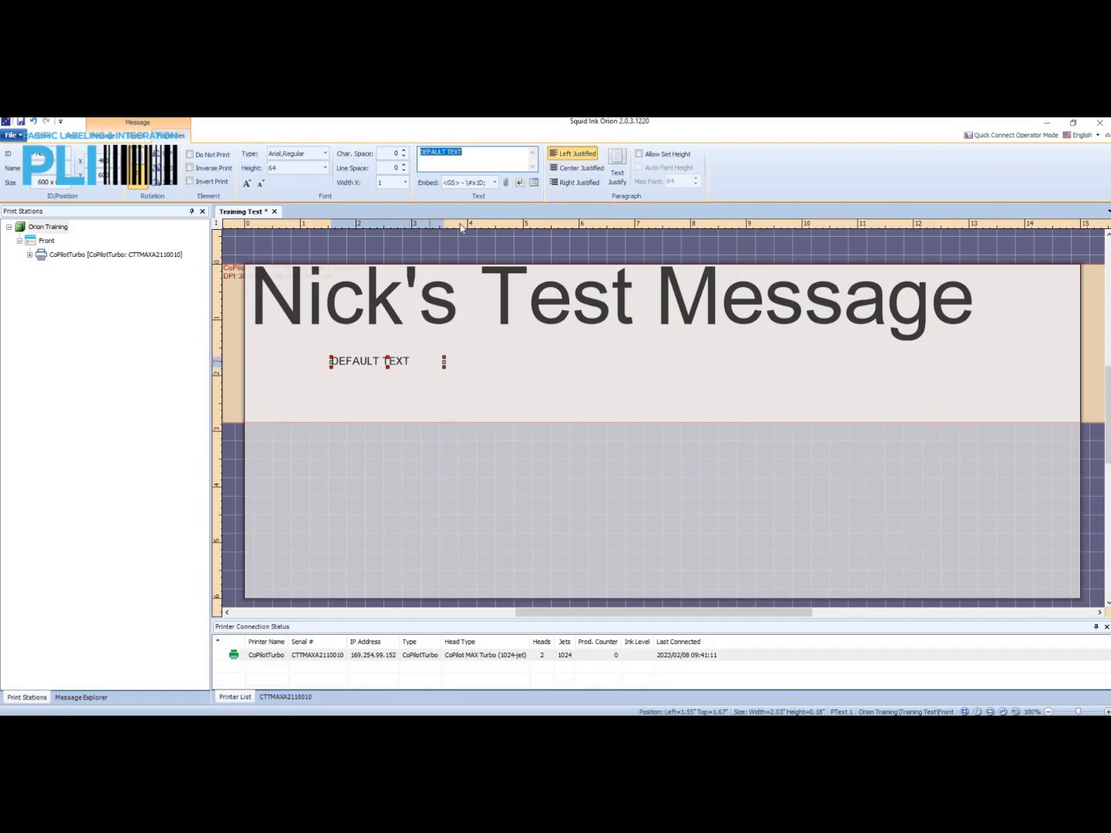
click(477, 154)
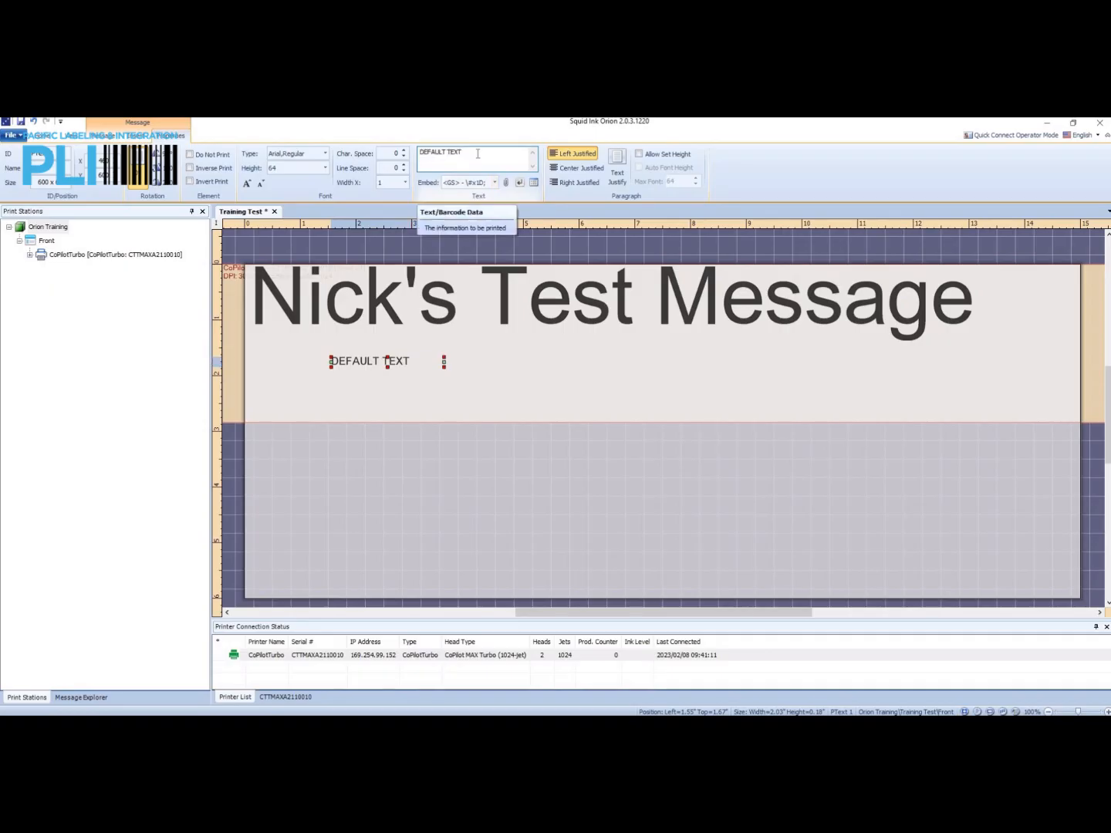
key(BackSpace)
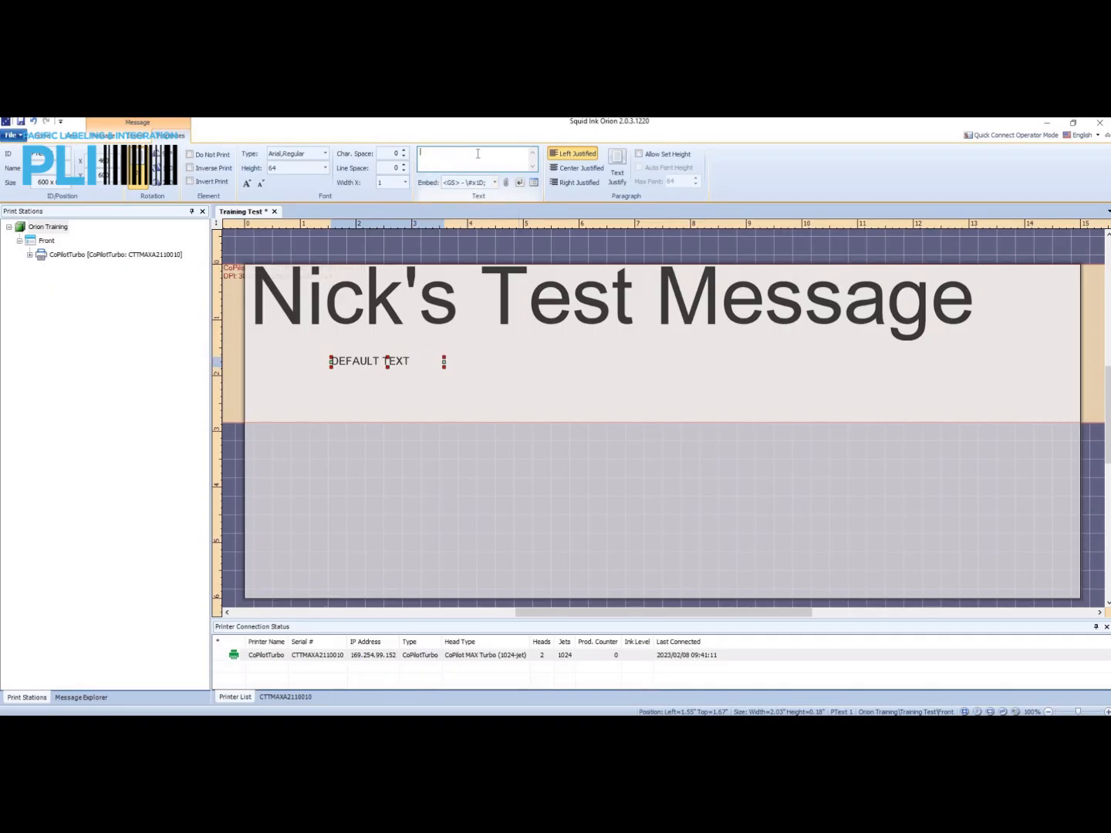
text(wwwwwwwwwwwwwwwwwwwwwww)
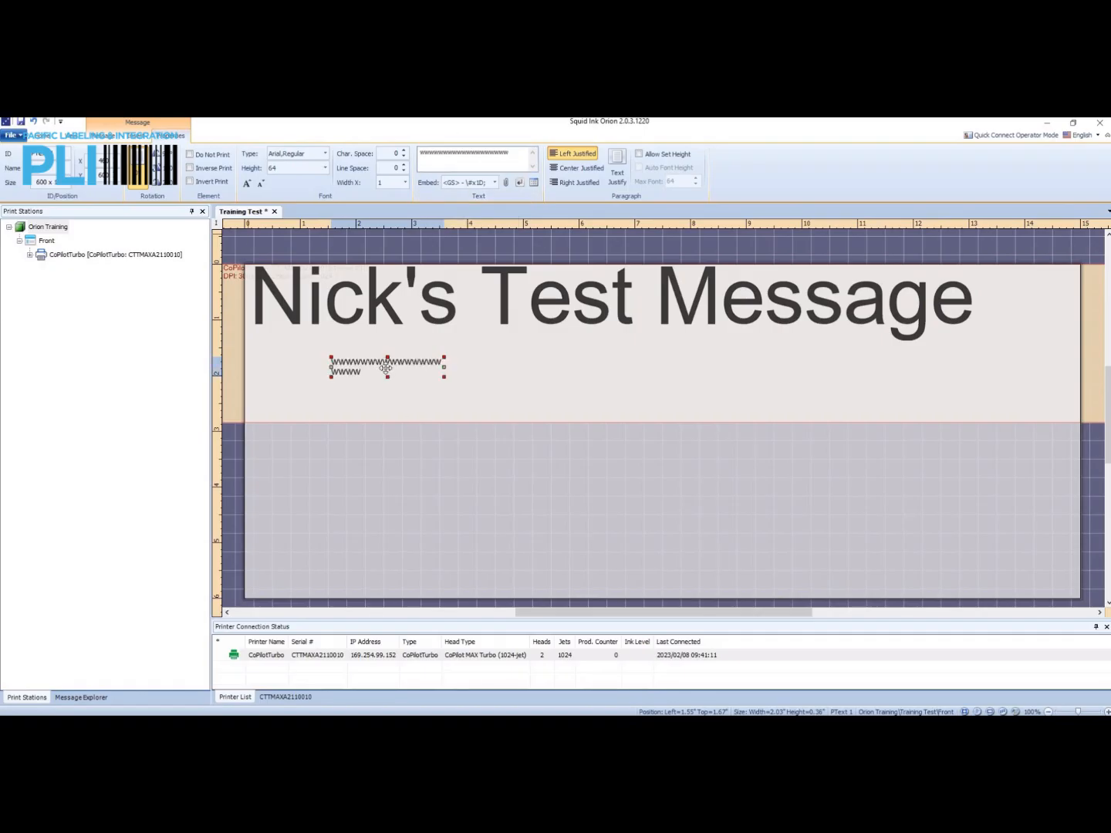
drag(323, 350, 312, 348)
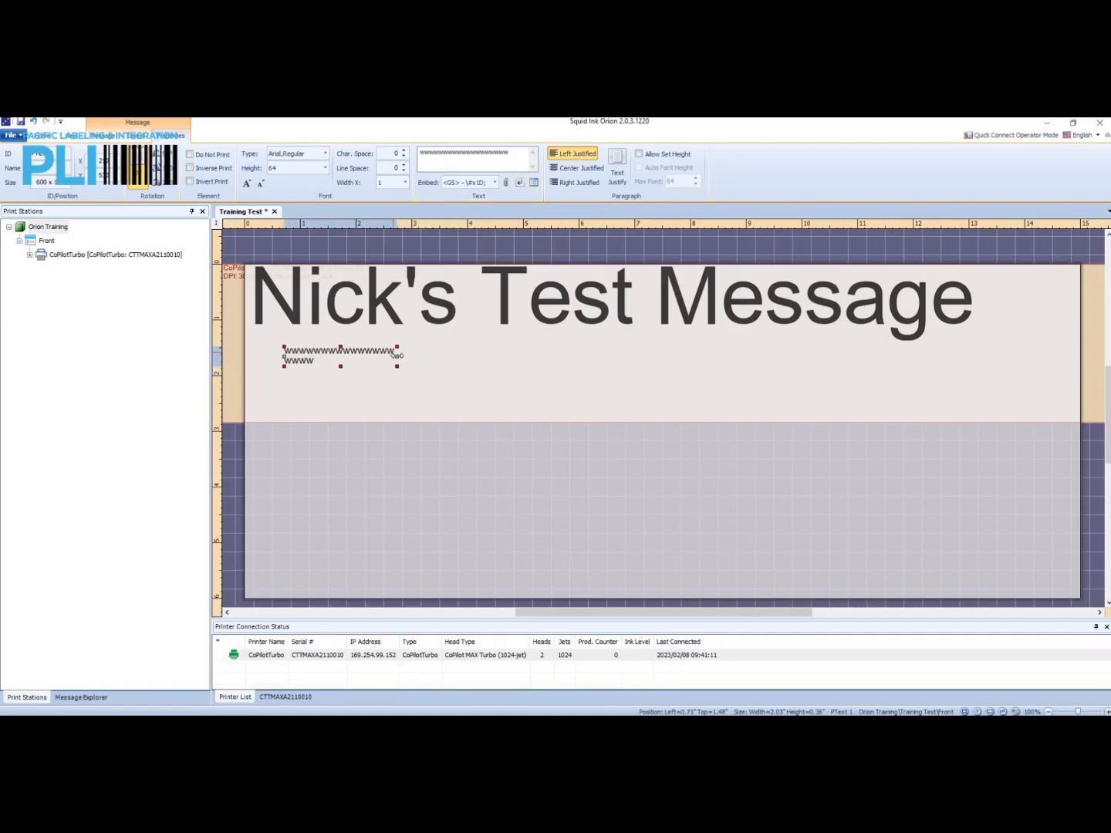
Narrow the paragraph of w characters to about 1.50" wide.
drag(382, 358, 357, 357)
click(487, 322)
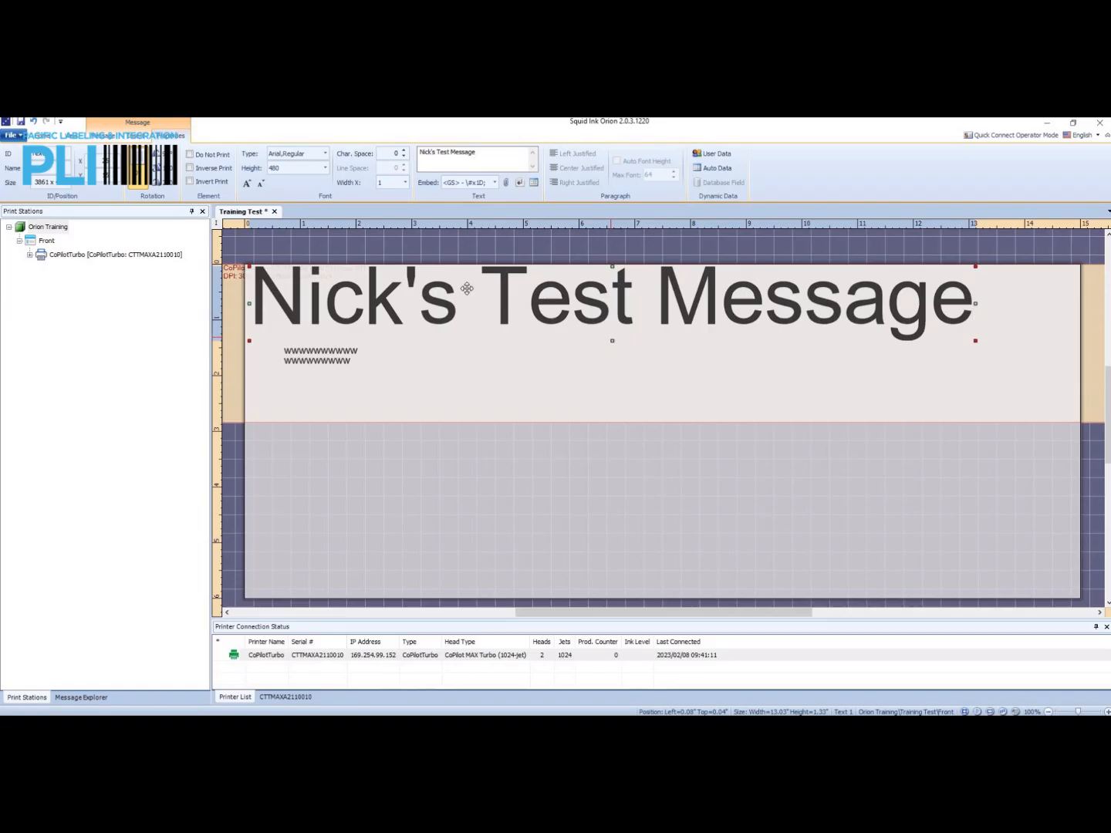
click(356, 363)
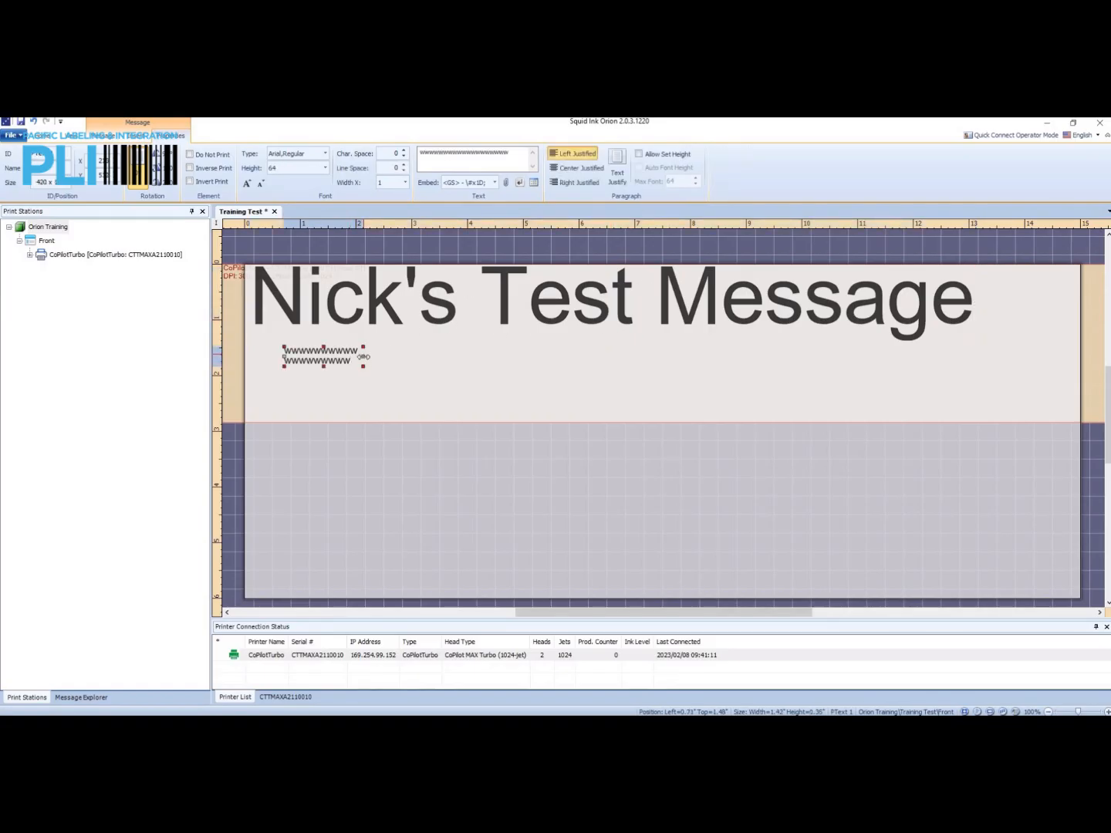
mouse_move(357, 357)
mouse_down()
mouse_move(308, 349)
mouse_move(340, 365)
mouse_move(413, 368)
mouse_move(368, 366)
mouse_up()
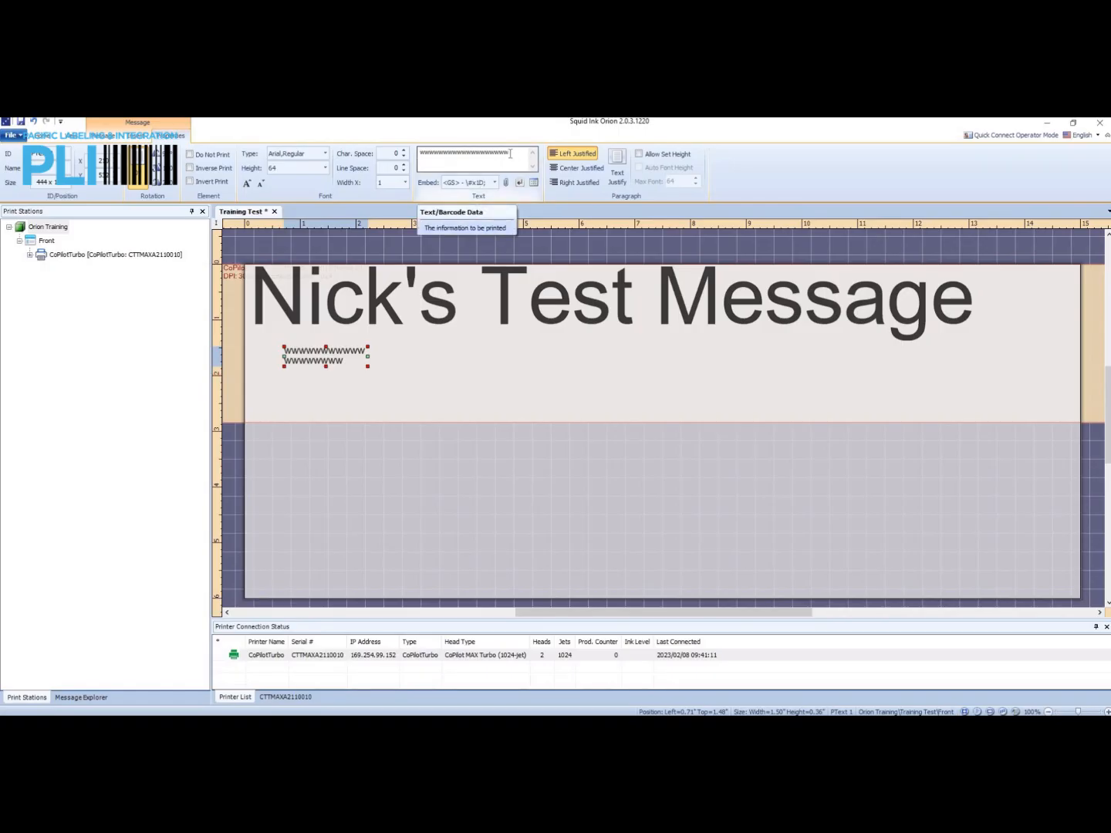
double_click(476, 157)
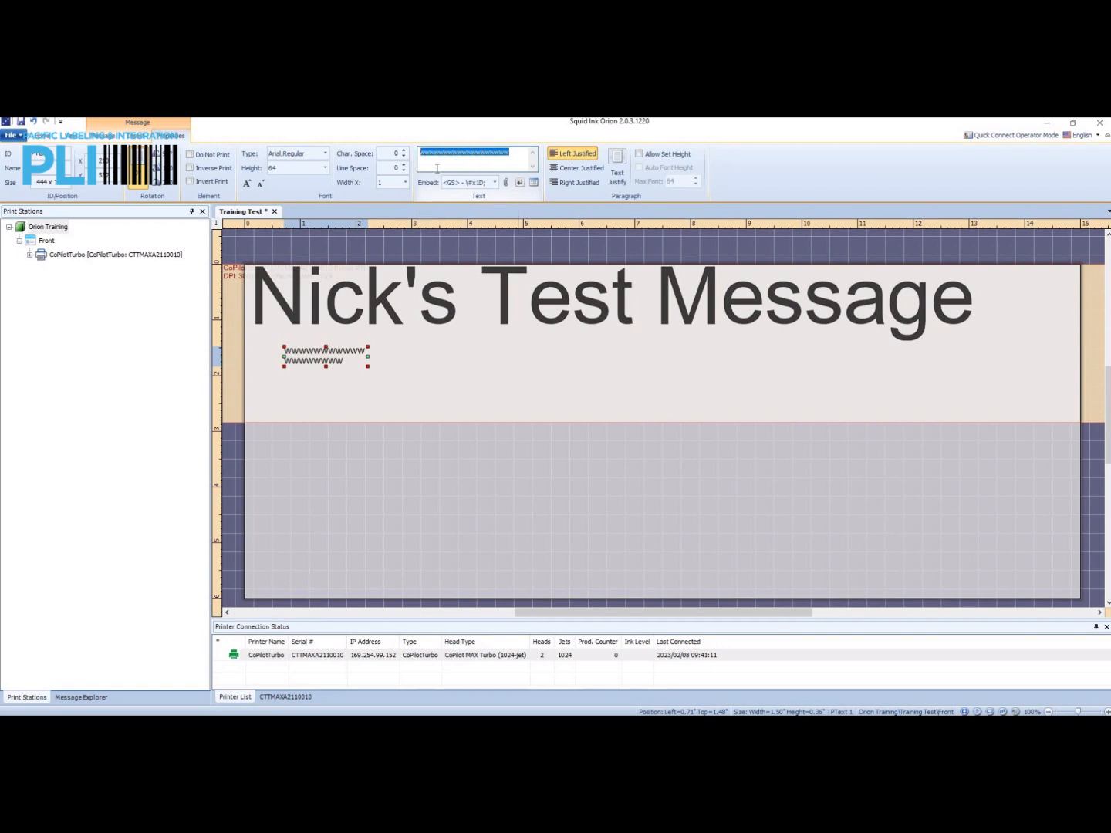
right_click(494, 162)
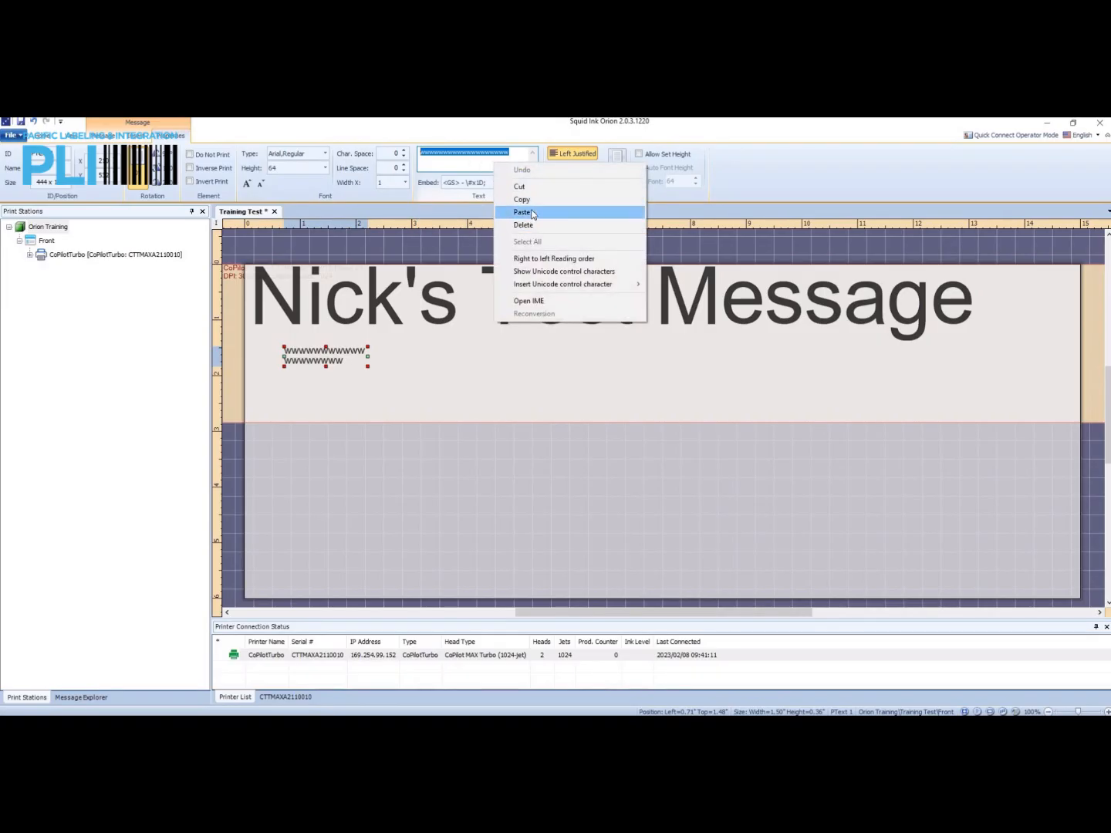
click(472, 154)
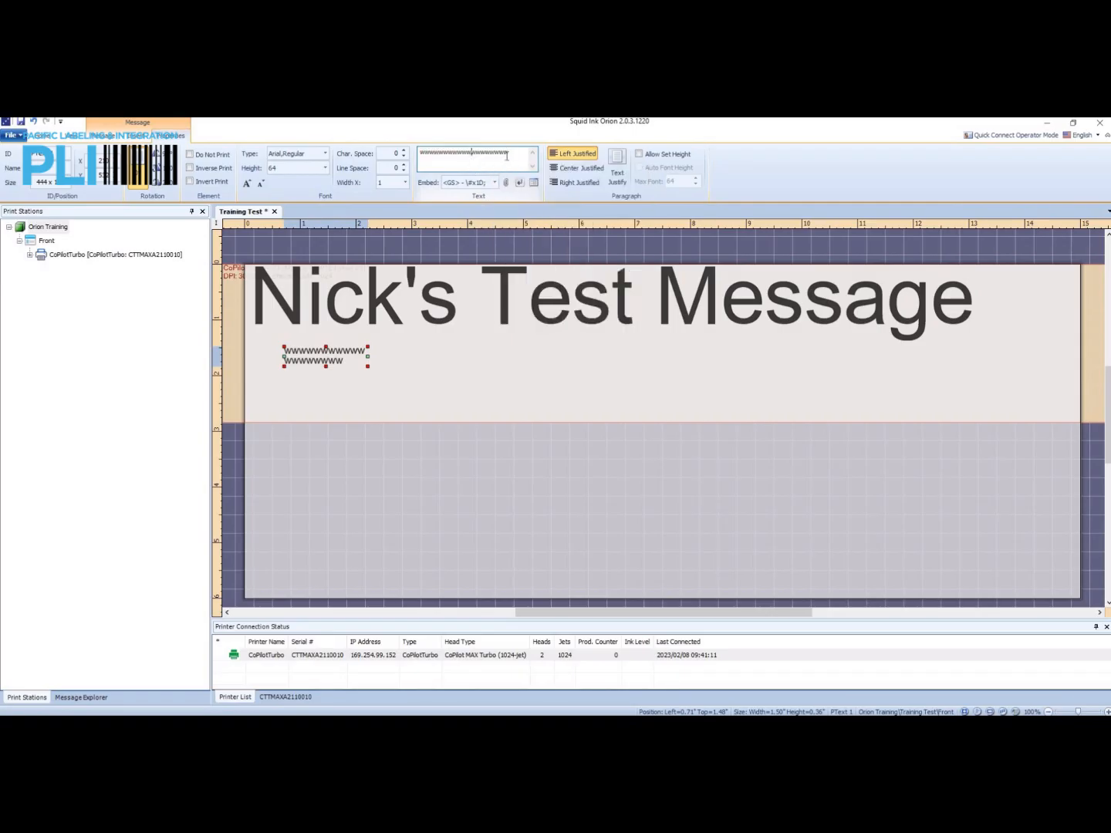
drag(507, 152, 420, 149)
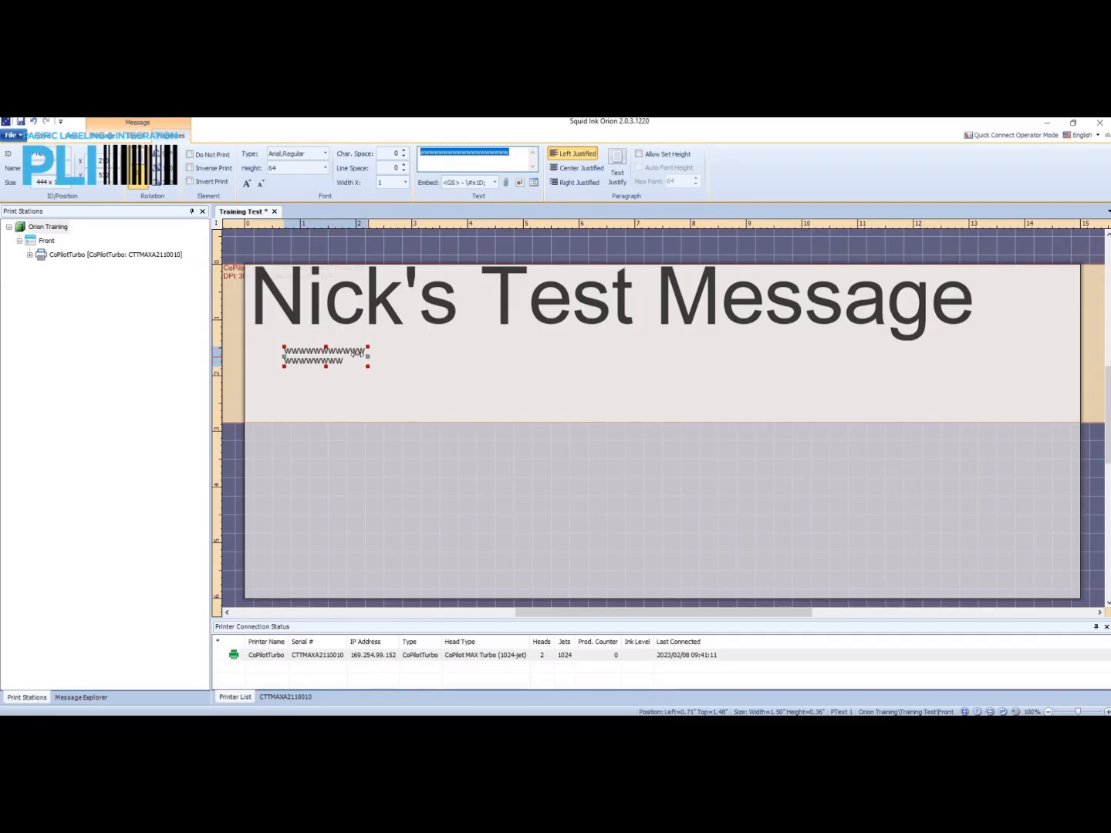
Move the w paragraph to about 0.15" from the left and 1.28" from the upper edge, narrowed to about 1.14" wide, and deselect it.
drag(358, 353, 279, 341)
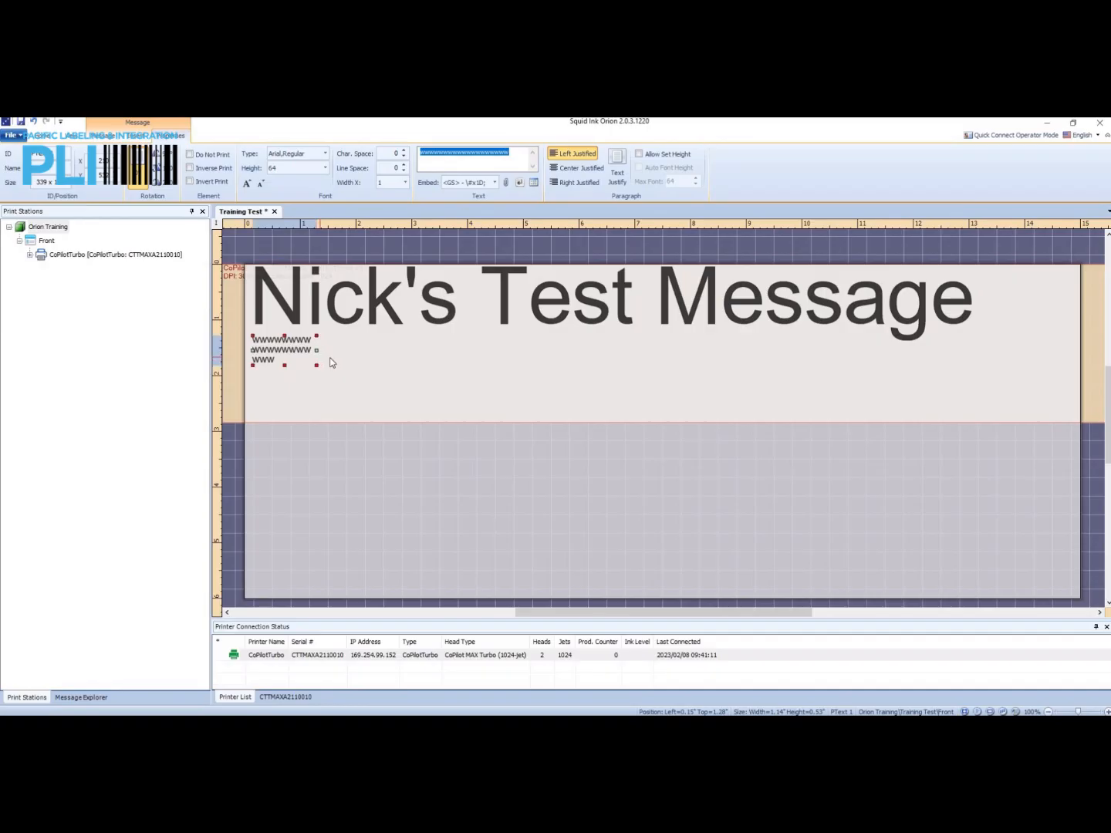
click(363, 360)
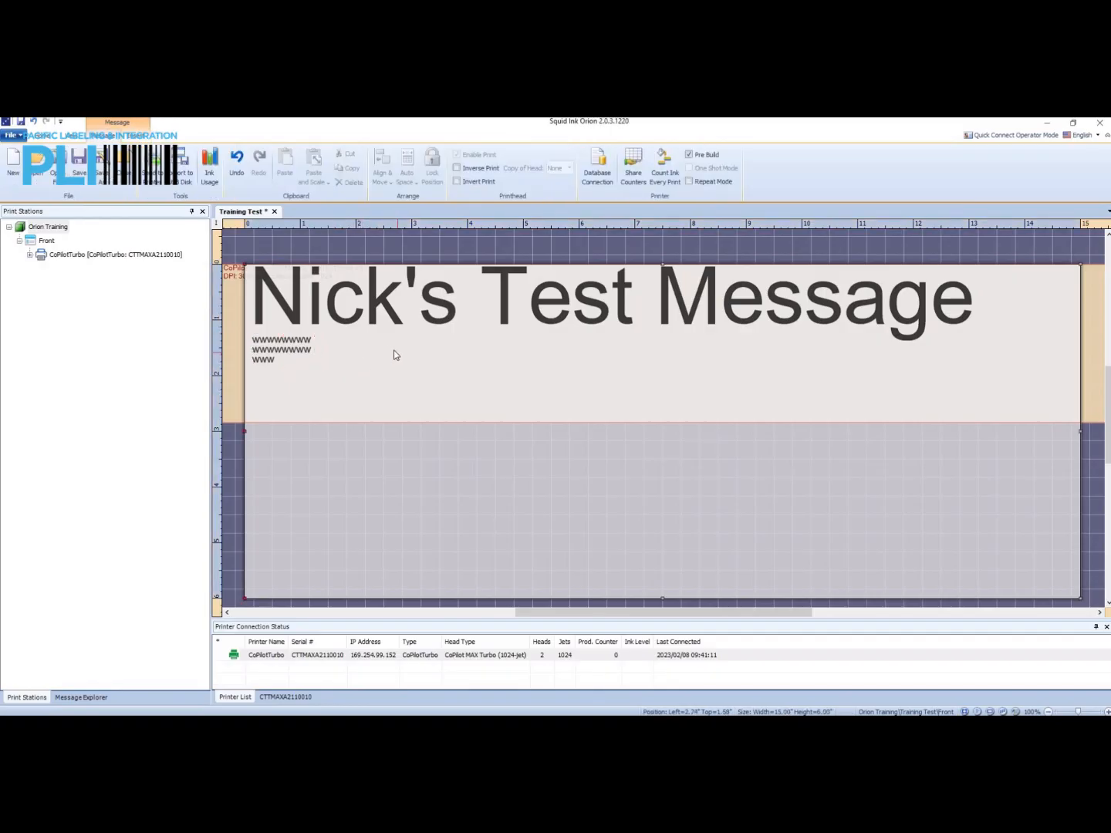
click(280, 345)
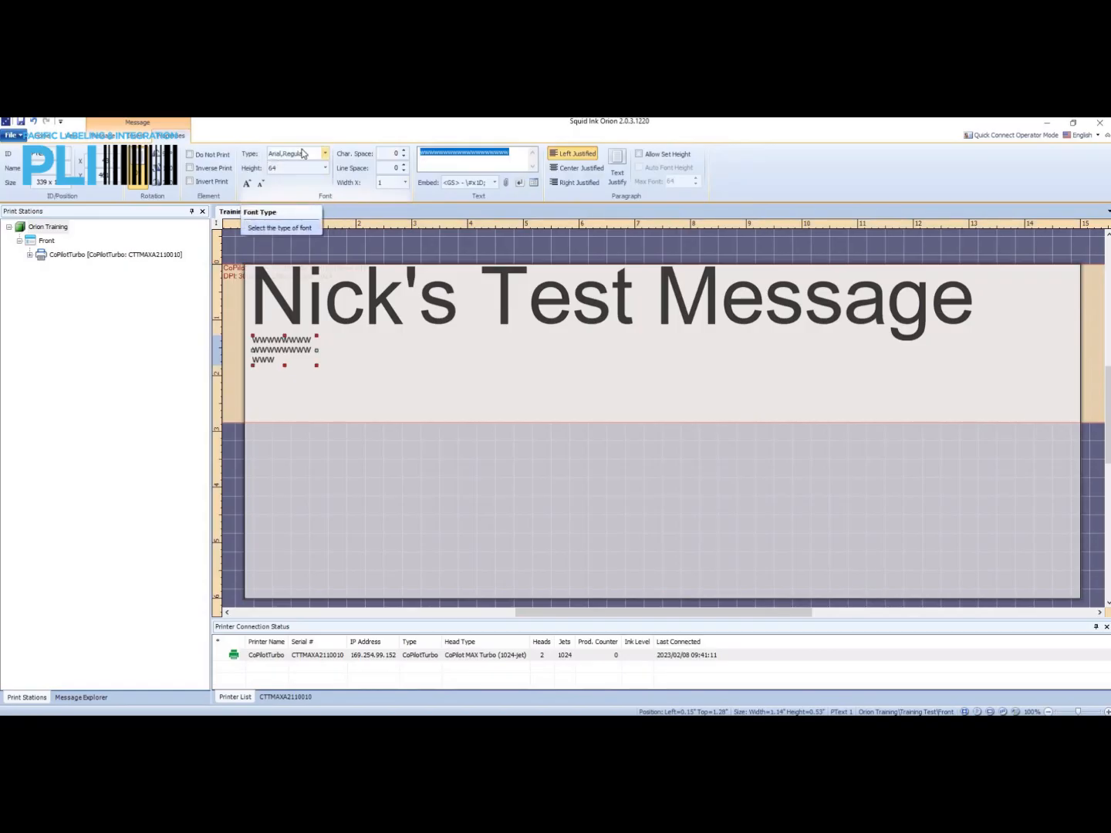
click(325, 156)
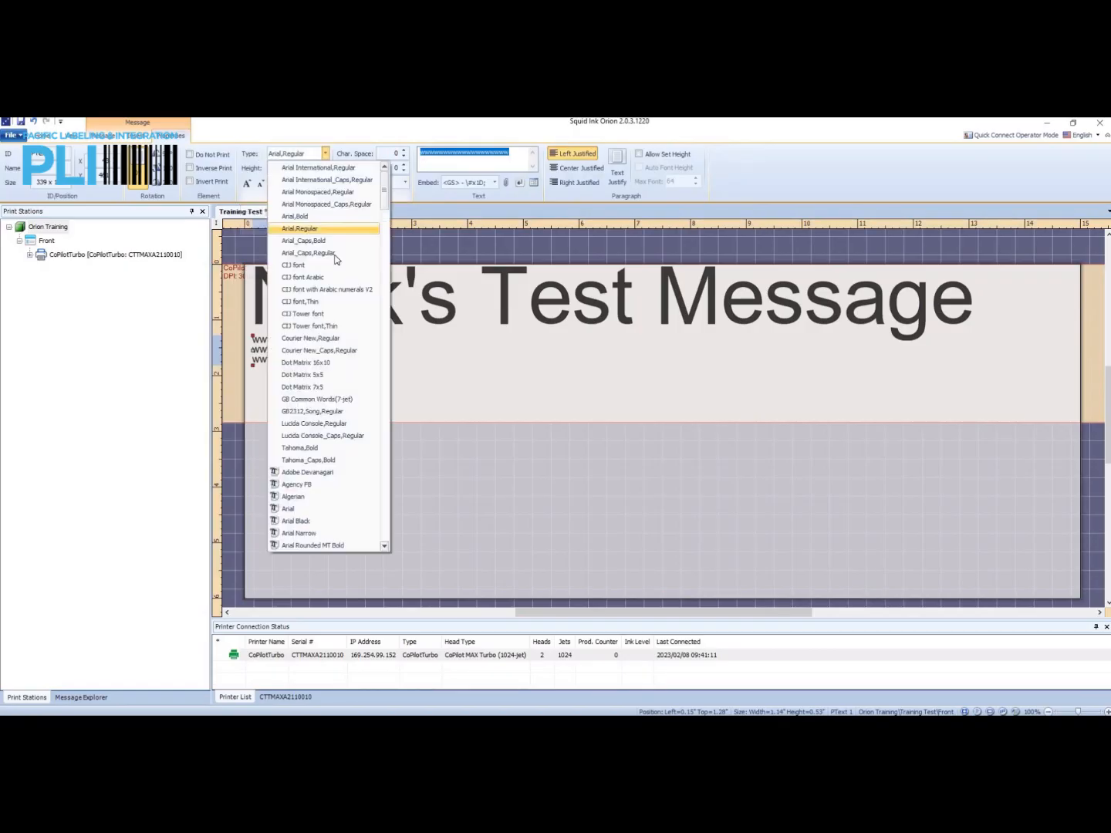
click(325, 156)
click(325, 169)
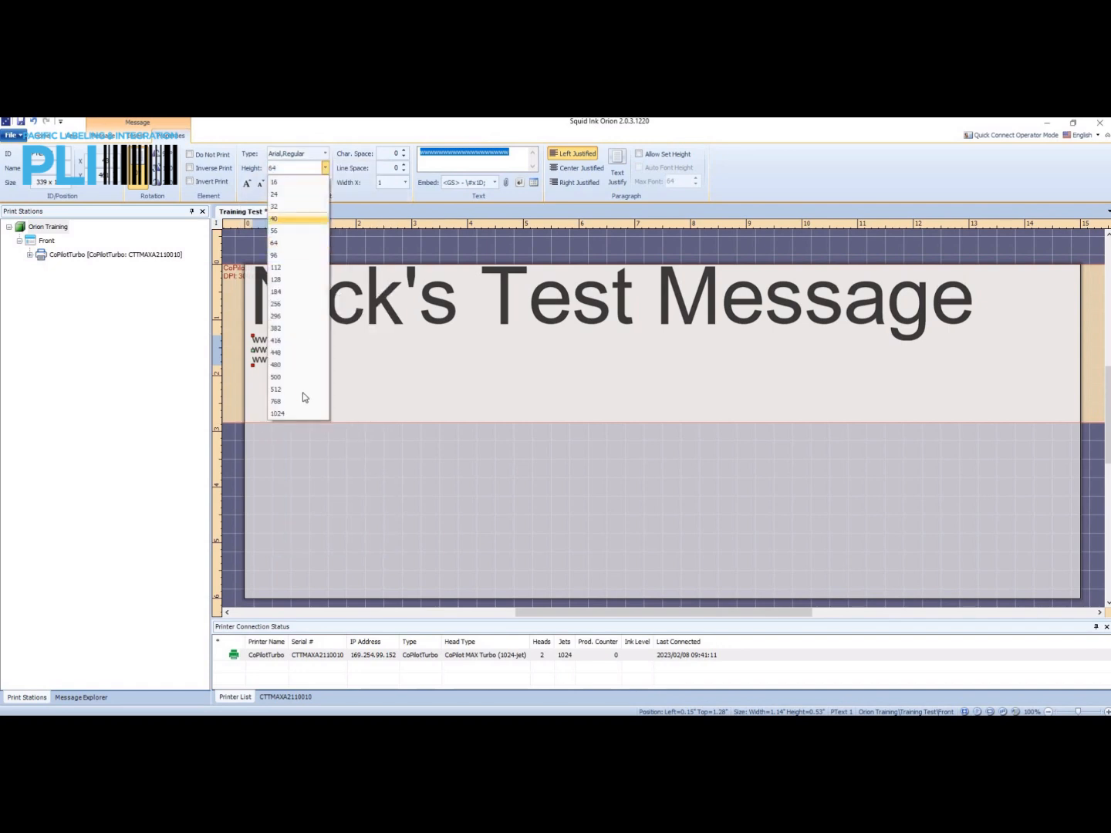
click(324, 170)
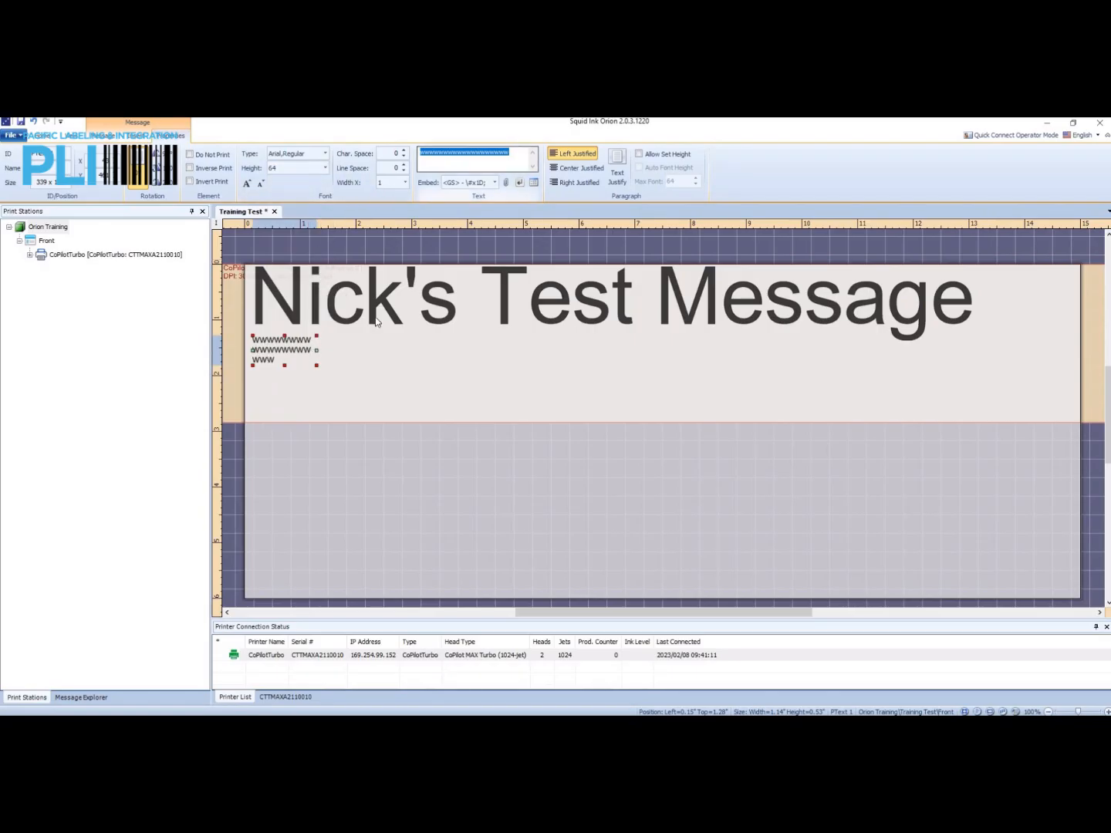
Widen the w paragraph to about 1.58" and center-justify its text.
drag(323, 350, 342, 350)
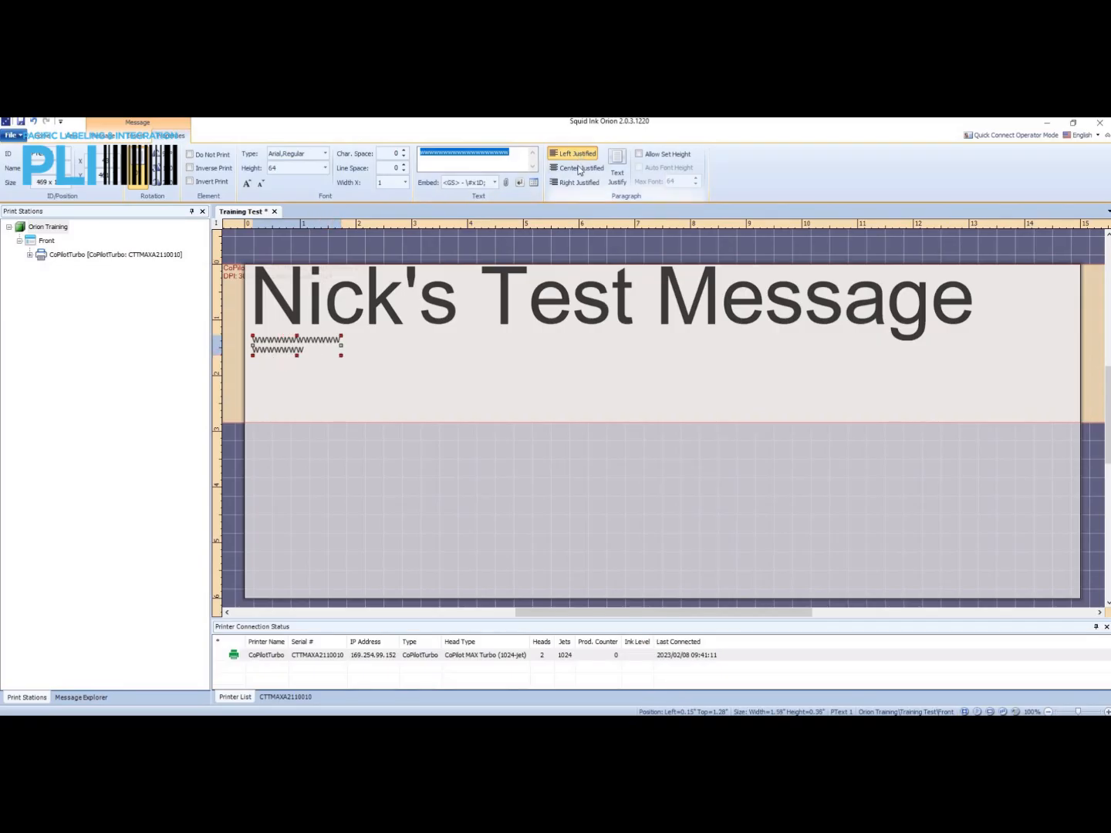
click(580, 168)
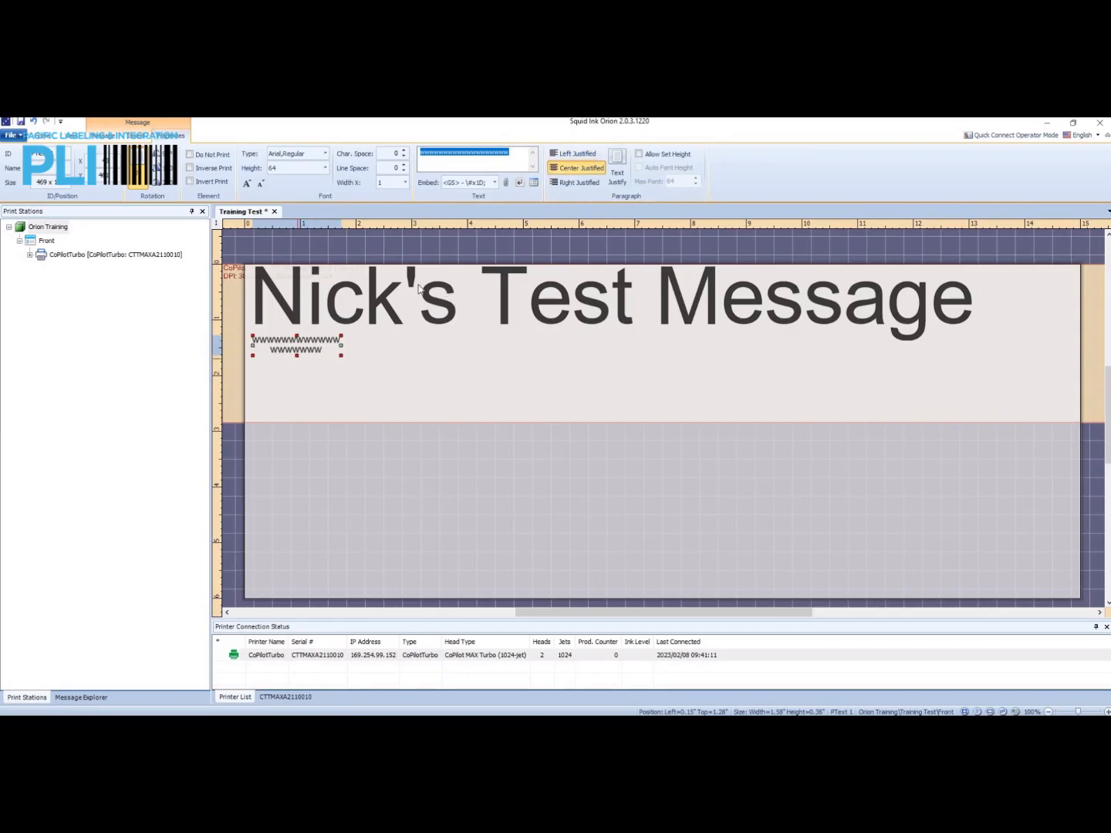
click(580, 183)
click(343, 490)
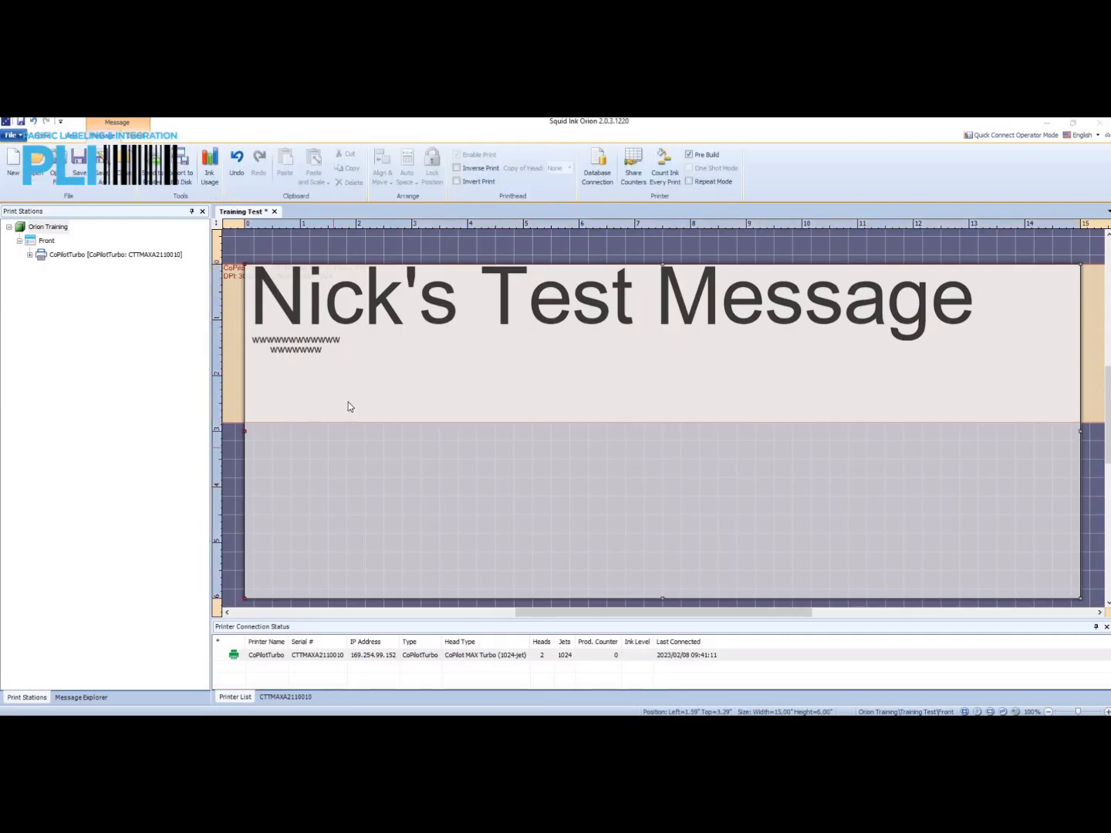
Add a counter with font height 448, about 1.97" from the left and 1.31" from the upper edge of the substrate.
right_click(387, 357)
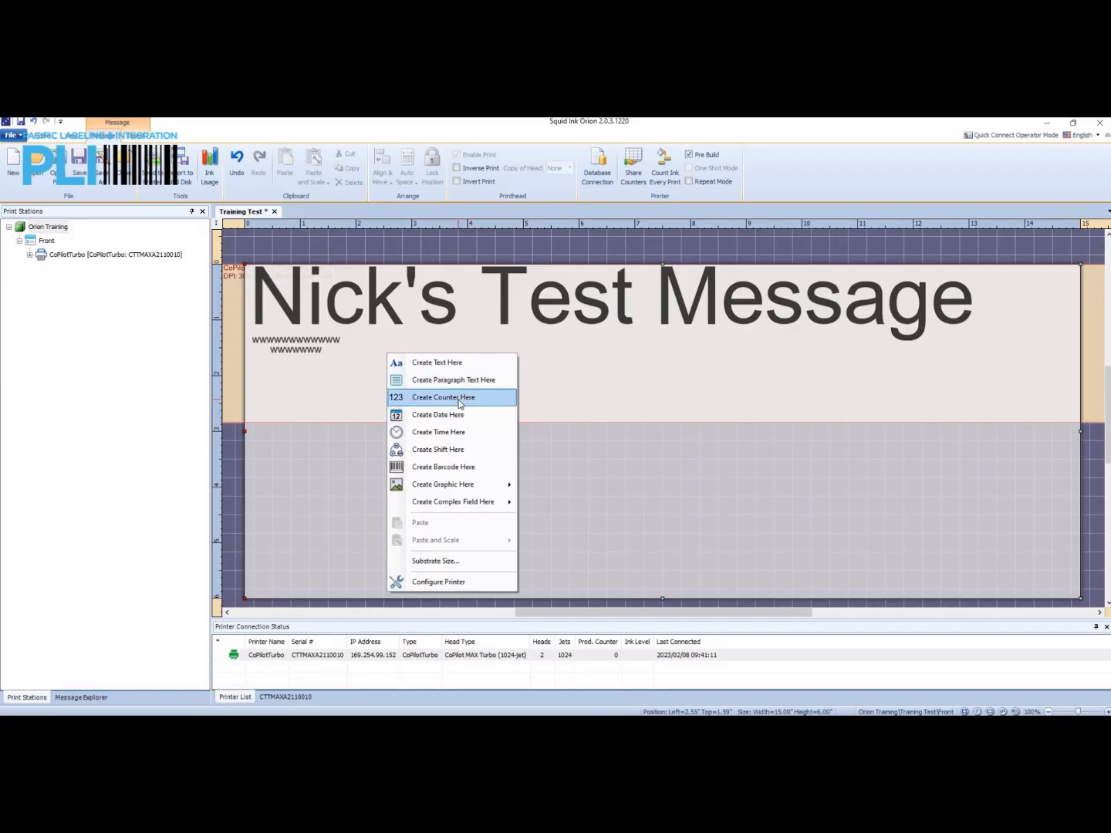
click(460, 398)
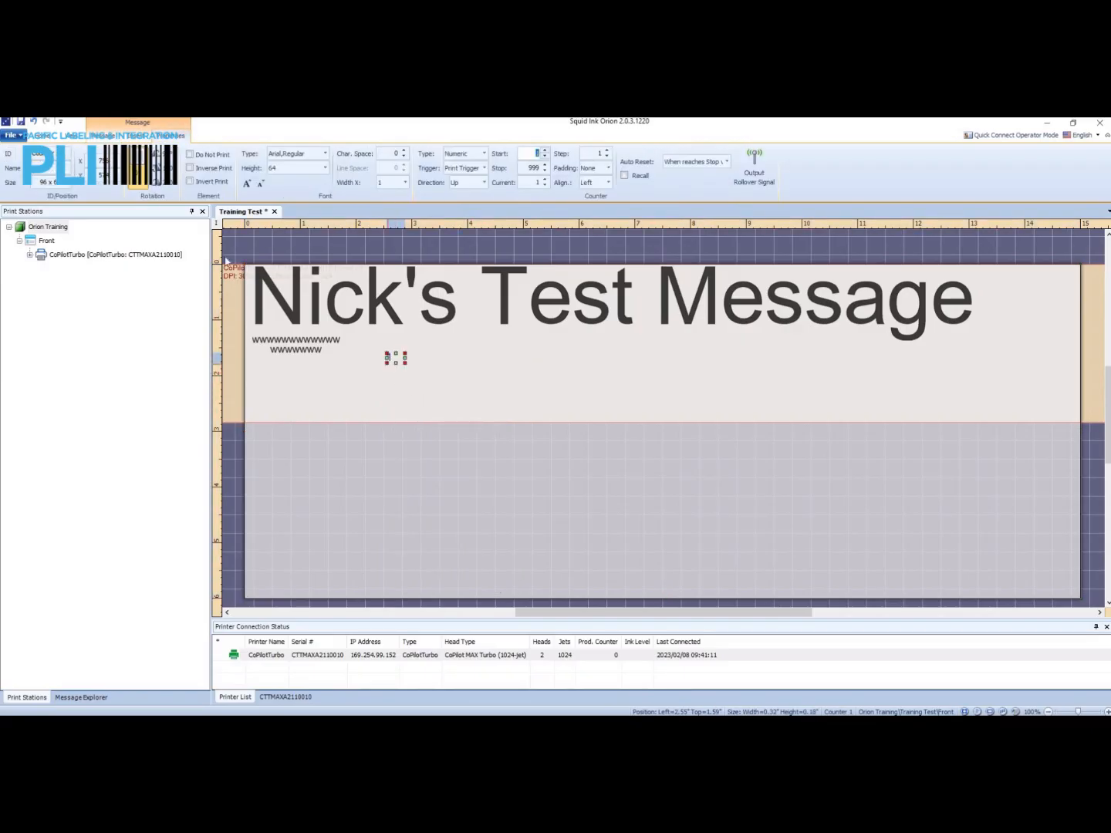
click(325, 168)
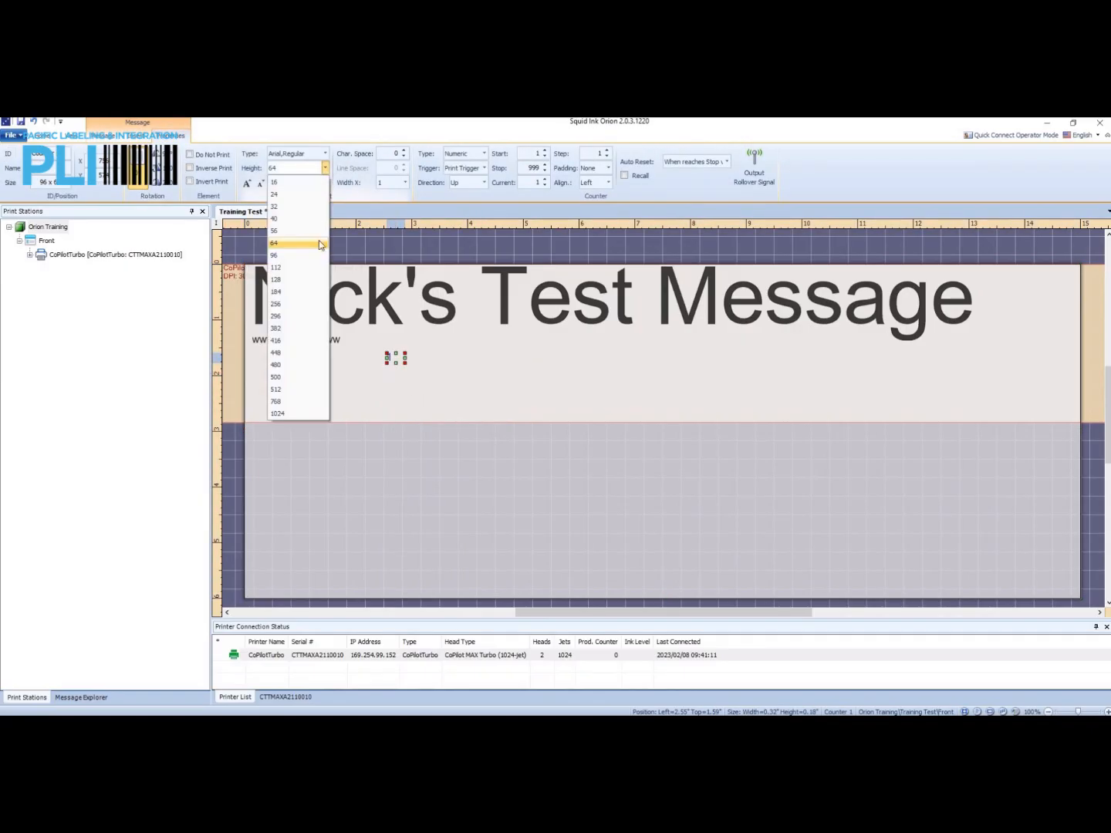
click(316, 354)
drag(407, 365, 374, 354)
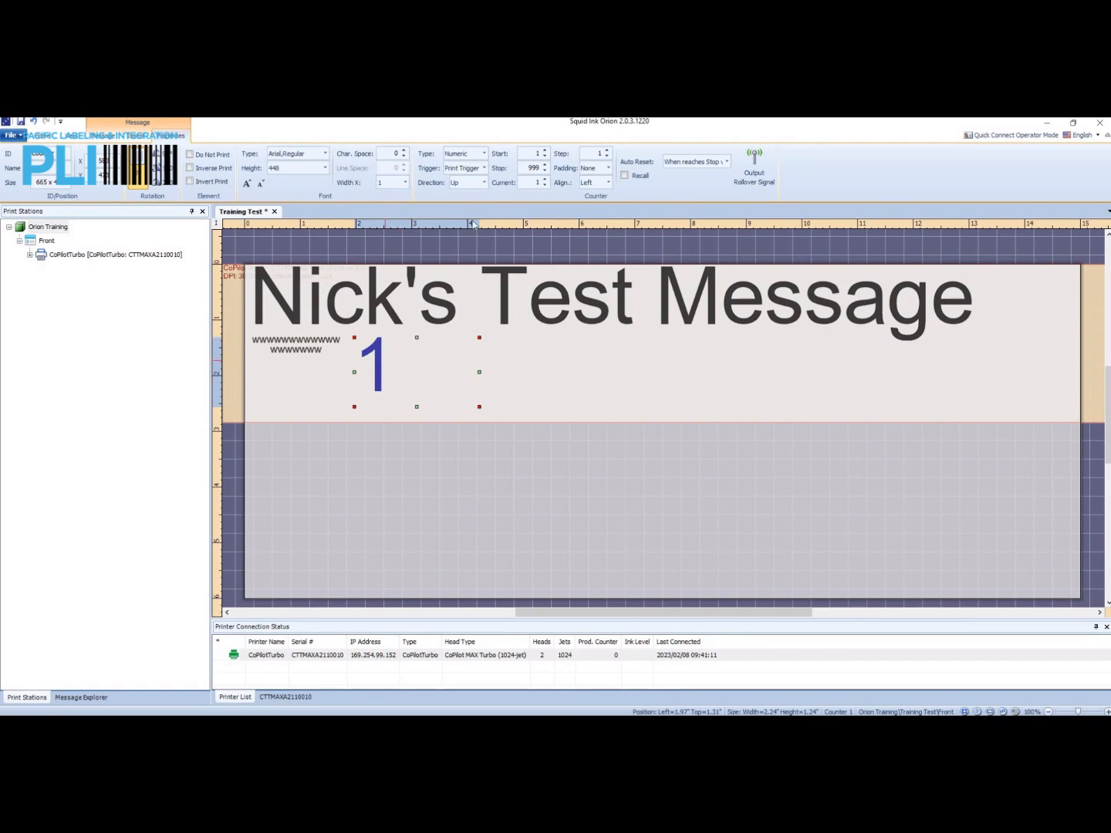
Set the counter's padding to 0 so its number has leading zeros.
click(607, 170)
click(589, 195)
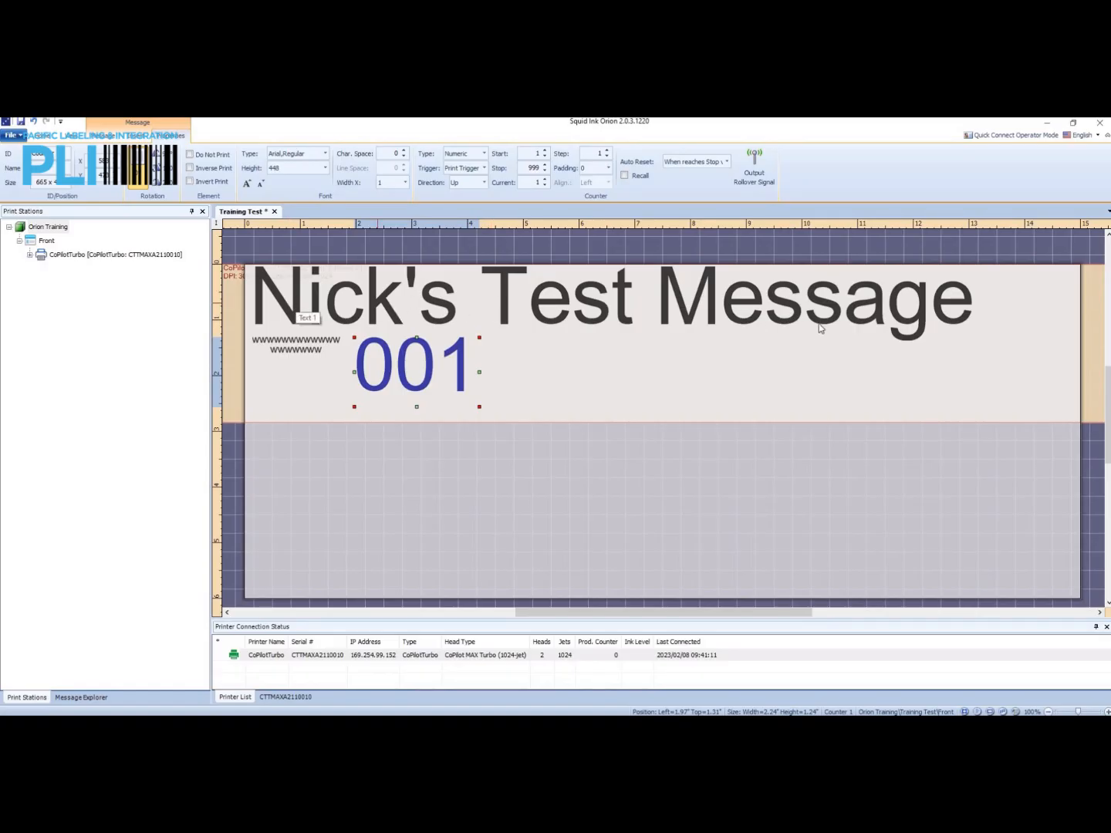
click(302, 349)
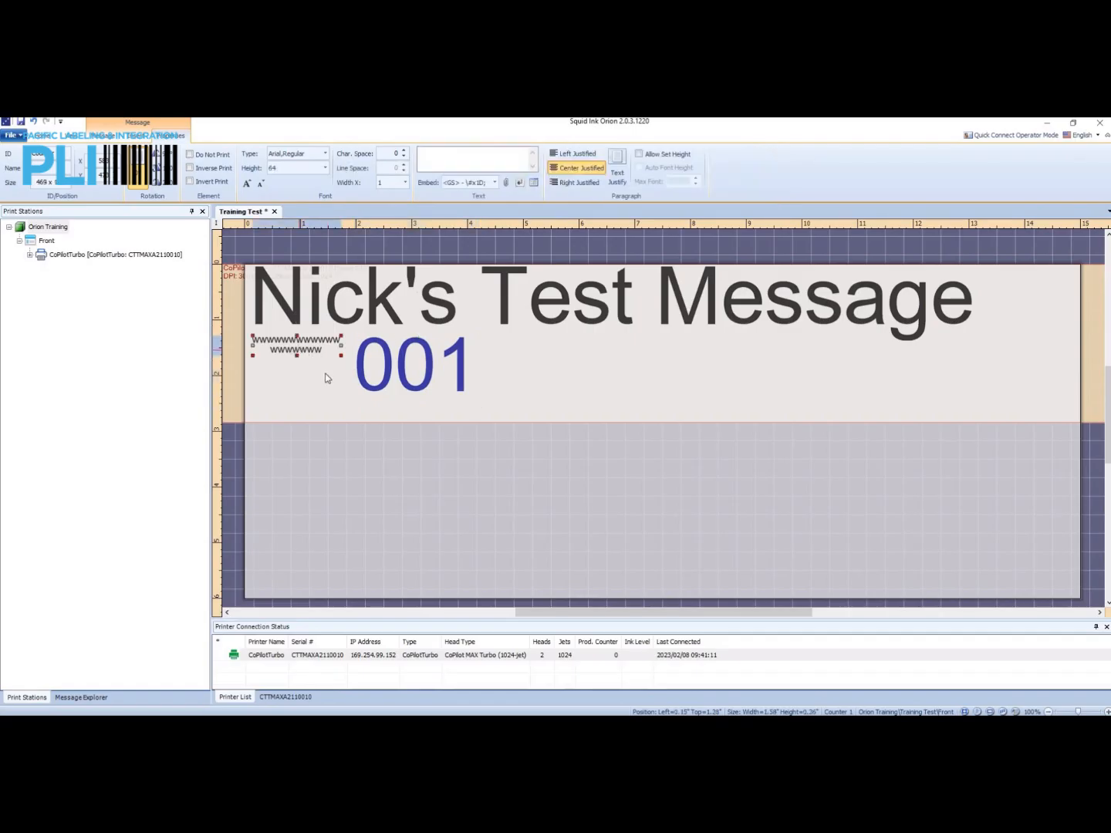
click(405, 375)
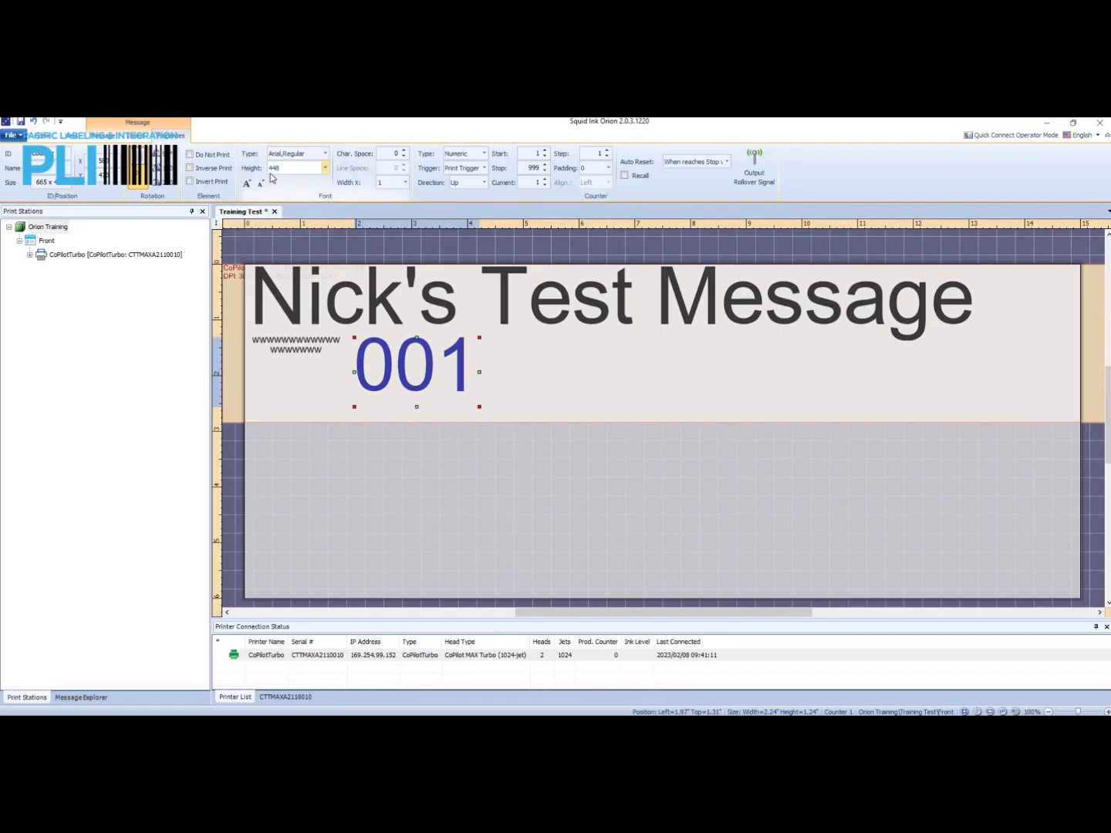
click(324, 155)
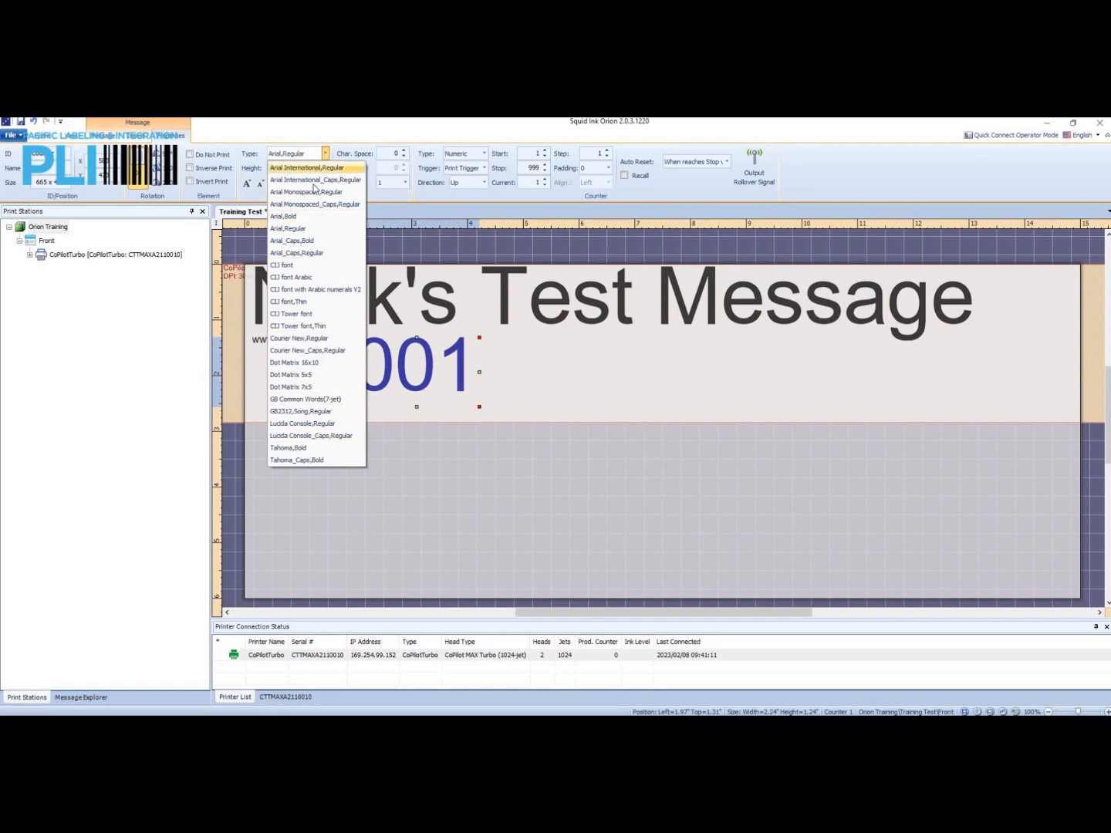
click(325, 155)
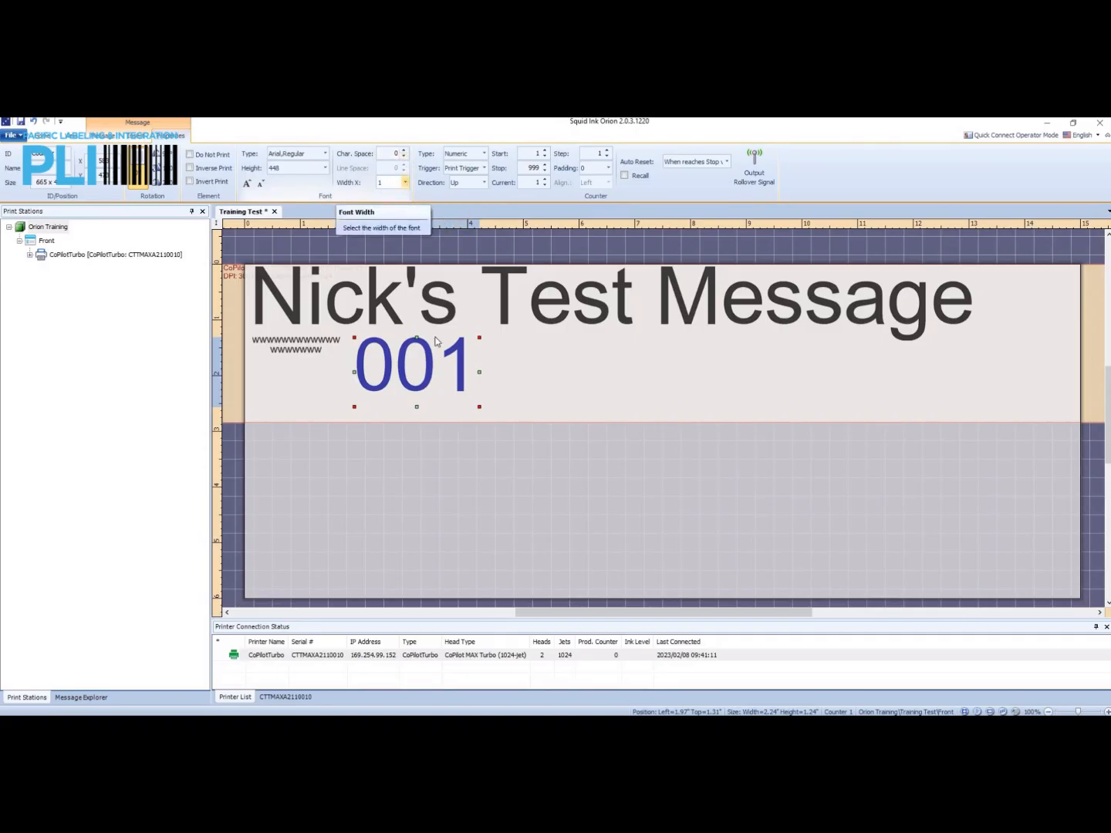
Try a font width multiplier of 0.5 on the counter and set it back to 1.
click(405, 185)
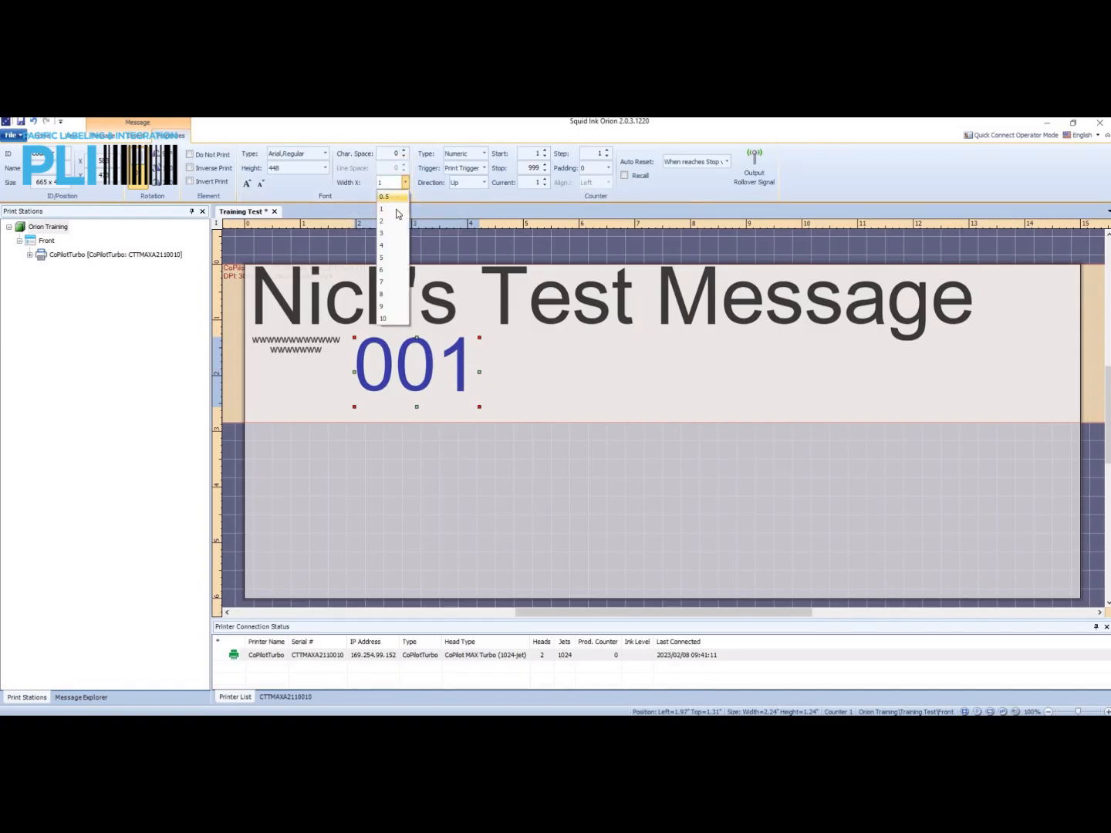
click(397, 210)
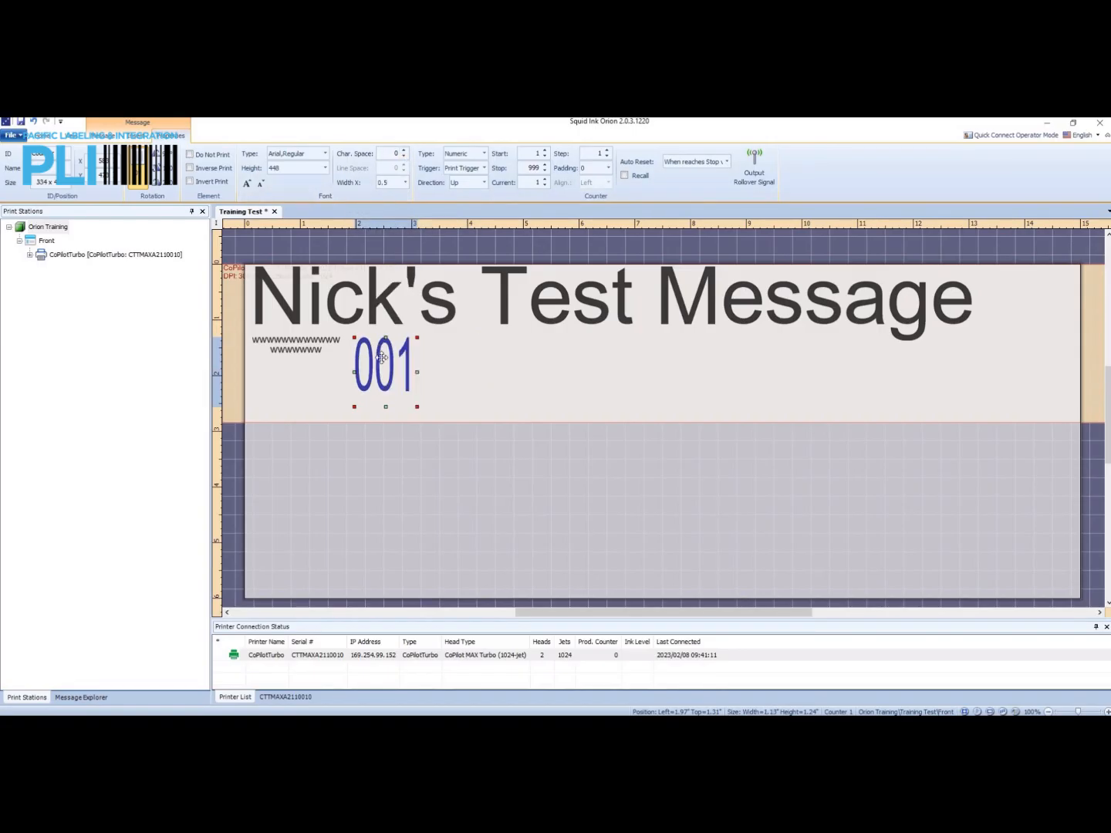
click(405, 184)
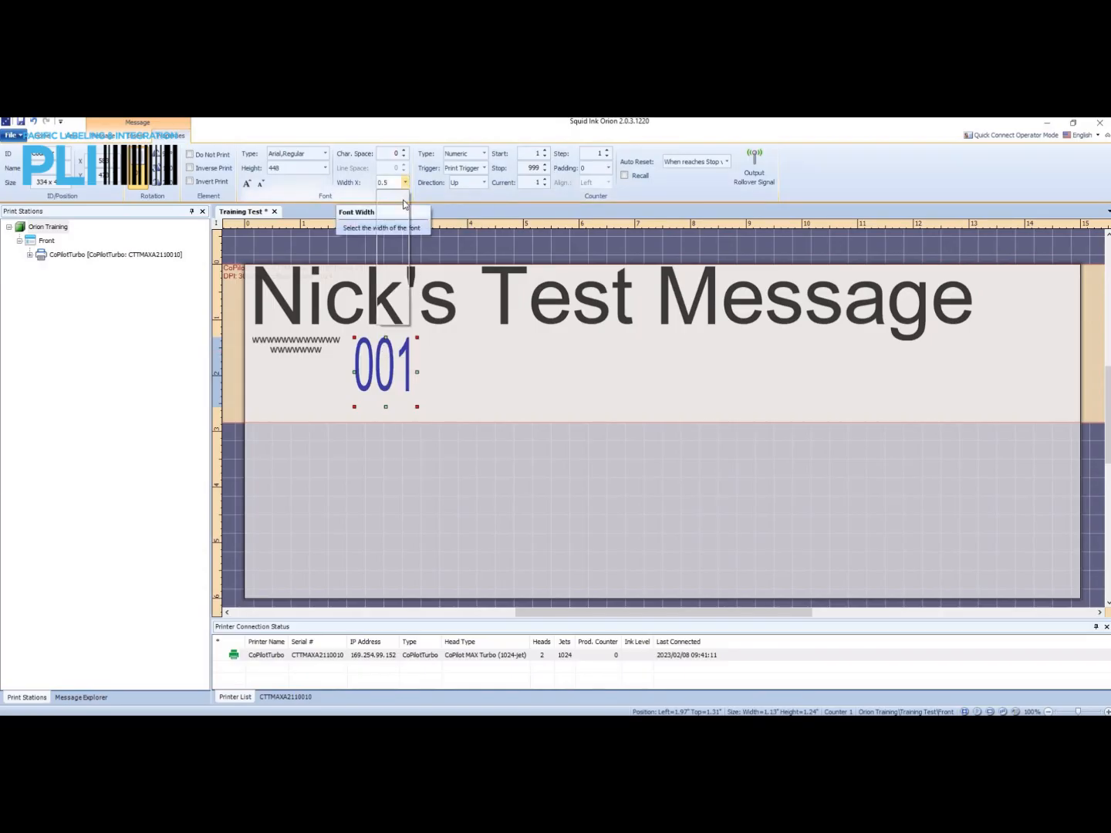
click(397, 210)
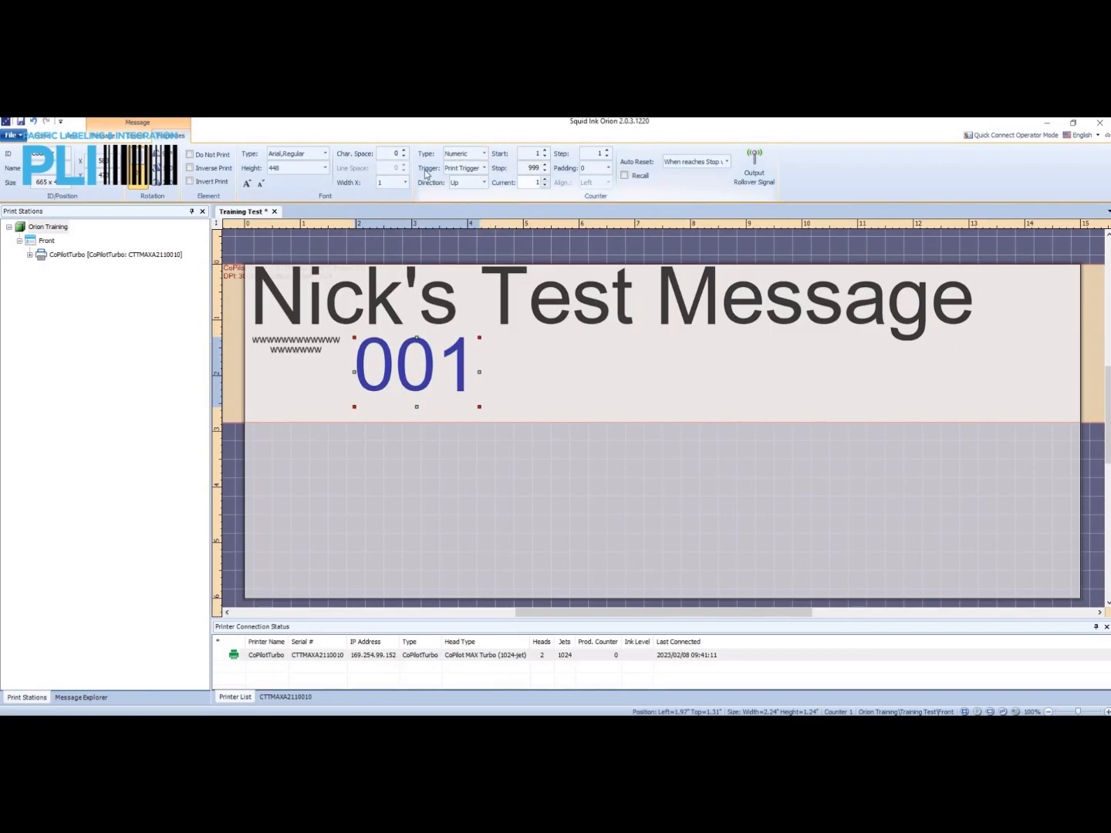
Try the Alpha and Alpha Numeric types on the counter and return its type to Numeric.
click(485, 154)
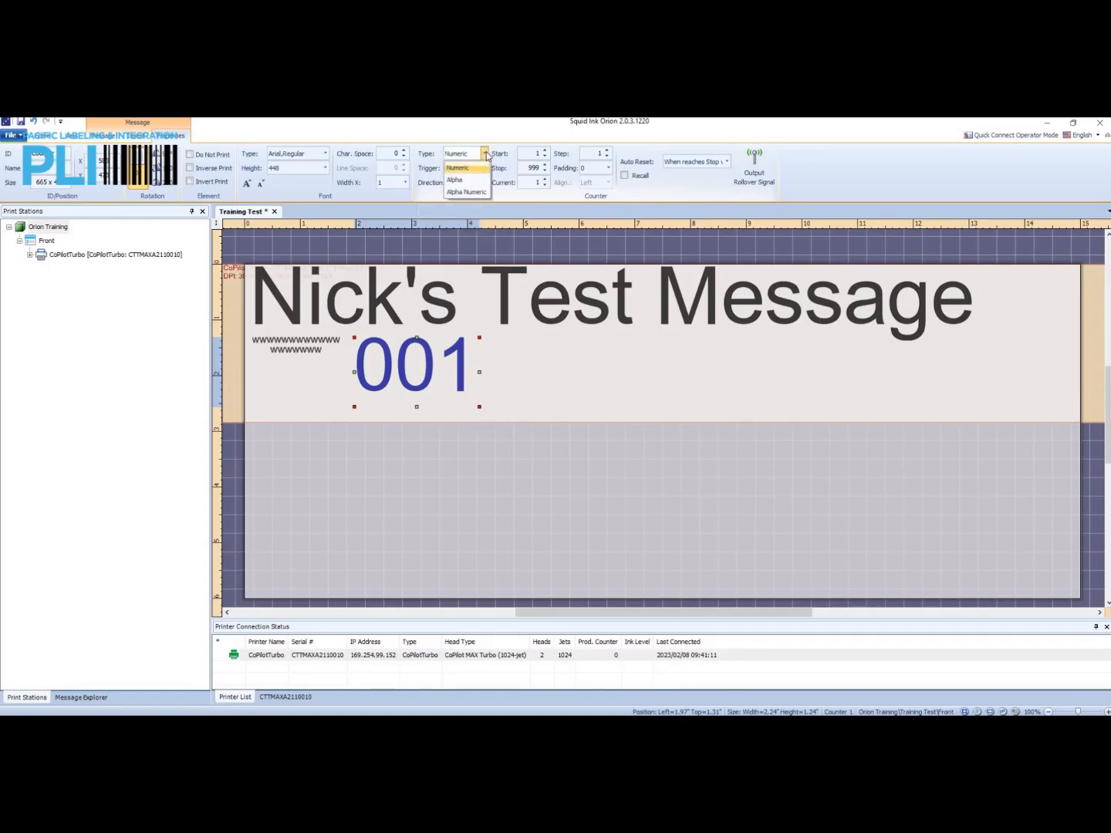
click(476, 185)
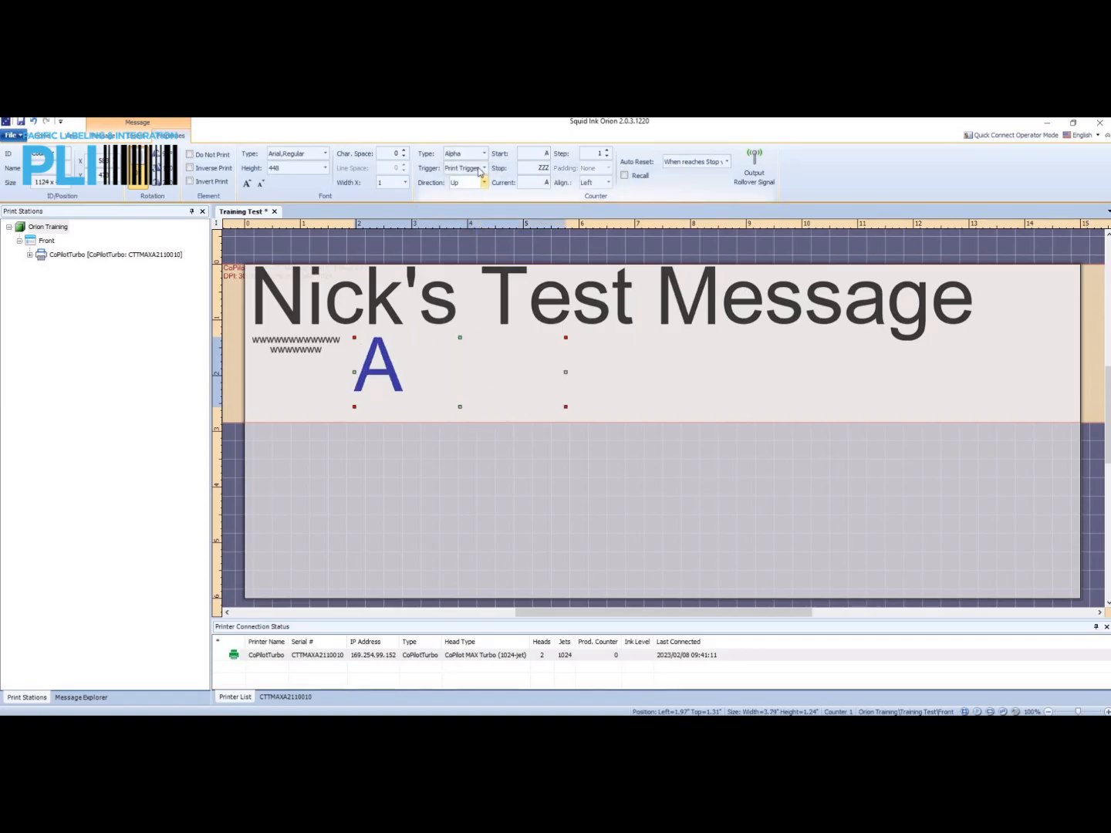
click(485, 153)
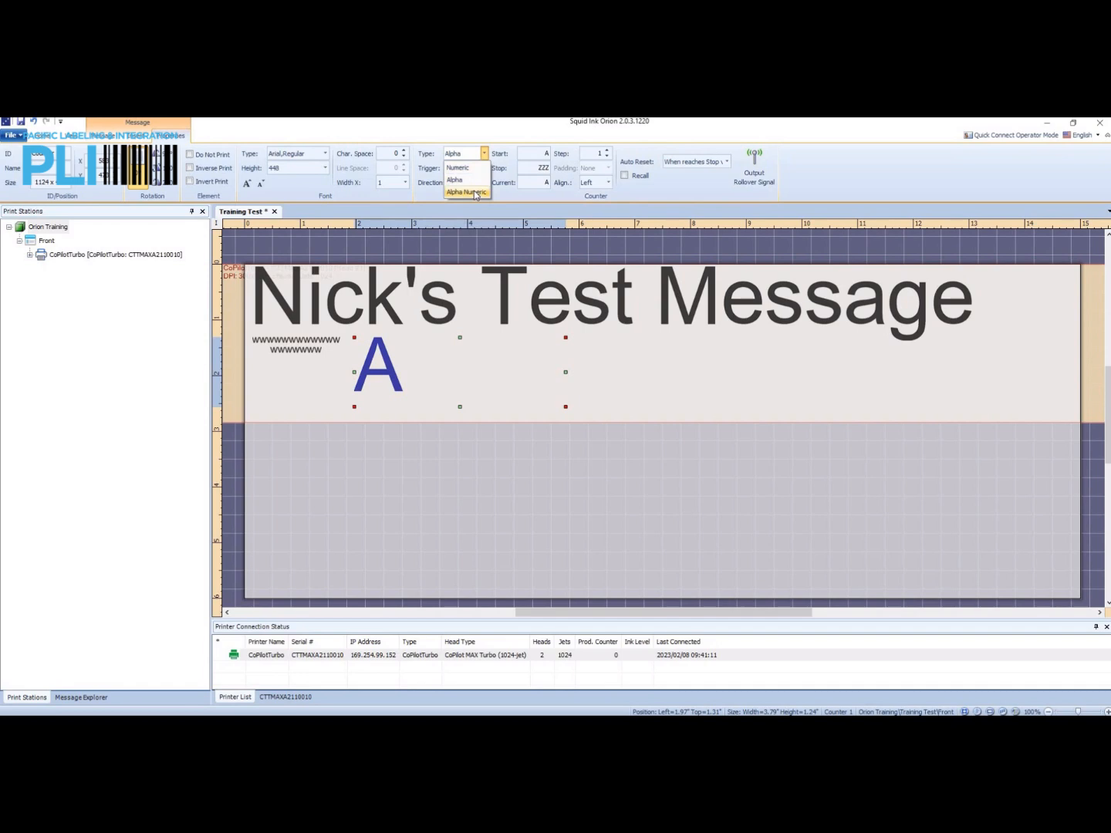
click(470, 192)
click(485, 155)
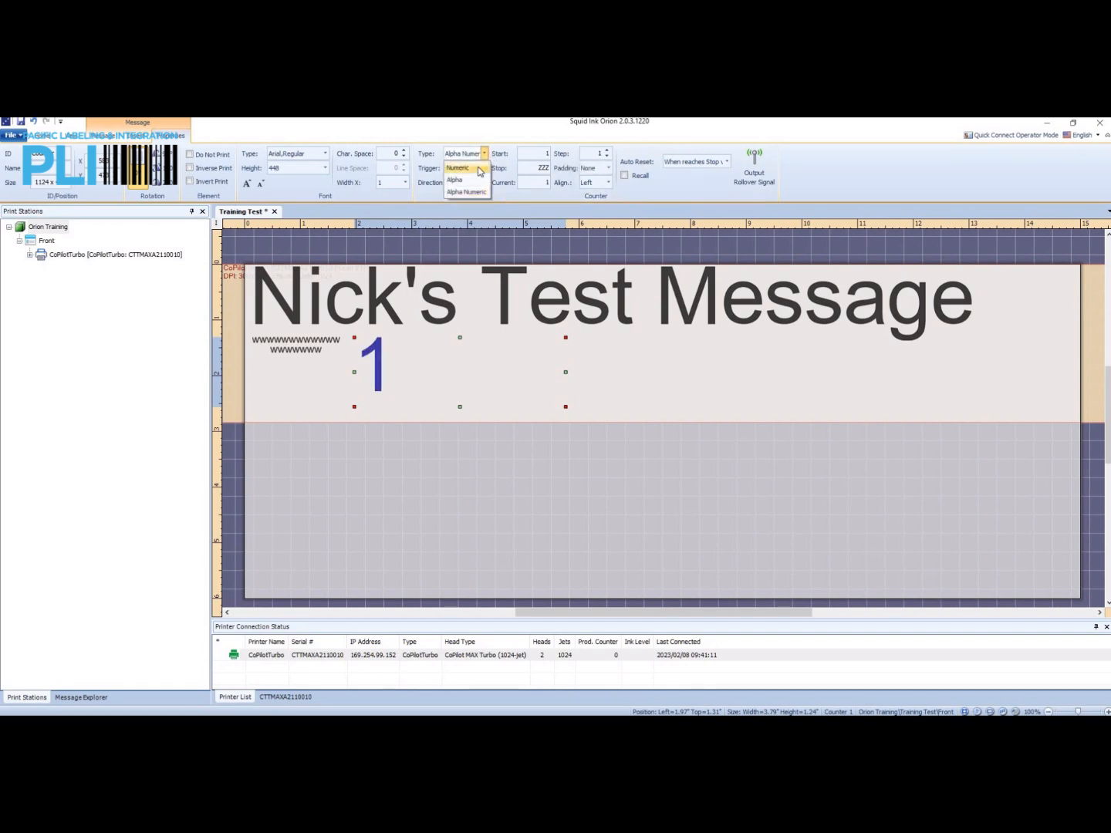
click(479, 169)
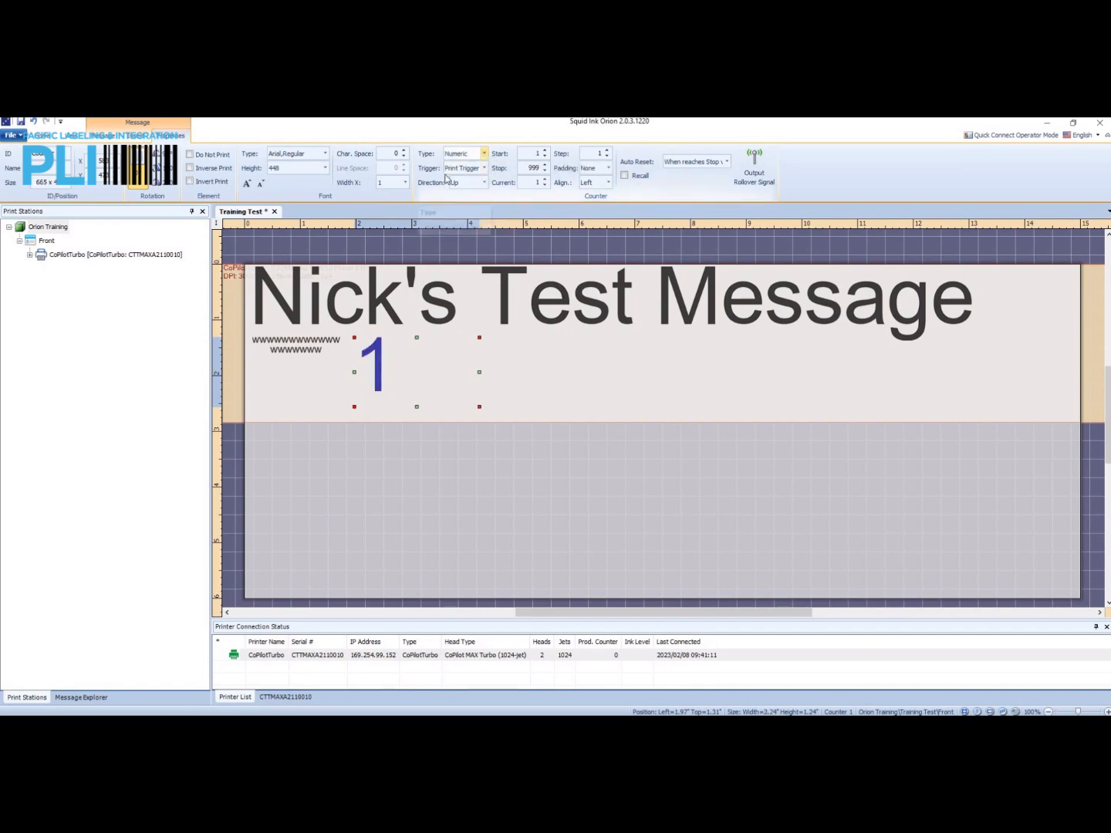
Check the counter's trigger and direction options, keeping Print Trigger and Up.
click(485, 168)
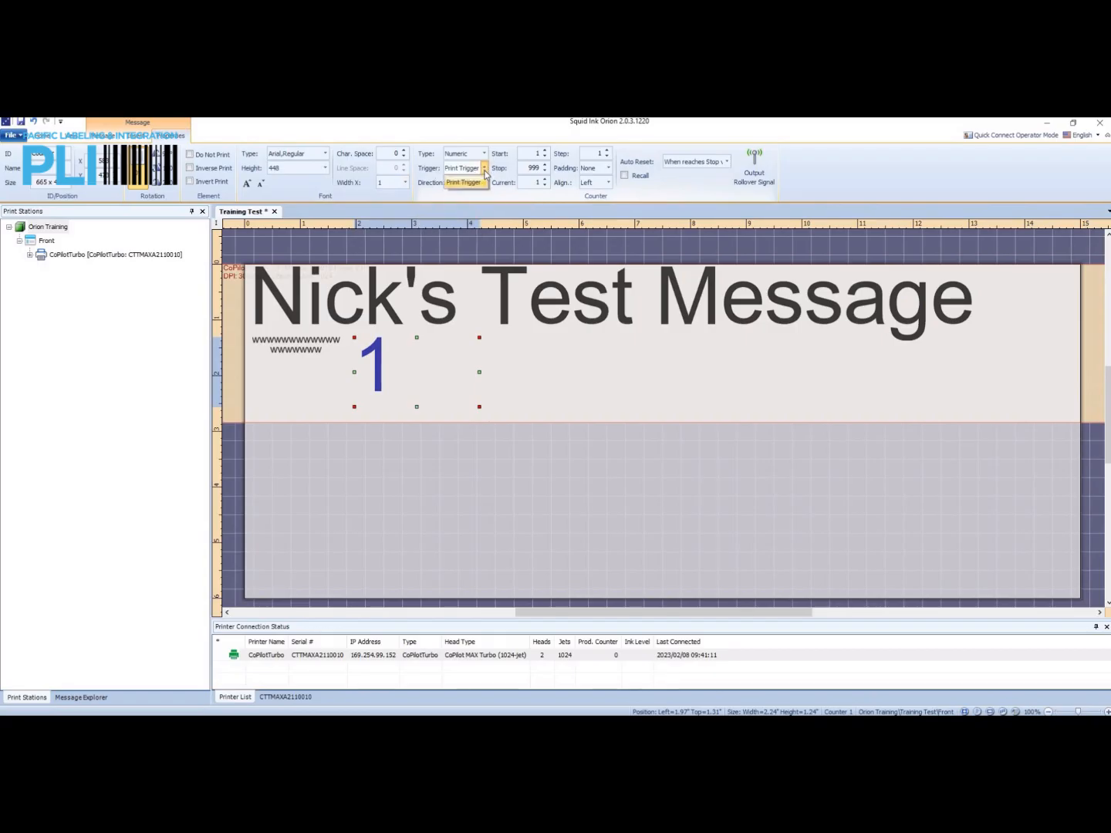
click(463, 183)
click(483, 185)
click(466, 198)
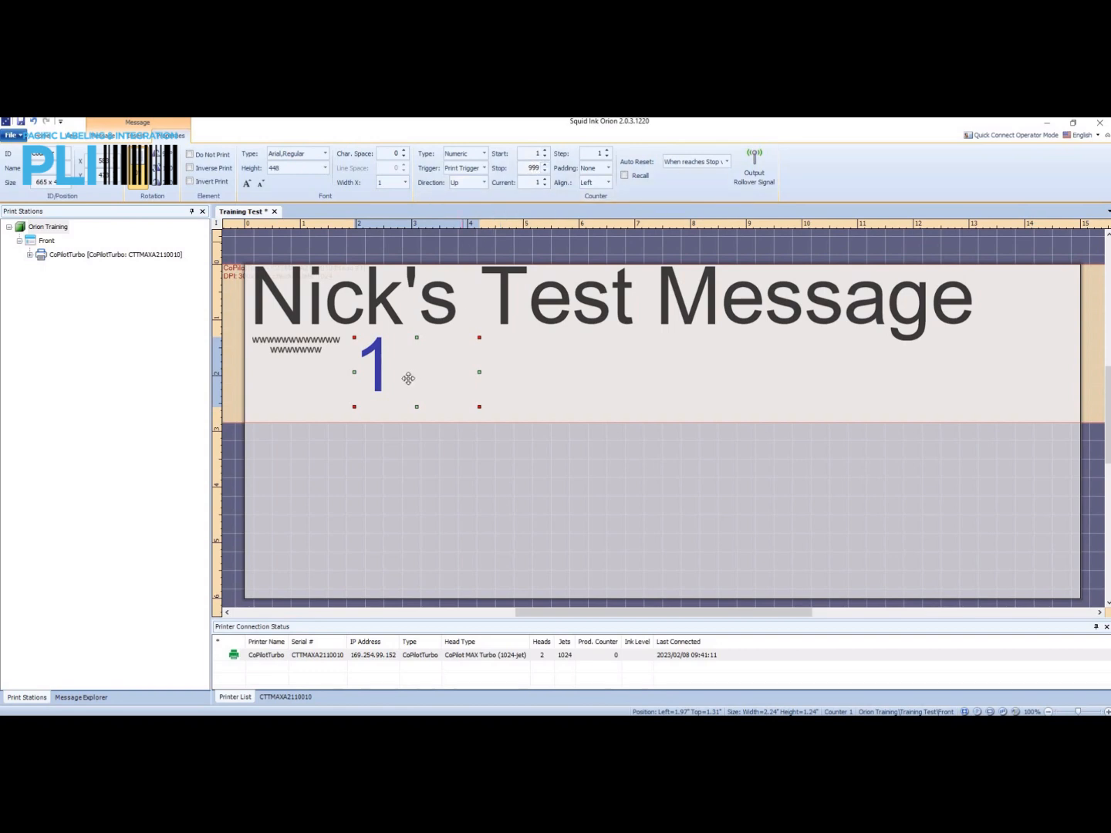
Set the counter's stop value to 999999.
click(538, 166)
double_click(531, 167)
click(530, 165)
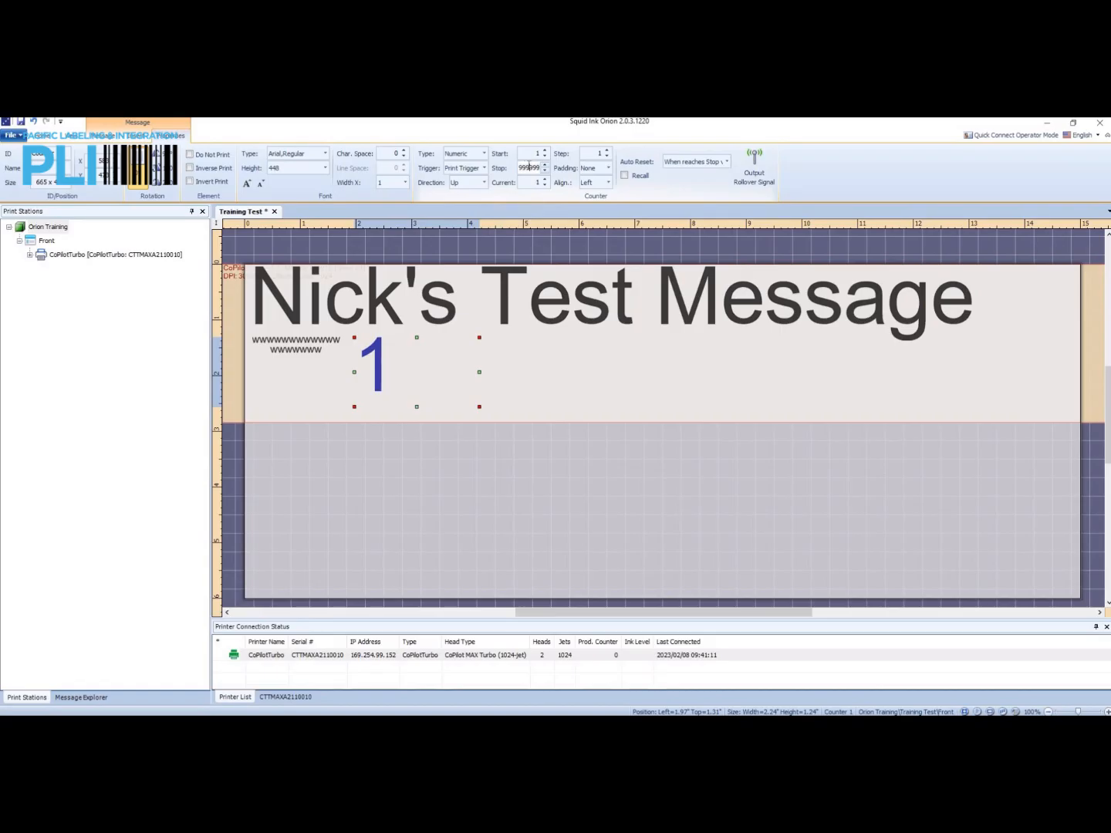
key(Return)
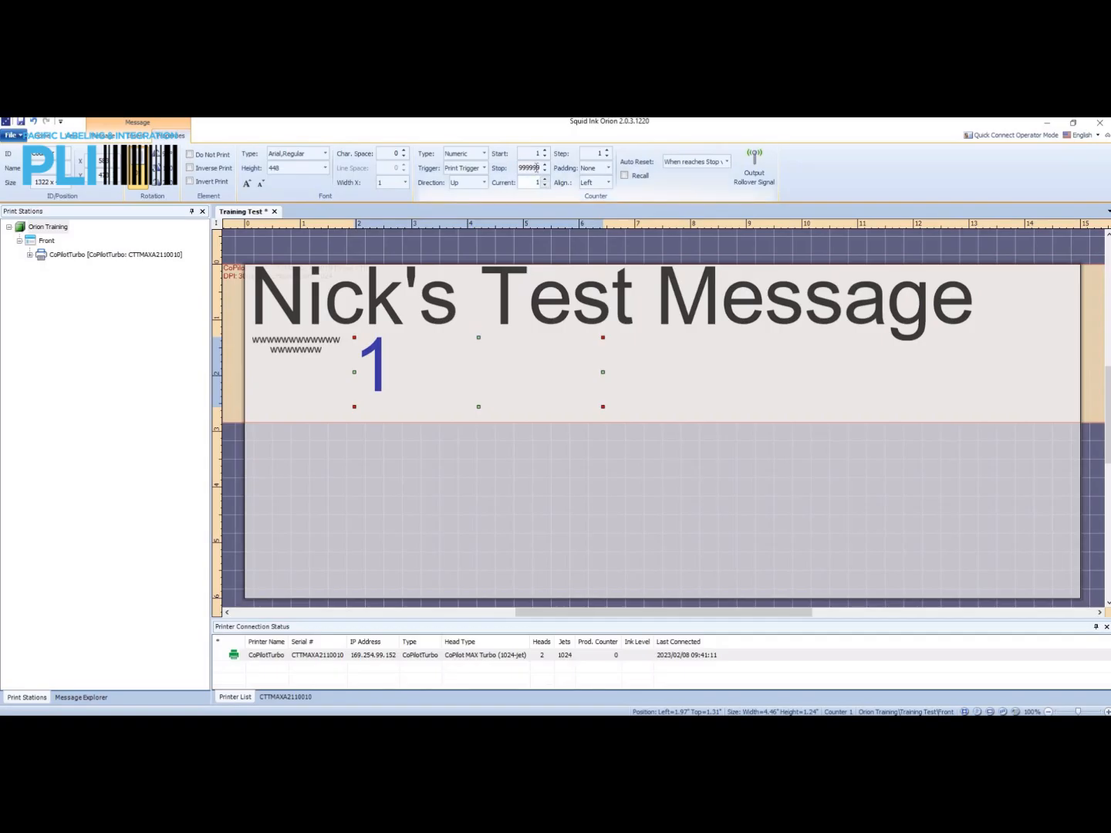
click(538, 169)
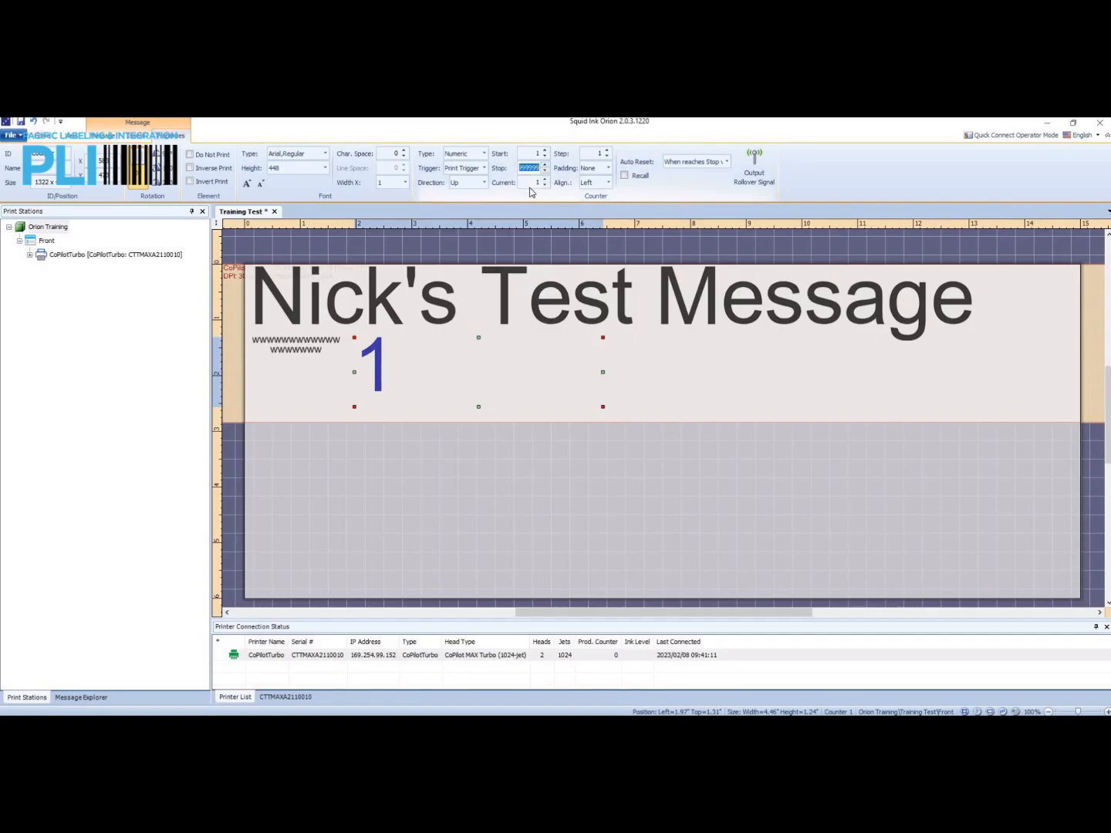
click(608, 155)
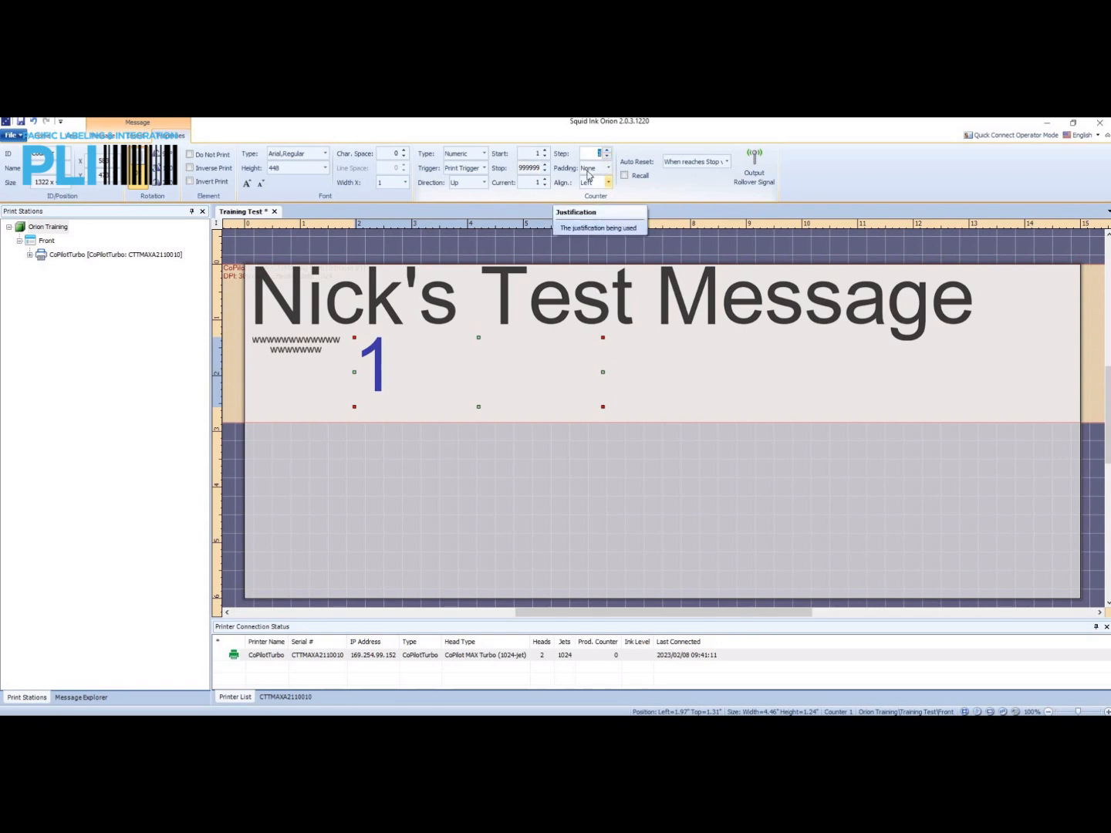
Try padding 0 on the counter and return its padding to None.
click(608, 169)
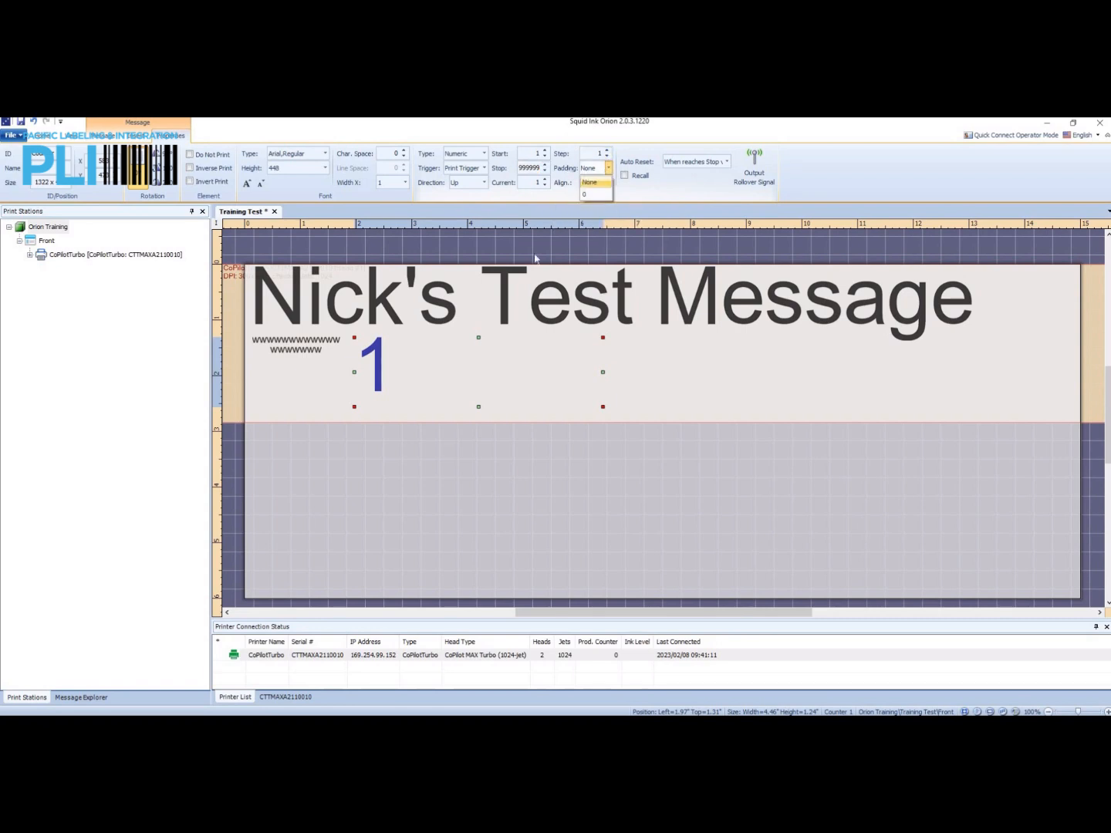
click(599, 193)
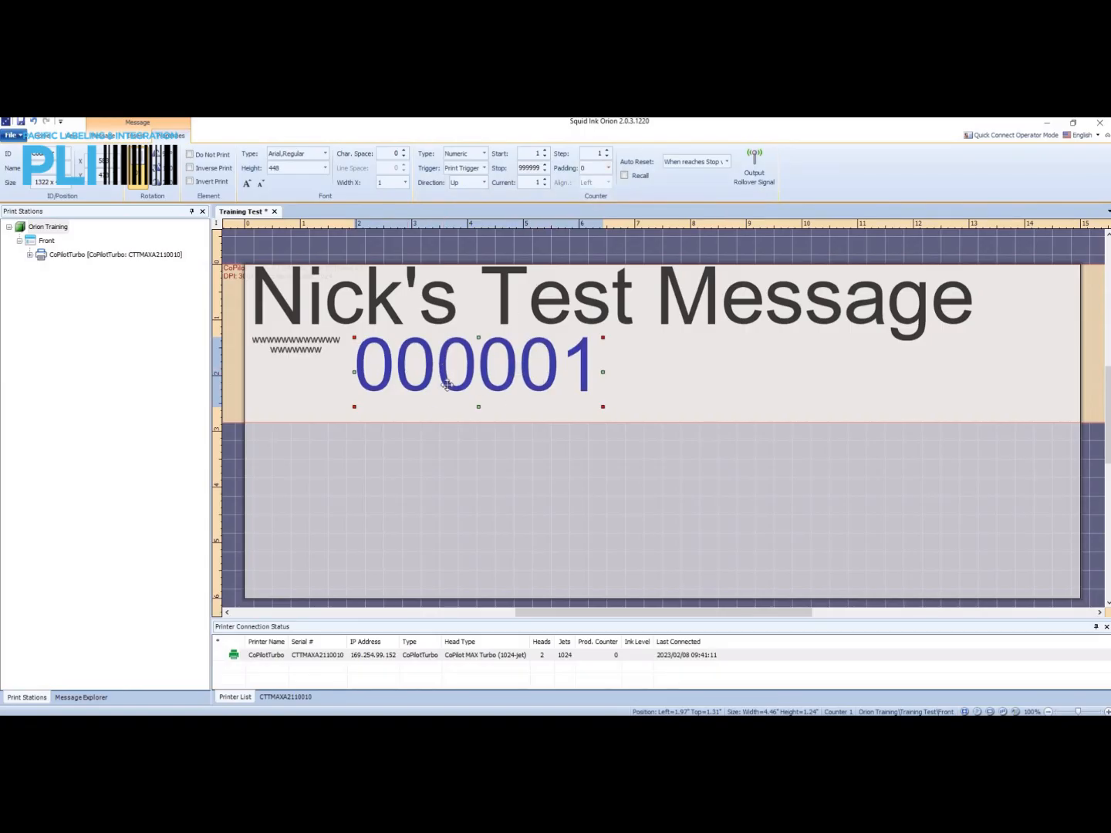
click(609, 170)
click(595, 182)
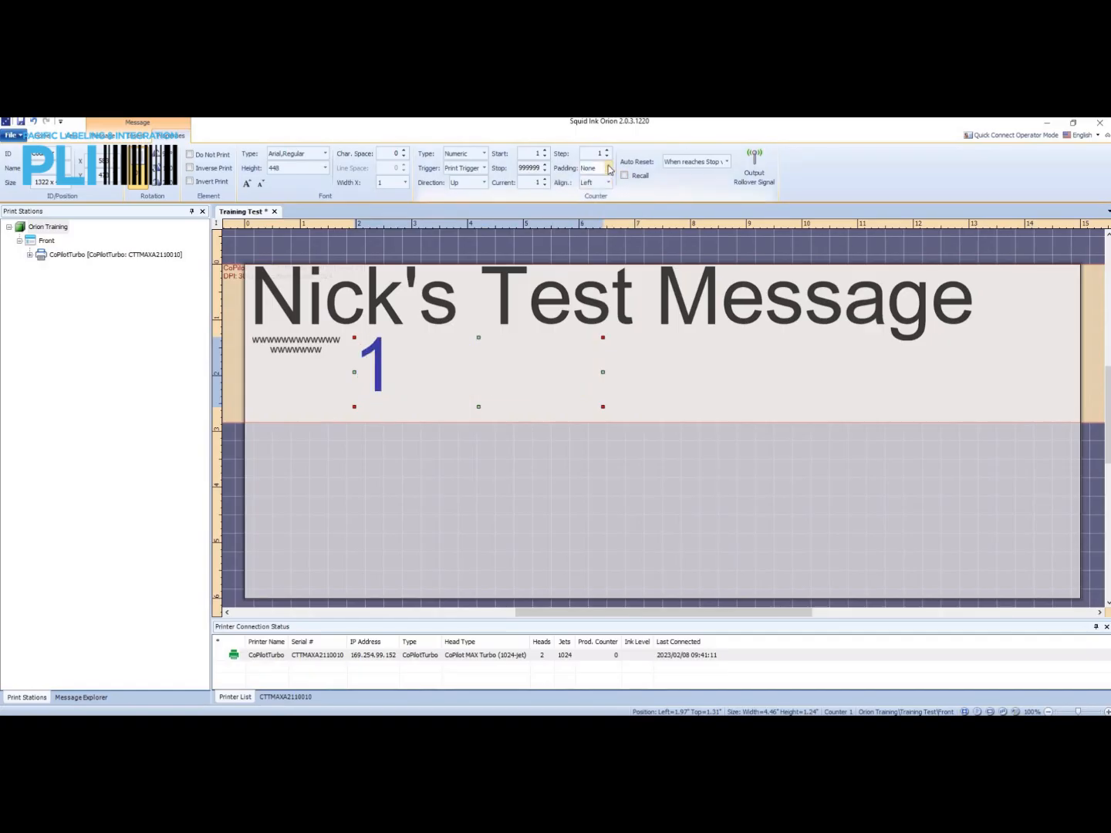
Set the counter's padding to 0 and its stop value to 999.
click(609, 168)
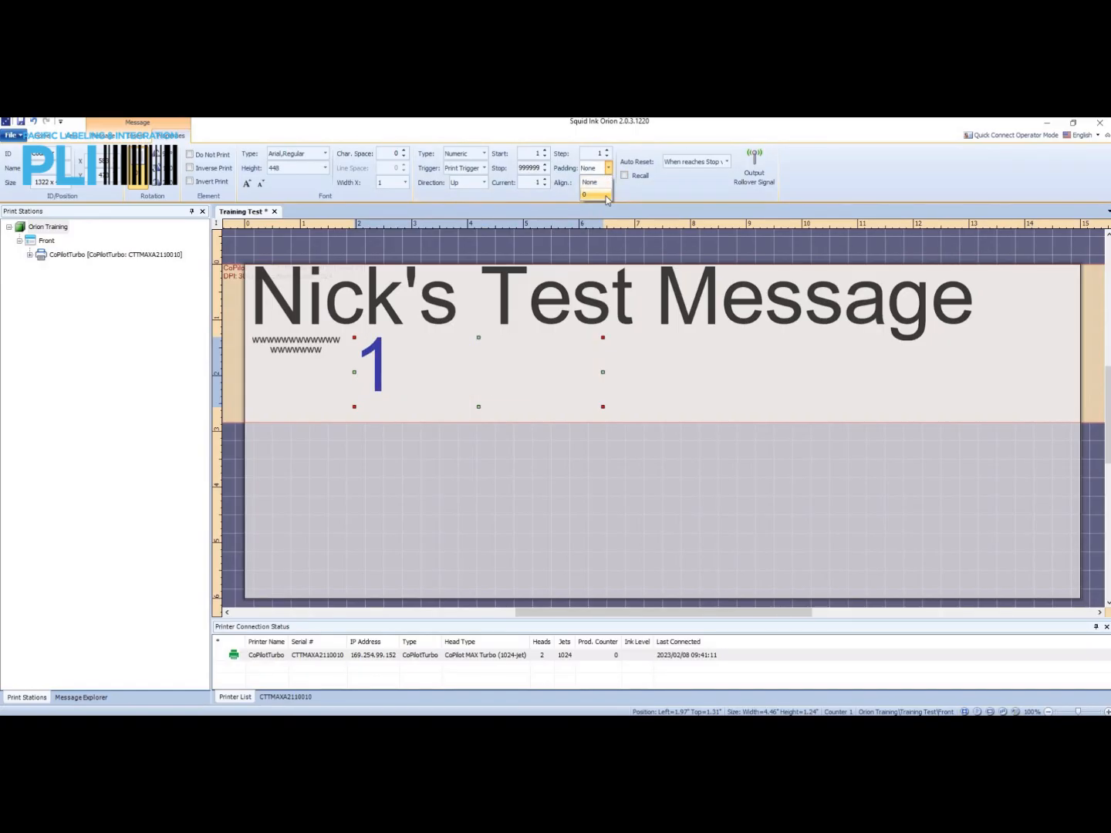
click(607, 196)
click(549, 167)
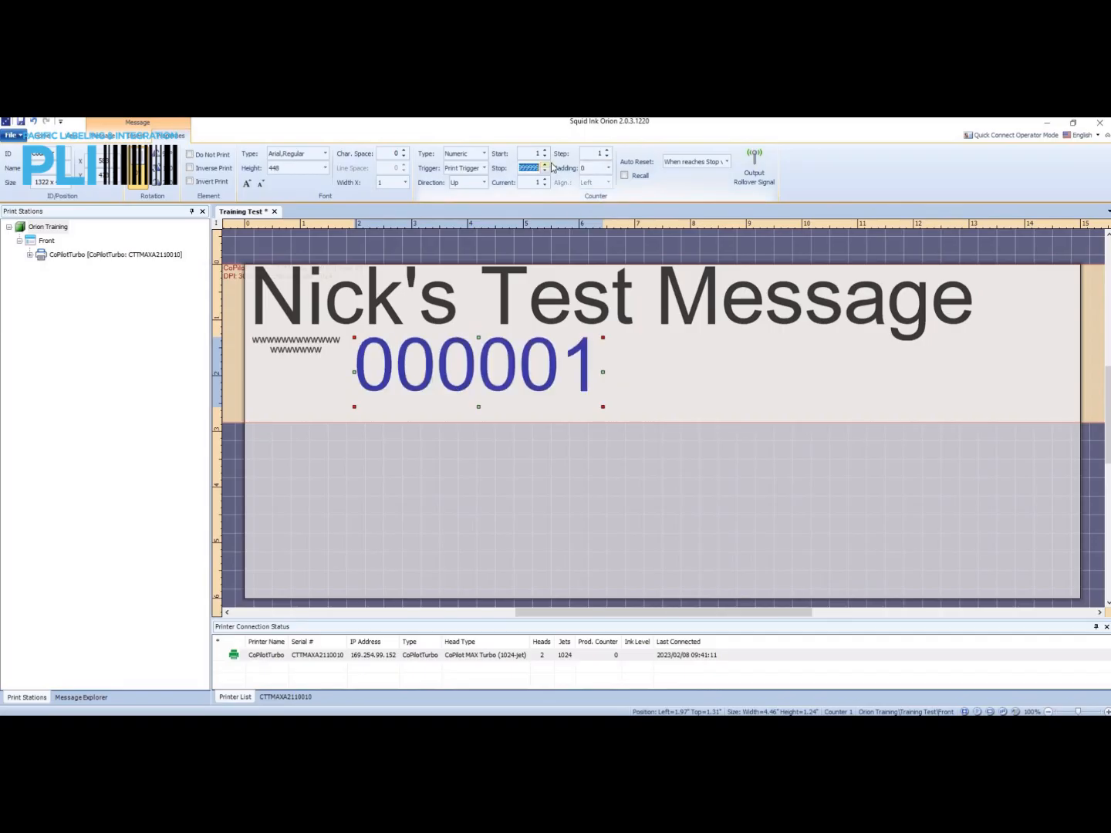
text(999)
key(Return)
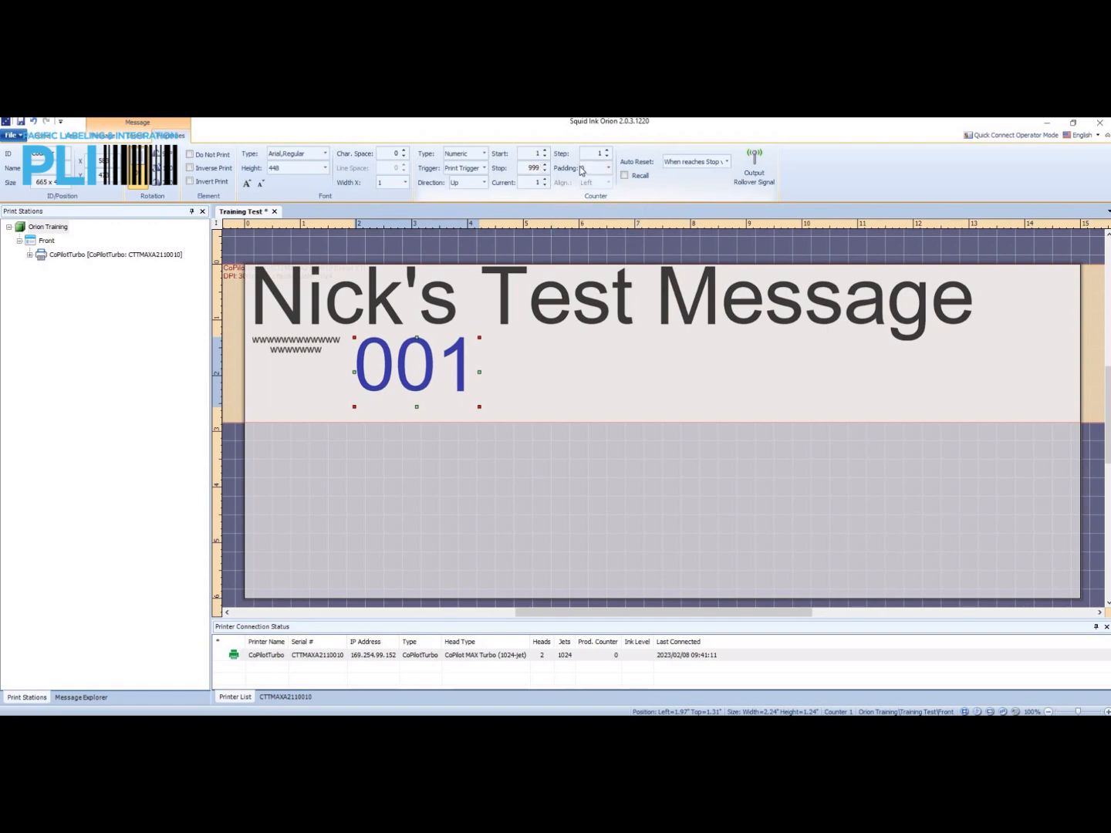
Try the counter's automatic reset as Daily at certain time and return it to When reaches Stop value.
click(726, 163)
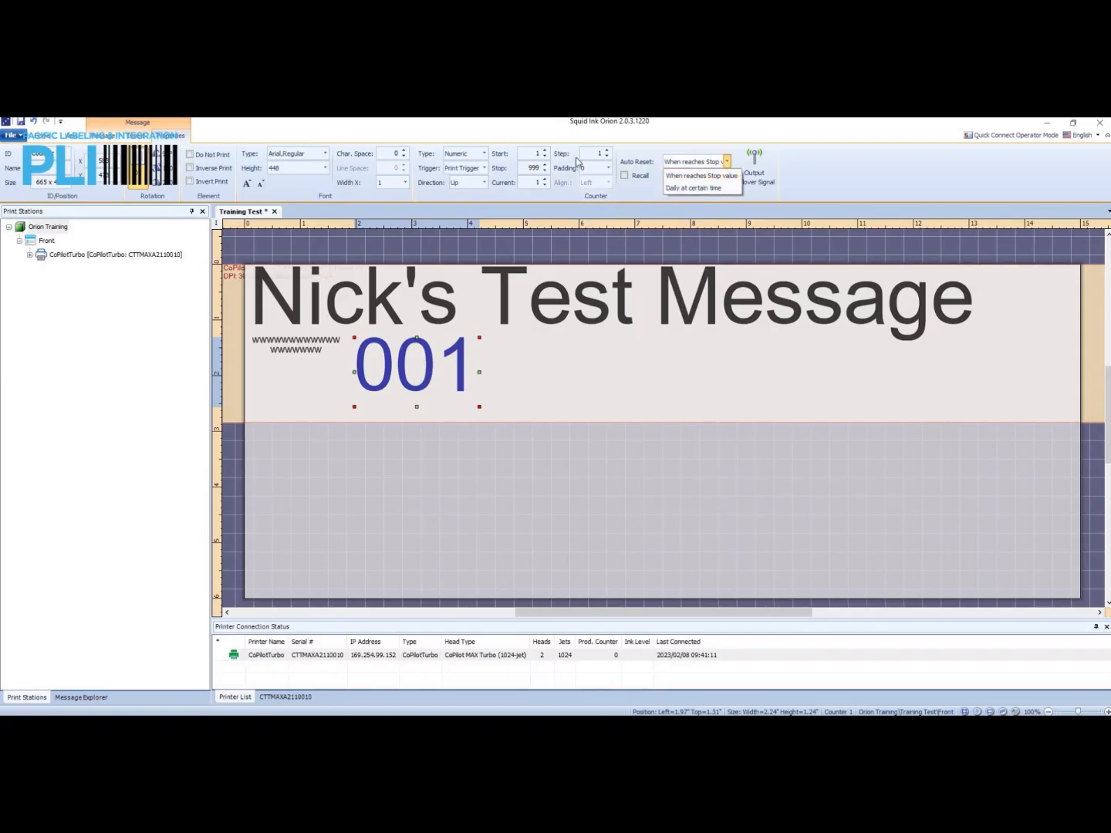
click(692, 189)
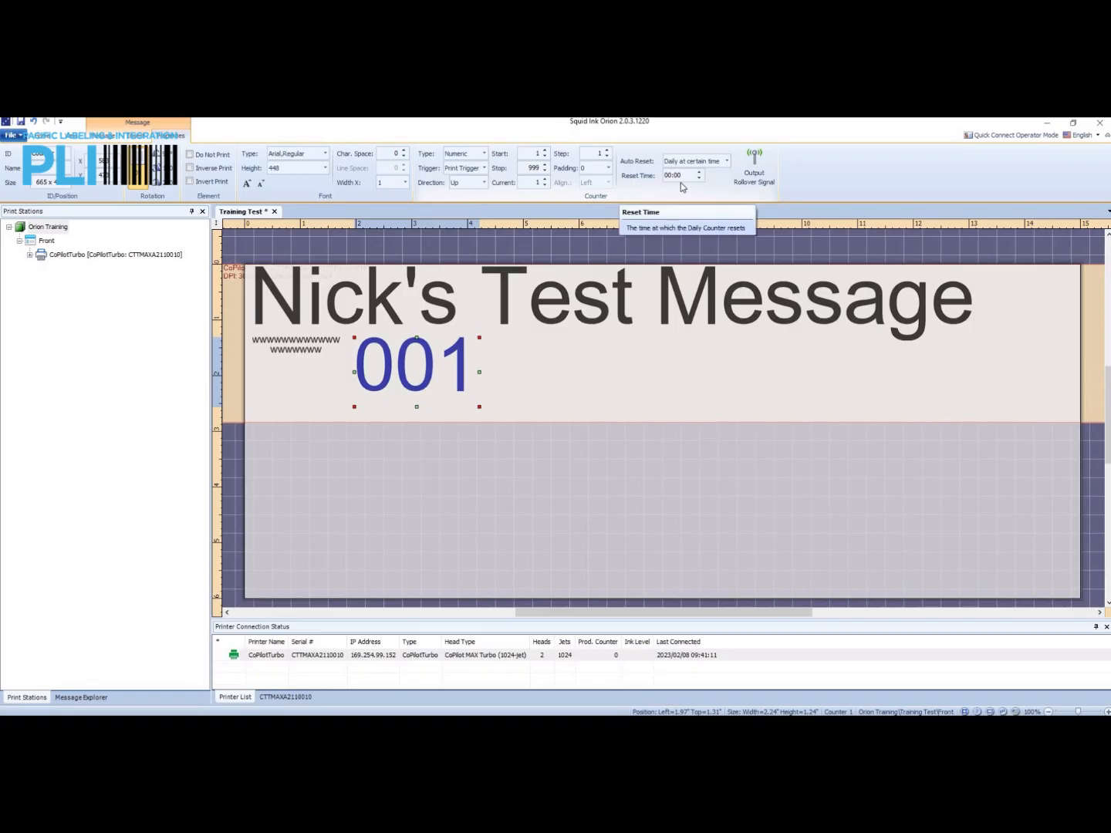
click(671, 175)
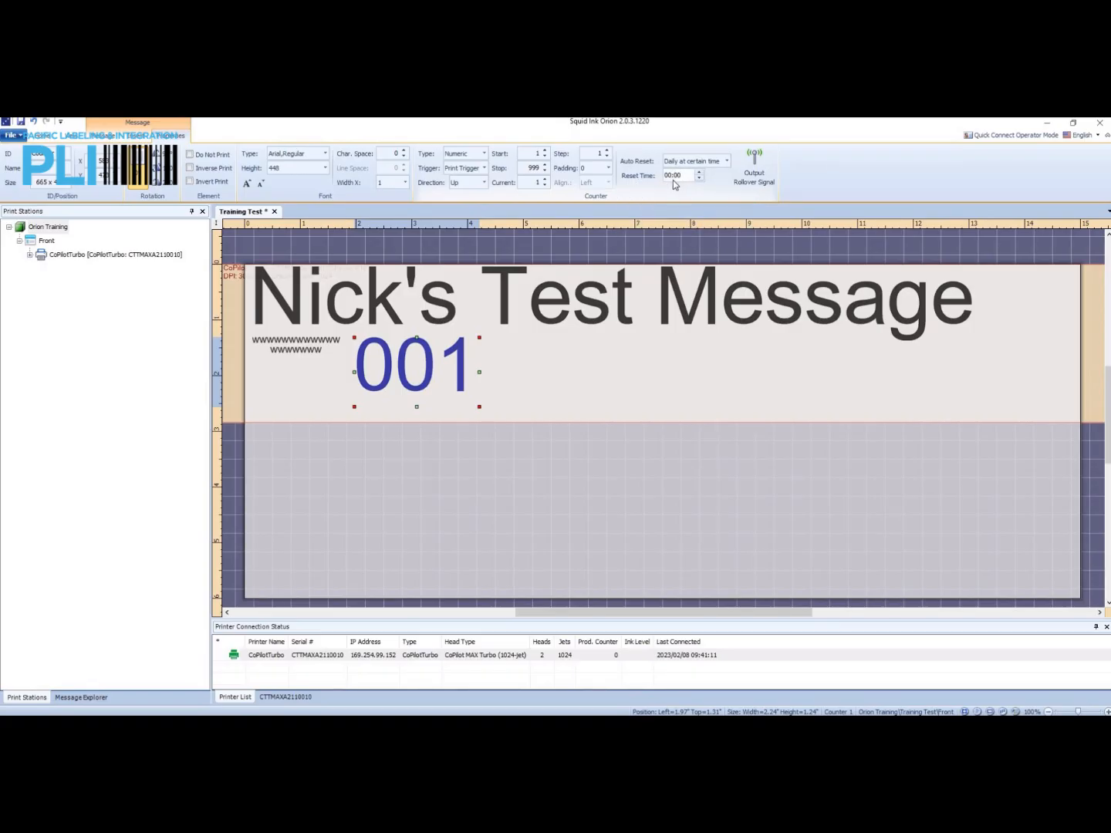
click(726, 162)
click(713, 177)
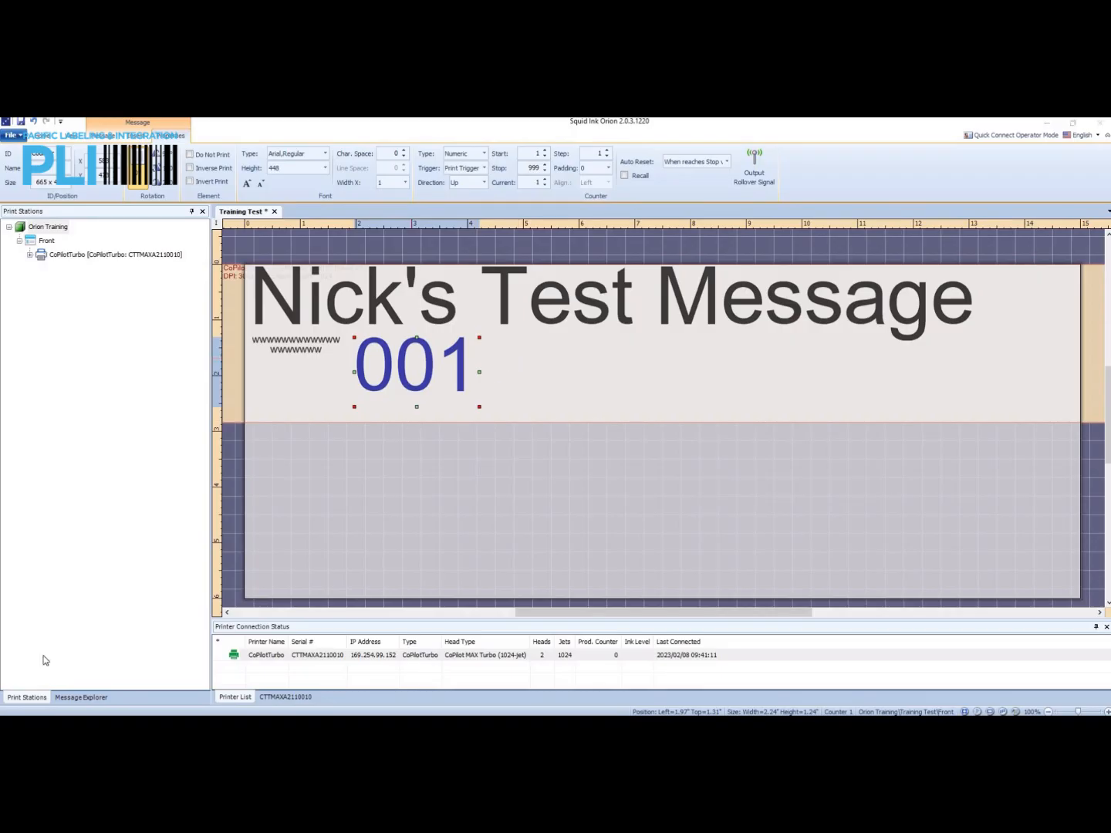
Add a date with font height 256 beside the counter, about 4.53" from the left and 1.30" from the upper edge of the substrate.
scroll(387, 430, down, 1)
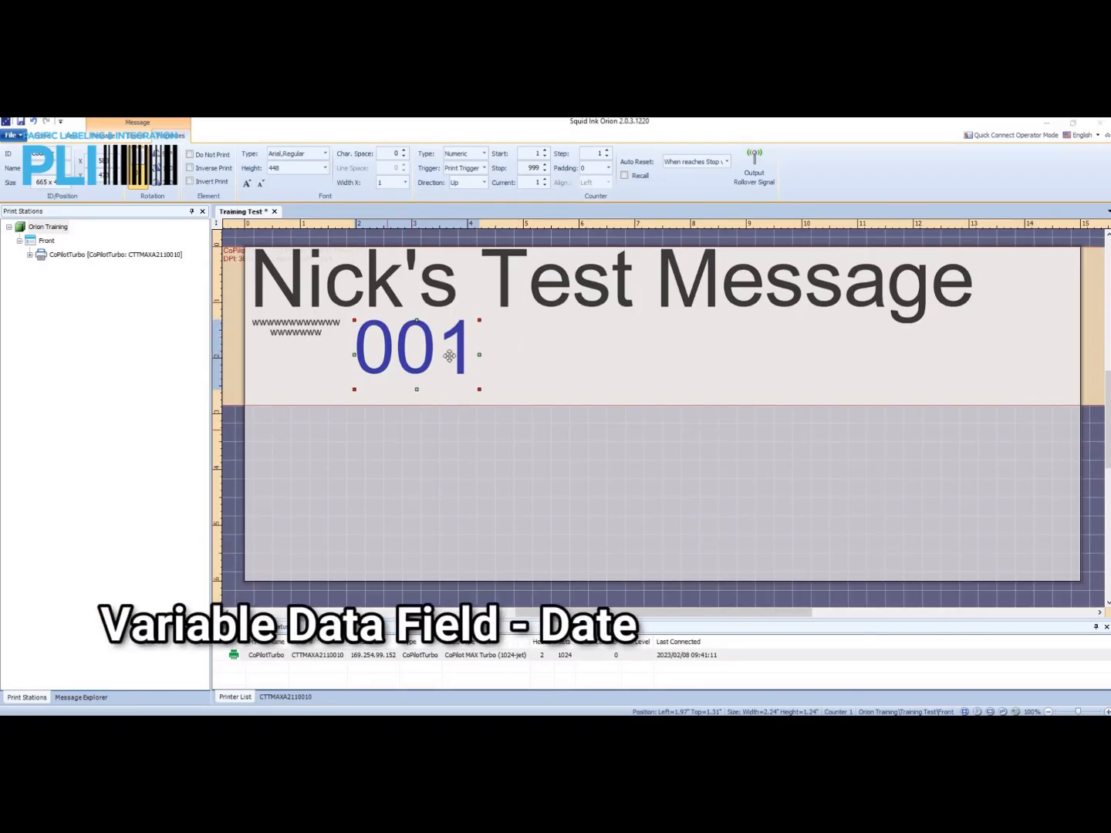
right_click(542, 330)
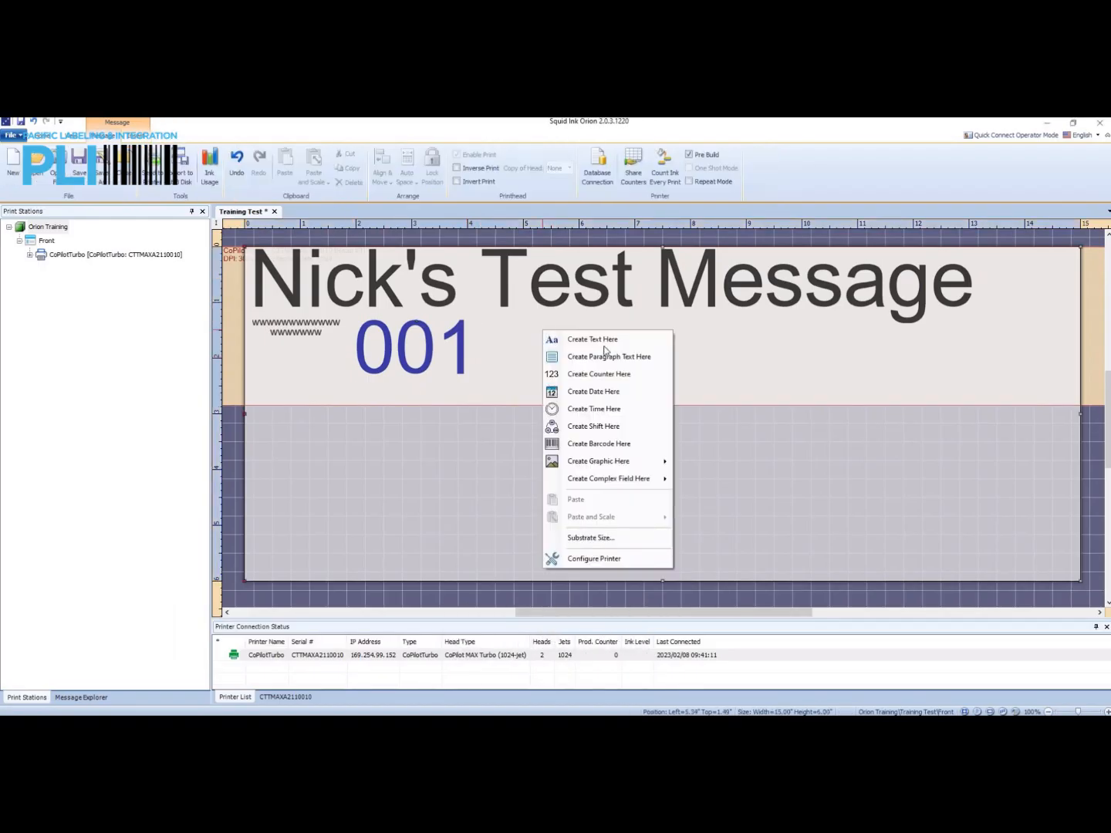
click(593, 392)
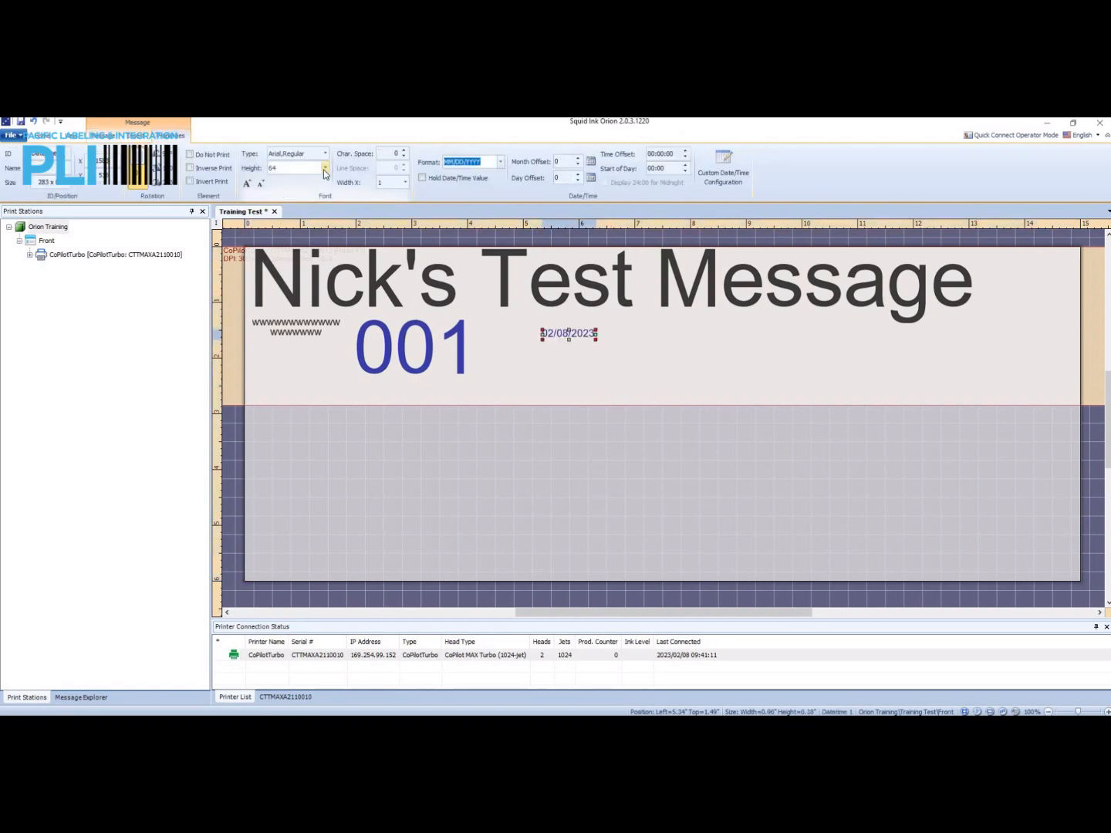
click(325, 168)
click(316, 305)
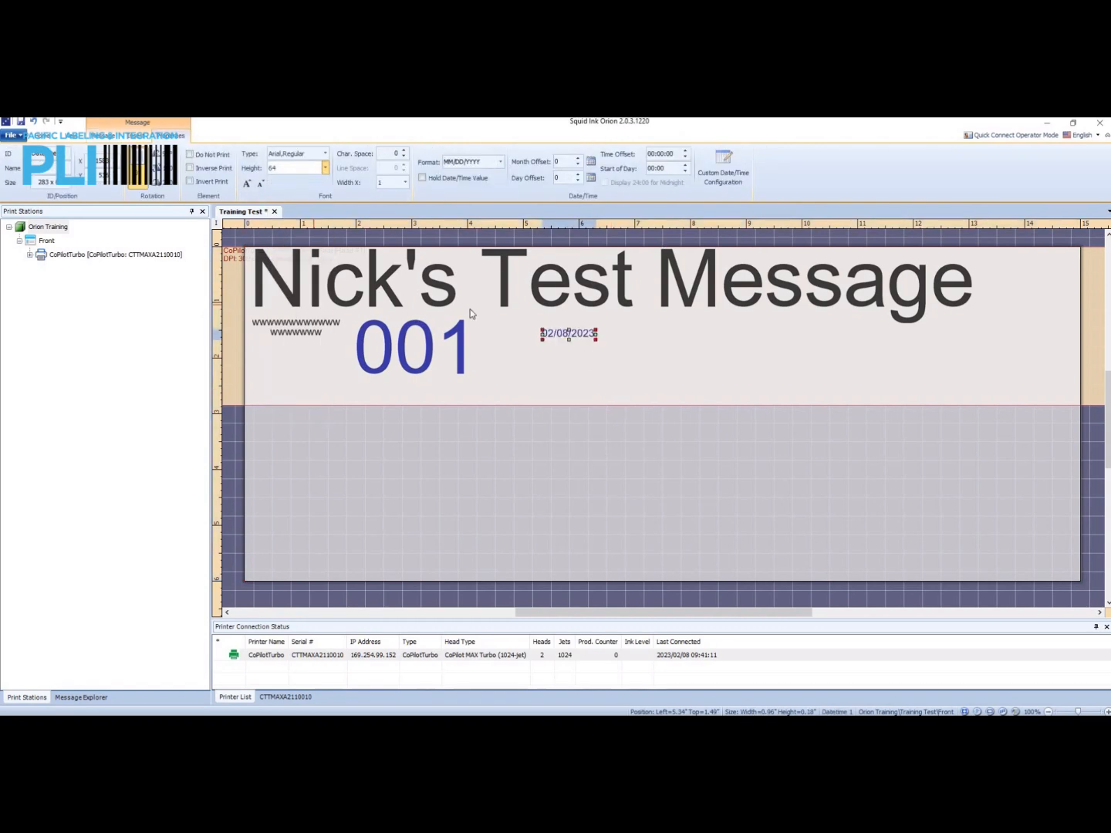
drag(633, 347, 587, 337)
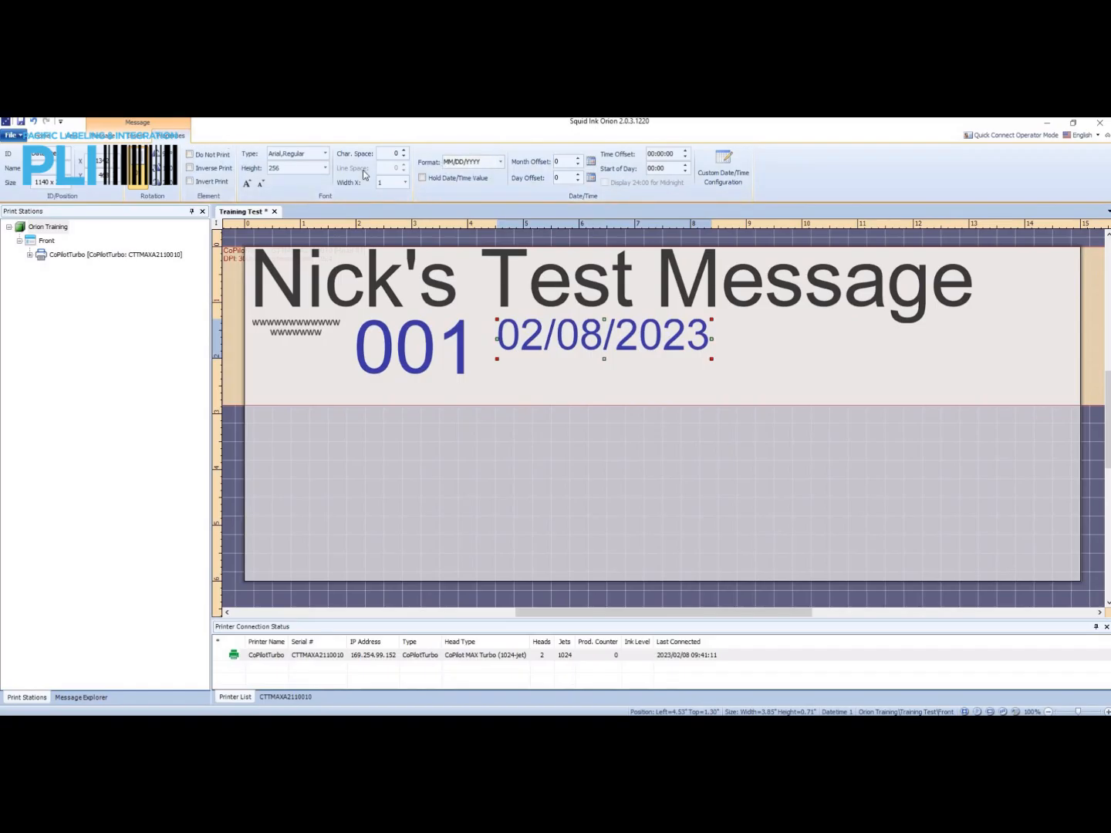
Give the date the custom format MMDDYY without separators.
mouse_move(458, 169)
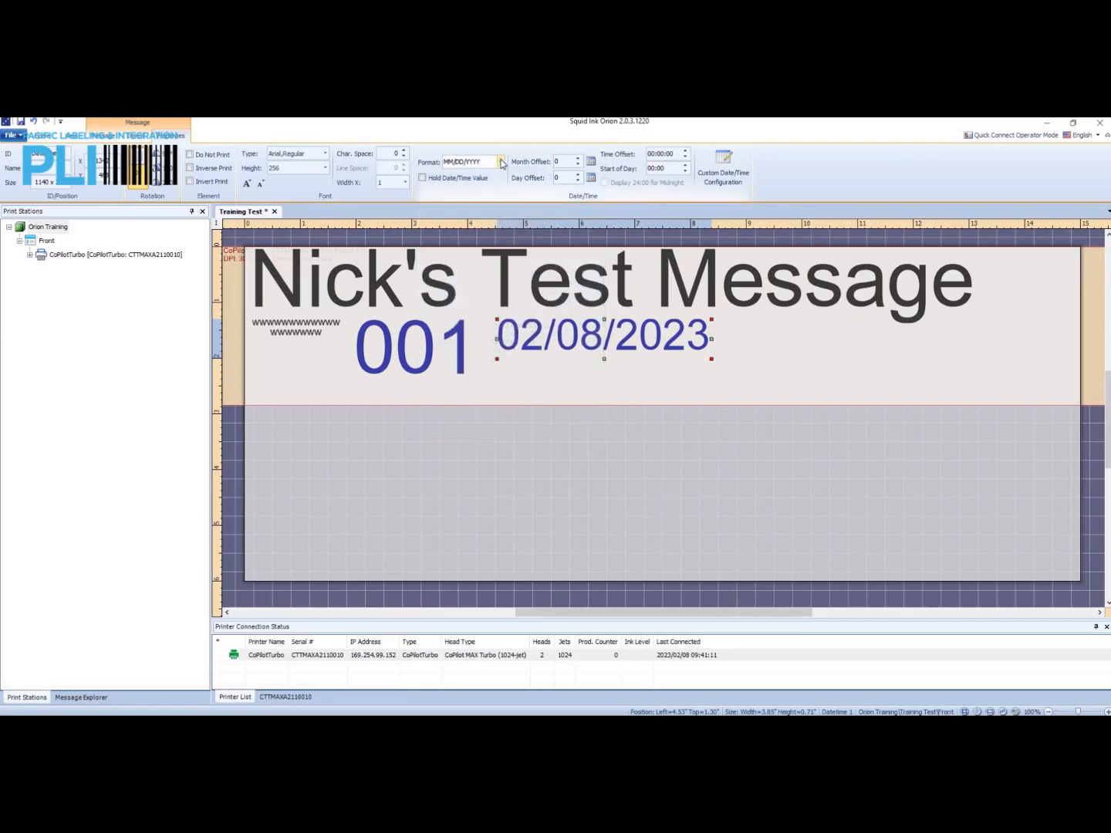
click(501, 163)
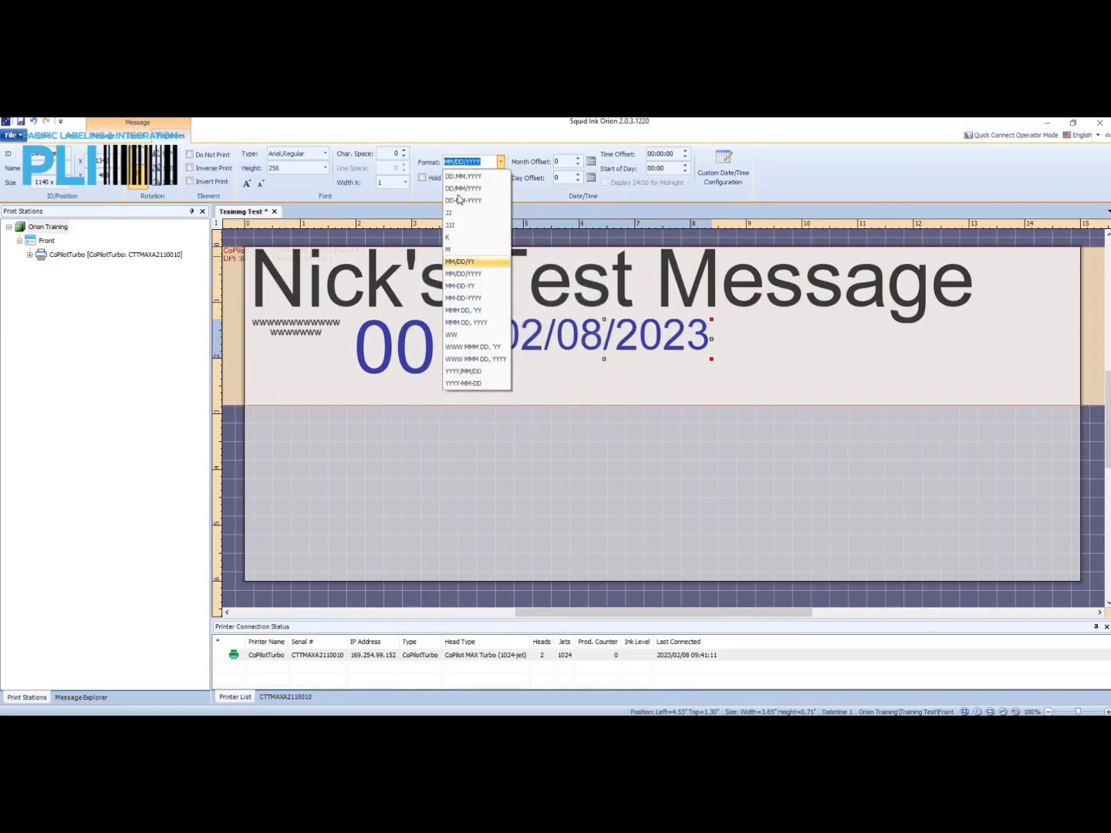
click(482, 159)
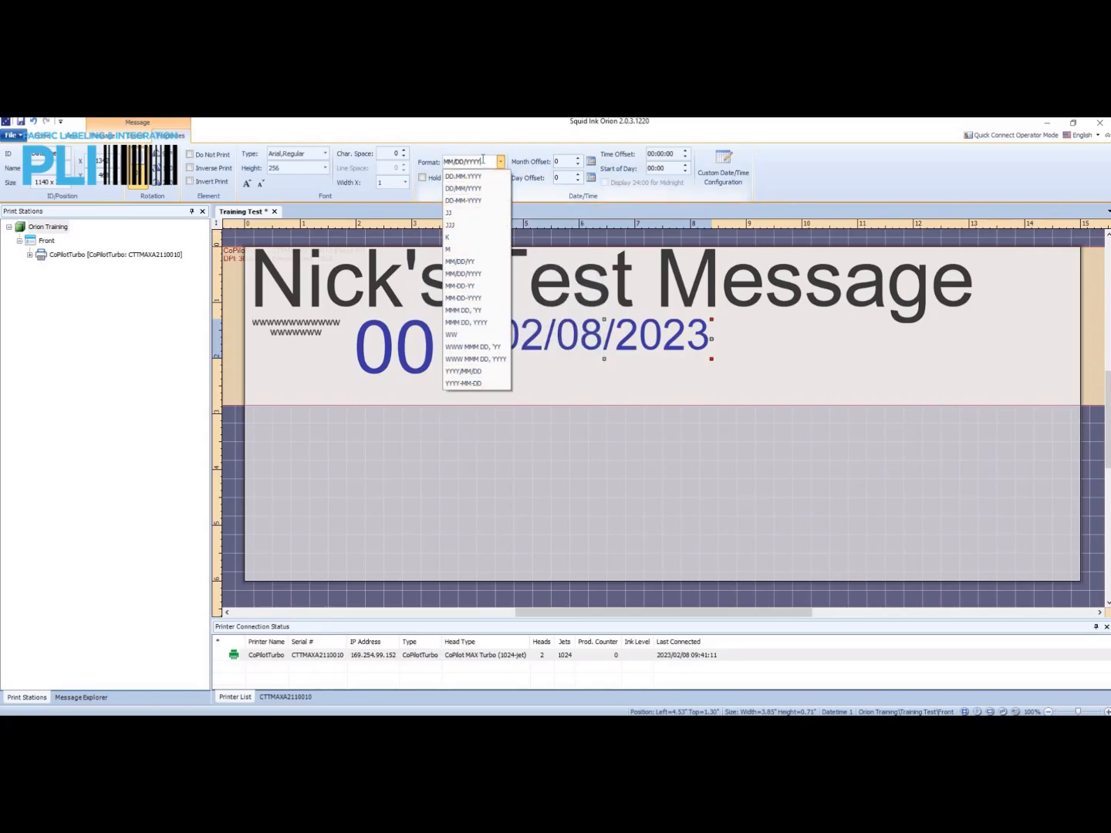
key(BackSpace)
key(BackSpace)
key(BackSpace)
key(BackSpace)
key(BackSpace)
key(BackSpace)
key(BackSpace)
key(BackSpace)
key(BackSpace)
key(BackSpace)
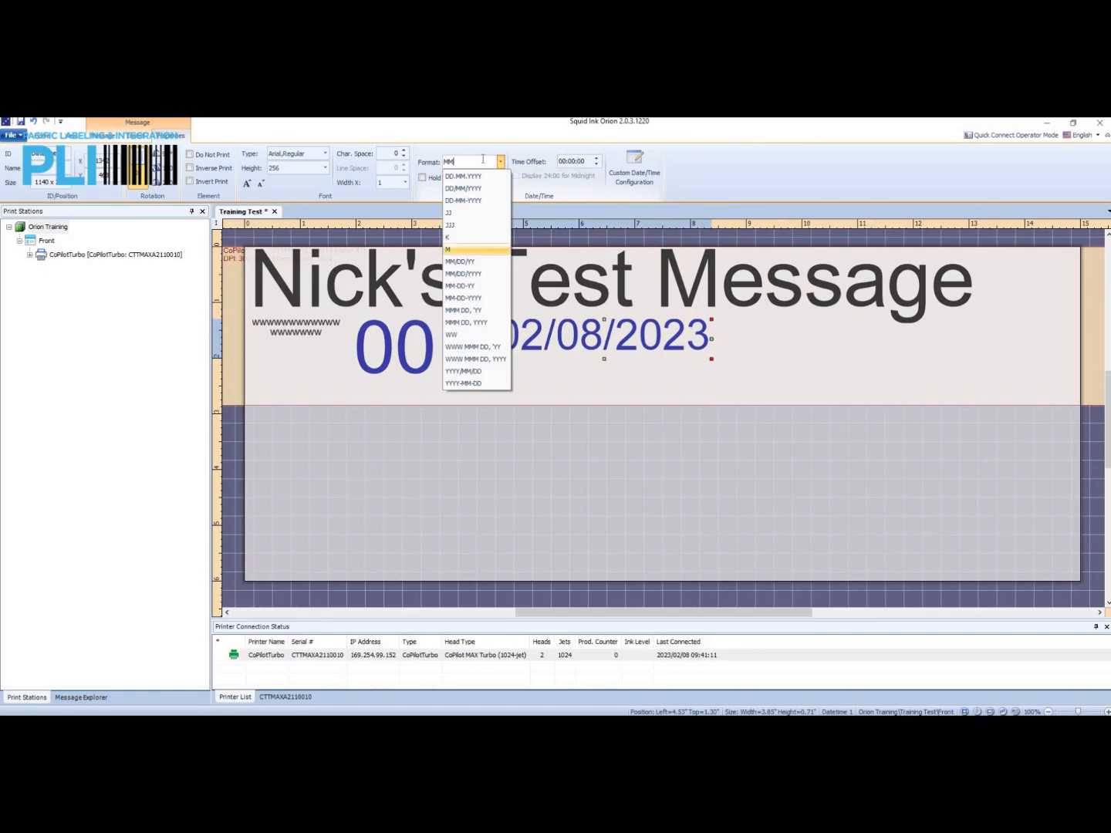
text(MMDDYY)
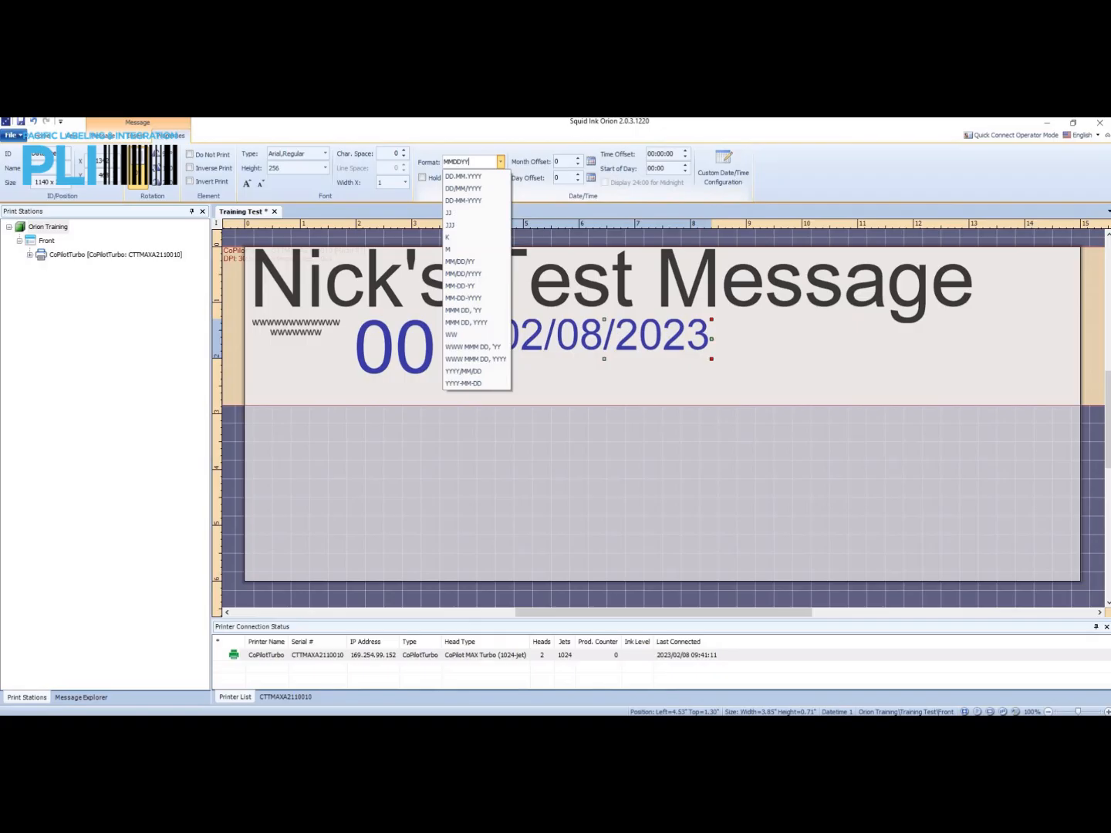
key(Return)
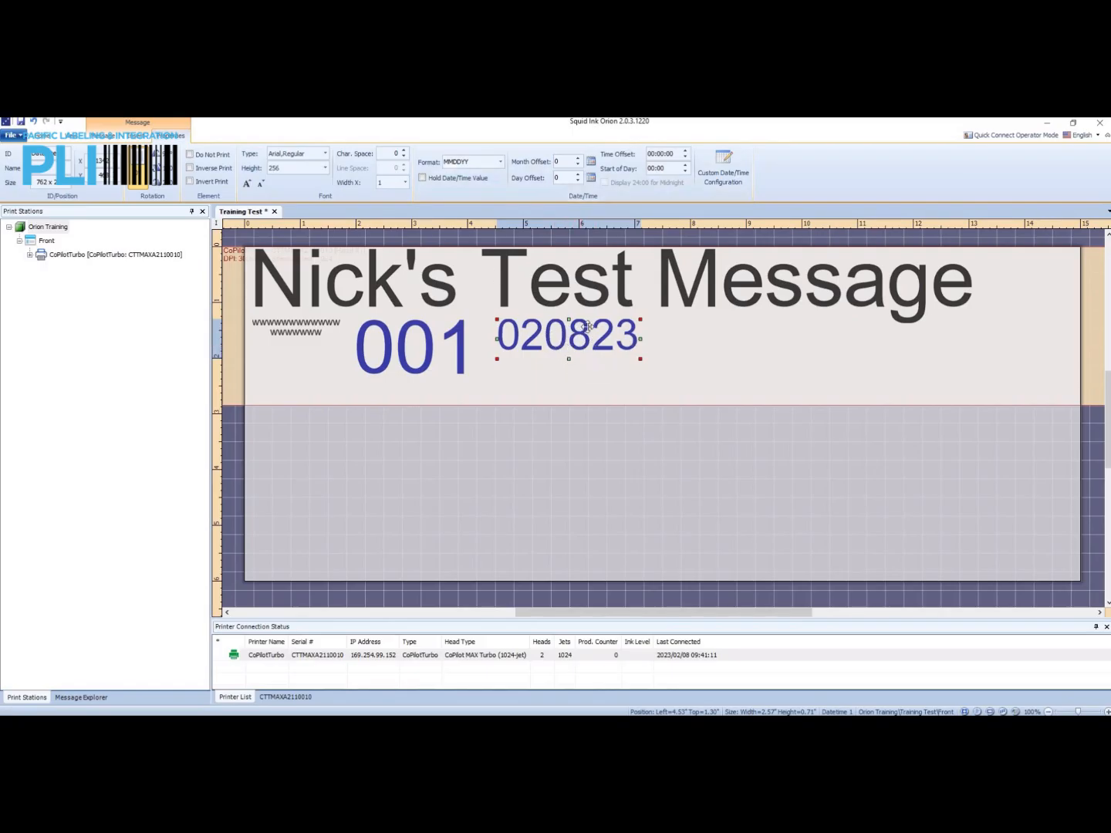
Change the date's format to MM/DD/YY.
click(501, 164)
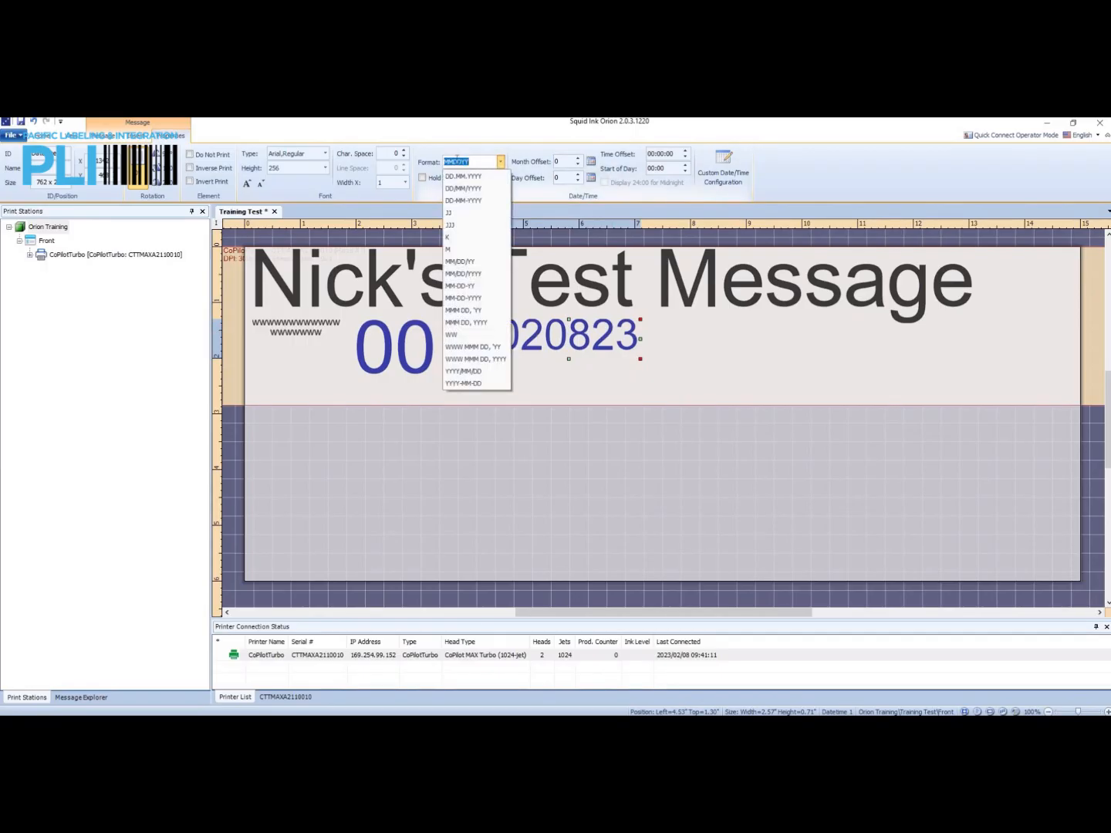
click(466, 161)
text(/DD/)
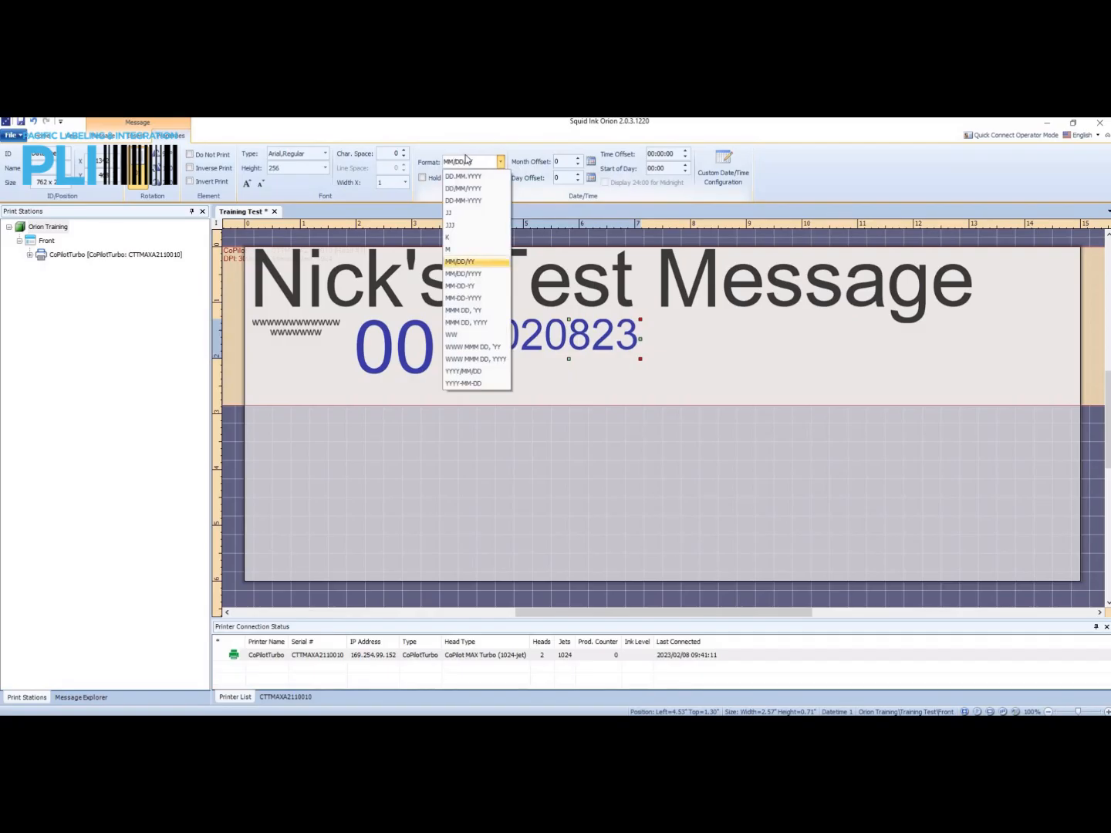
key(Return)
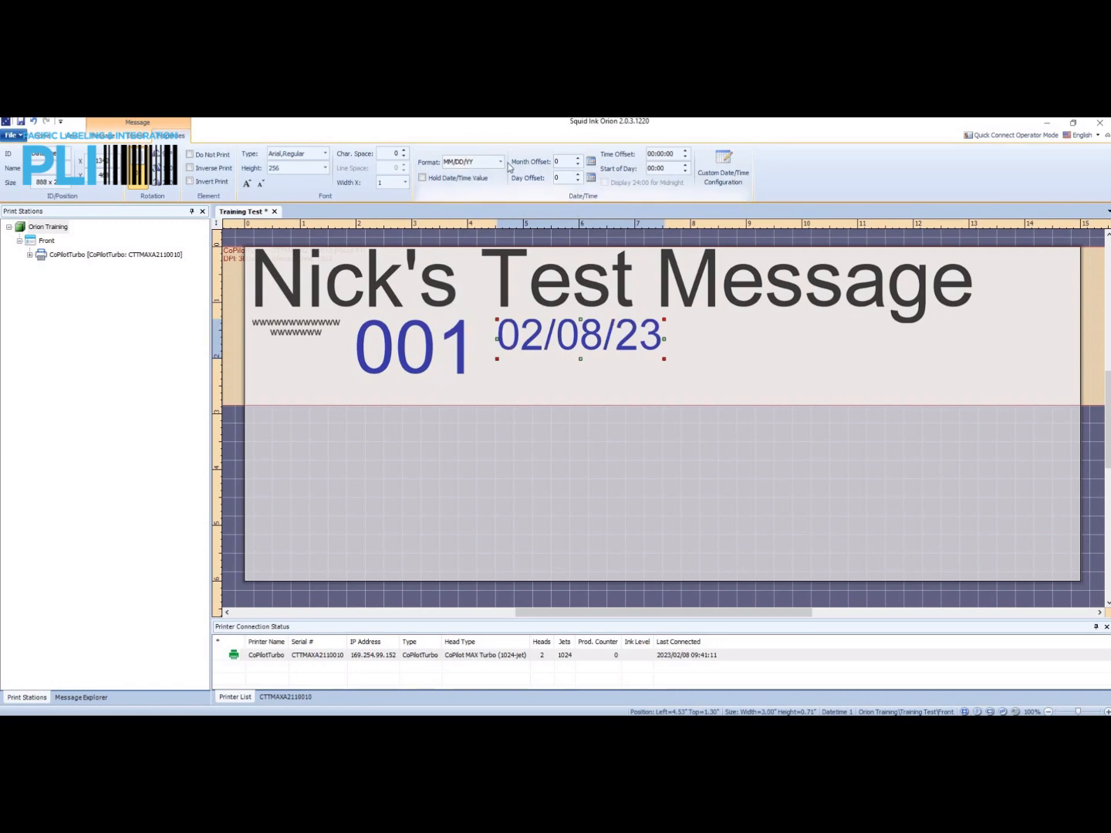
Add a second date with font height 184 below the first, about 4.57" from the left and 2.09" from the upper edge.
click(502, 364)
right_click(499, 364)
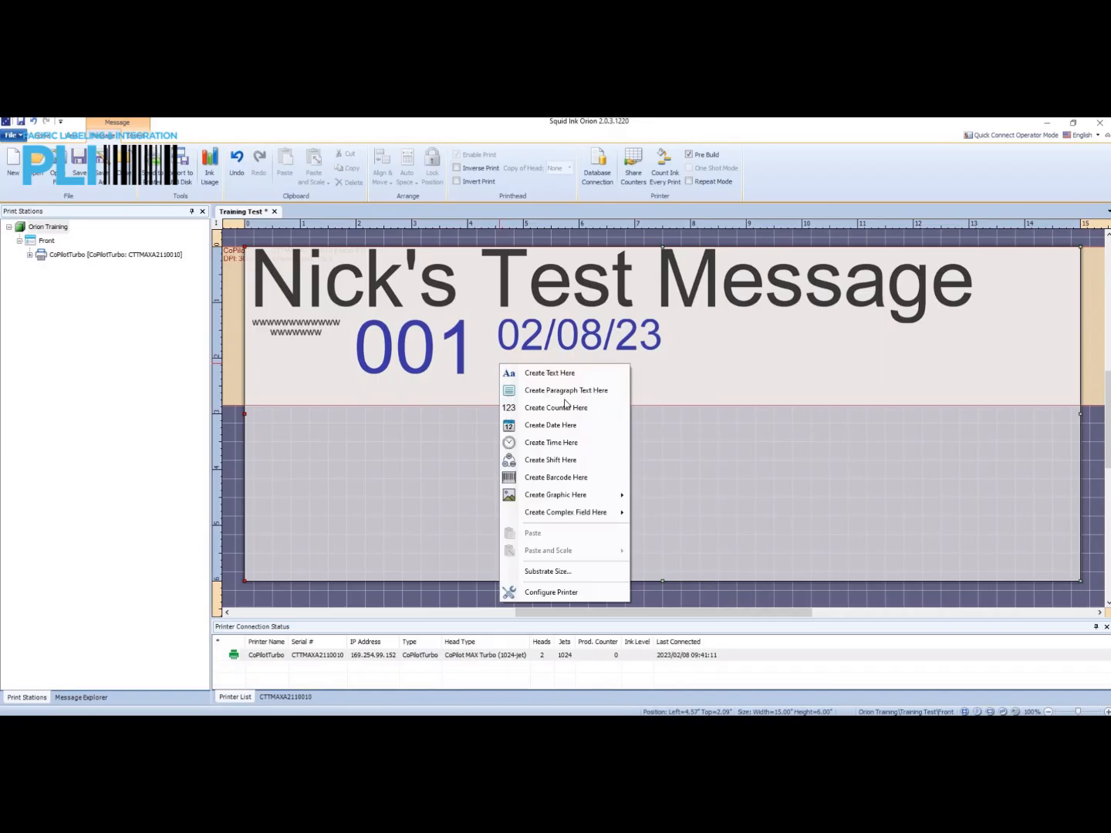
click(564, 425)
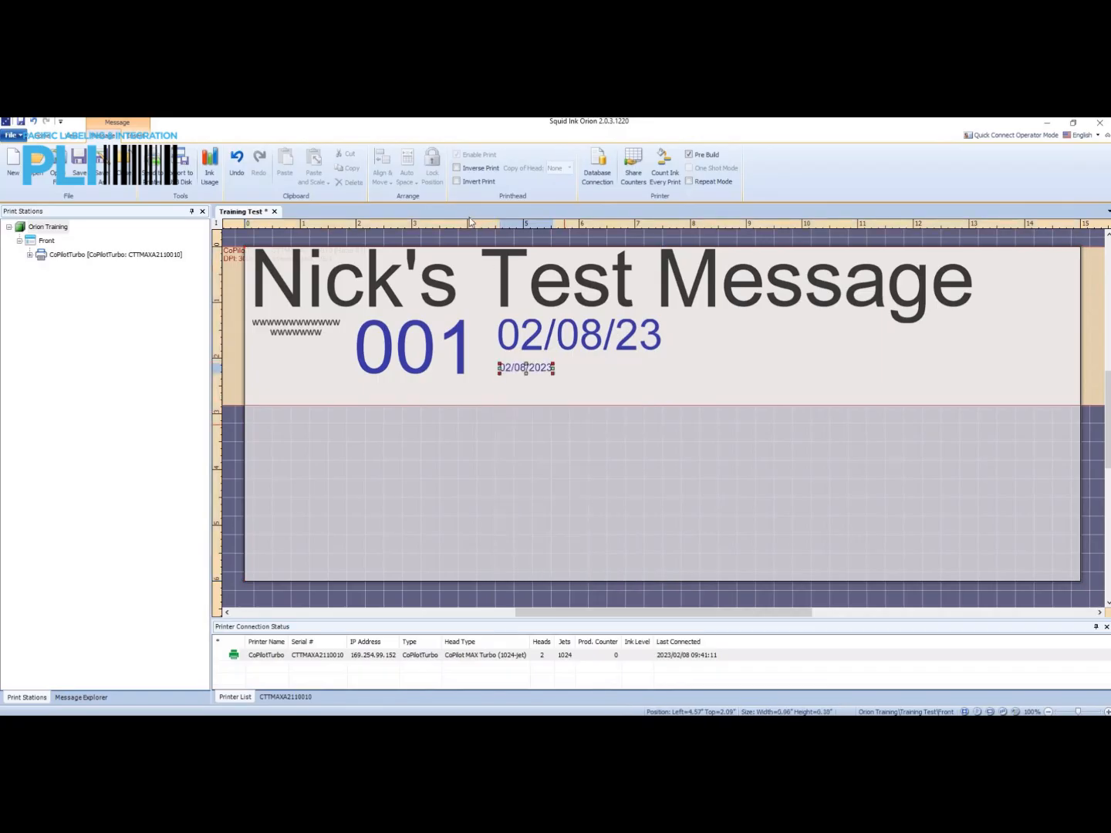
drag(530, 372, 530, 373)
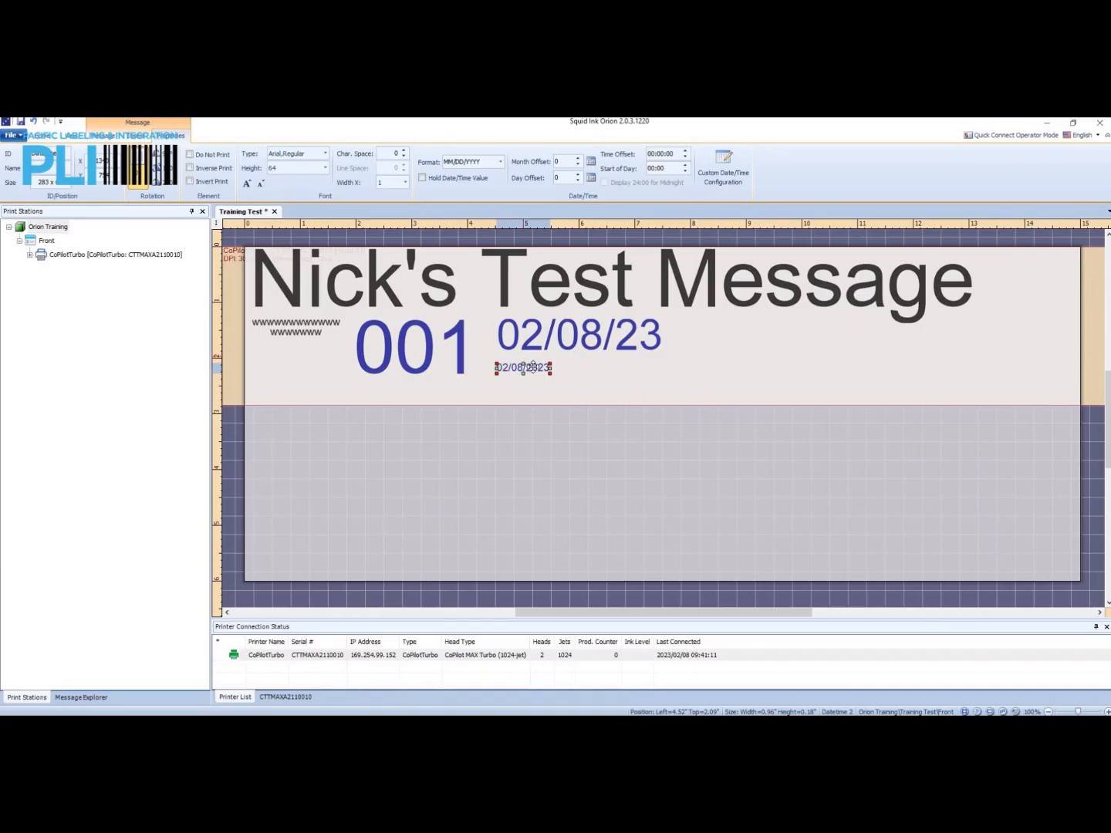
drag(535, 368, 539, 367)
click(424, 344)
click(524, 368)
click(325, 168)
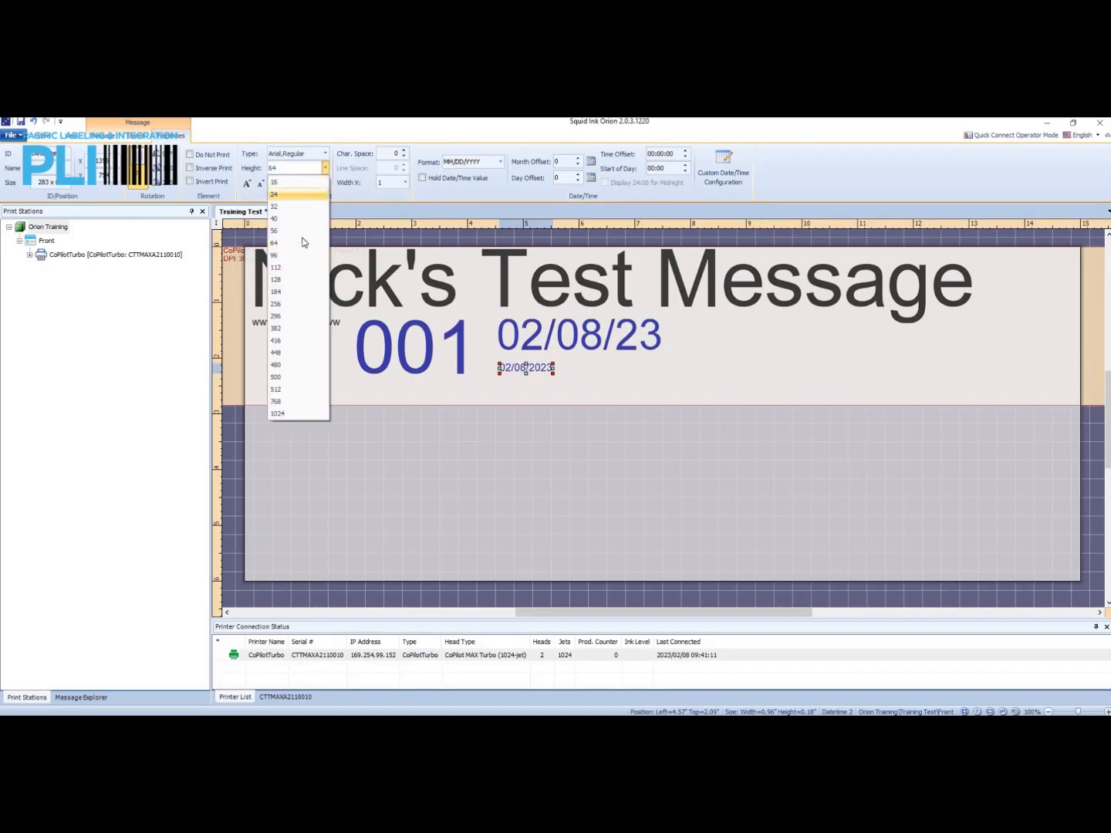
click(298, 292)
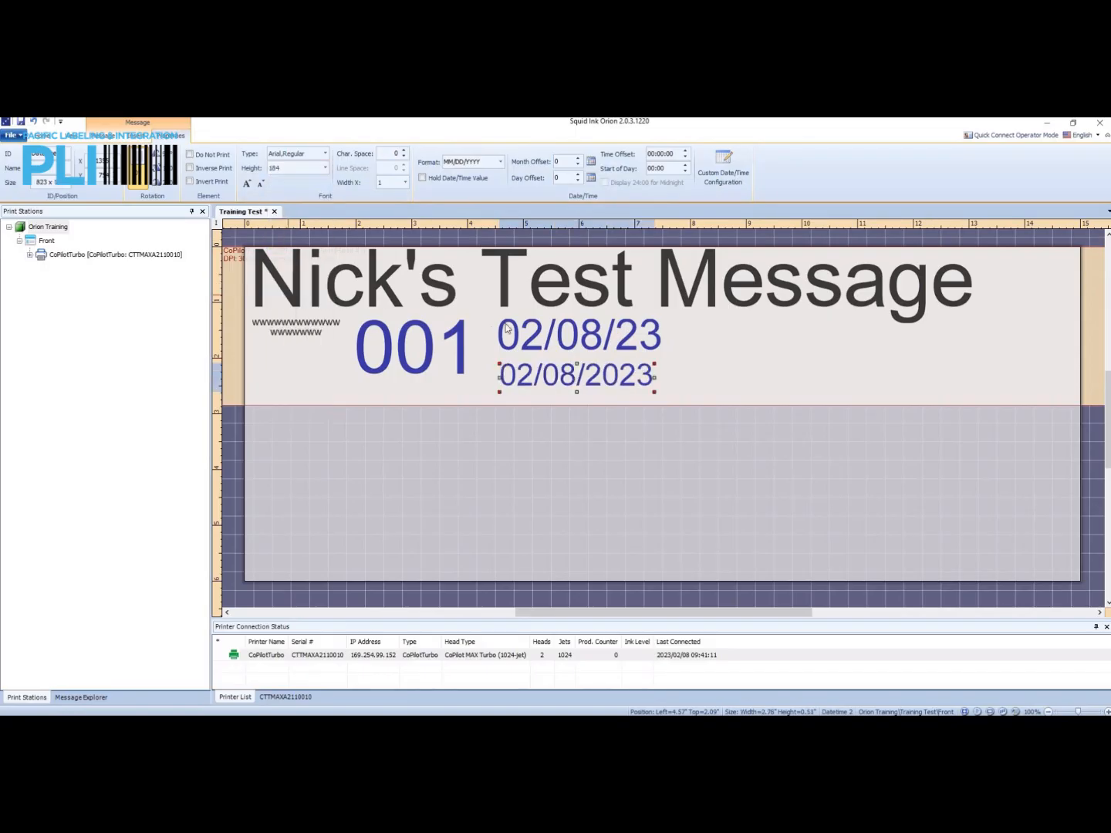
Change the second date's format to JJJ and move it beneath the first date, about 5.3" from the left and 1.99" from the upper edge.
drag(555, 365, 560, 358)
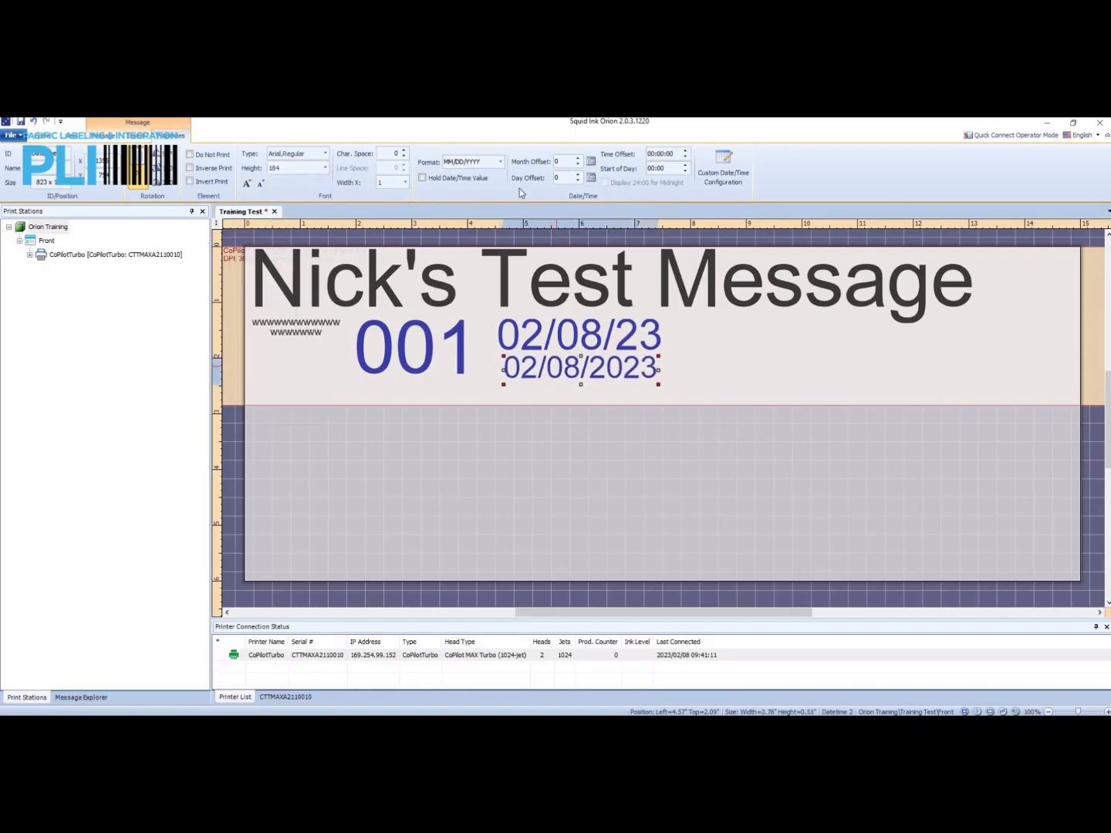
click(501, 164)
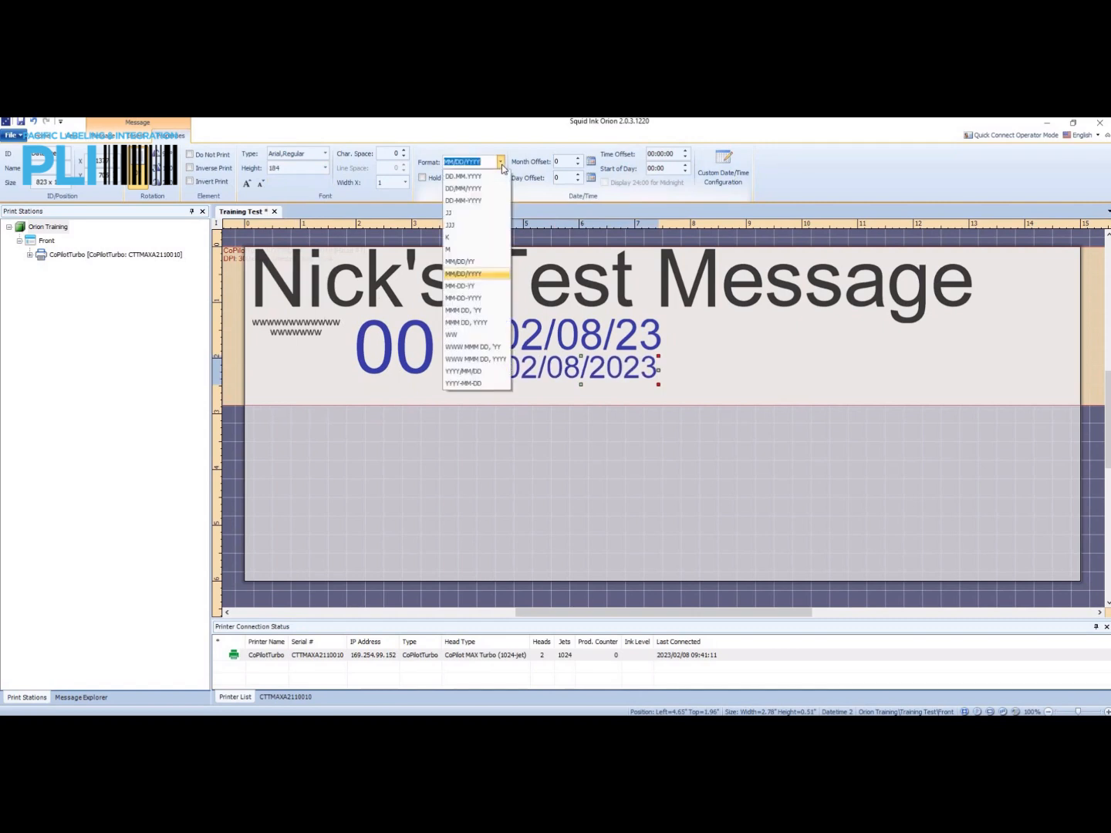
click(455, 226)
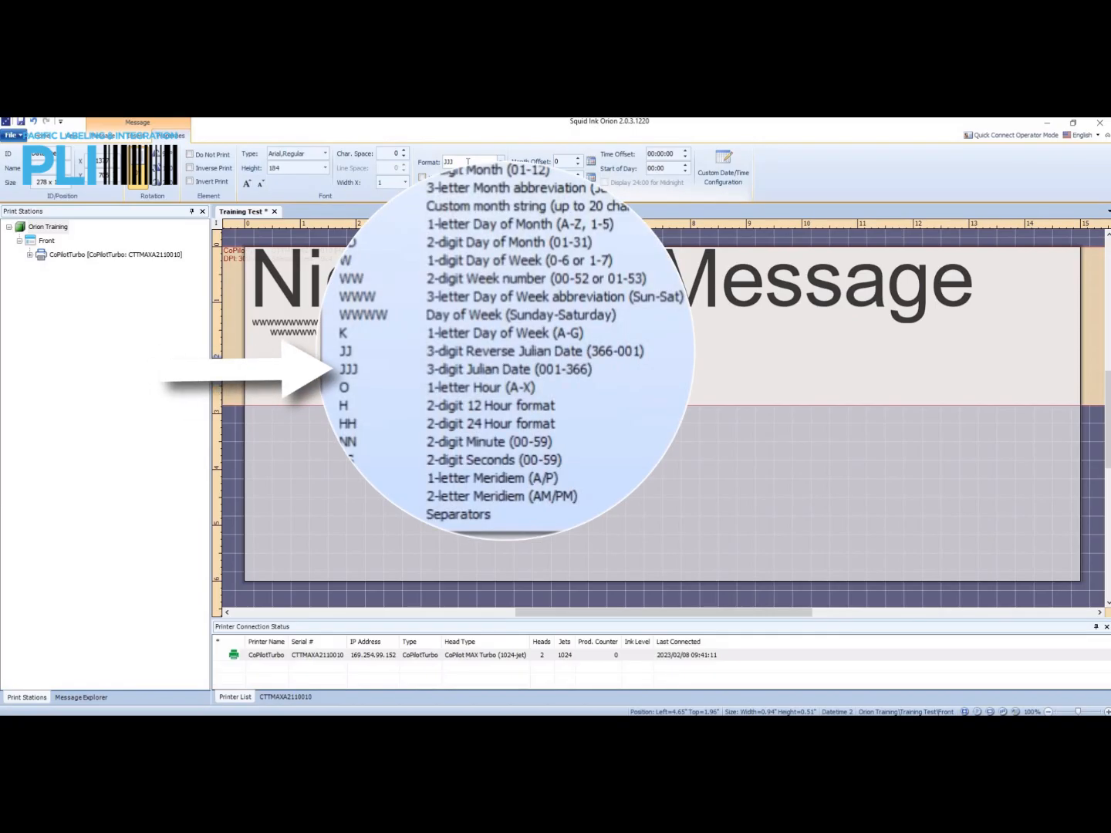
drag(539, 371, 579, 372)
click(516, 370)
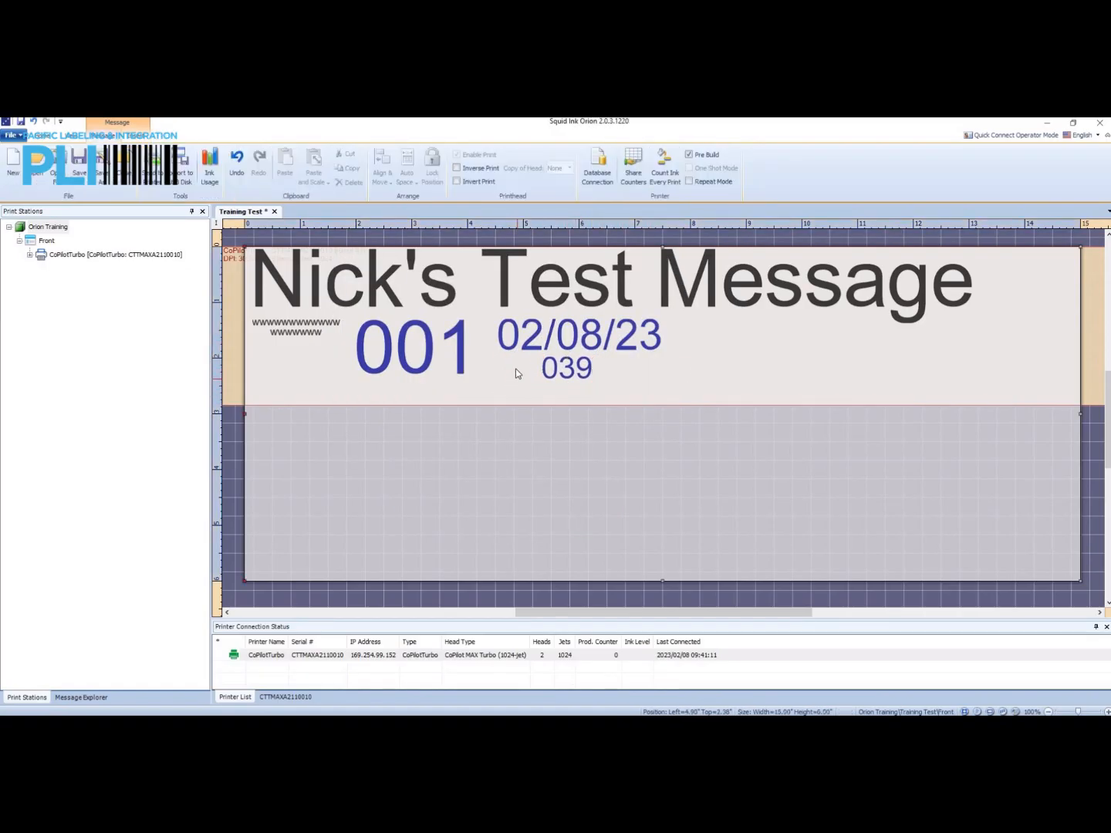
Move the MM/DD/YY date to about 5.29" from the left and 1.29" from the upper edge of the substrate.
click(573, 361)
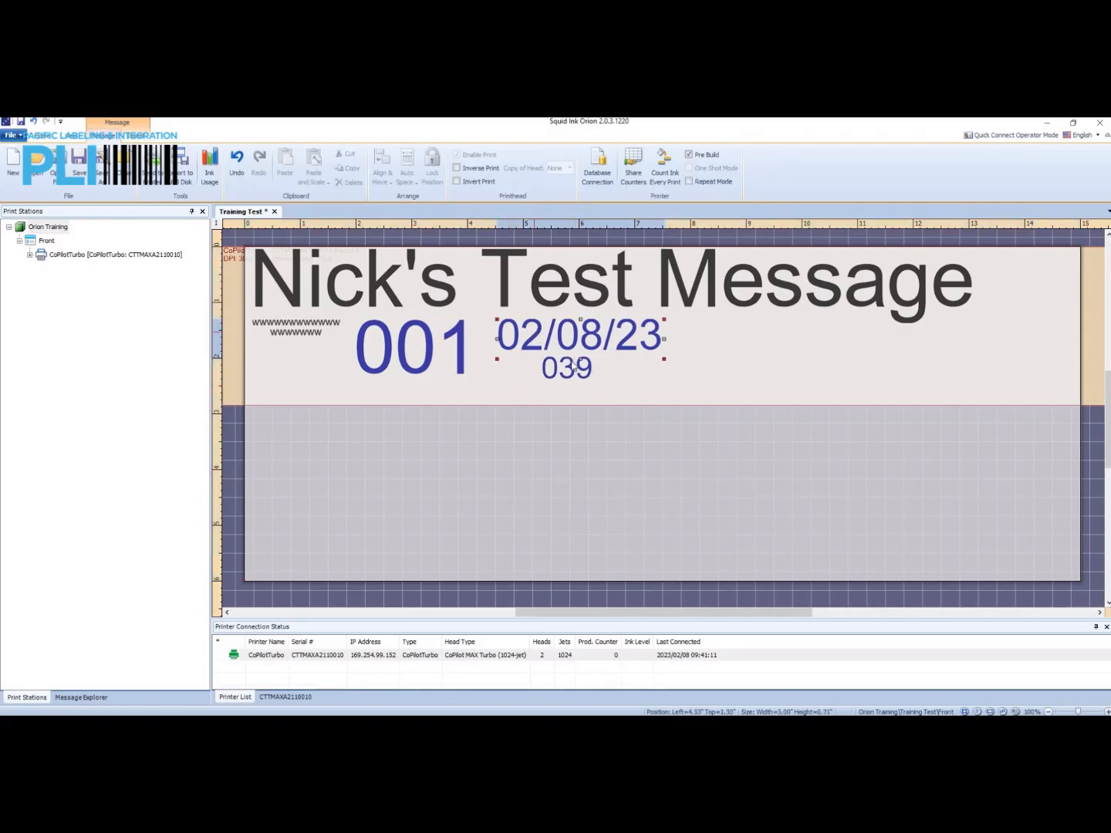
click(573, 371)
click(557, 336)
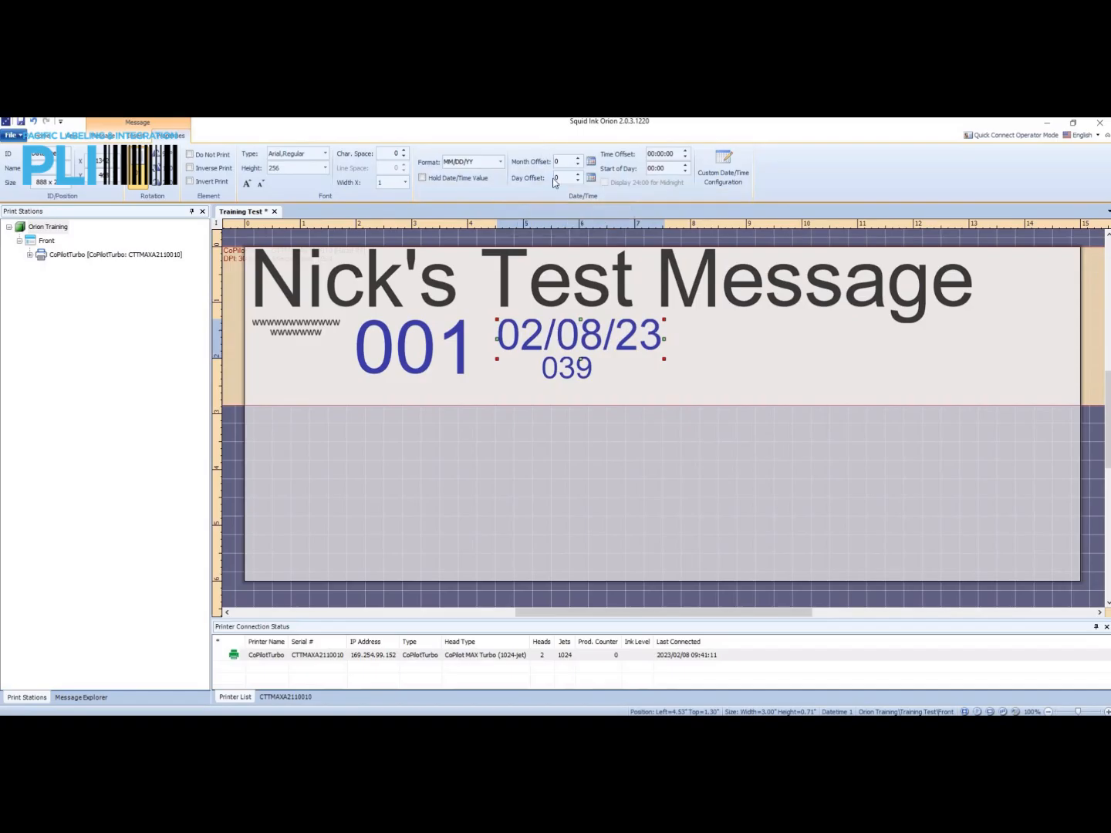
drag(649, 330, 709, 331)
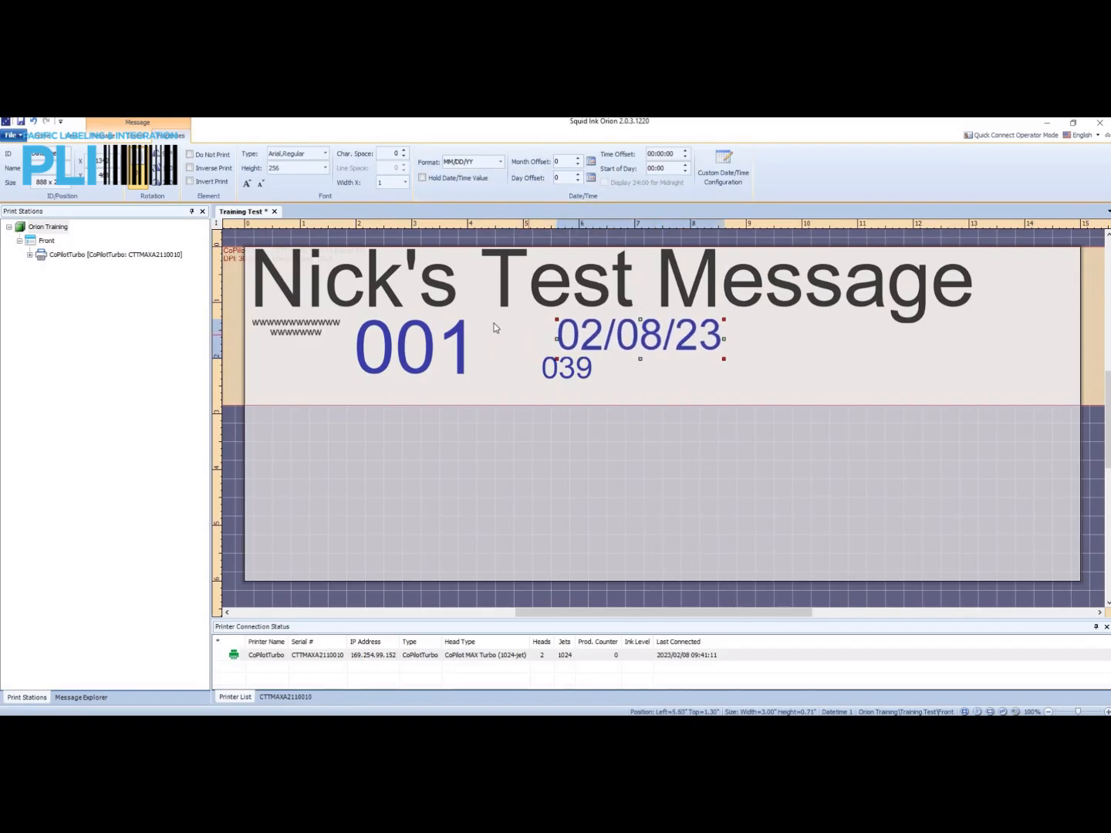
click(485, 267)
click(630, 337)
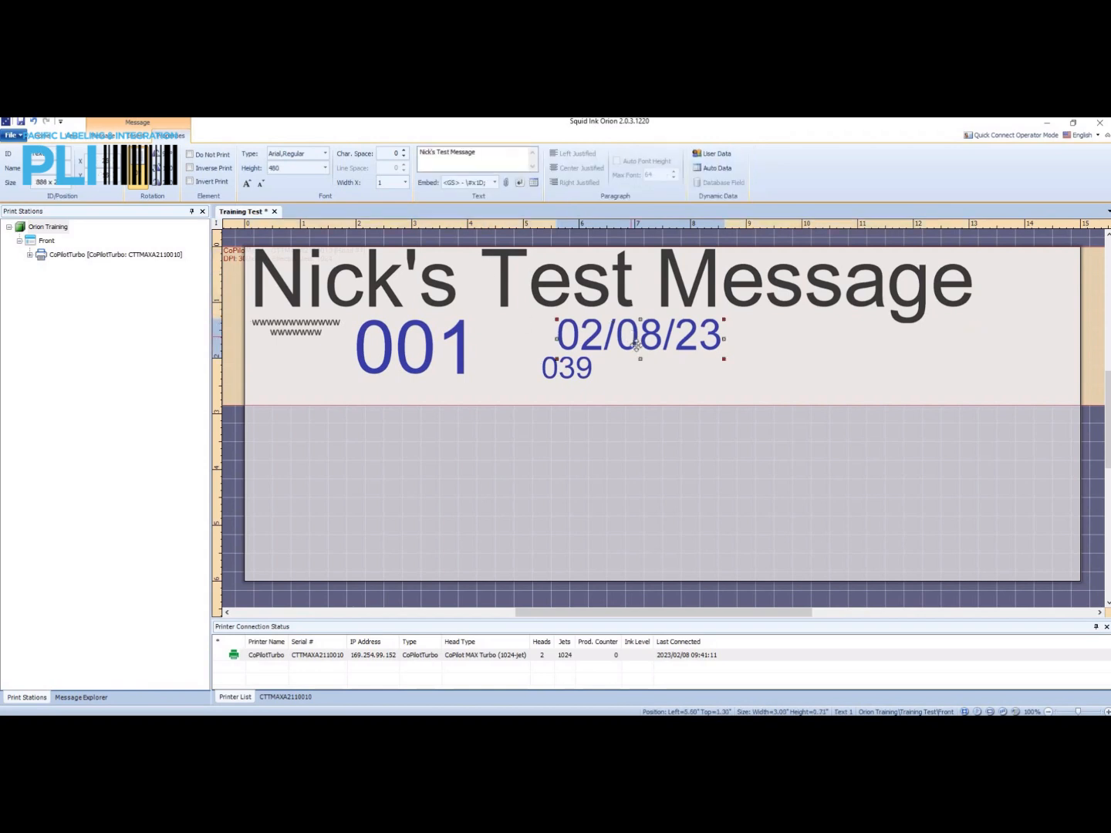
click(576, 372)
drag(604, 325, 588, 325)
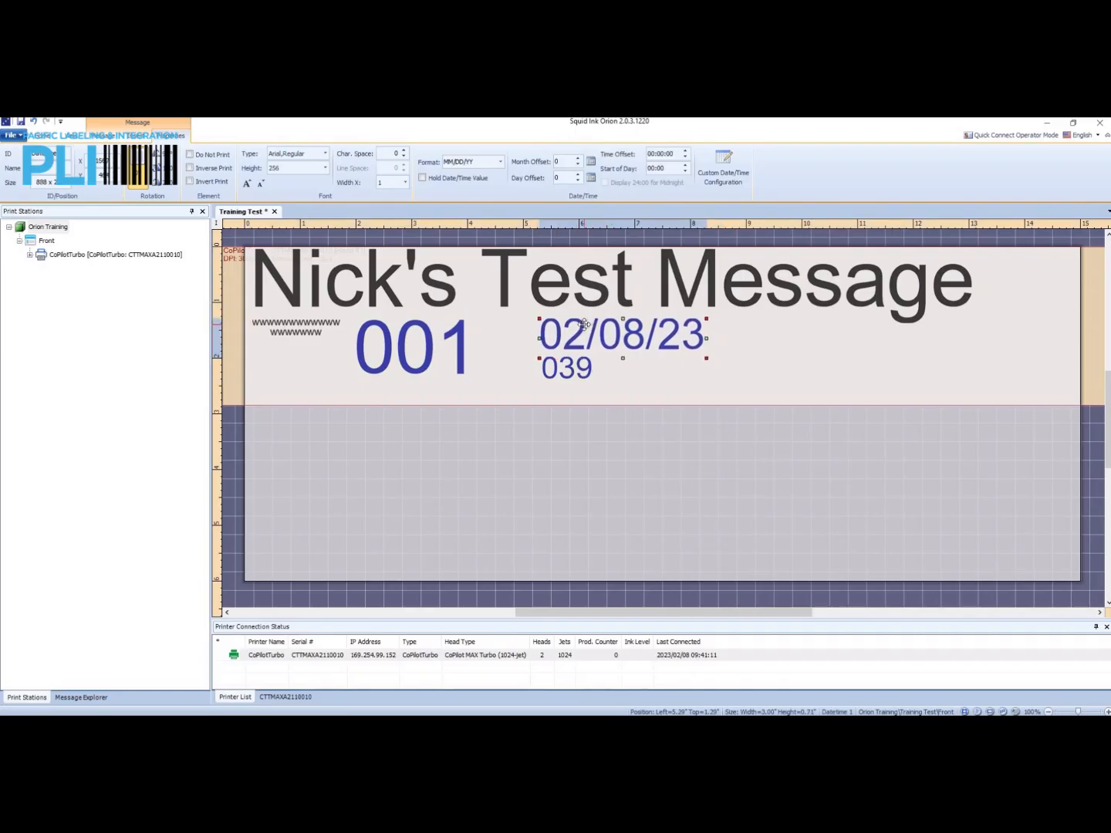
Try a month offset of 1 on the MM/DD/YY date and reset it to 0.
double_click(560, 160)
text(1)
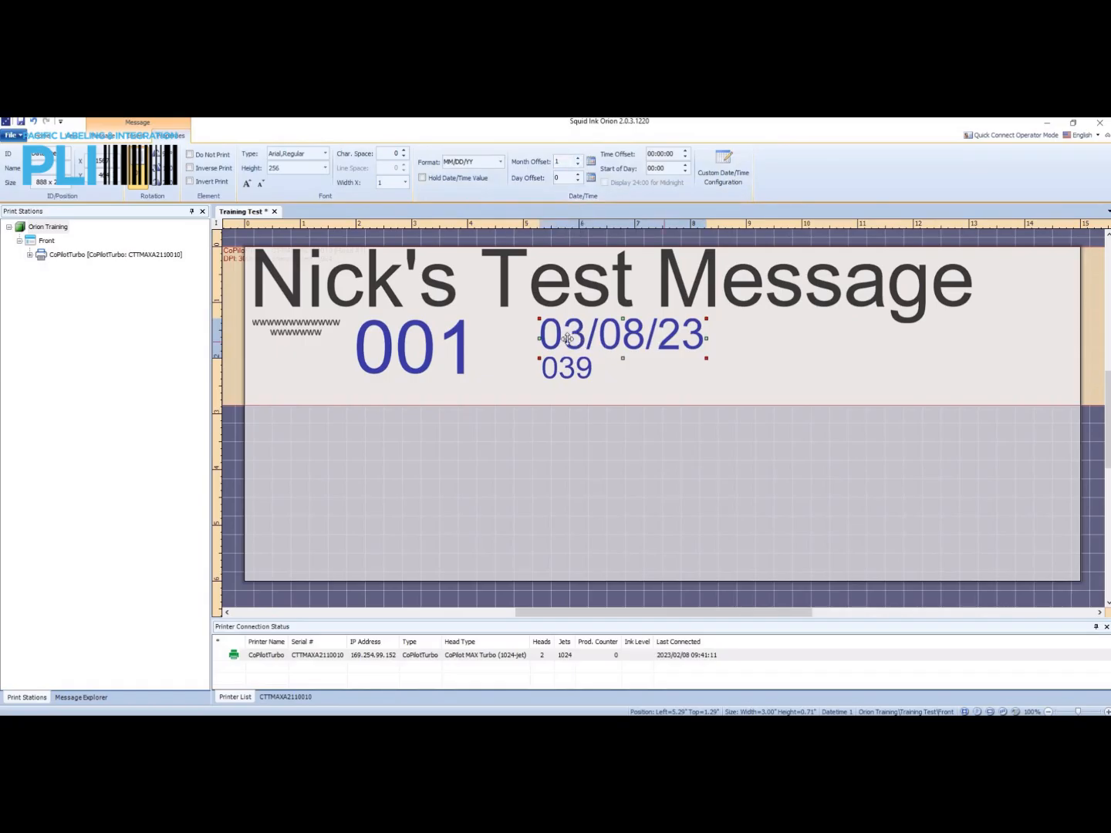
double_click(567, 161)
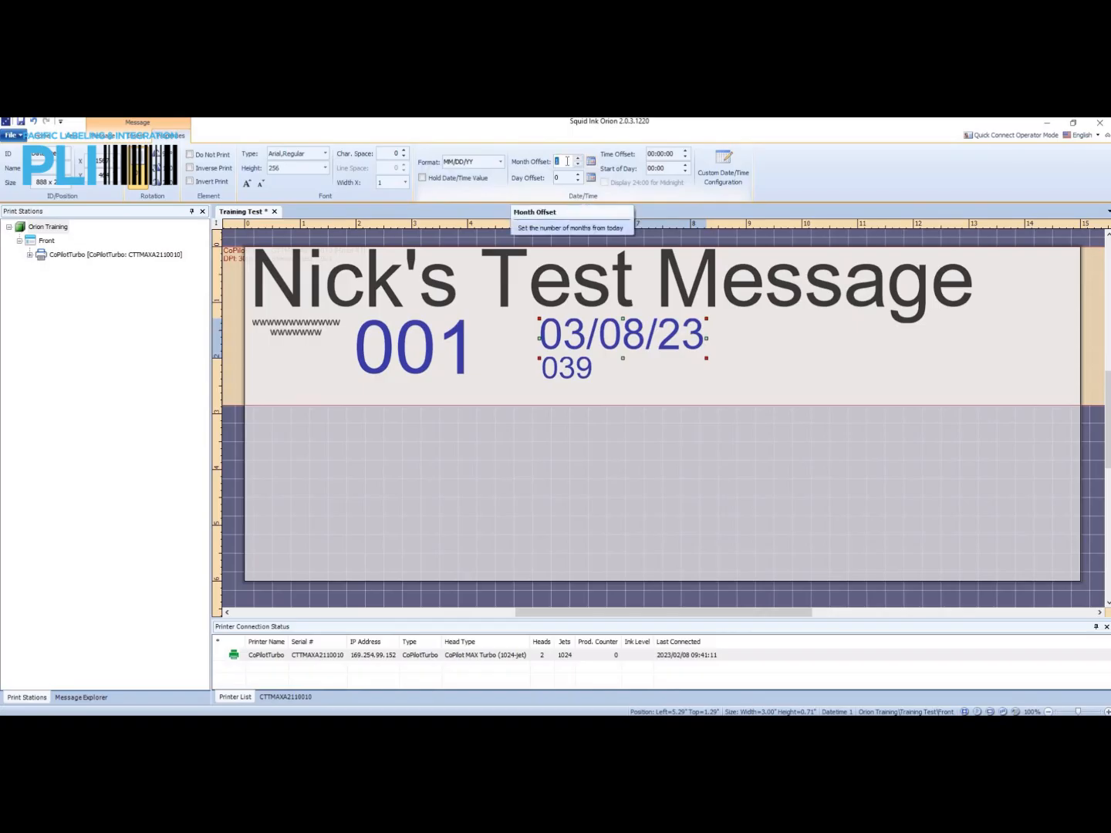
text(0)
key(Return)
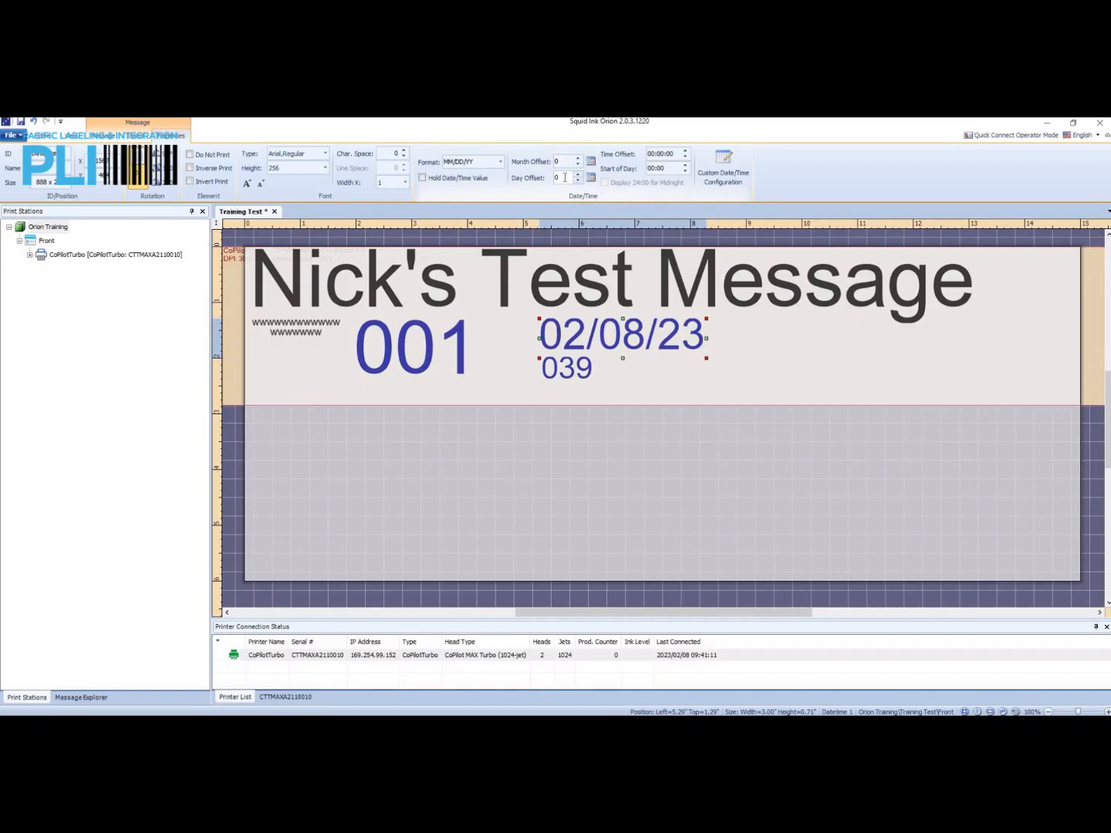
Set the day offset of the MM/DD/YY date to 365.
double_click(565, 177)
text(365)
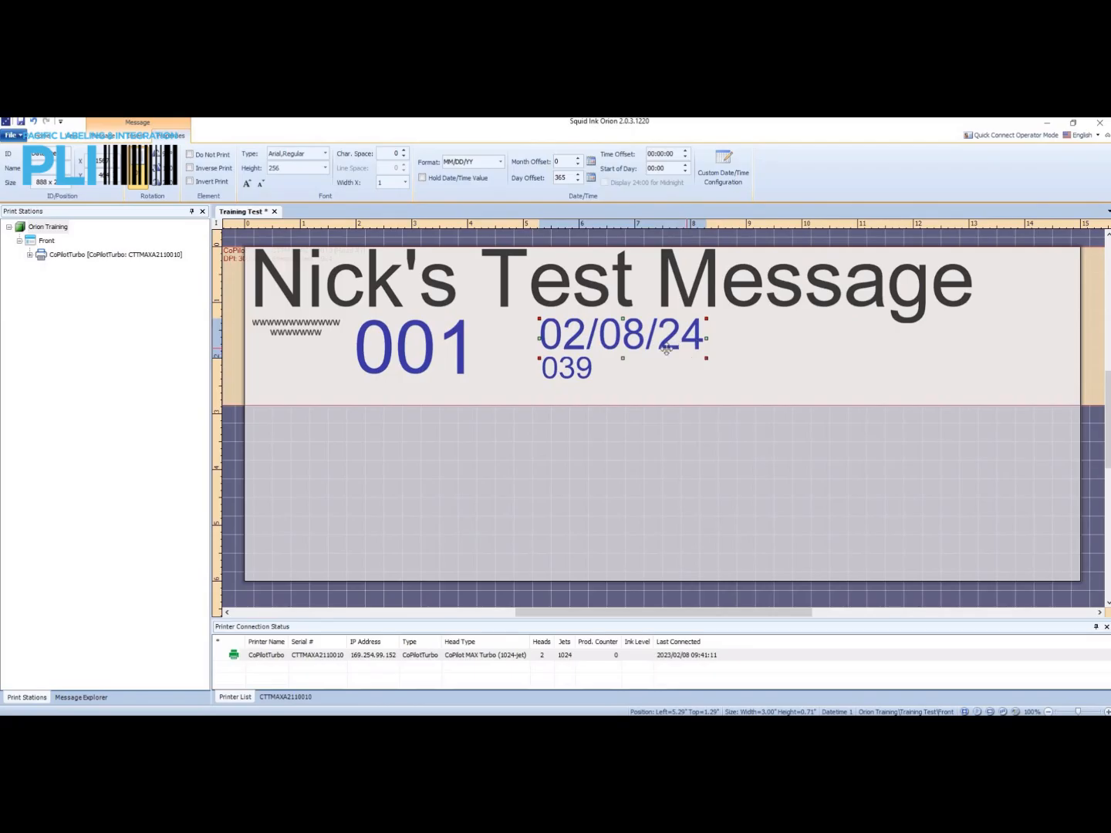
Examine the calendar for calculating the day offset by browsing forward from February 2024, and close it without choosing a date.
click(592, 178)
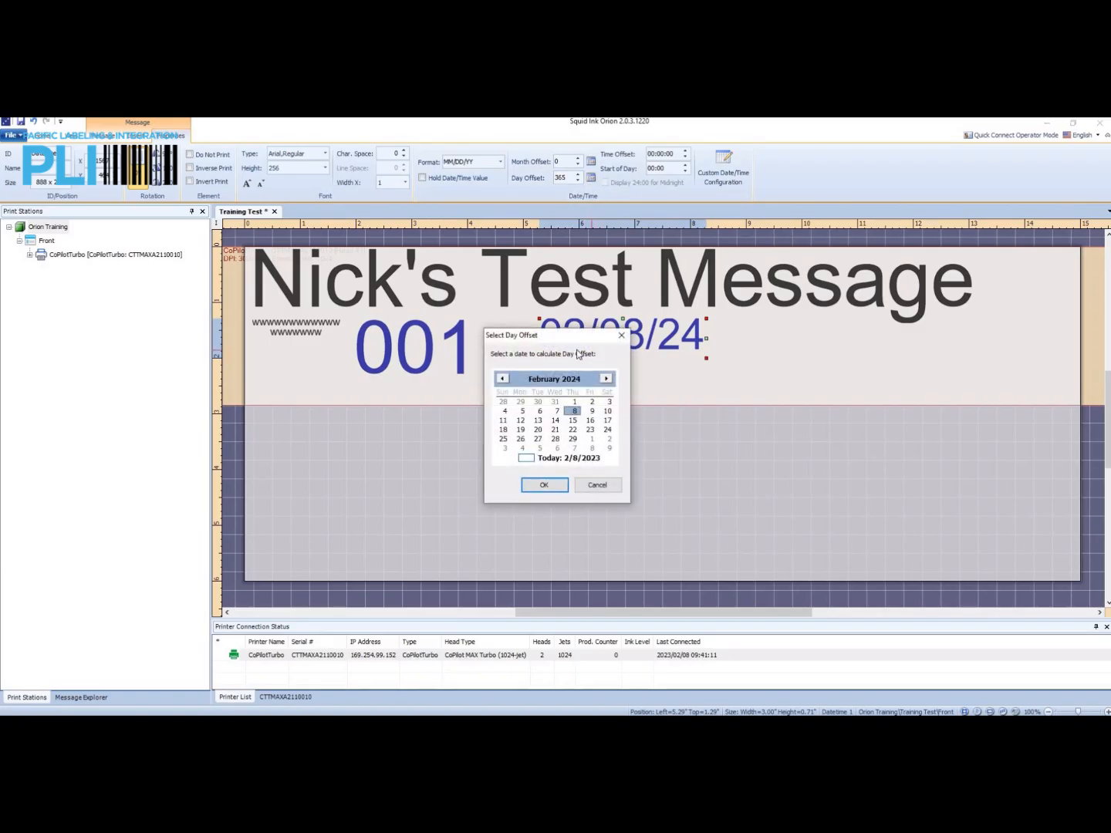
drag(570, 342, 582, 287)
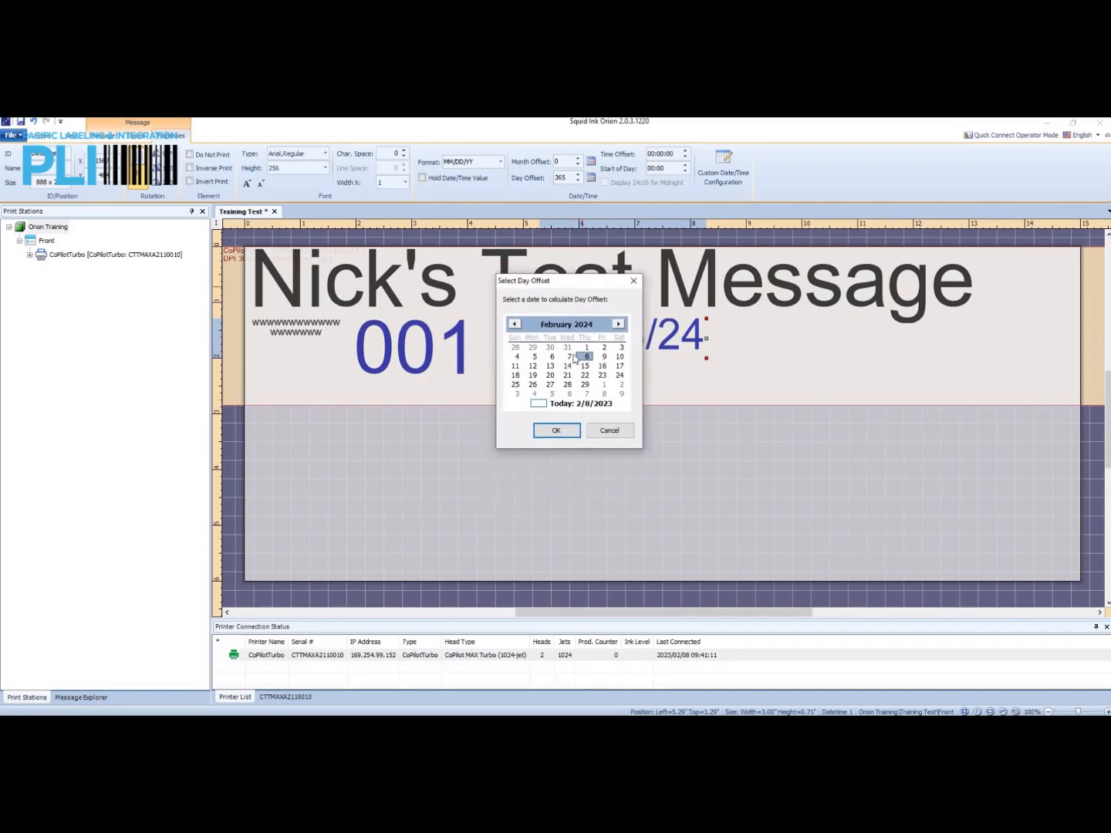
click(618, 324)
click(618, 324)
click(617, 324)
click(618, 324)
click(619, 324)
click(618, 324)
click(610, 431)
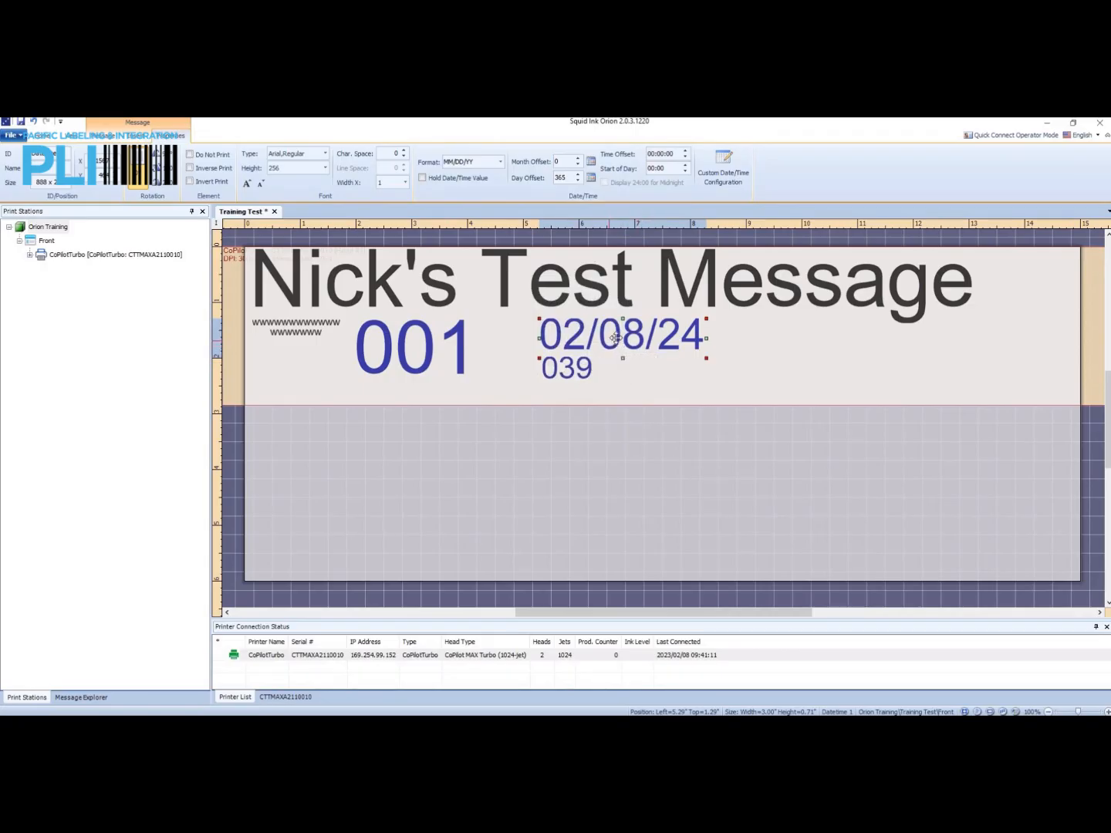
Move the MM/DD/YY date to about 4.56" from the left and 1.27" from the upper edge, above the Julian date.
drag(609, 340, 573, 337)
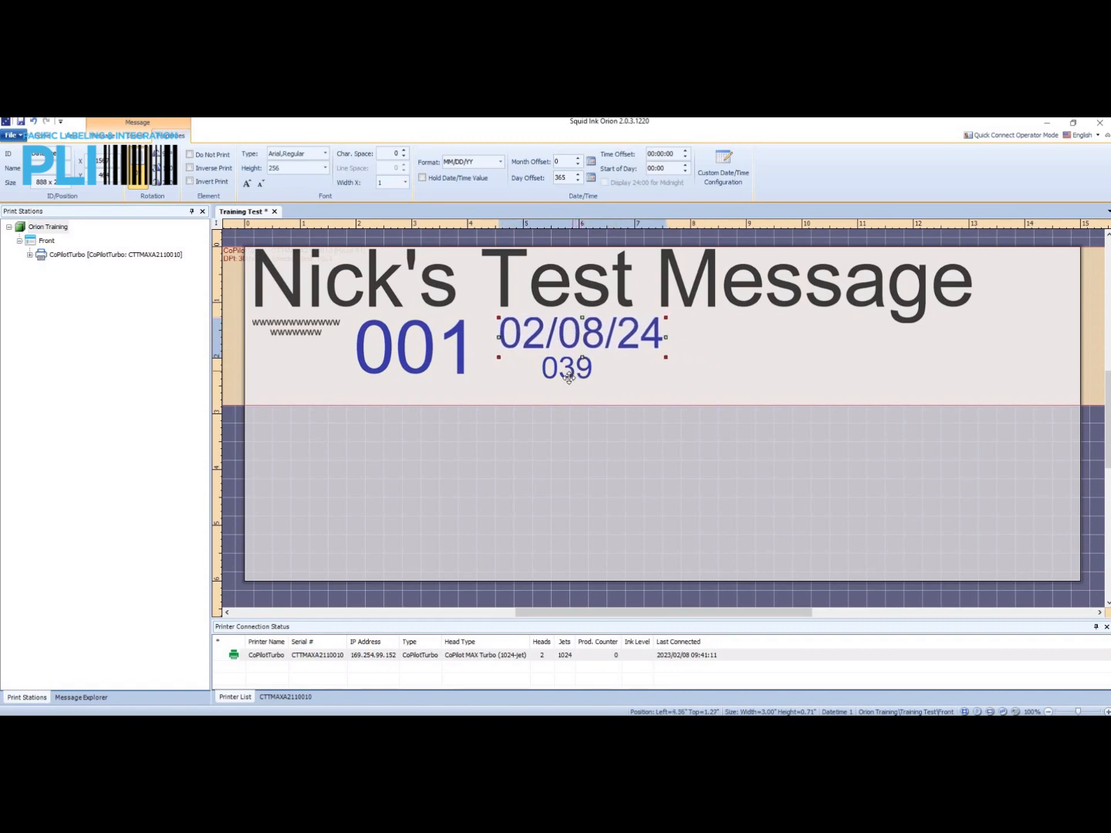
click(574, 377)
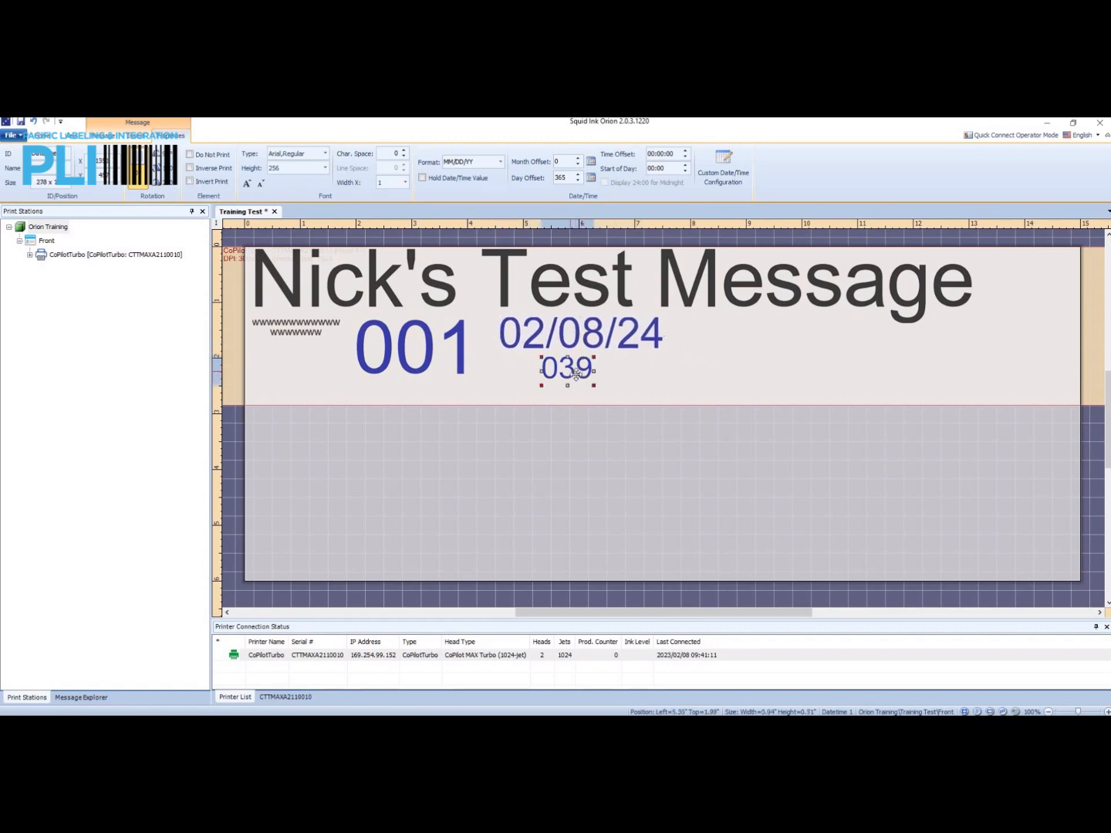
click(588, 334)
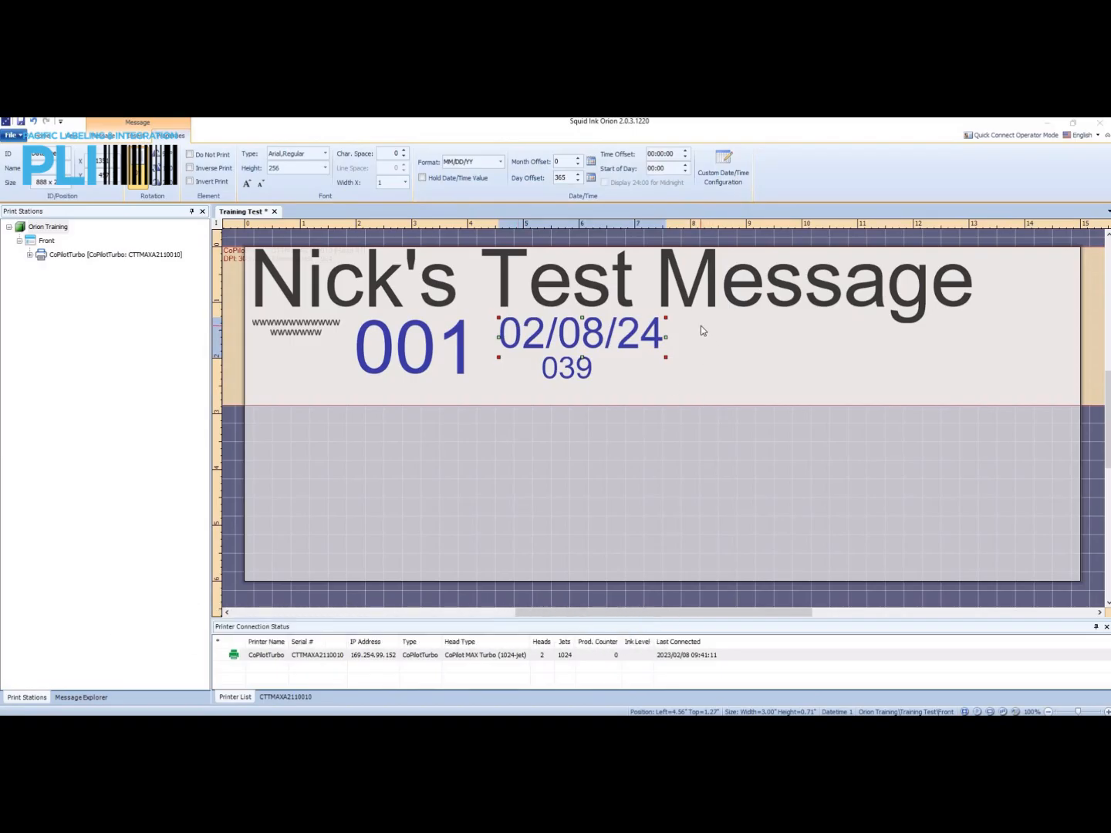
Add a time with font height 128 beside the Julian date, about 6.55" from the left and 2.02" from the upper edge.
right_click(633, 367)
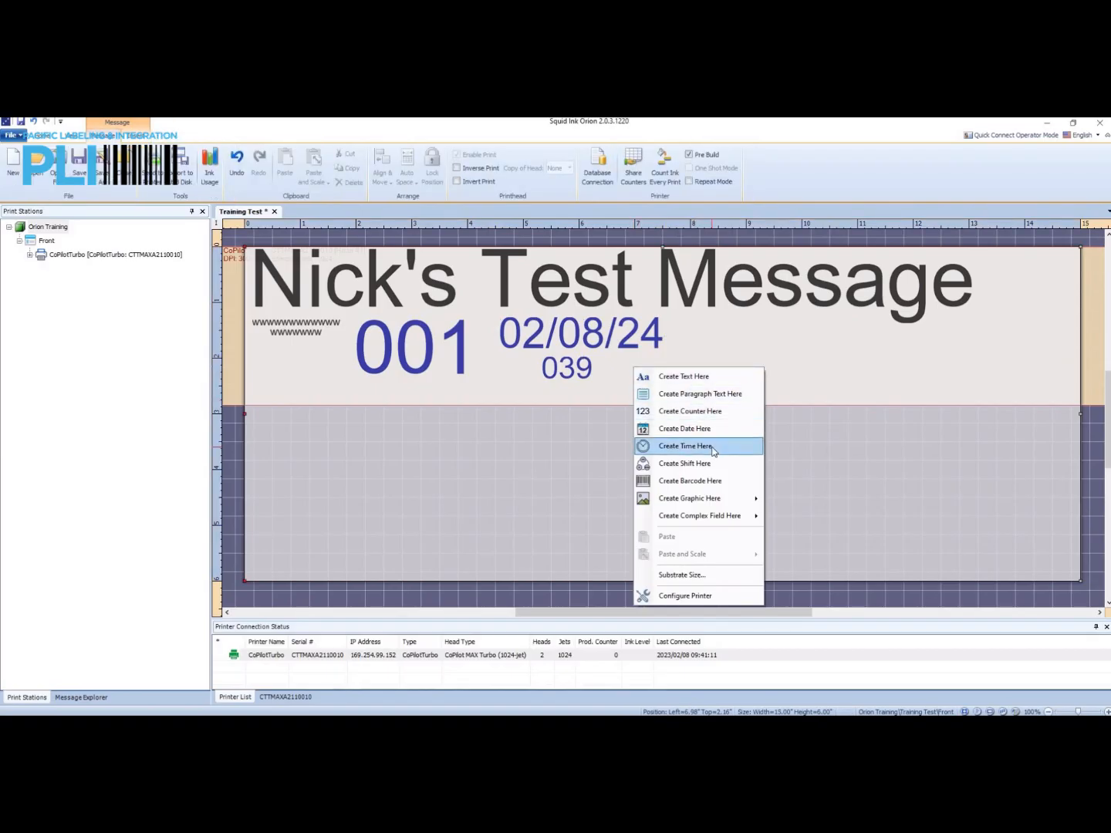
click(686, 446)
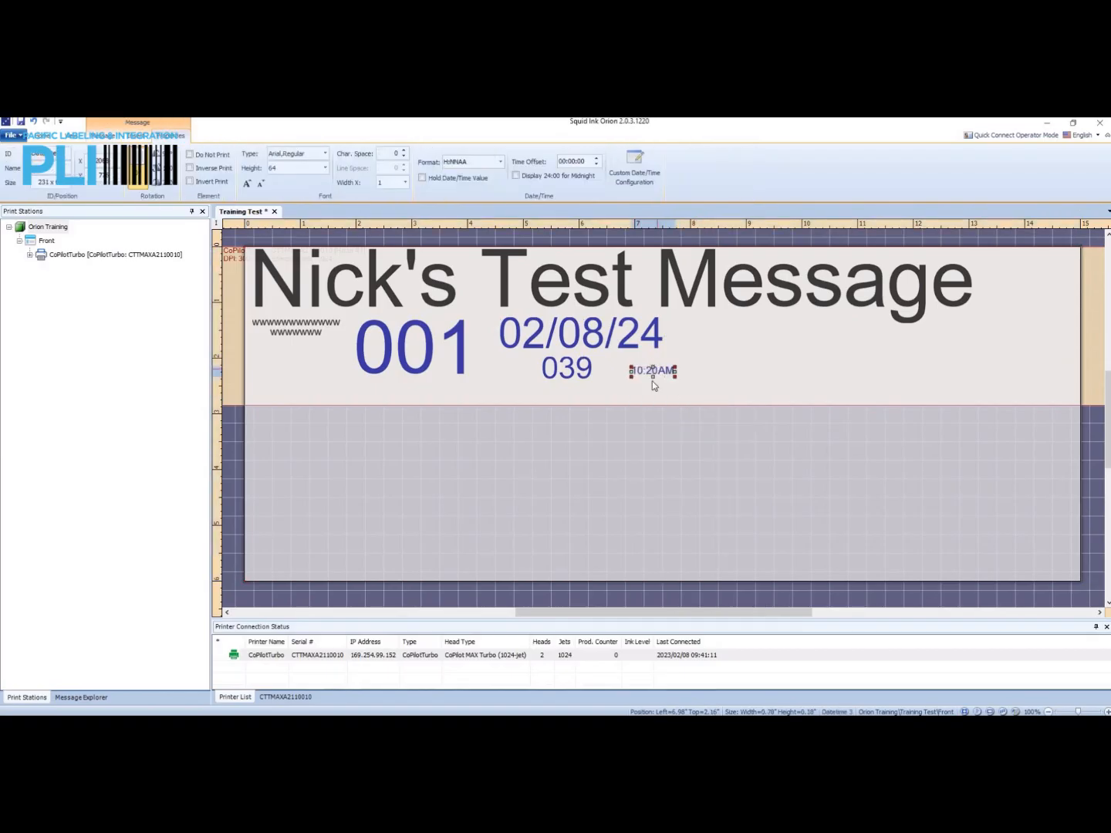
click(325, 169)
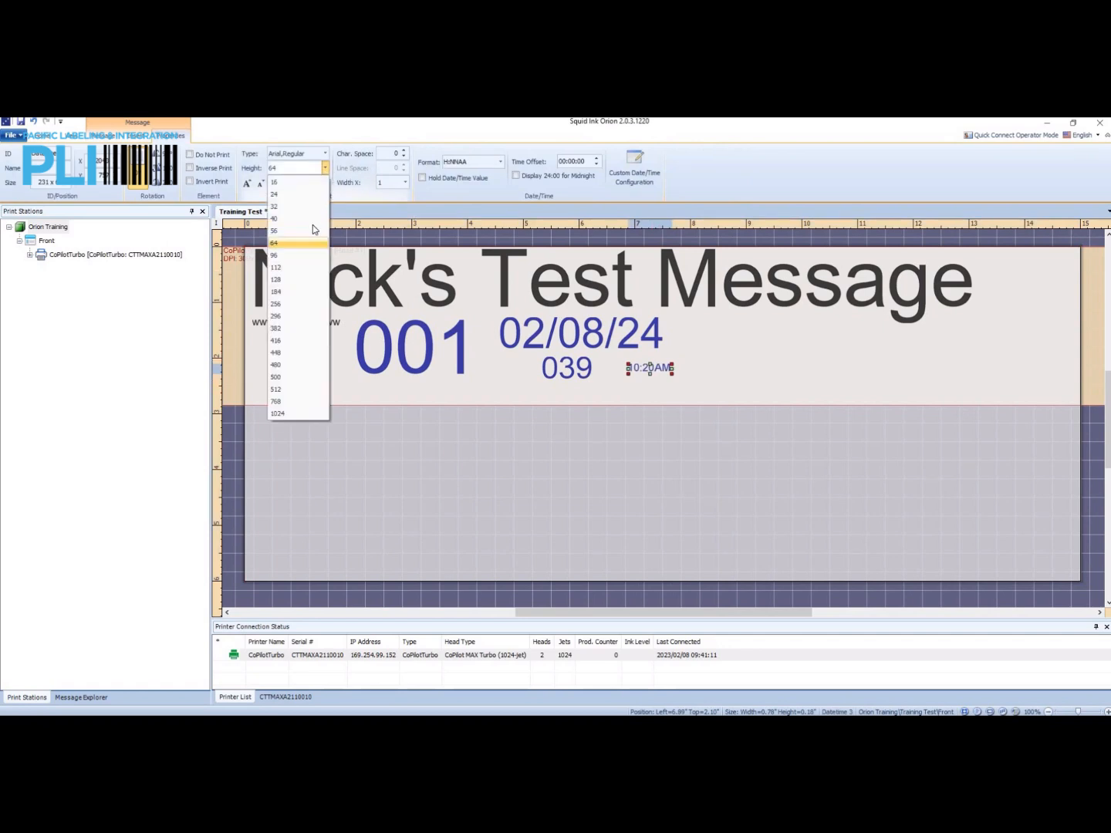
click(299, 279)
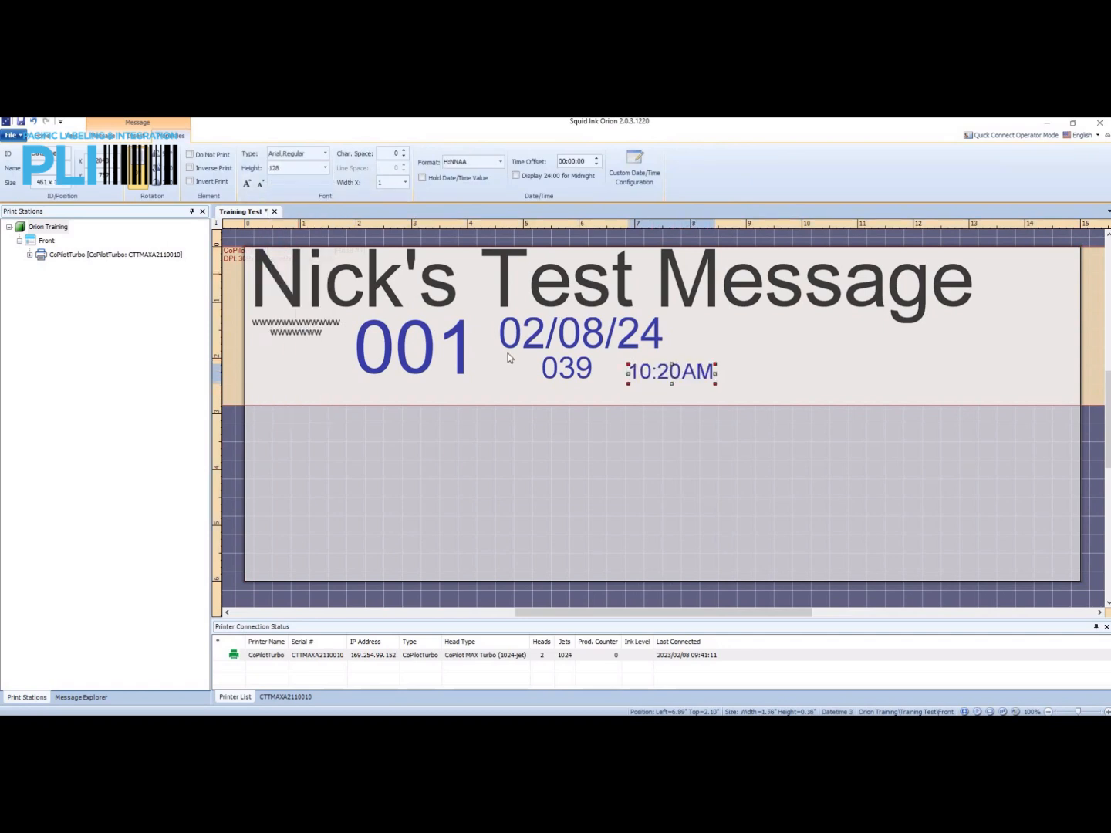
drag(683, 375, 666, 372)
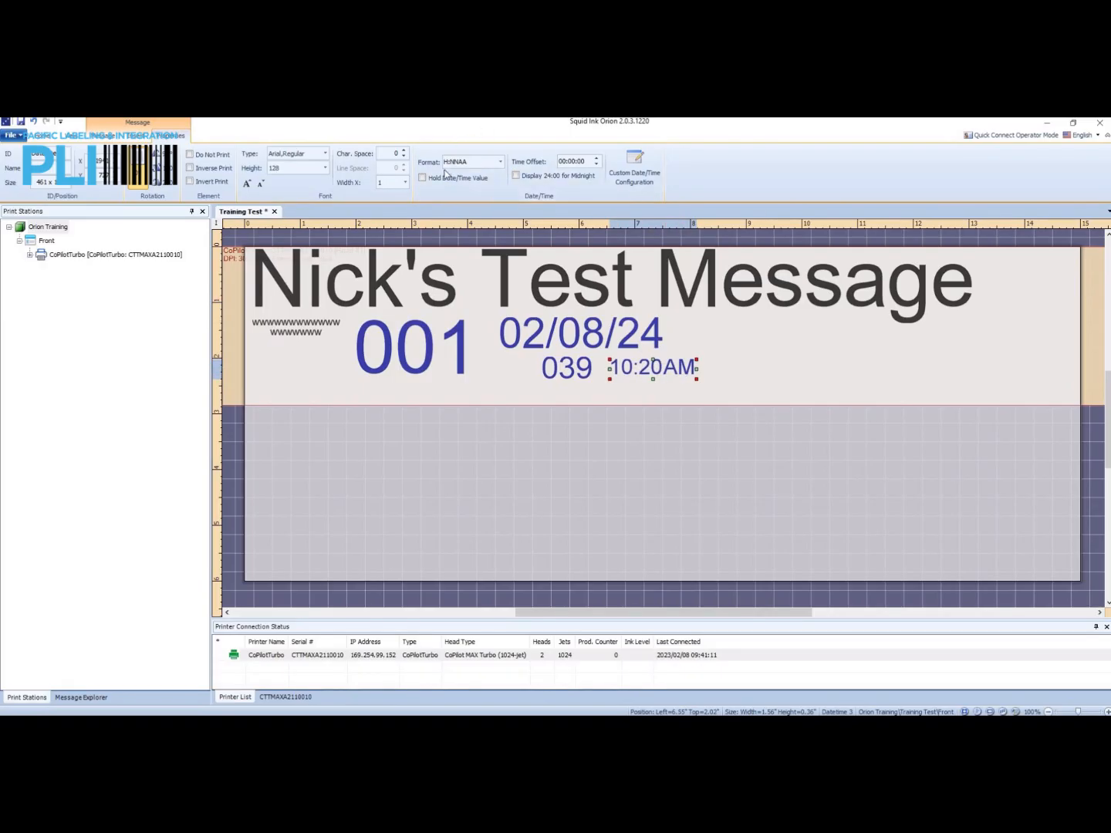
Give the time the custom 24-hour format HH:NN.
mouse_move(468, 161)
triple_click(477, 162)
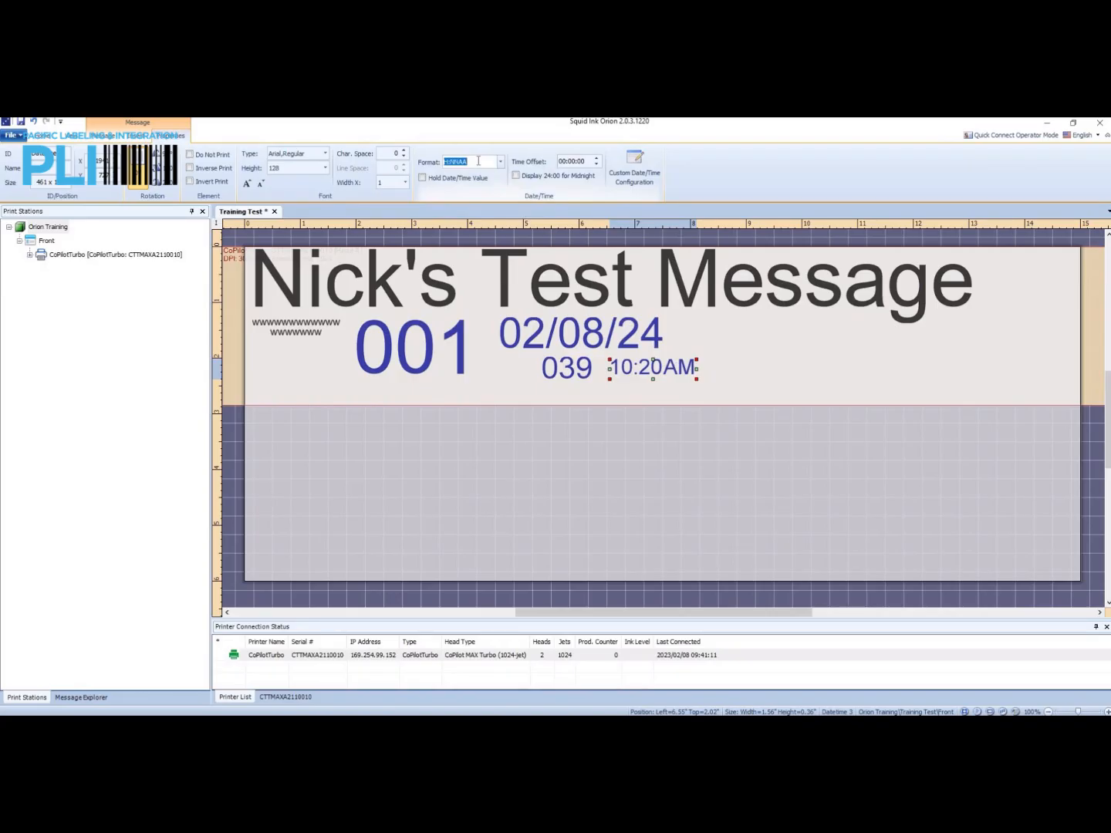
text(HH:NN)
key(Return)
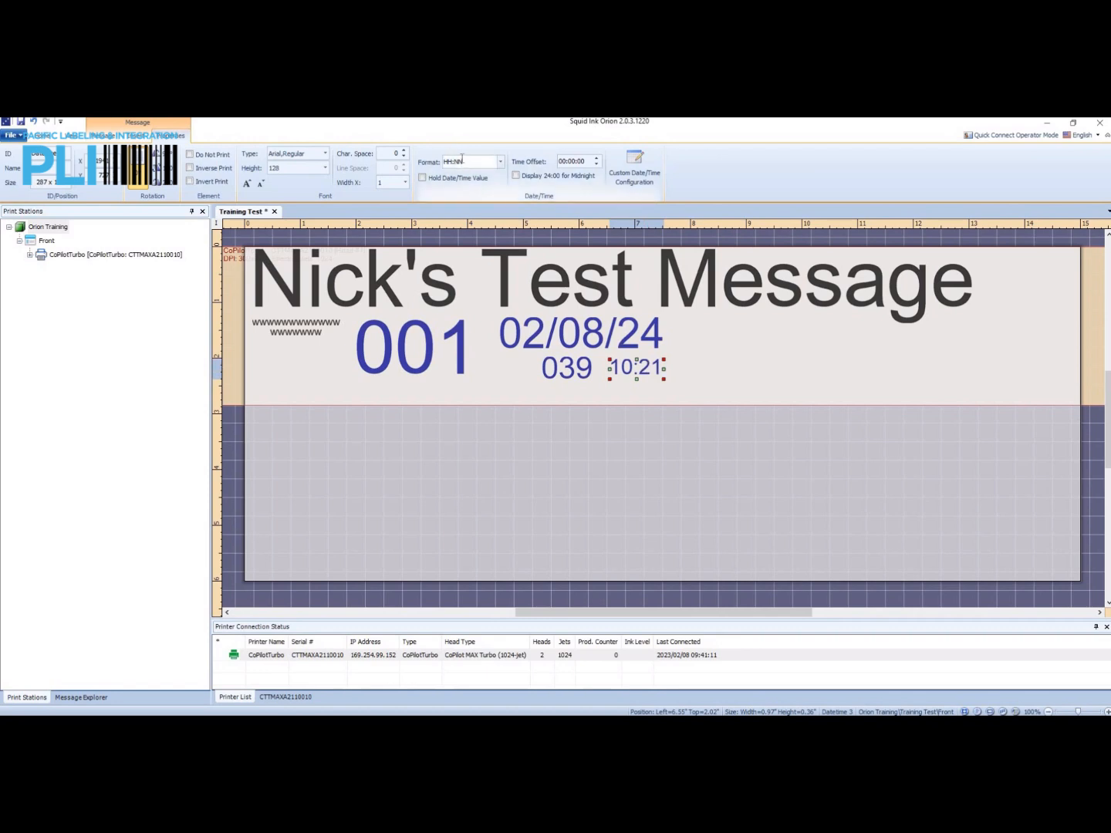
Add seconds to the time by changing its format to HH:NNSS.
mouse_move(462, 160)
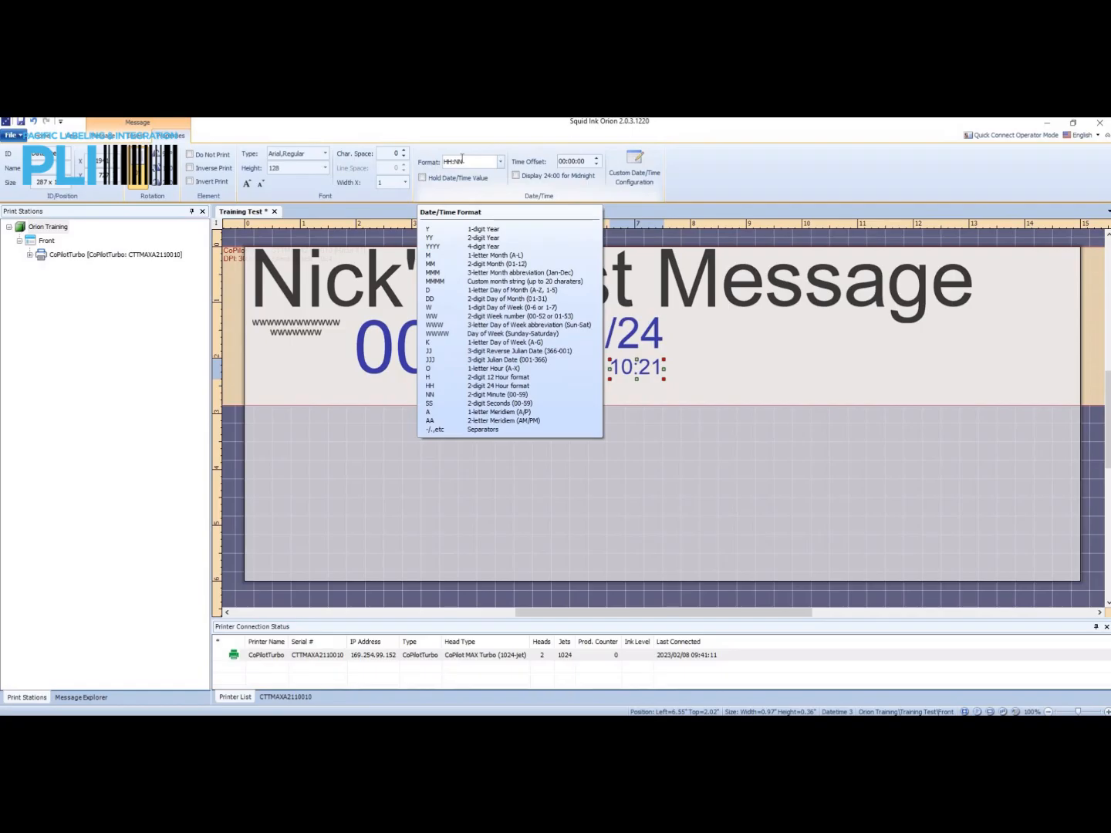
double_click(466, 160)
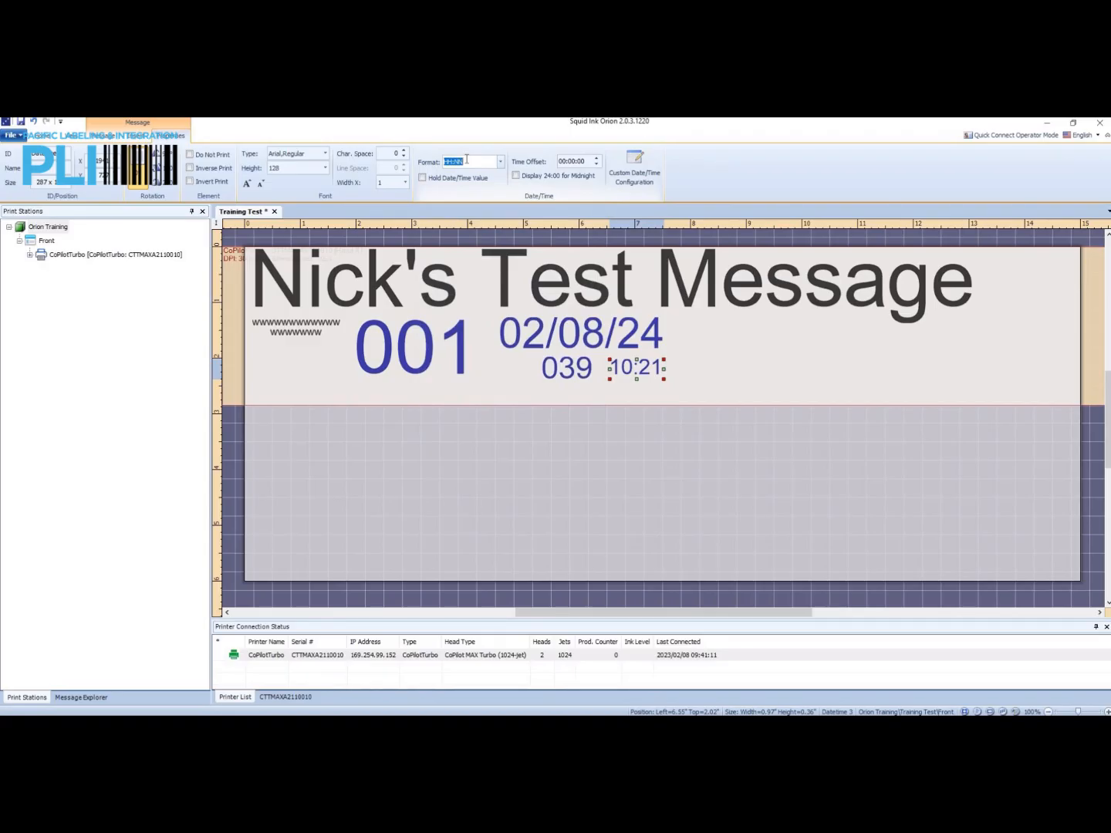
text(S)
key(BackSpace)
text(HH:NNSS)
key(Return)
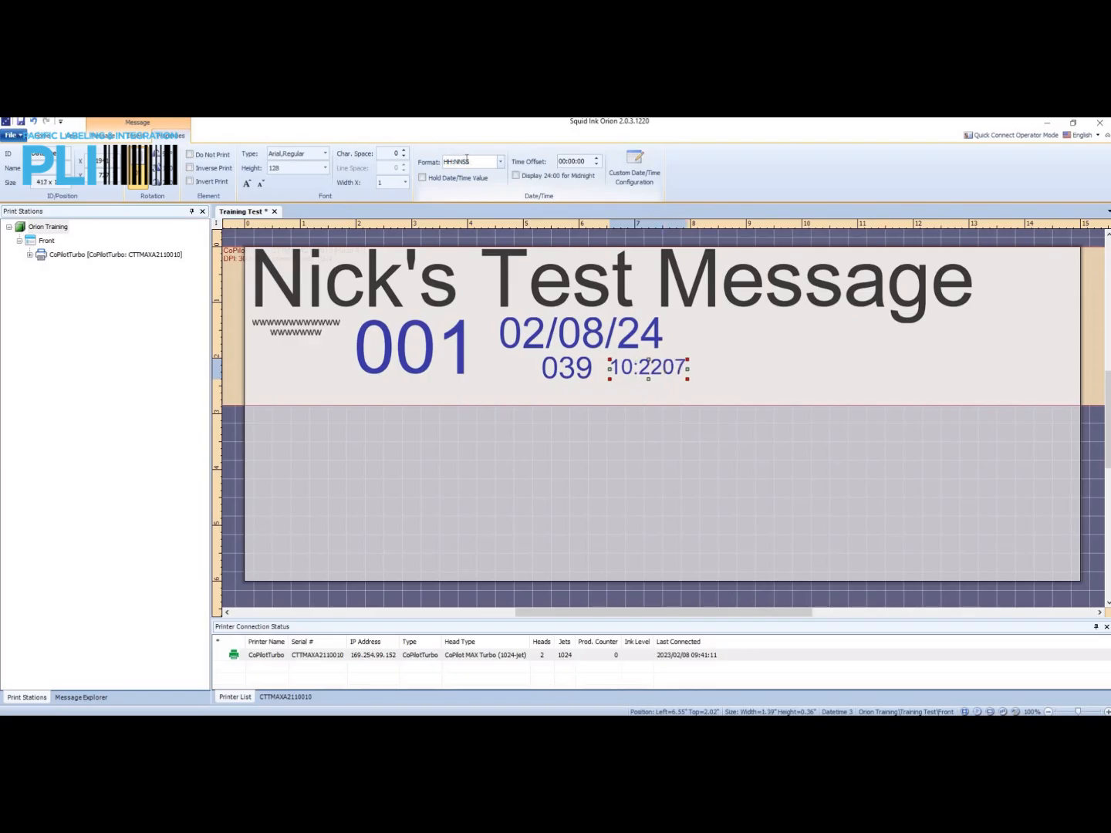
click(650, 378)
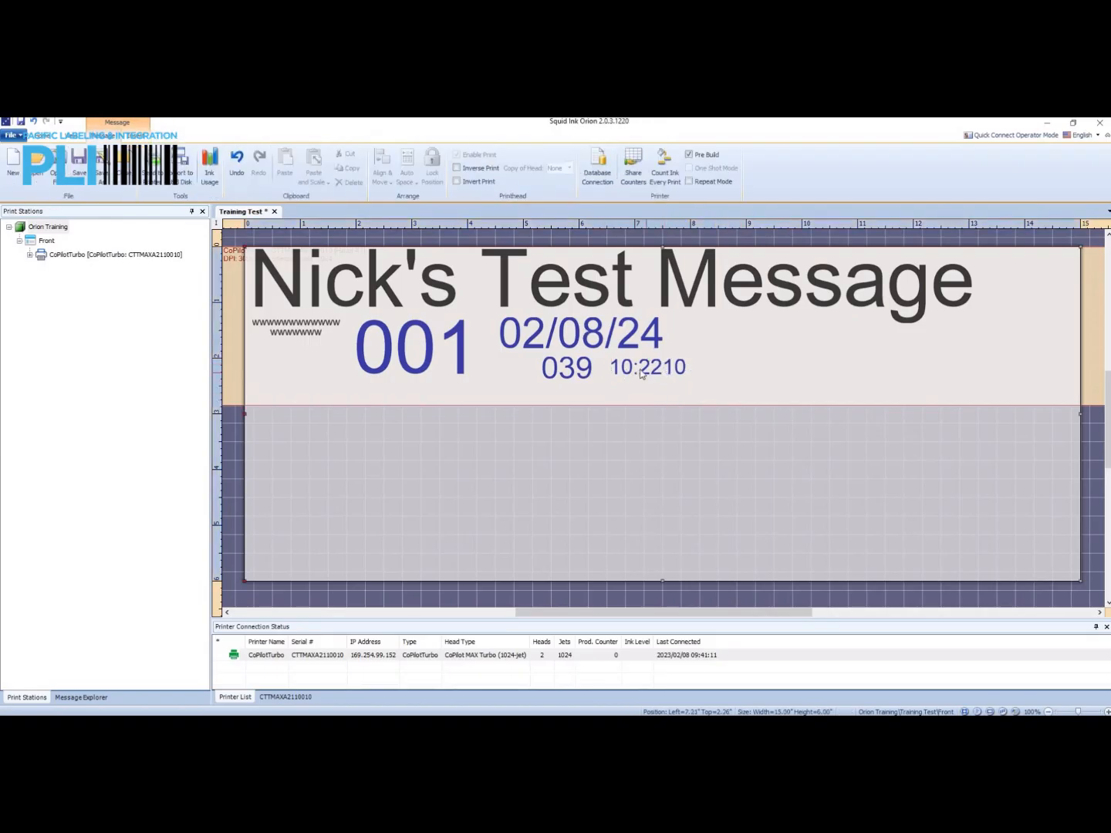
Remove the seconds from the time by changing its format to HH:NN.
click(670, 373)
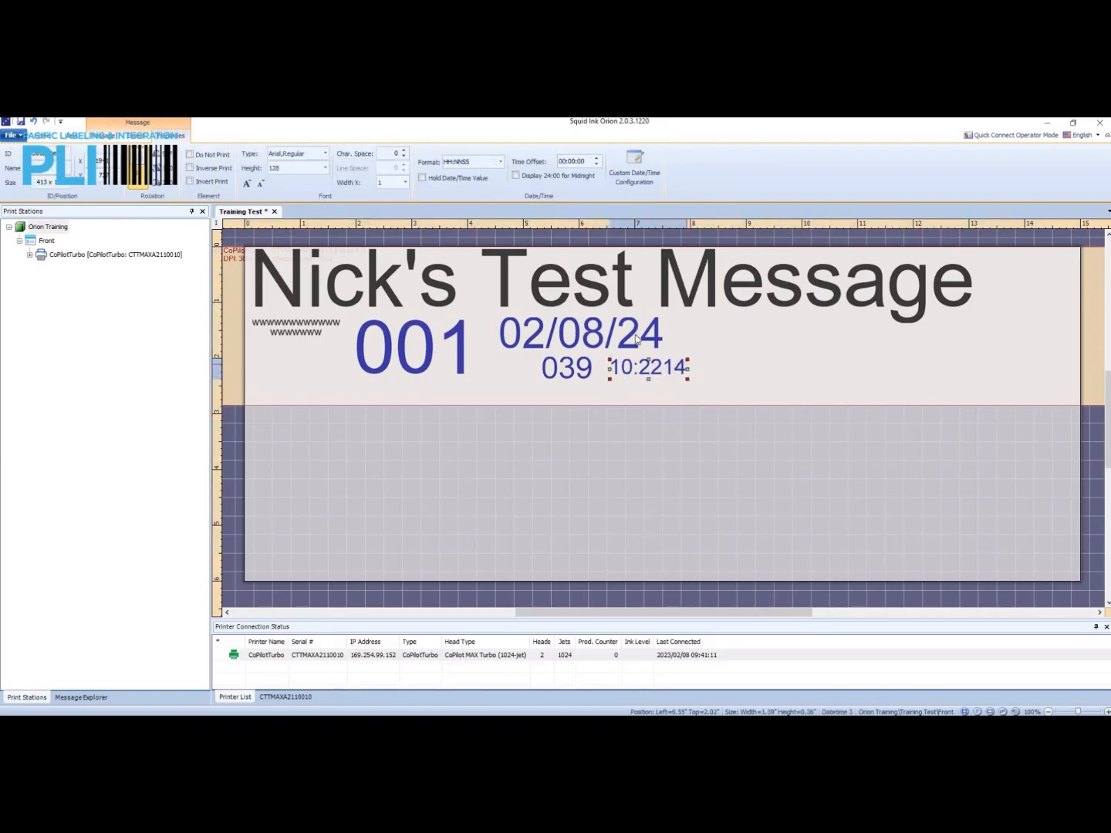
click(641, 340)
click(665, 366)
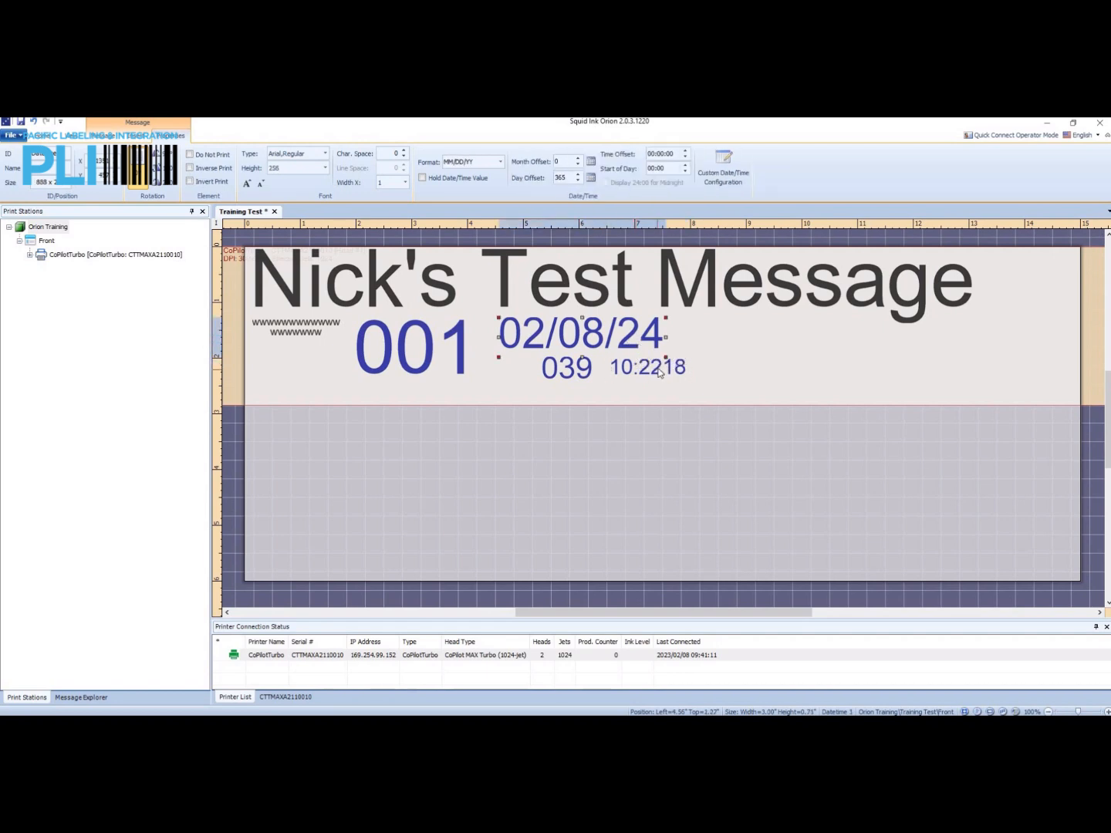
click(657, 369)
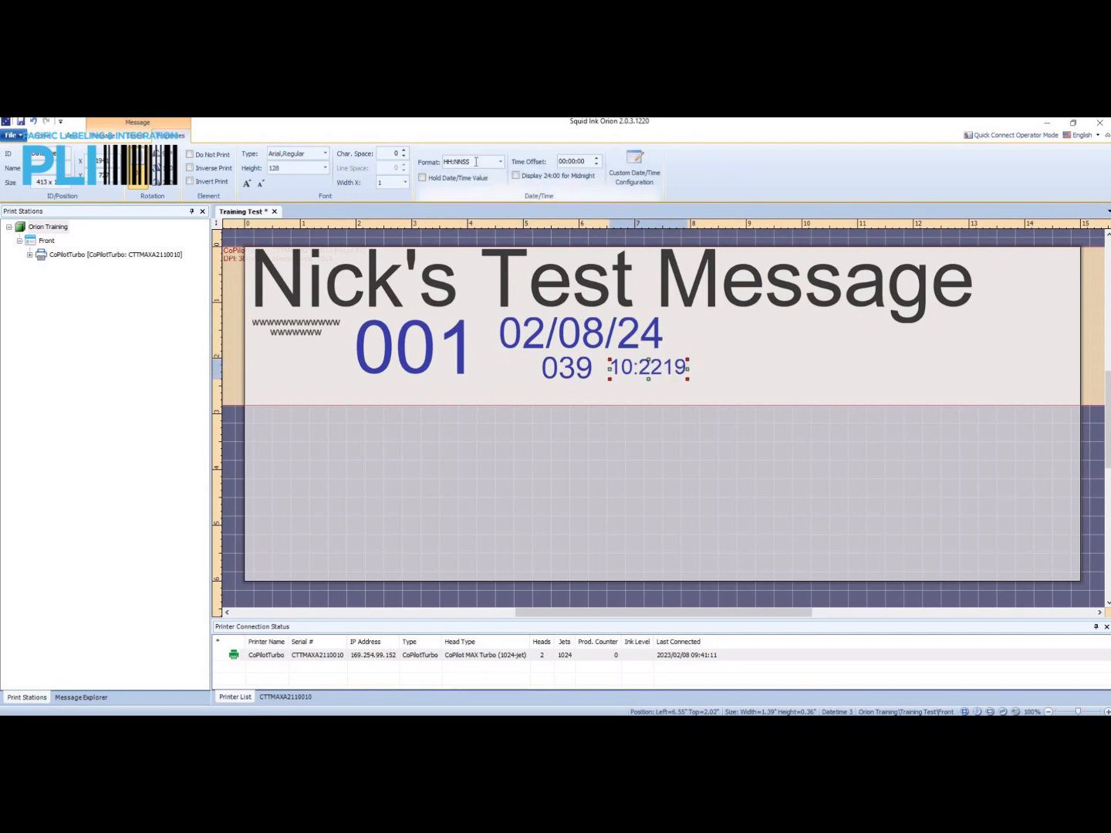
mouse_move(476, 161)
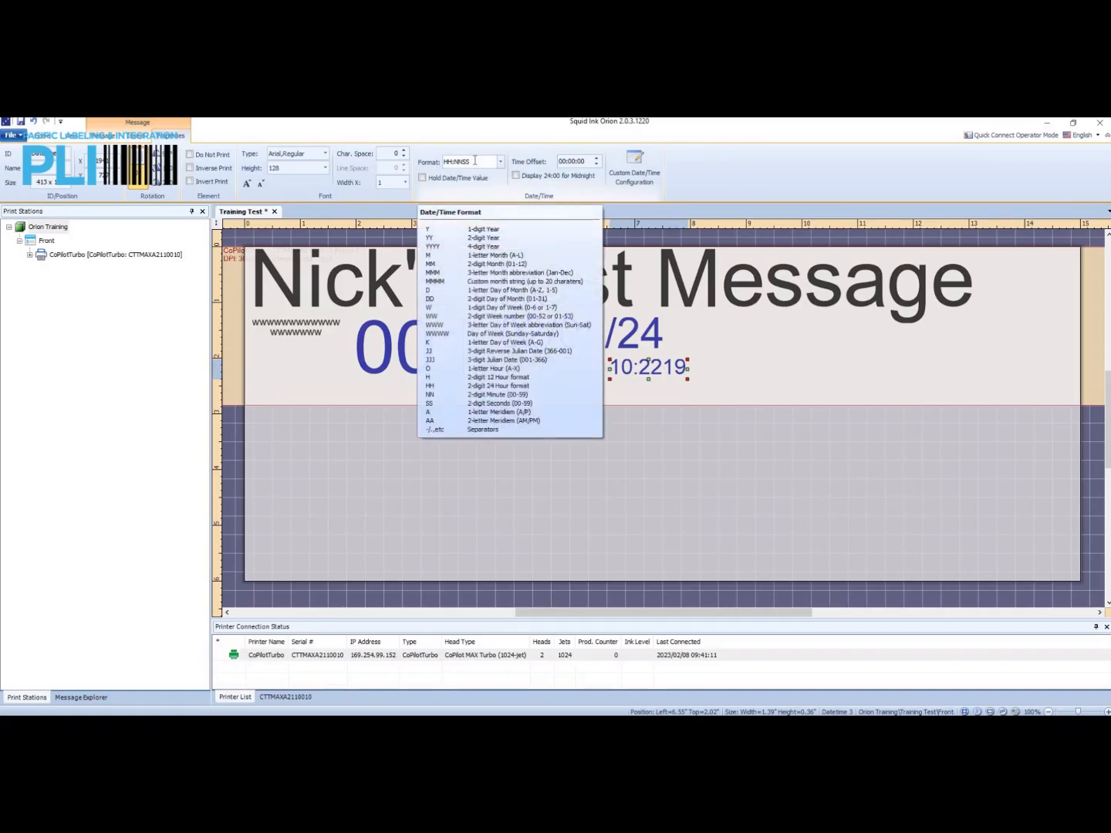
click(475, 161)
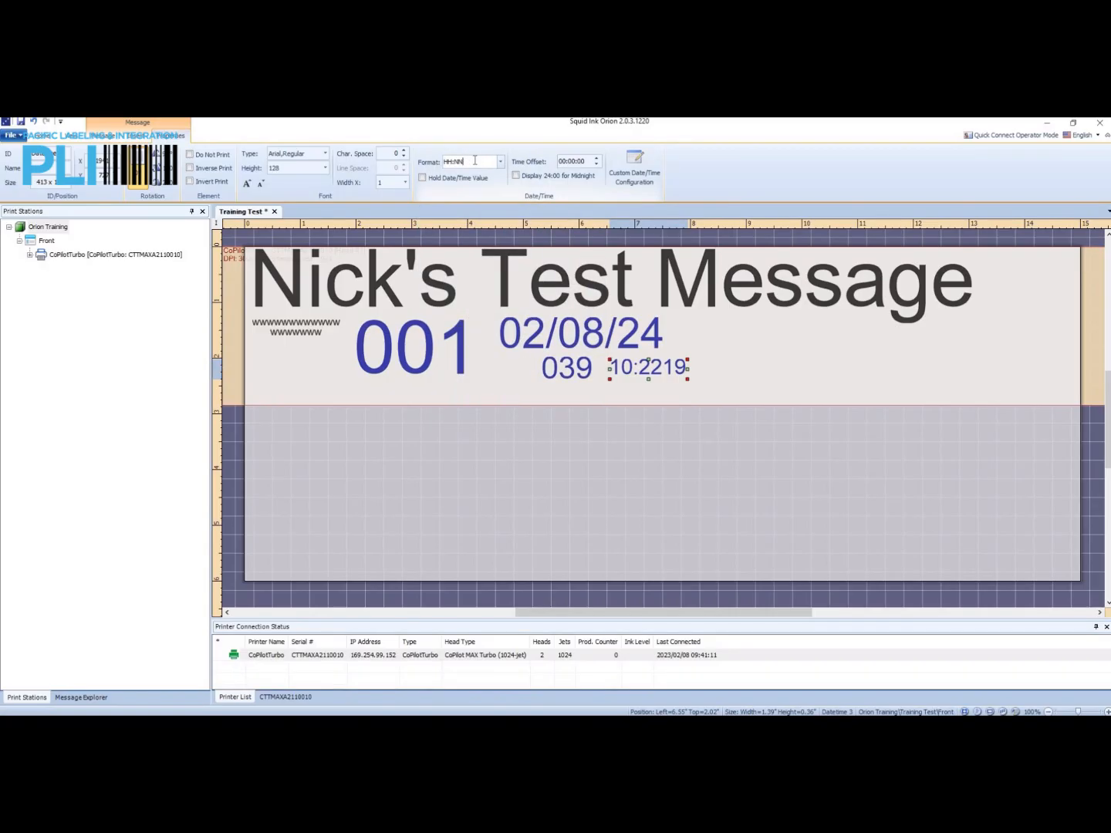
click(695, 399)
click(658, 367)
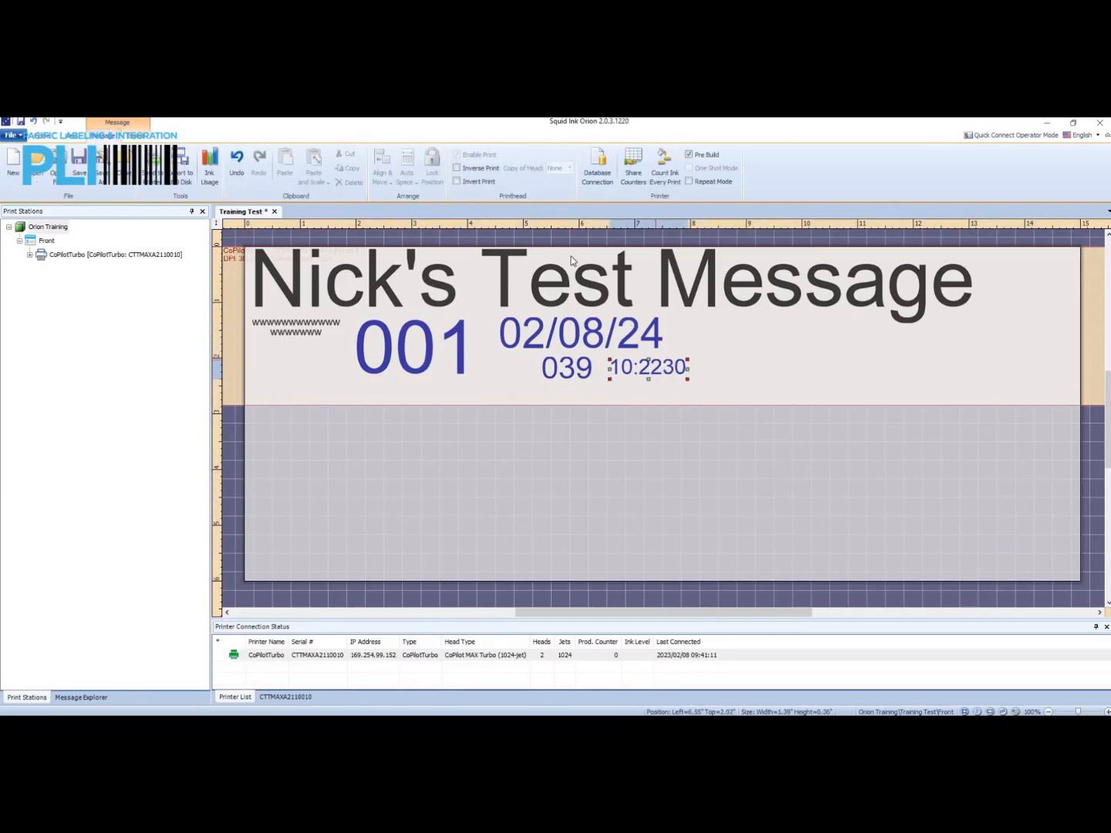
click(479, 162)
click(479, 162)
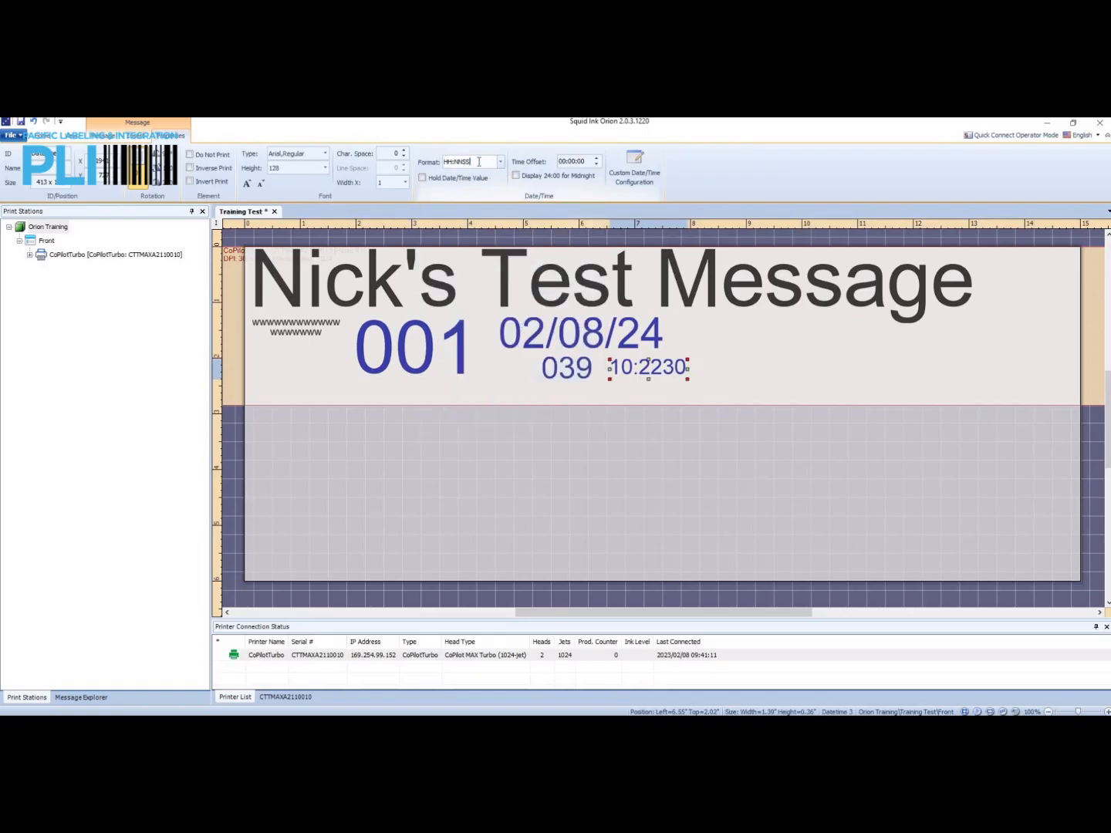
key(Return)
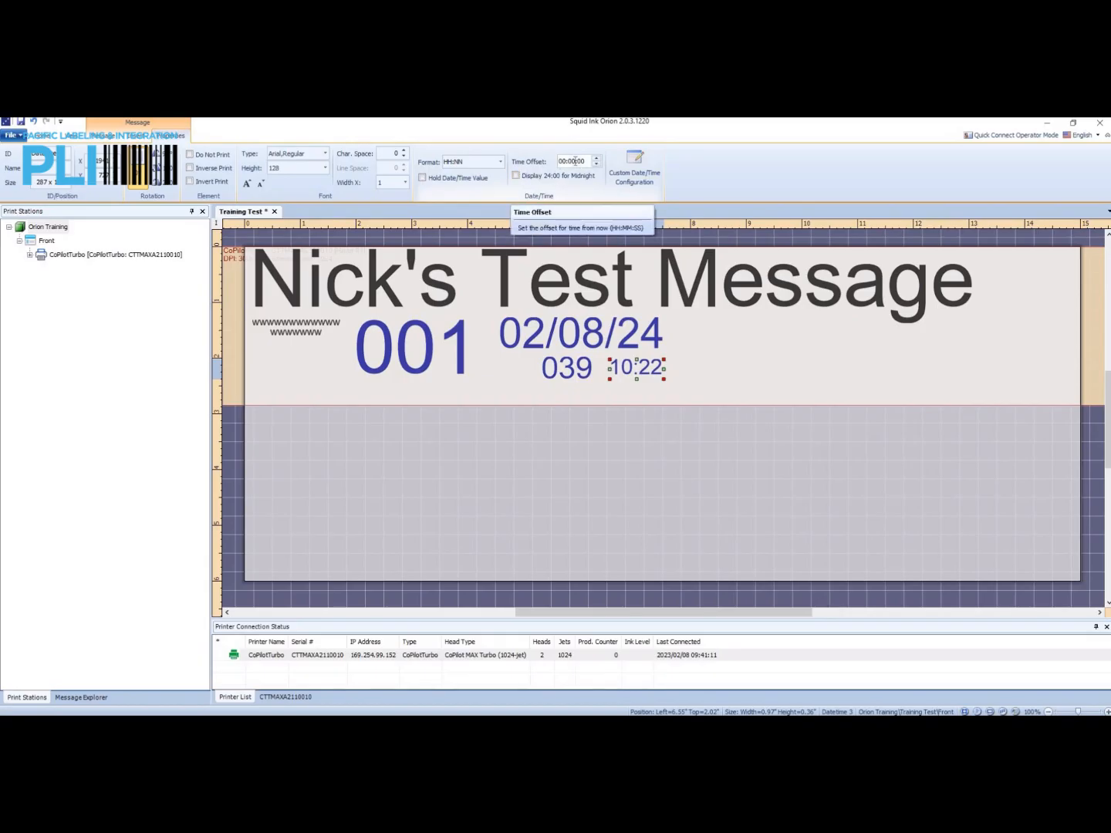
Try a different hour value in the time's offset, and reset the offset to 00:00:00.
click(565, 163)
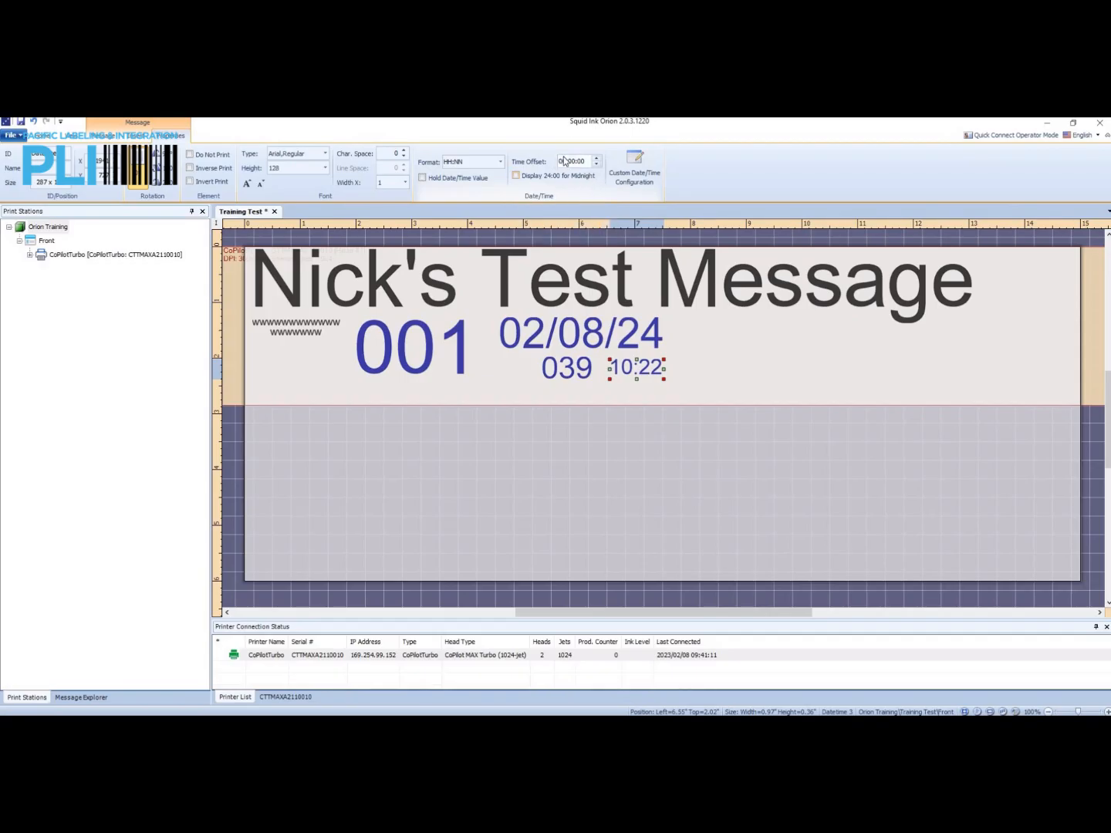
click(563, 163)
click(566, 159)
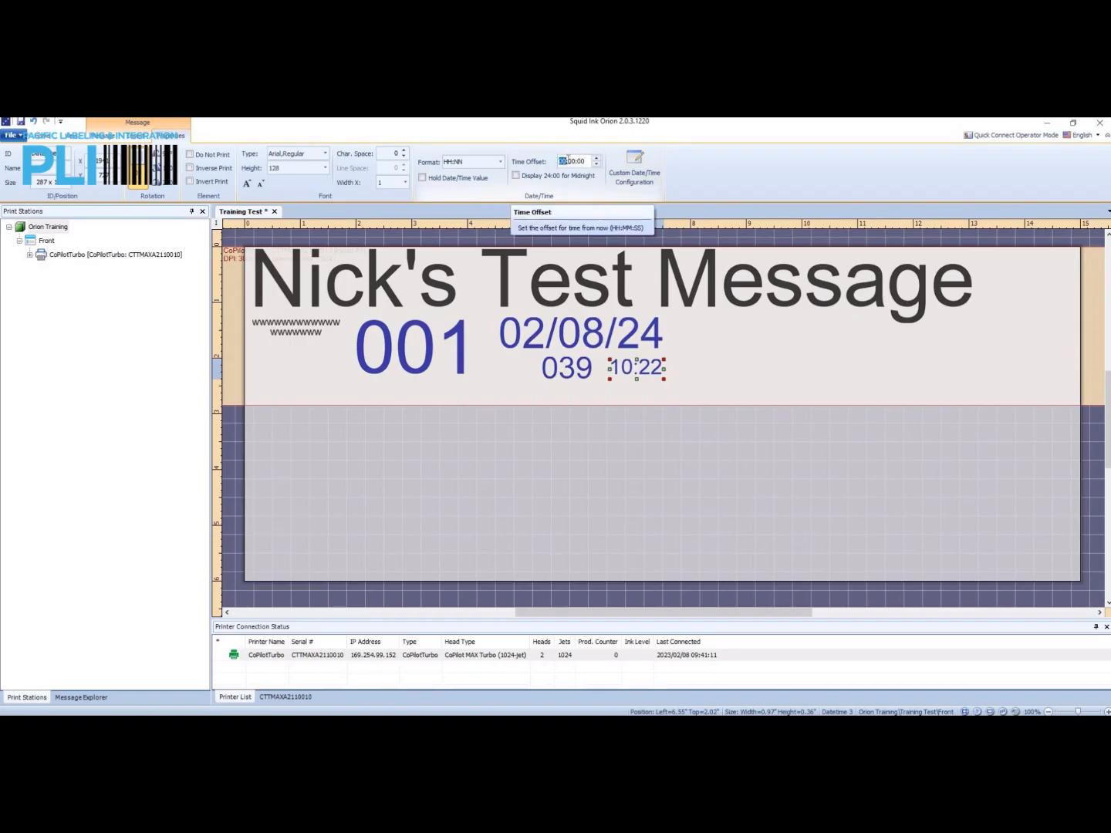
text(13)
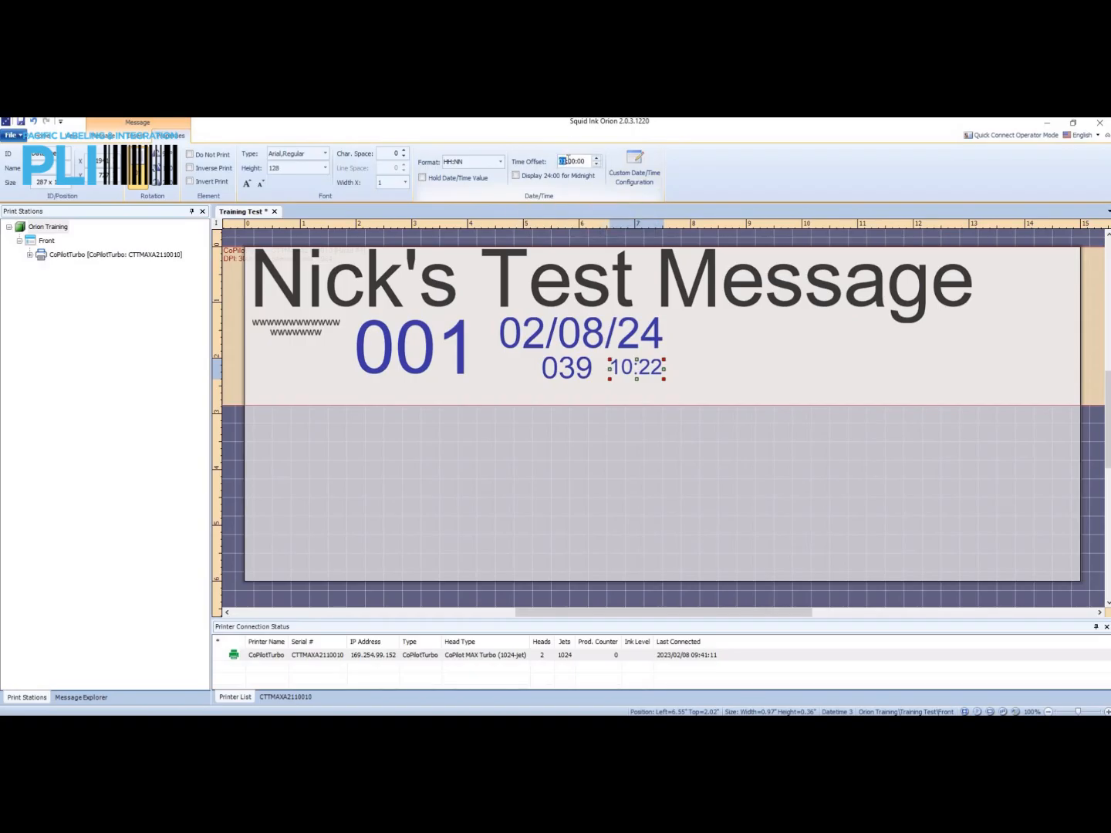
click(569, 164)
click(564, 162)
text(00)
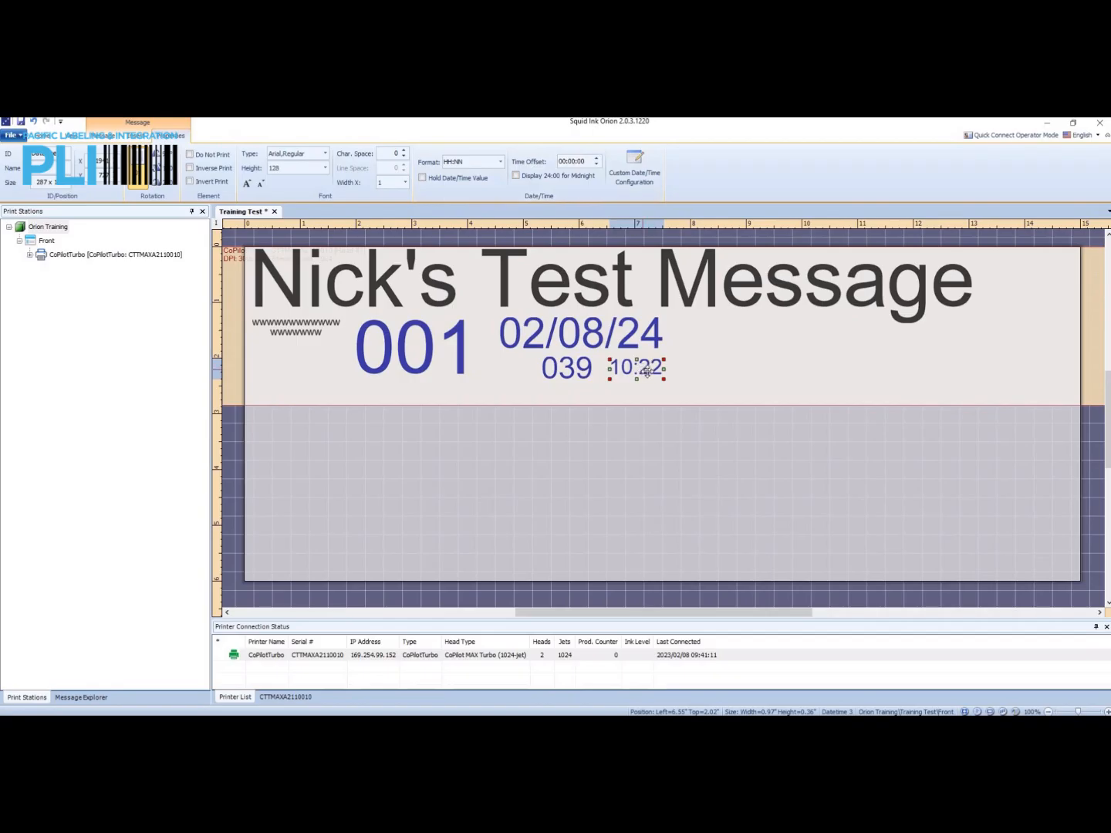
Add AM/PM to the time by changing its format to HH:NNAA, and nudge it slightly closer to the Julian date.
click(475, 164)
click(476, 163)
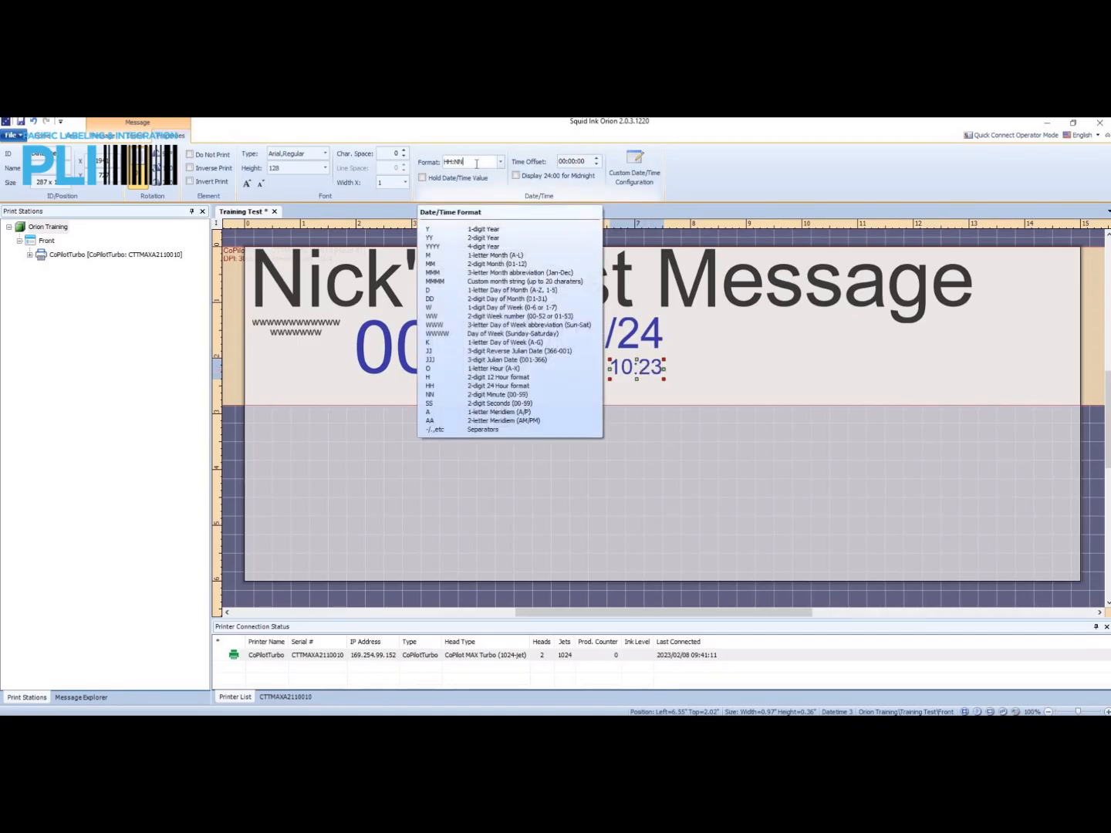
text(AA)
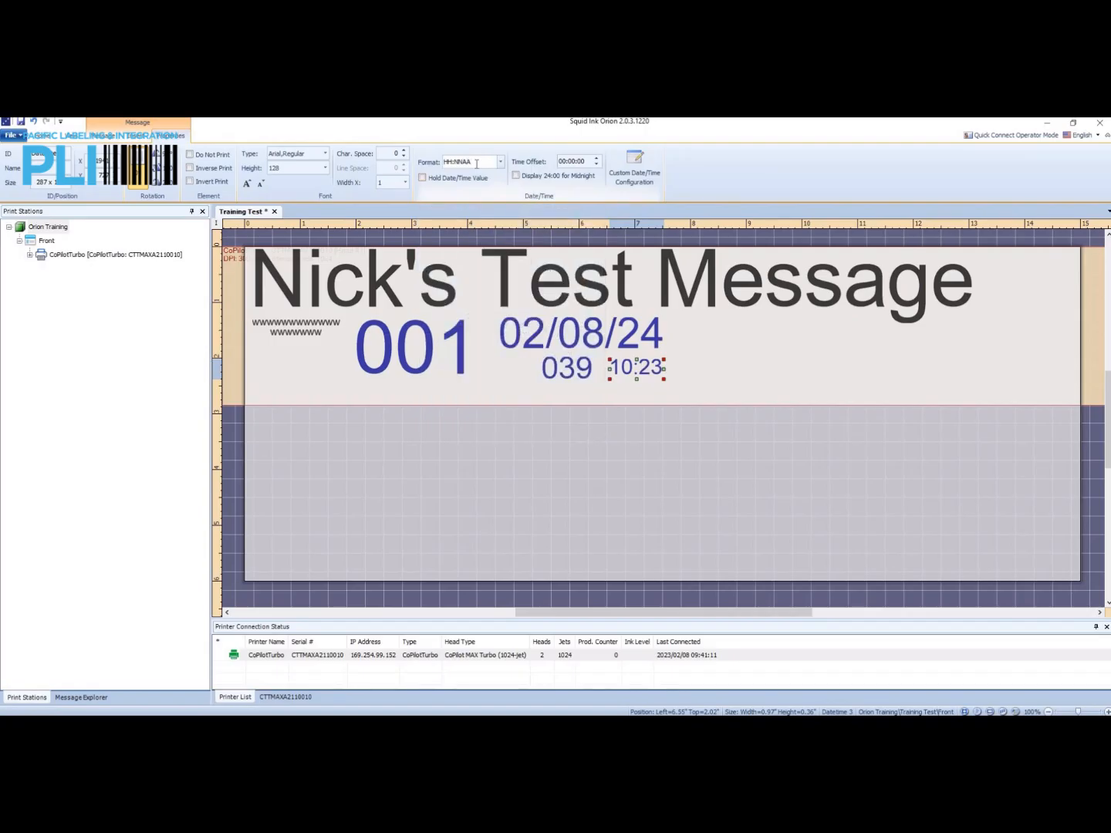
drag(670, 372, 663, 372)
click(698, 379)
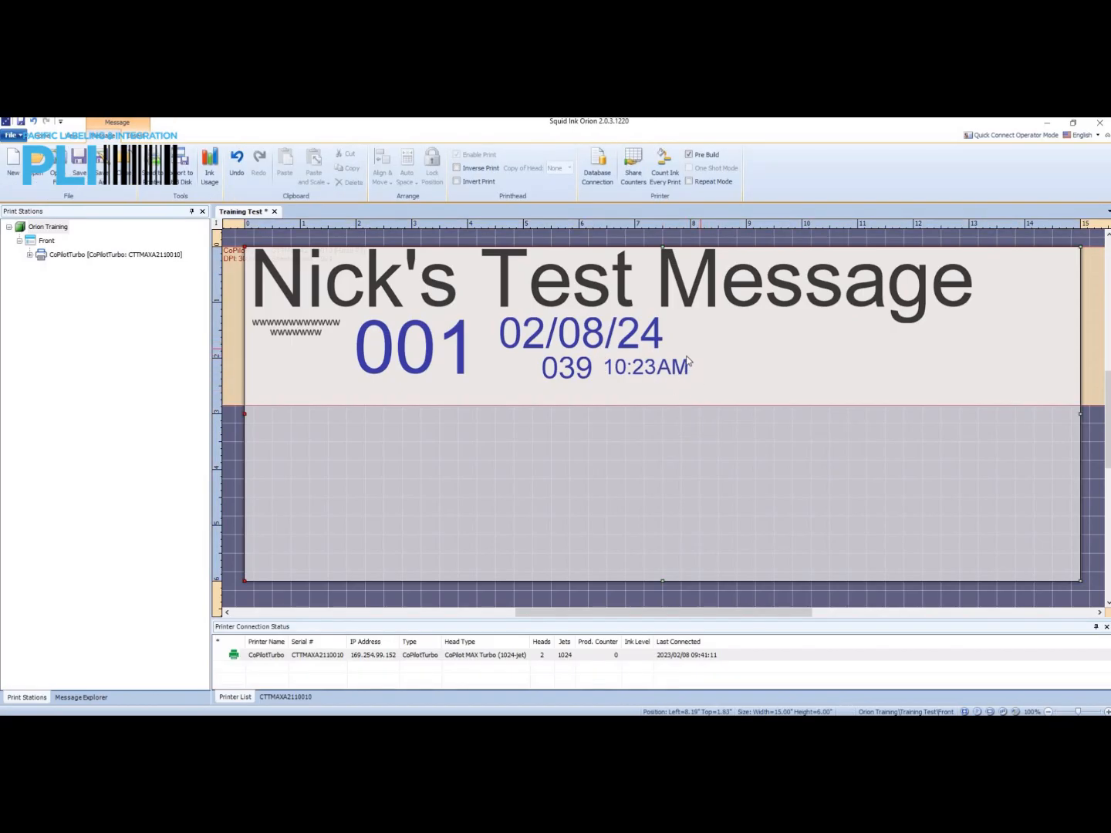
Add a shift element with font height 382 beside the MM/DD/YY date.
right_click(725, 328)
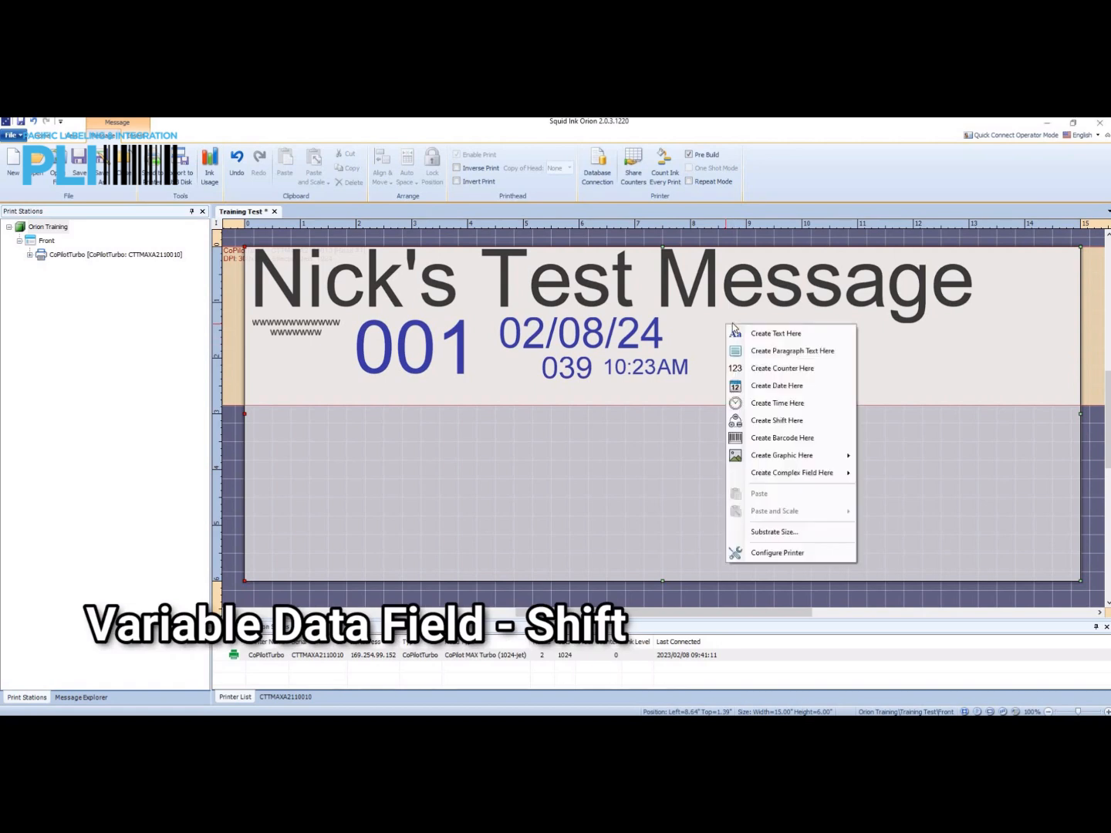
click(778, 420)
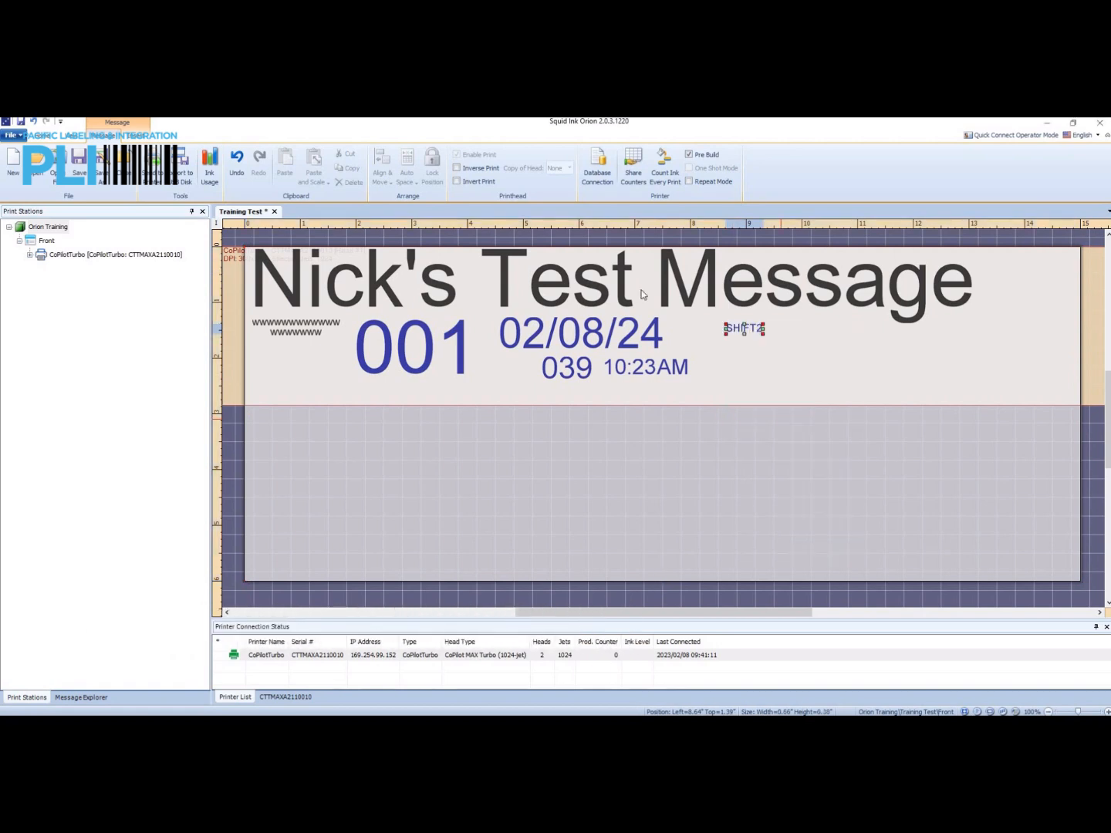
click(324, 169)
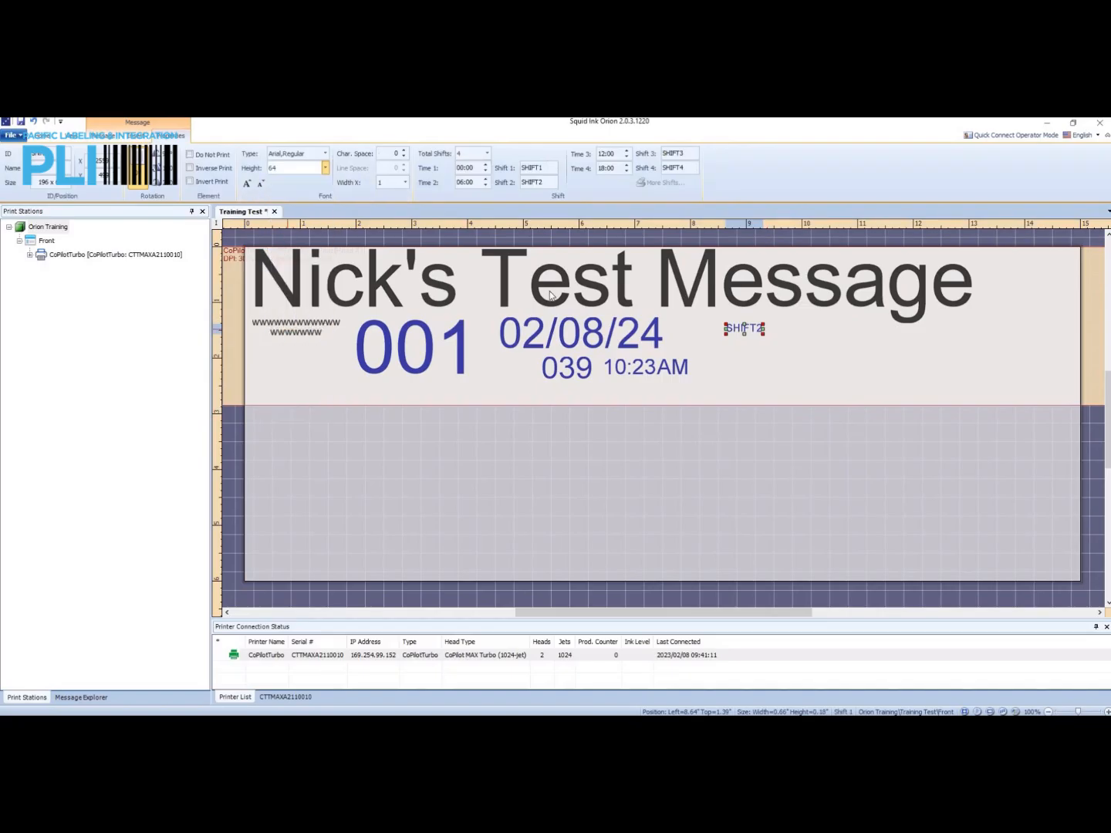
click(288, 334)
drag(761, 337, 717, 322)
Move the time below the Julian date, and fit the shift at font height 256 about 7.76" from the left and 1.27" from the upper edge.
drag(659, 371, 521, 408)
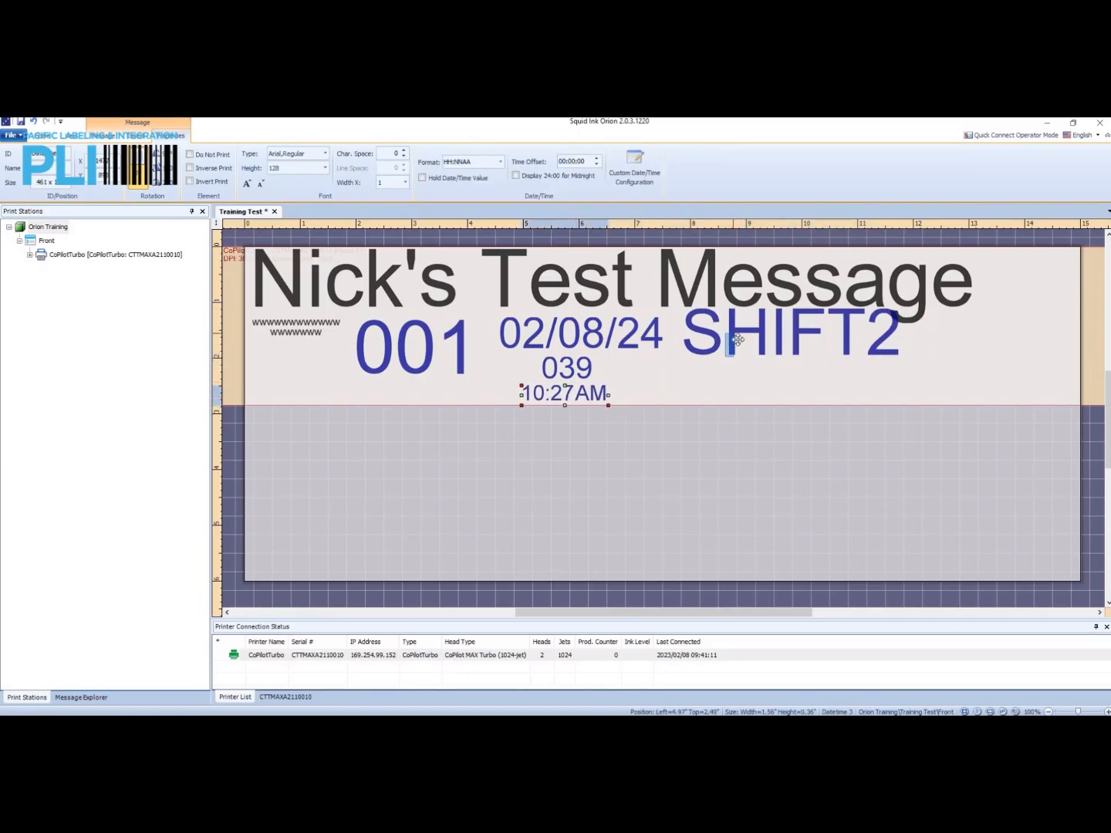
mouse_move(753, 340)
mouse_down()
mouse_move(745, 350)
mouse_move(747, 328)
mouse_up()
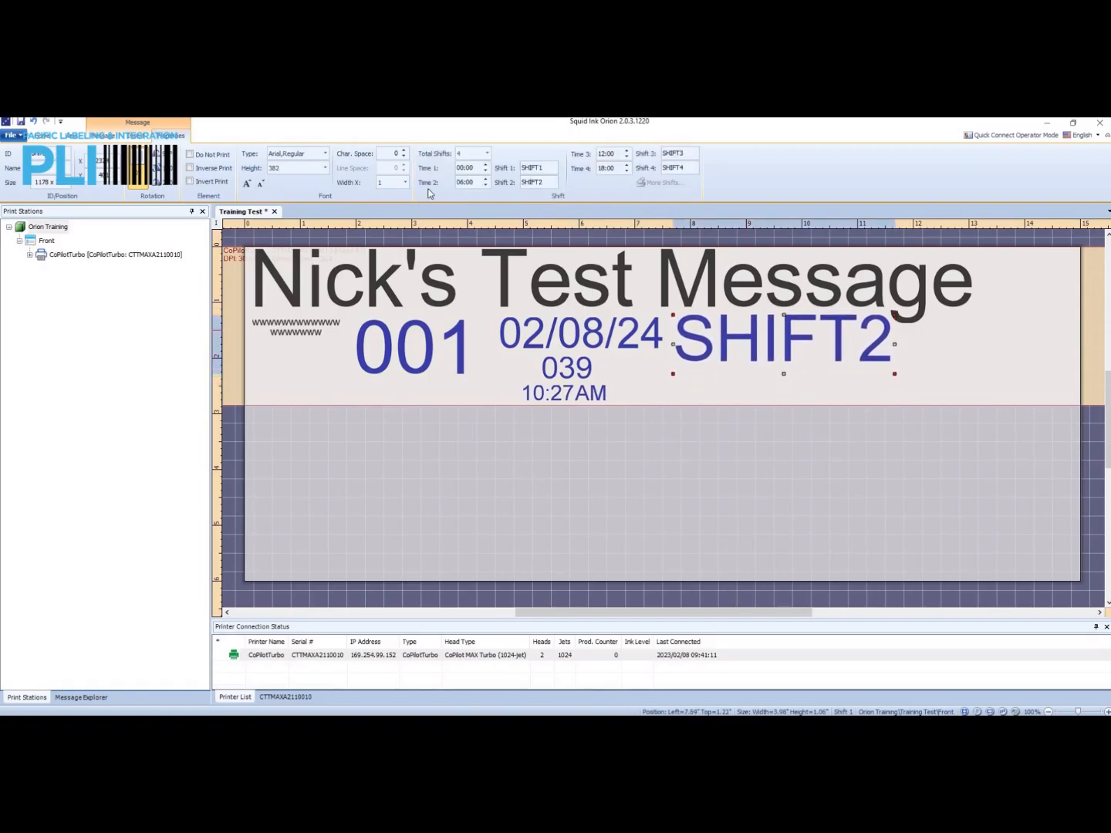
click(324, 167)
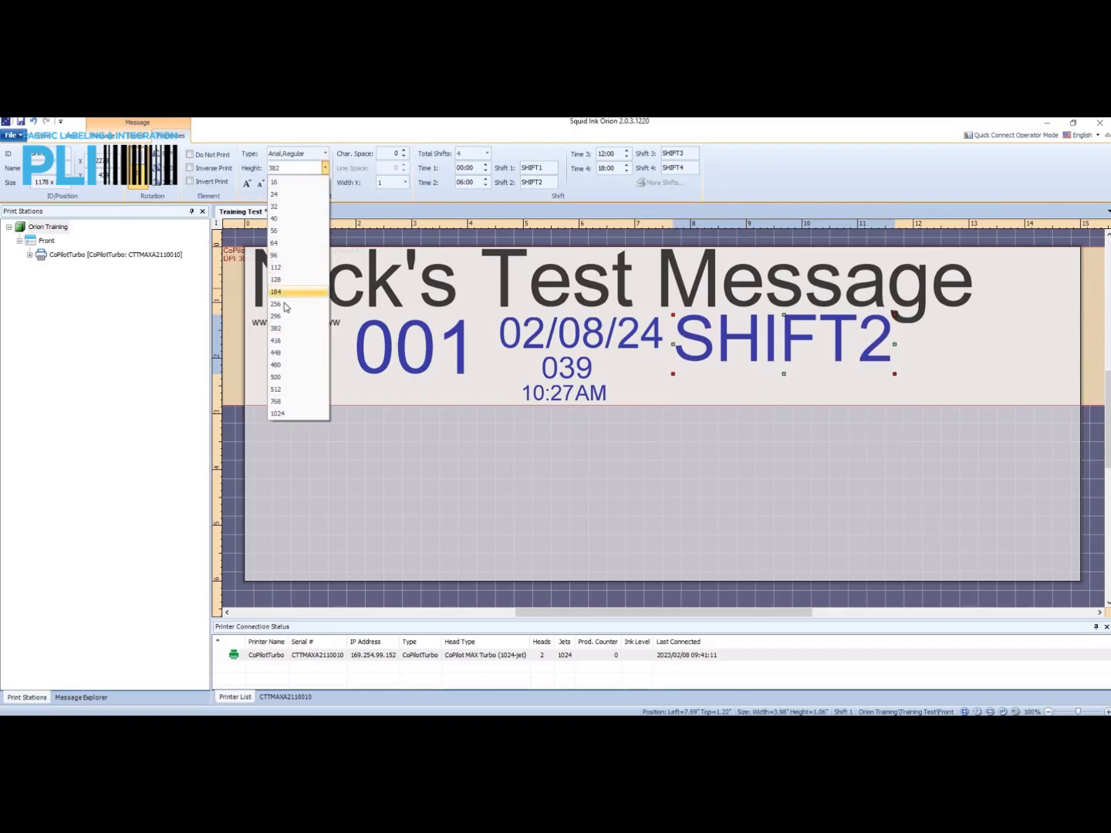
click(307, 304)
drag(742, 337, 748, 337)
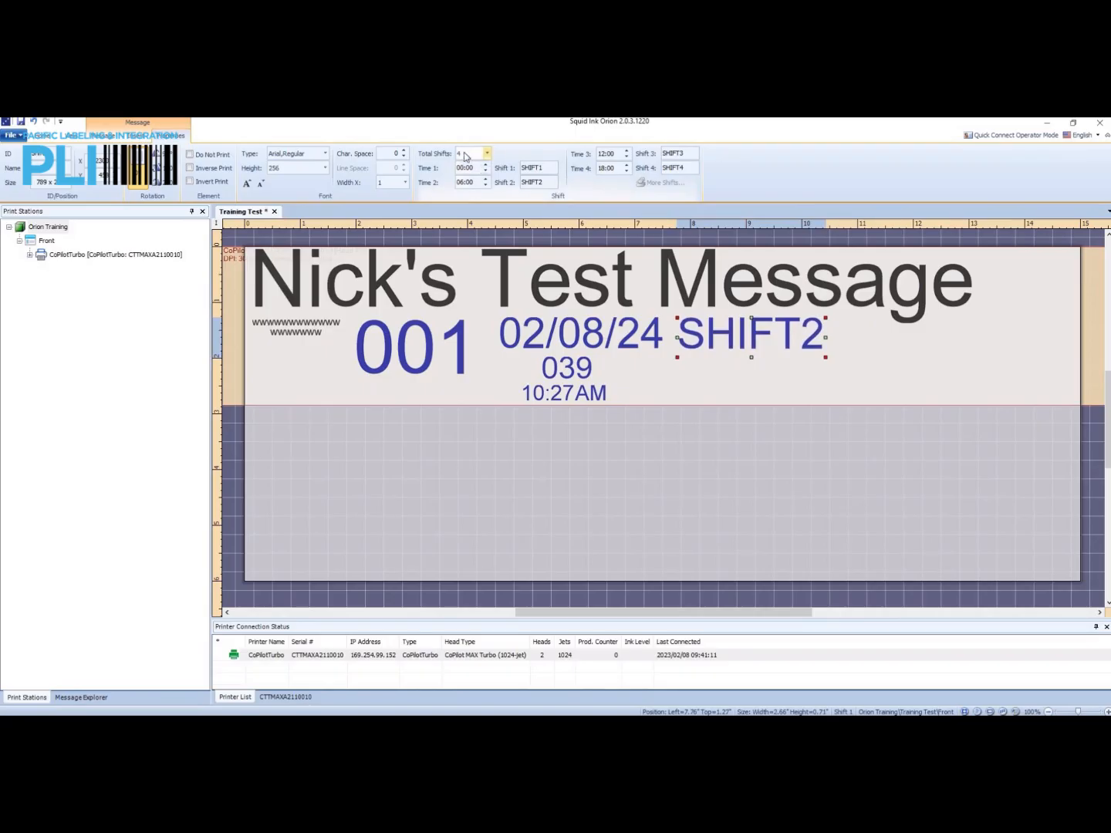
Keep the total shifts at 4 and change the Shift 2 text to SHIFT B.
click(487, 156)
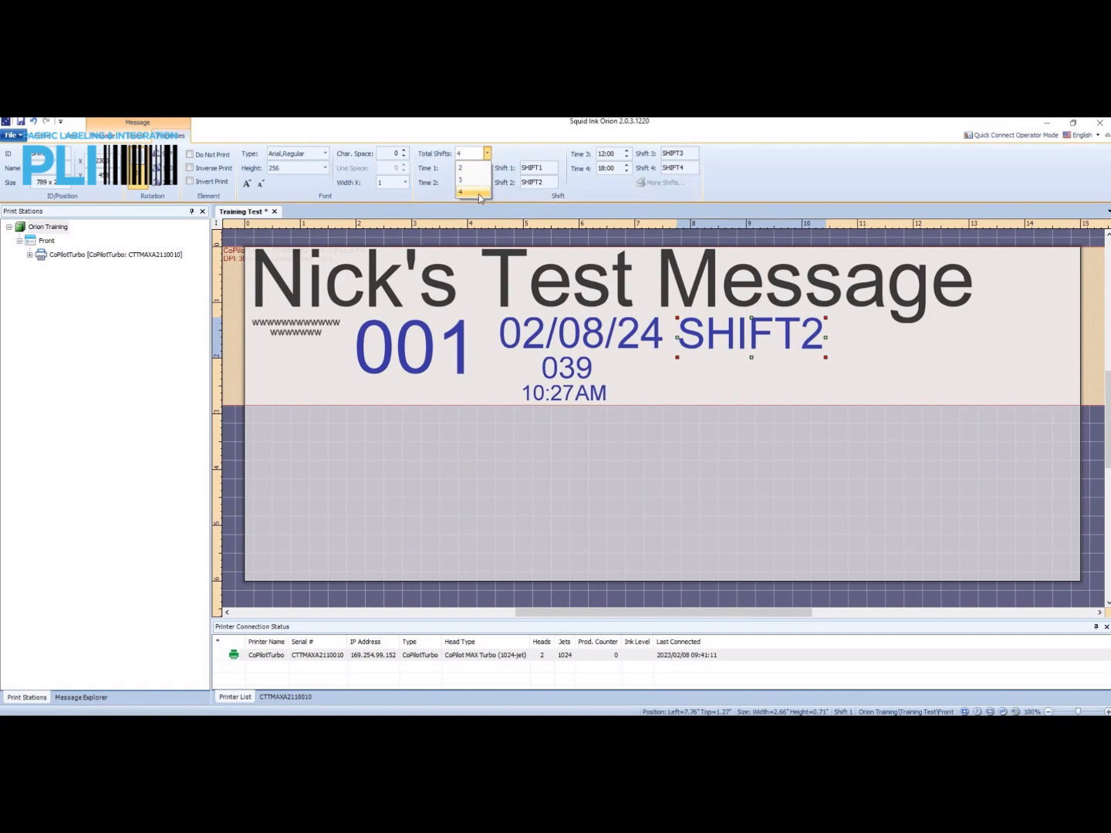
click(489, 154)
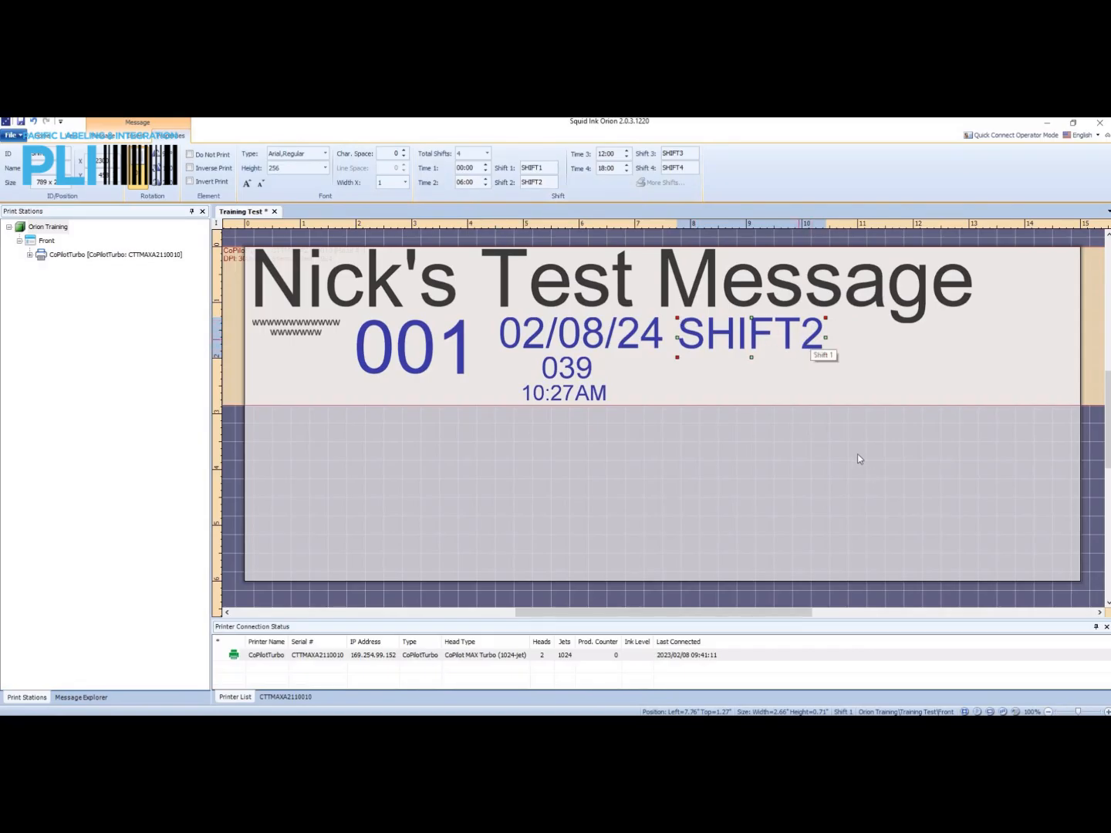
double_click(548, 184)
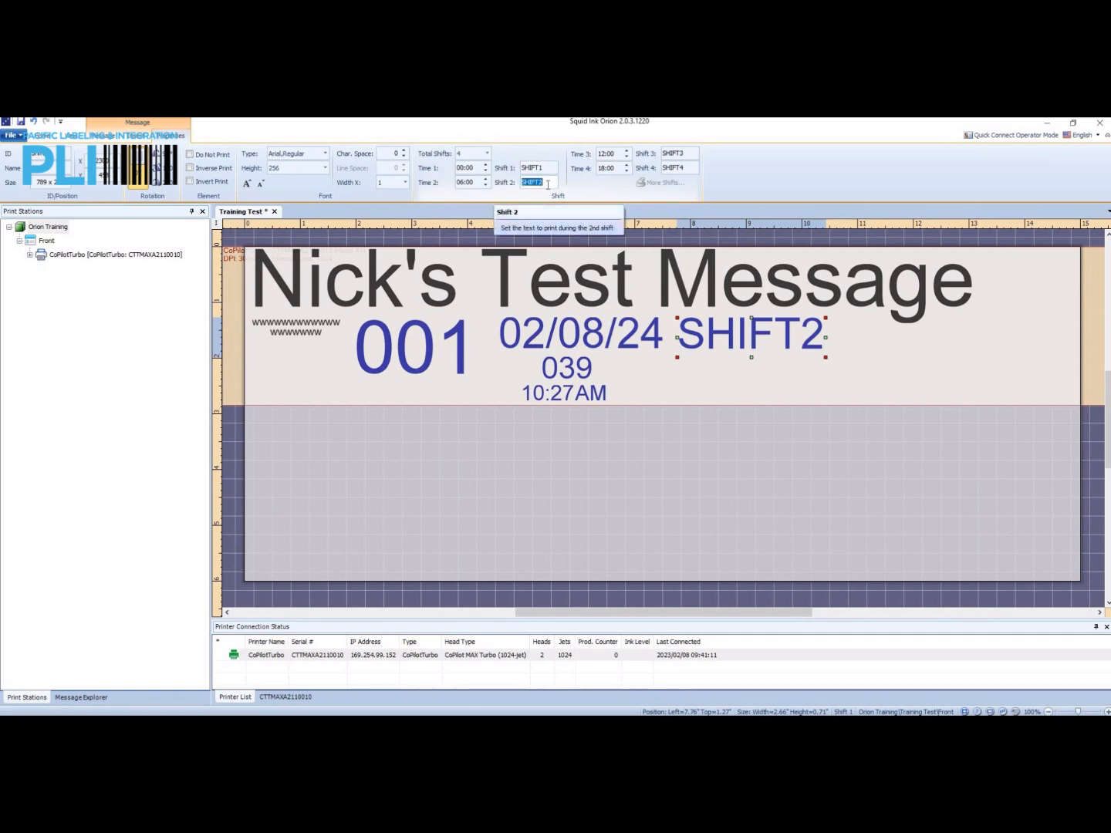
click(545, 183)
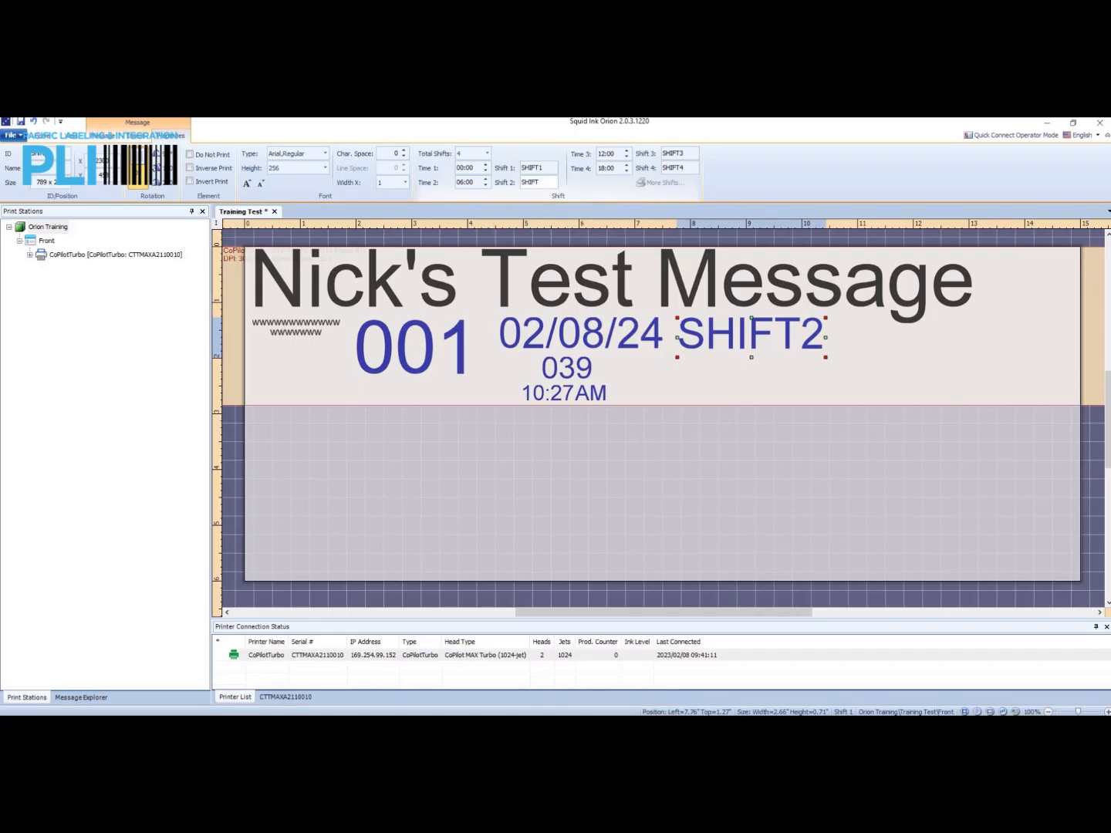
text(B)
key(Return)
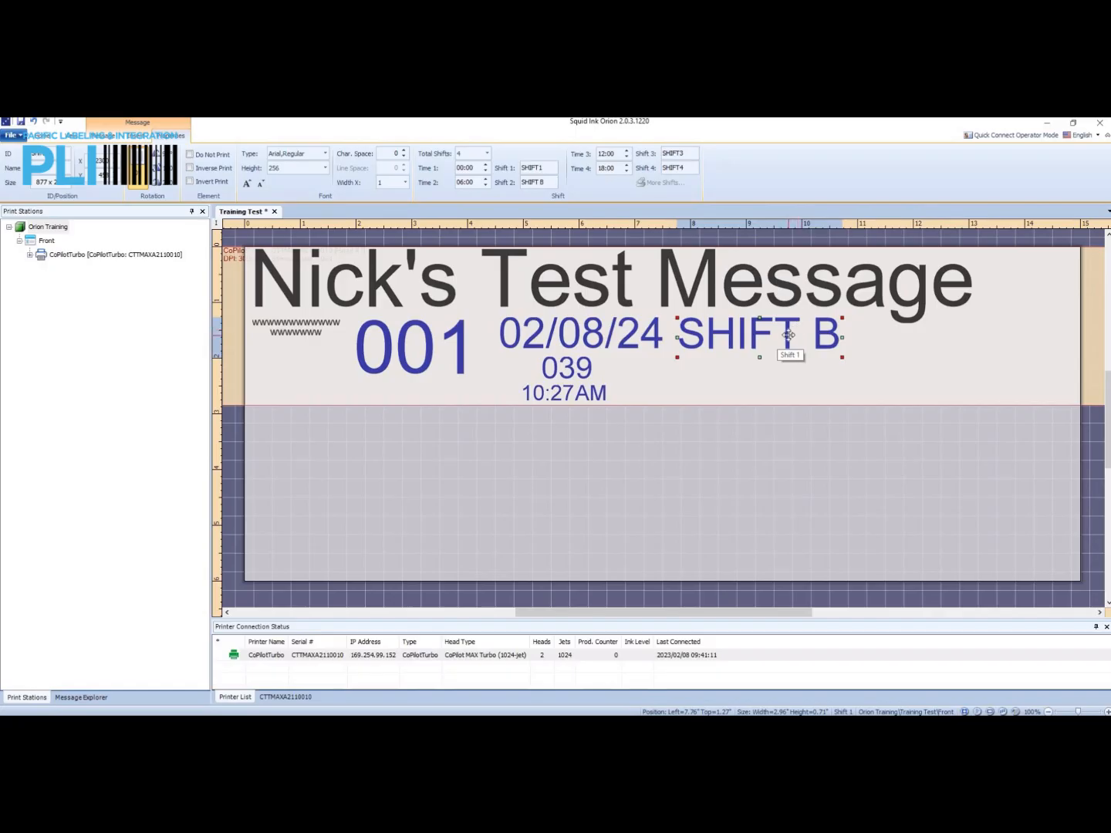
drag(788, 334, 789, 333)
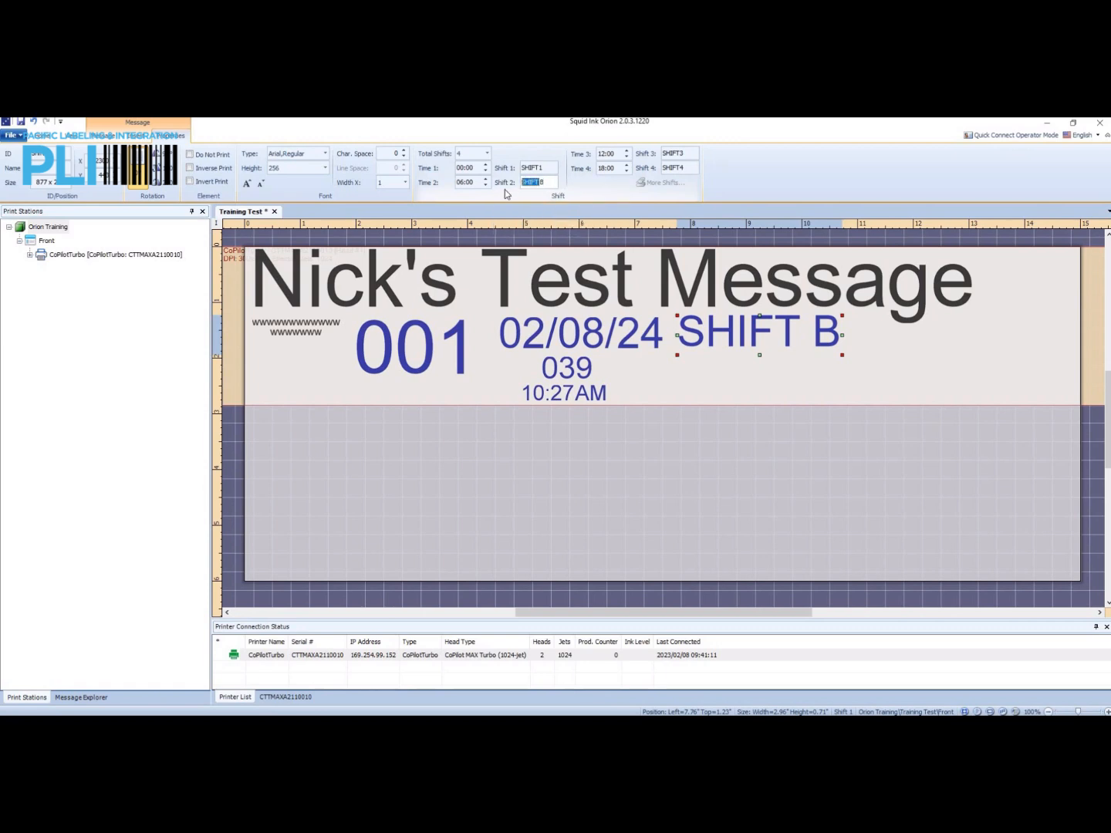
Shorten the Shift 2 text to B and place the shift about 7.74" from the left and 1.28" from the upper edge.
key(BackSpace)
key(Return)
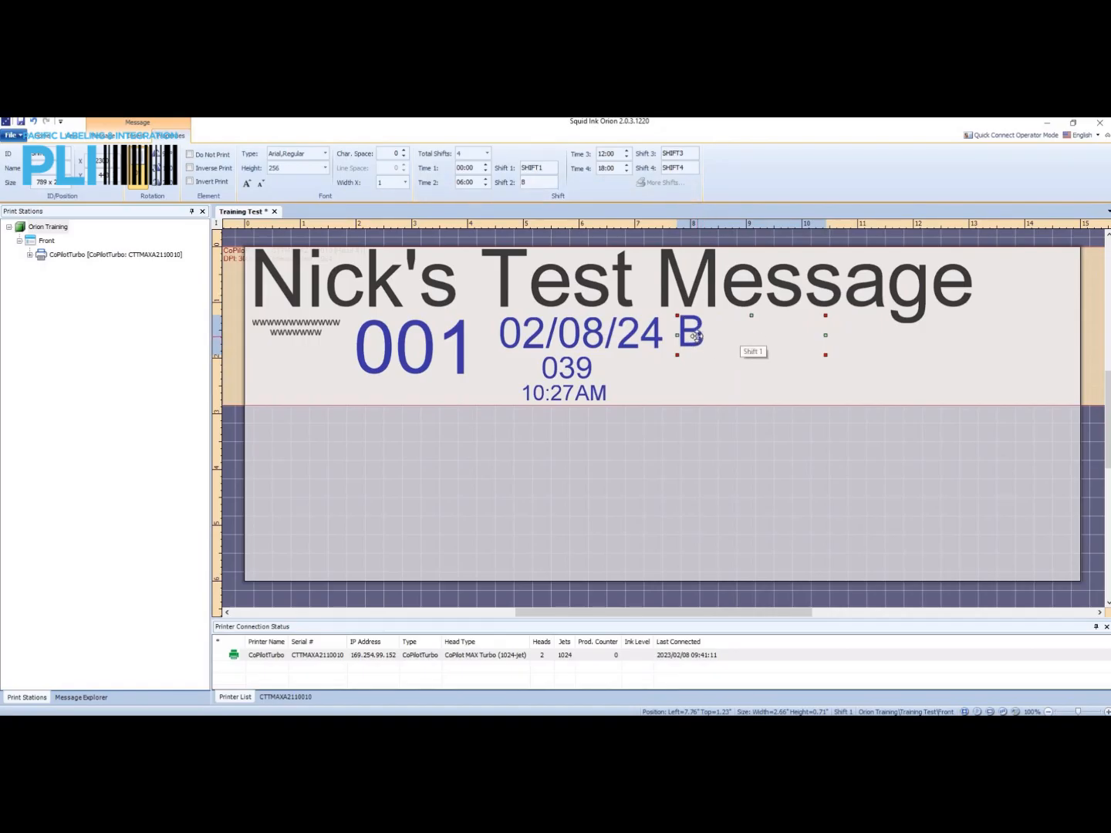
drag(697, 337, 695, 339)
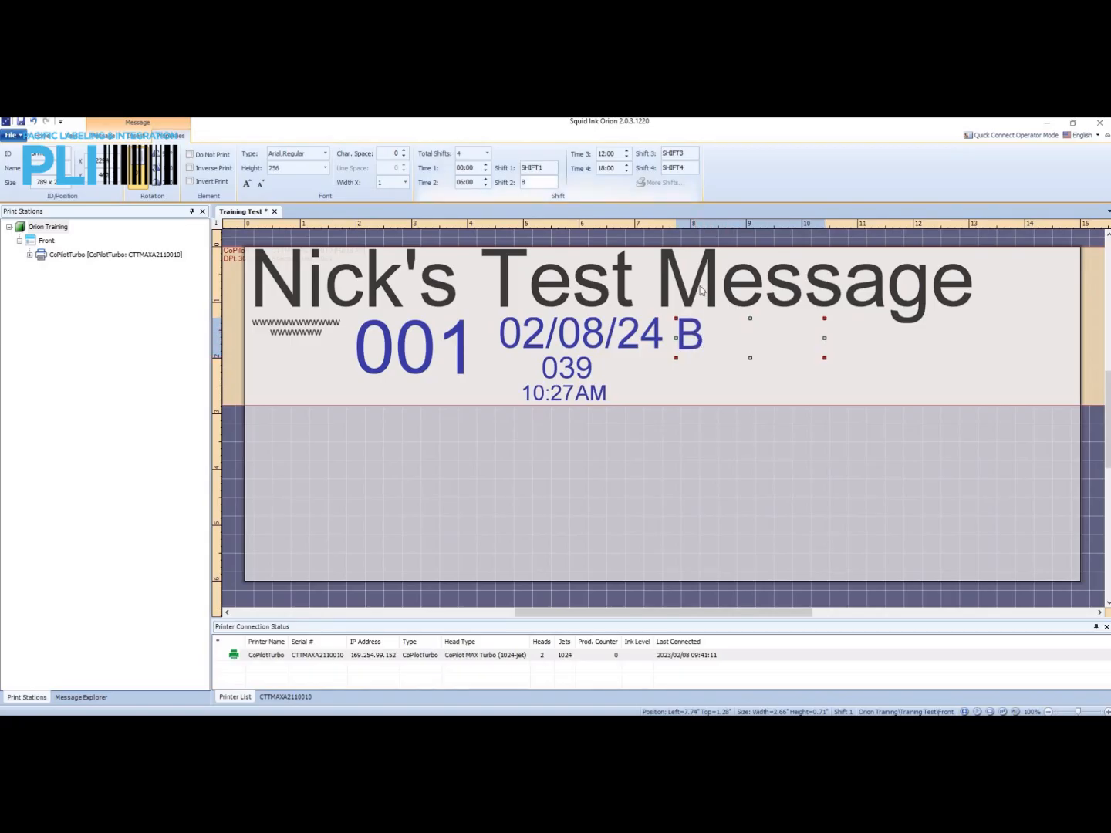
Try a total of 2 shifts for the shift element, and set the total back to 4.
click(488, 155)
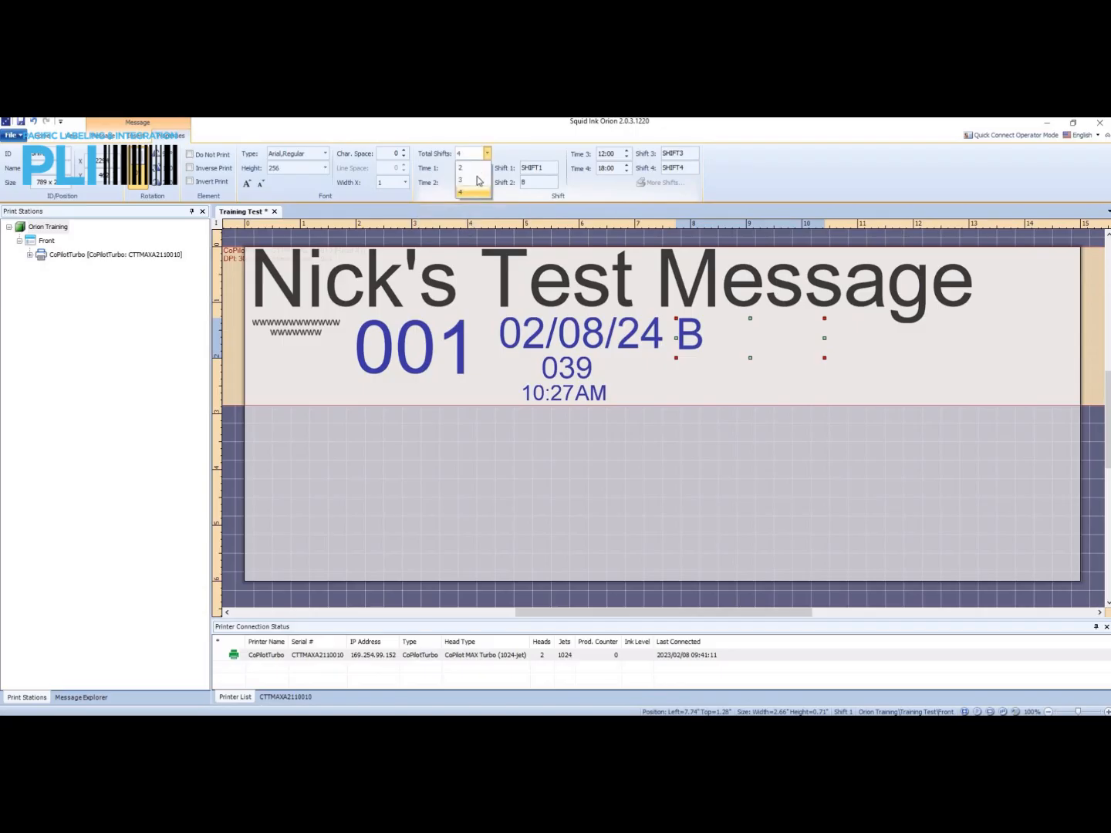
click(475, 173)
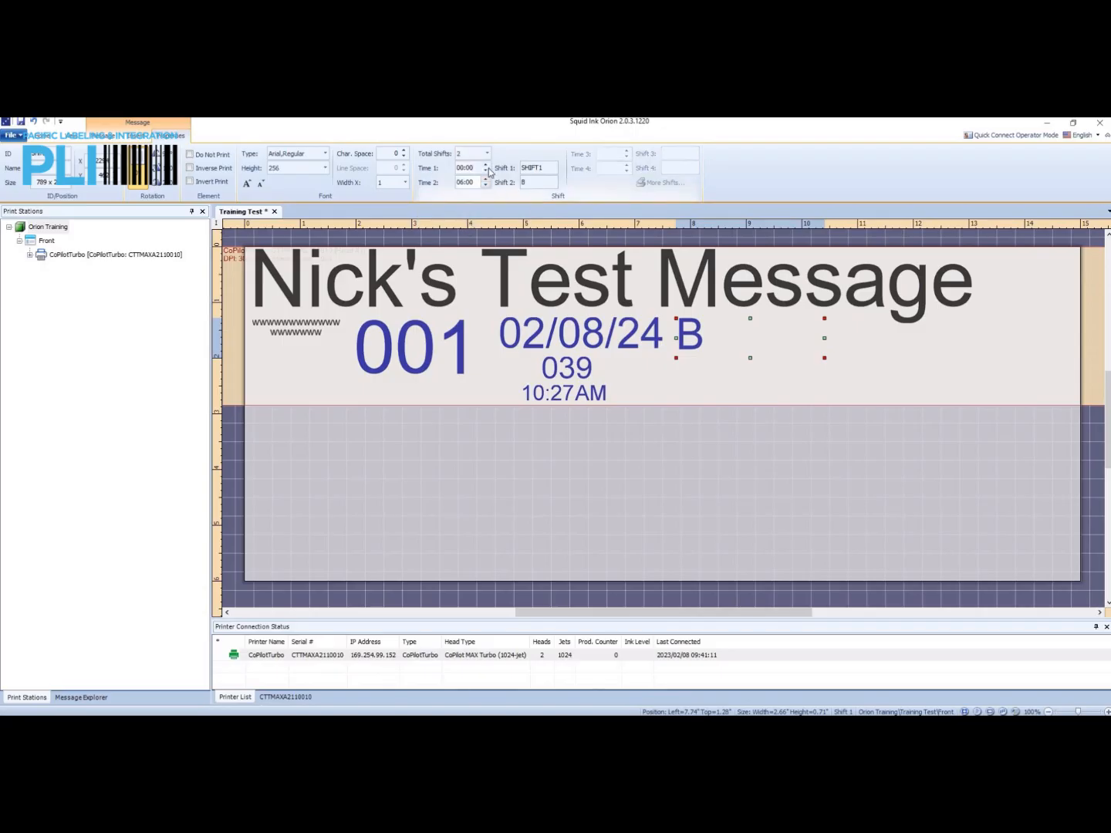
click(520, 184)
click(488, 155)
click(483, 194)
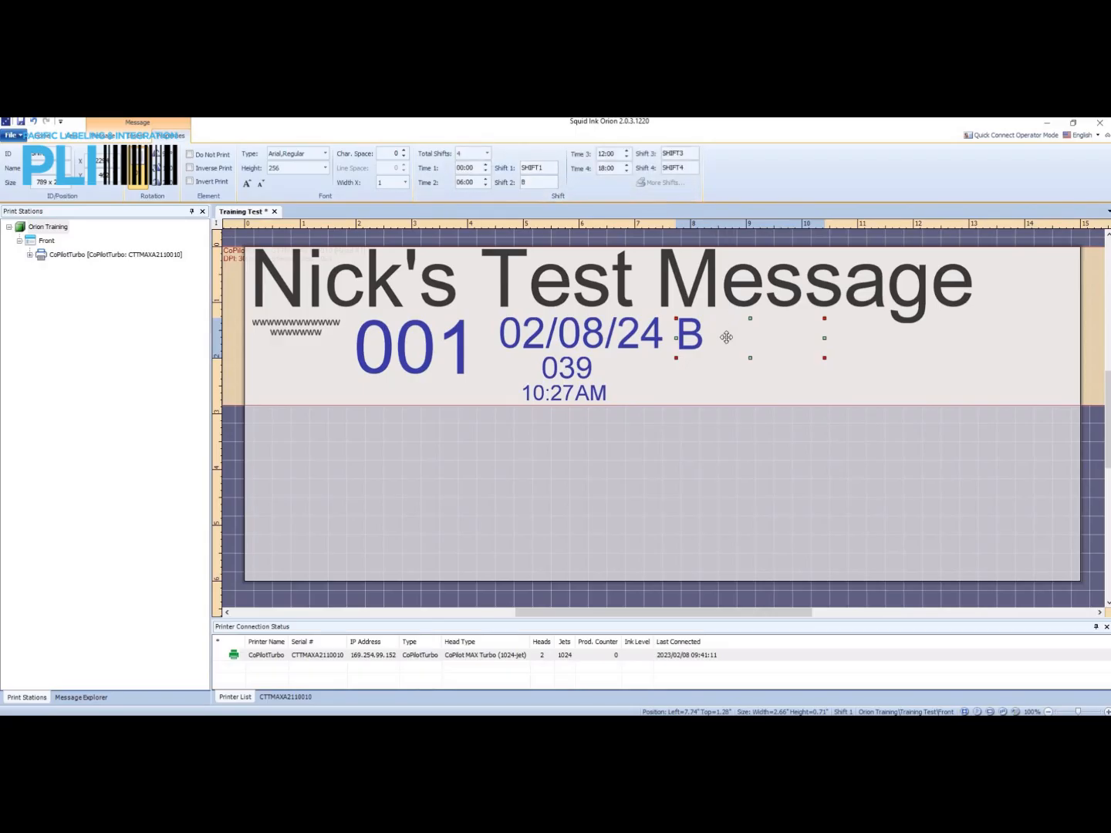
Move the shift to about 7.75" from the left and 1.22" from the upper edge, beside the MM/DD/YY date.
drag(724, 334, 723, 330)
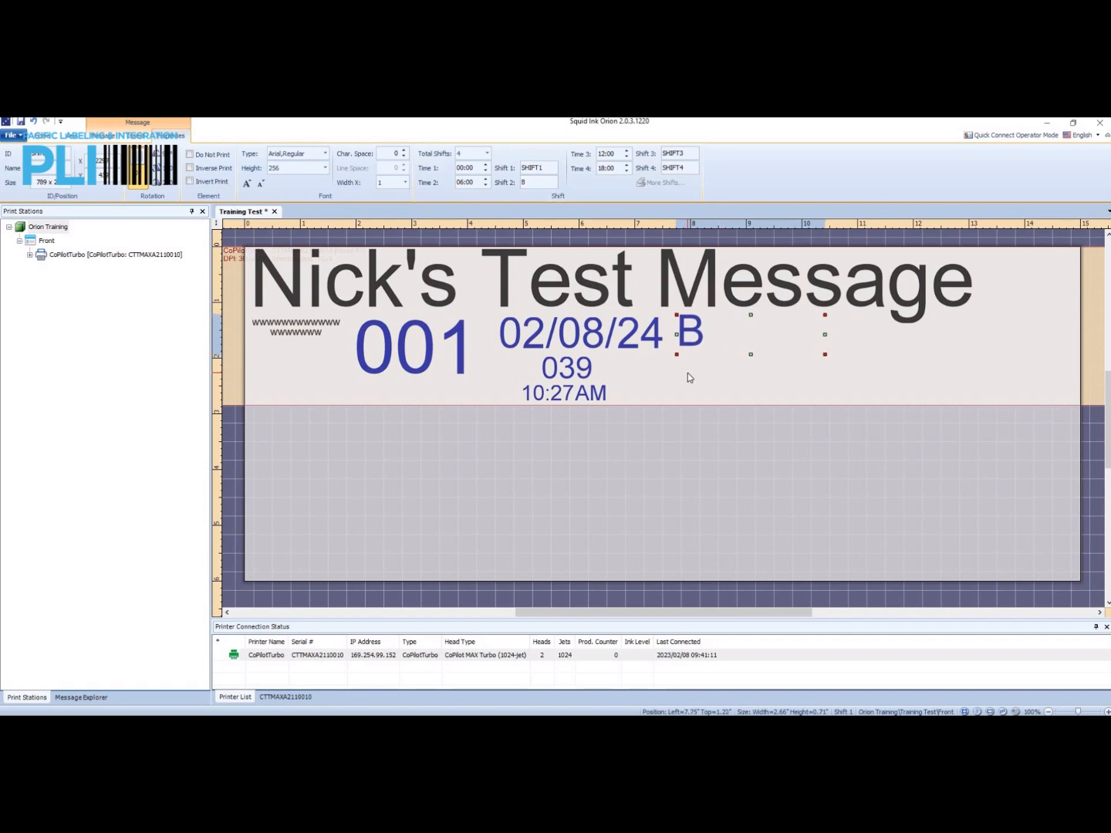
click(687, 377)
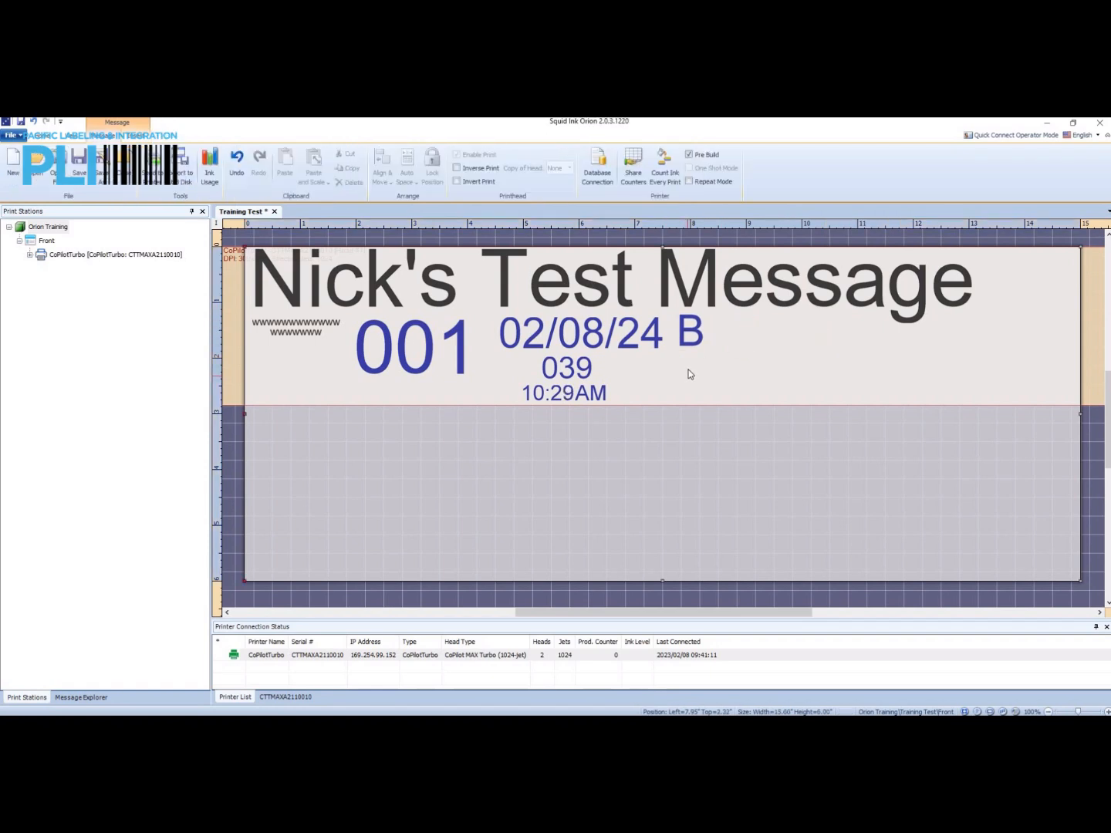
Move the shift letter to about 7.73" from the left and 1.26" from the upper edge, beside the MM/DD/YY date.
click(691, 337)
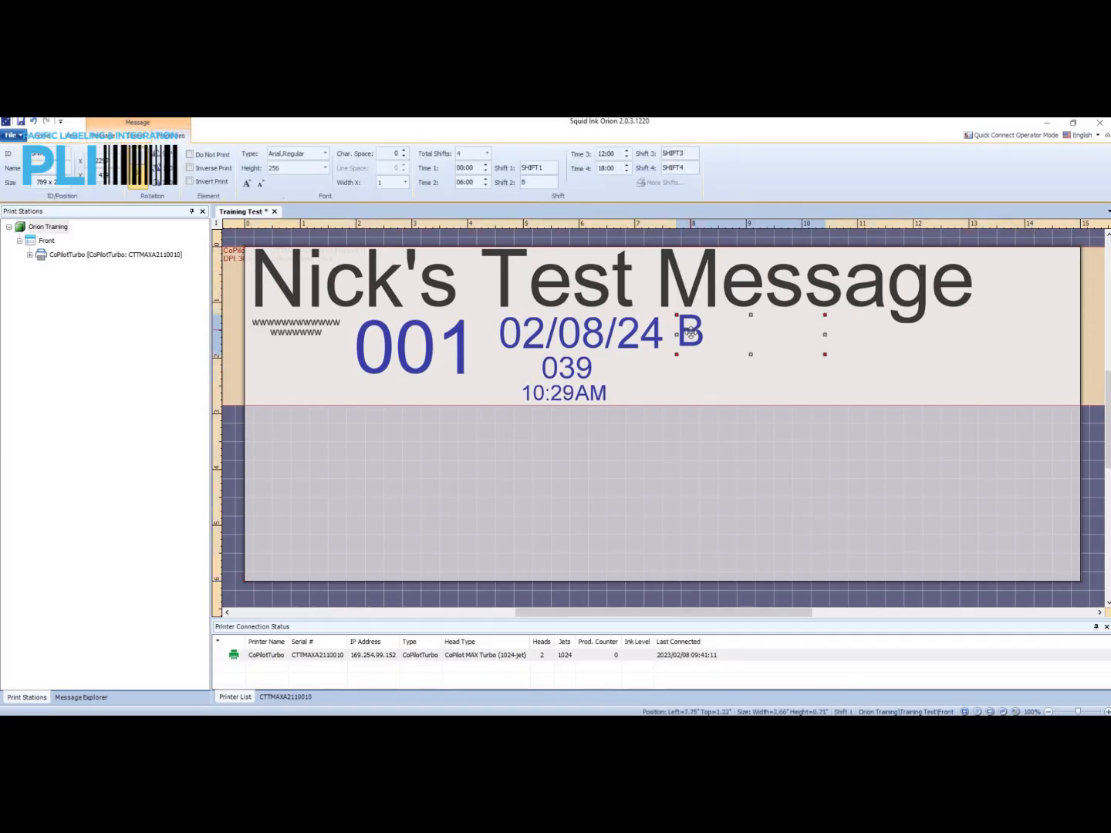
drag(692, 333, 689, 332)
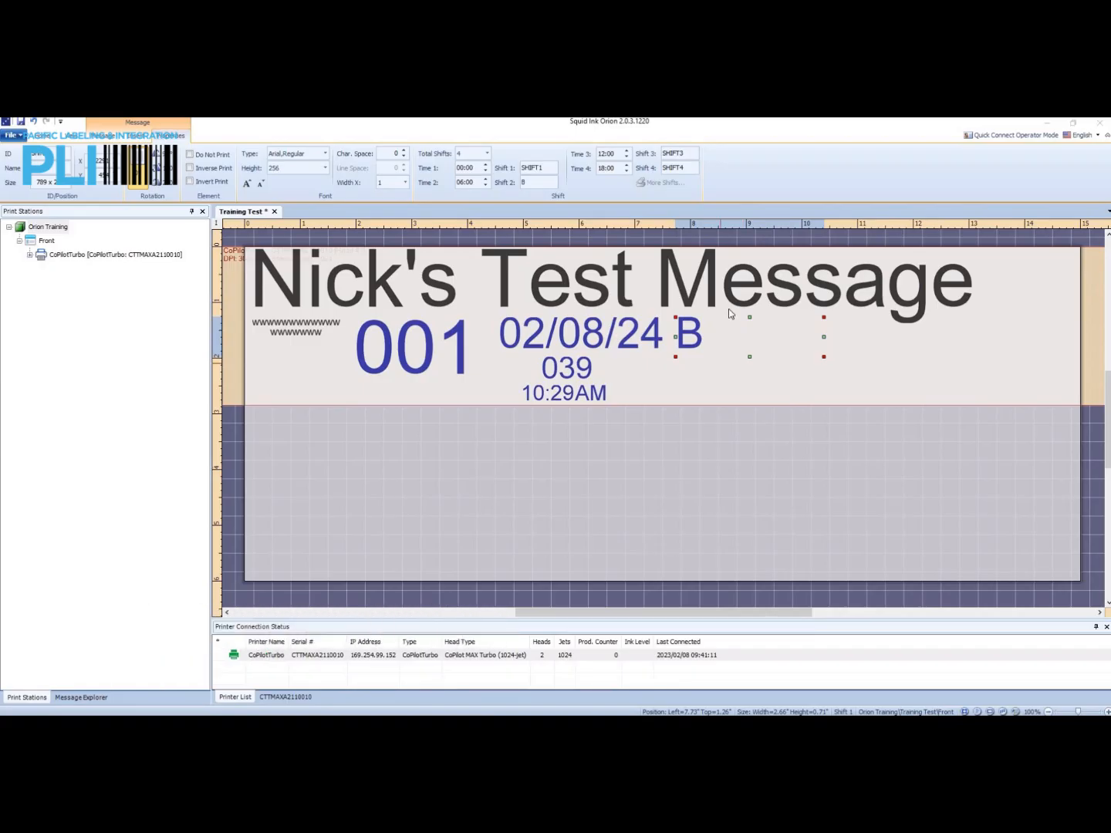
Create a barcode below the shift letter, set its height to 160 and place it about 7.85" from the left and 2.01" from the upper edge.
right_click(684, 372)
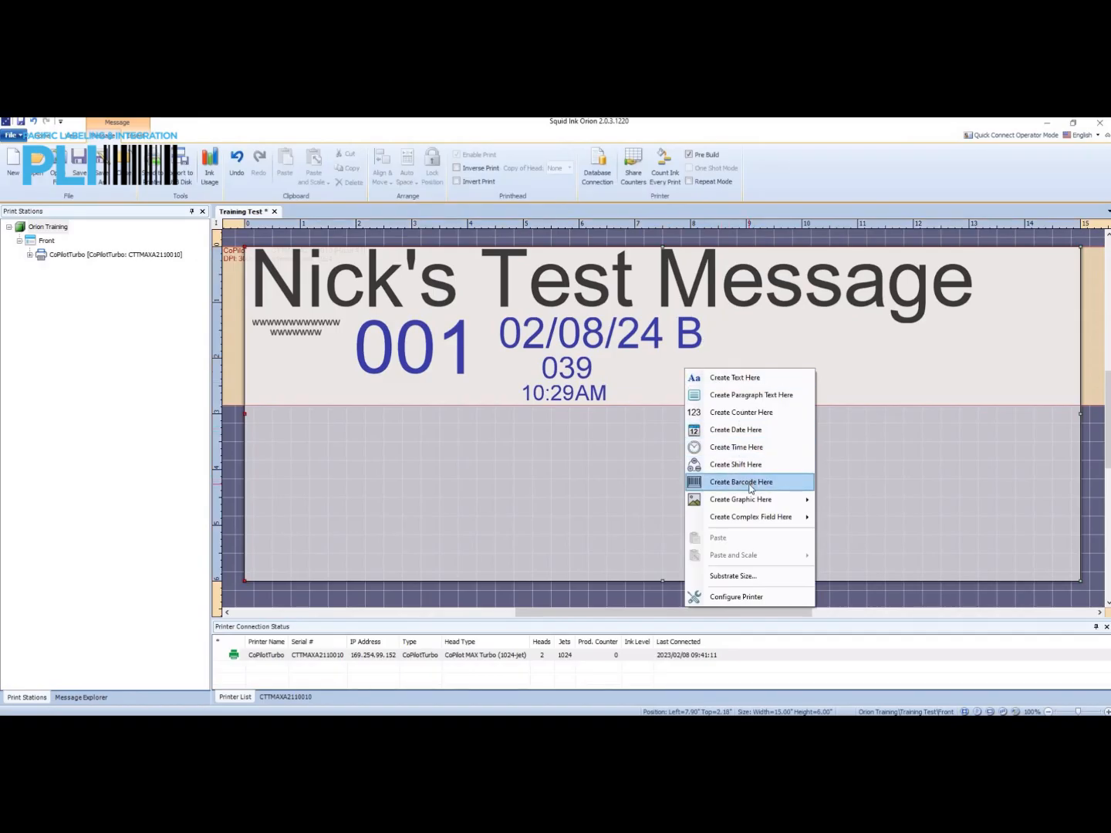
click(749, 482)
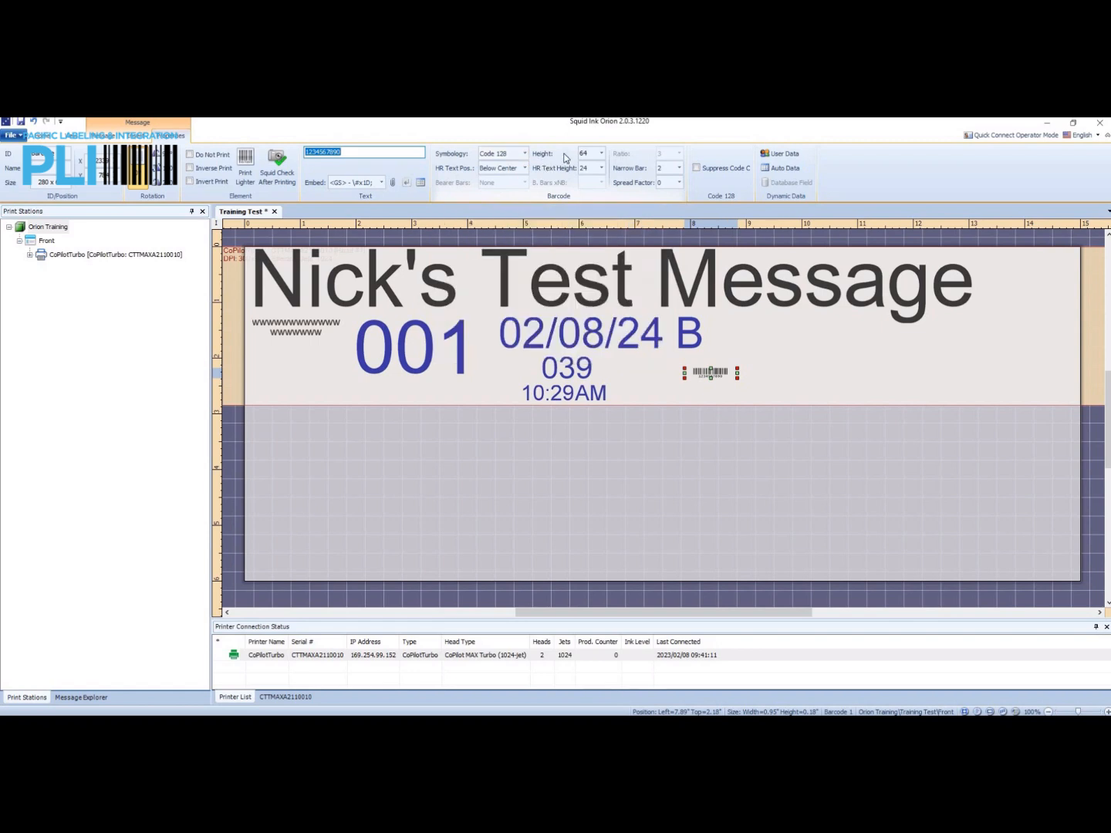
click(601, 154)
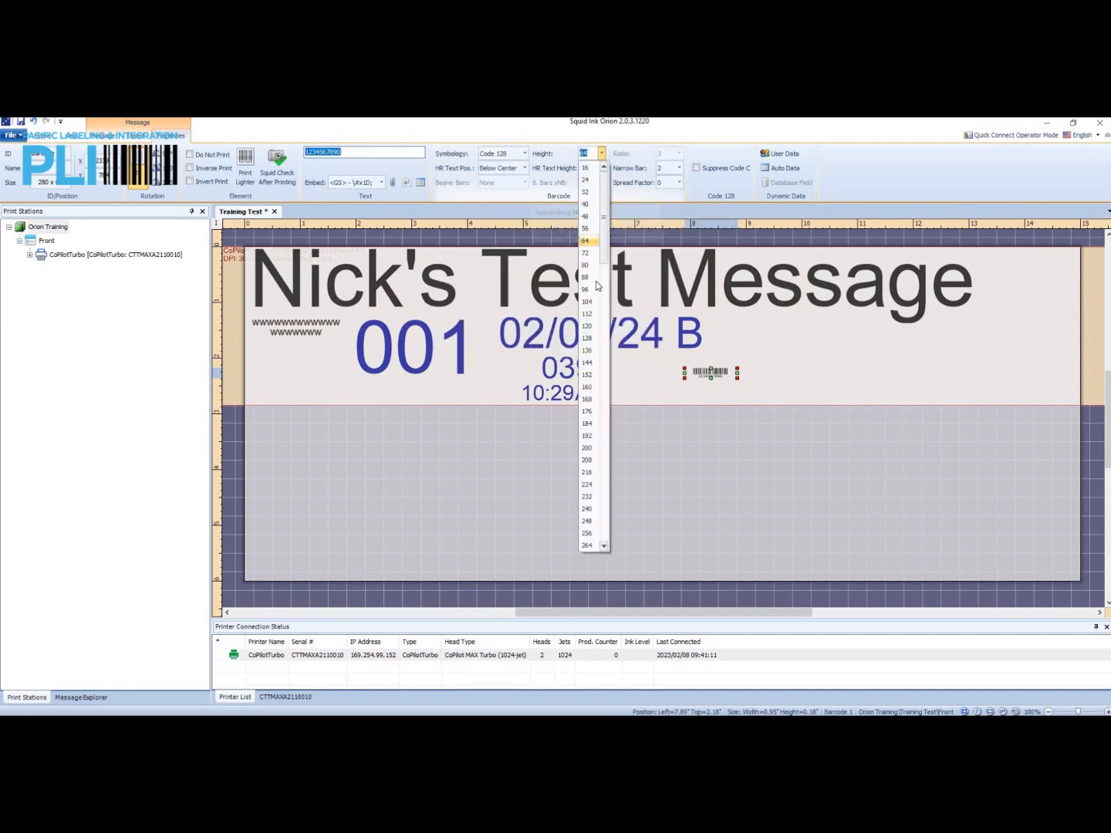
click(589, 387)
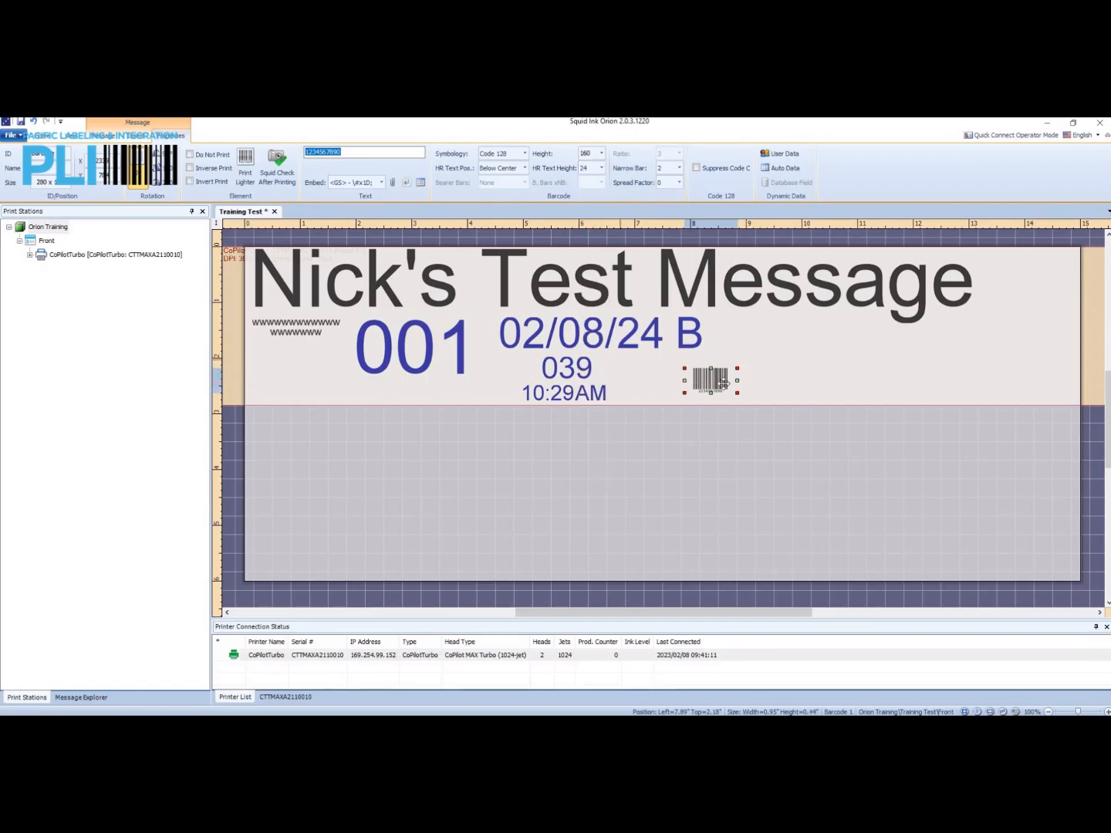
drag(720, 379, 719, 371)
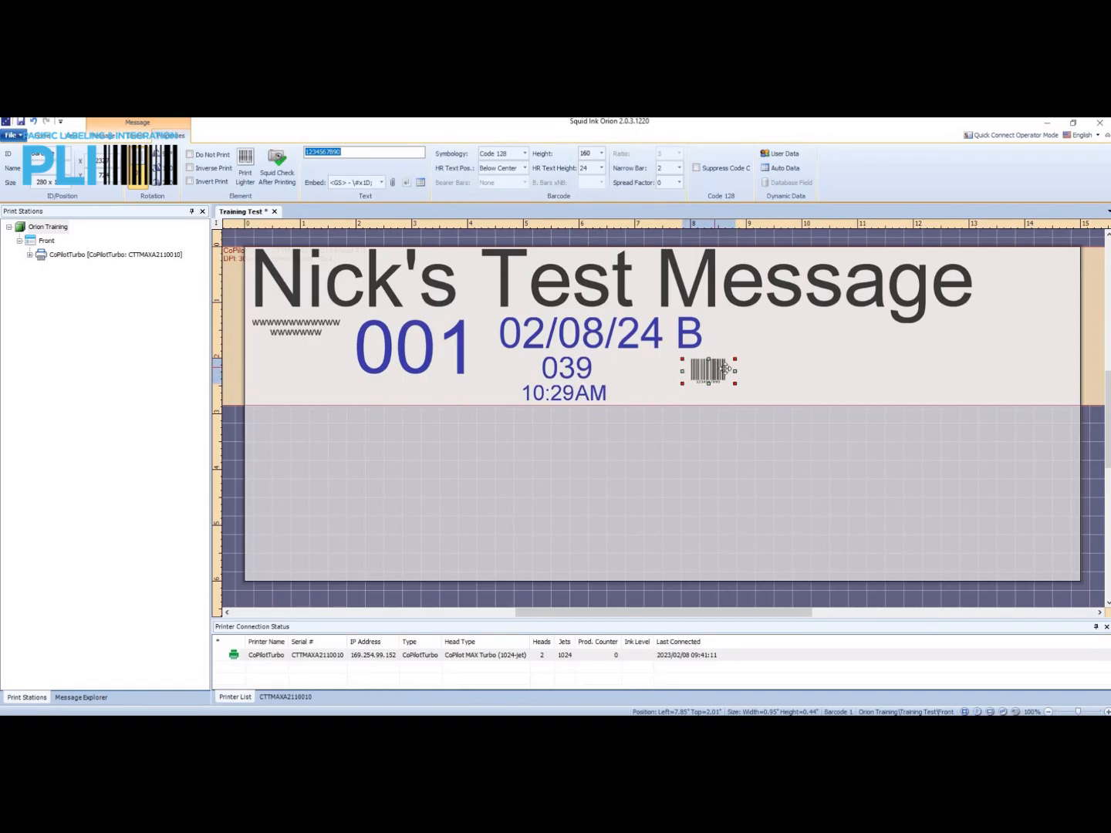
Try the UPC-A symbology for the barcode, and set the symblogy back to Code 128.
click(524, 154)
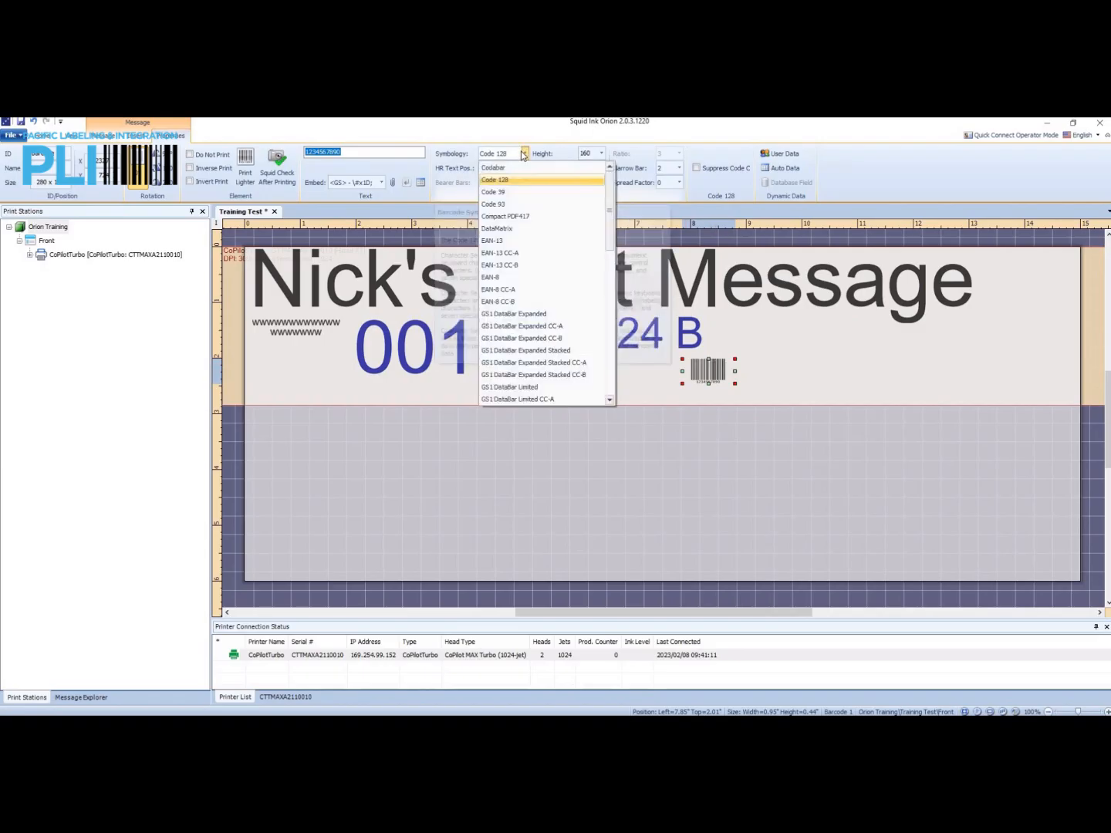
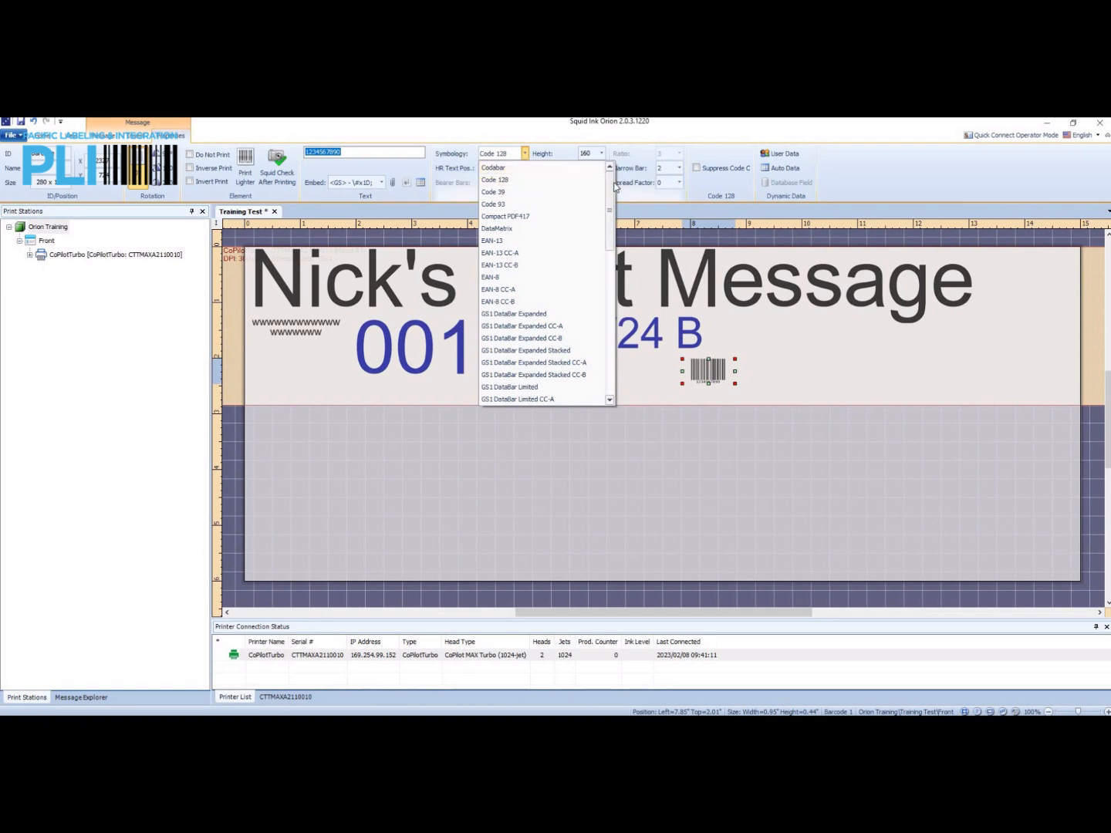
drag(615, 192, 600, 342)
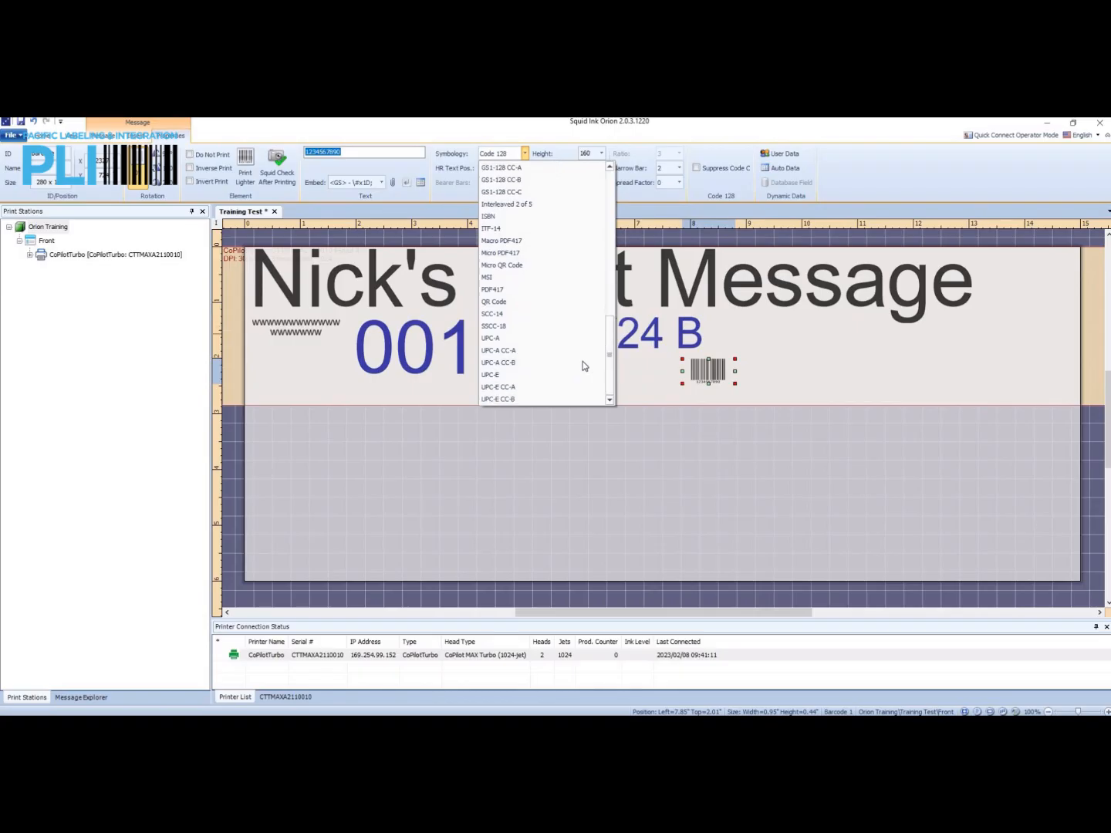
click(567, 338)
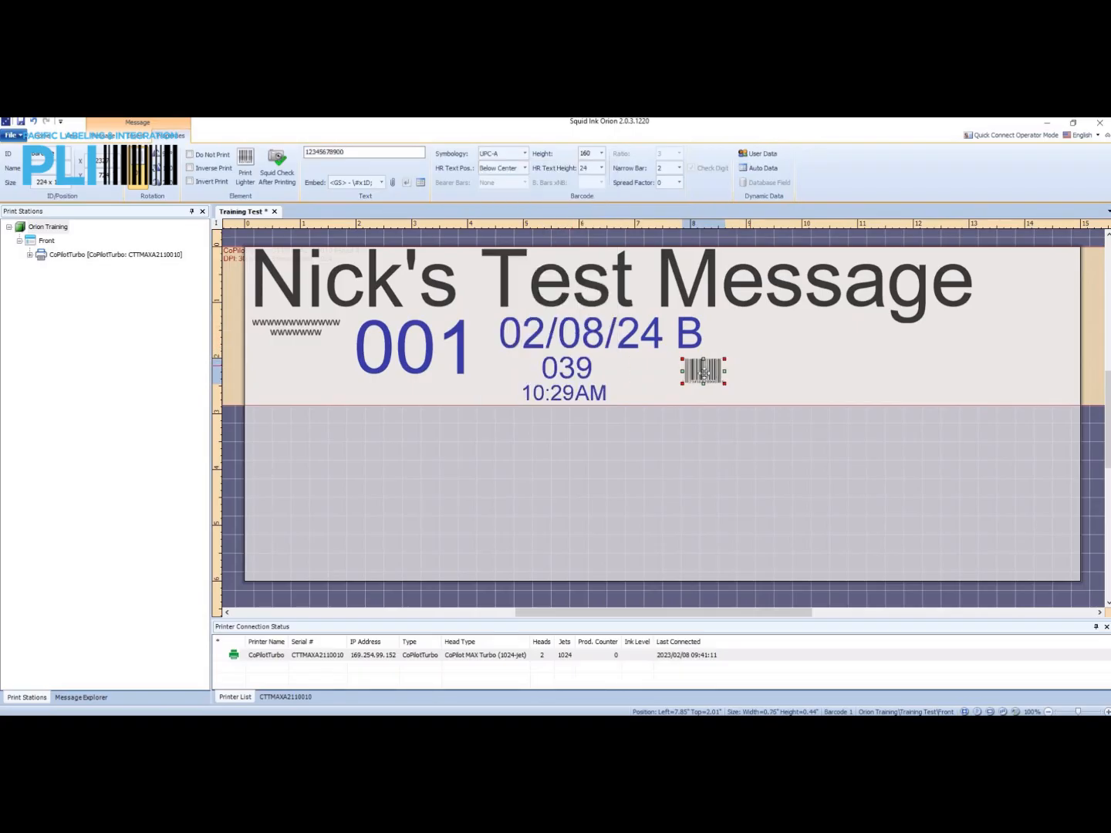
click(525, 154)
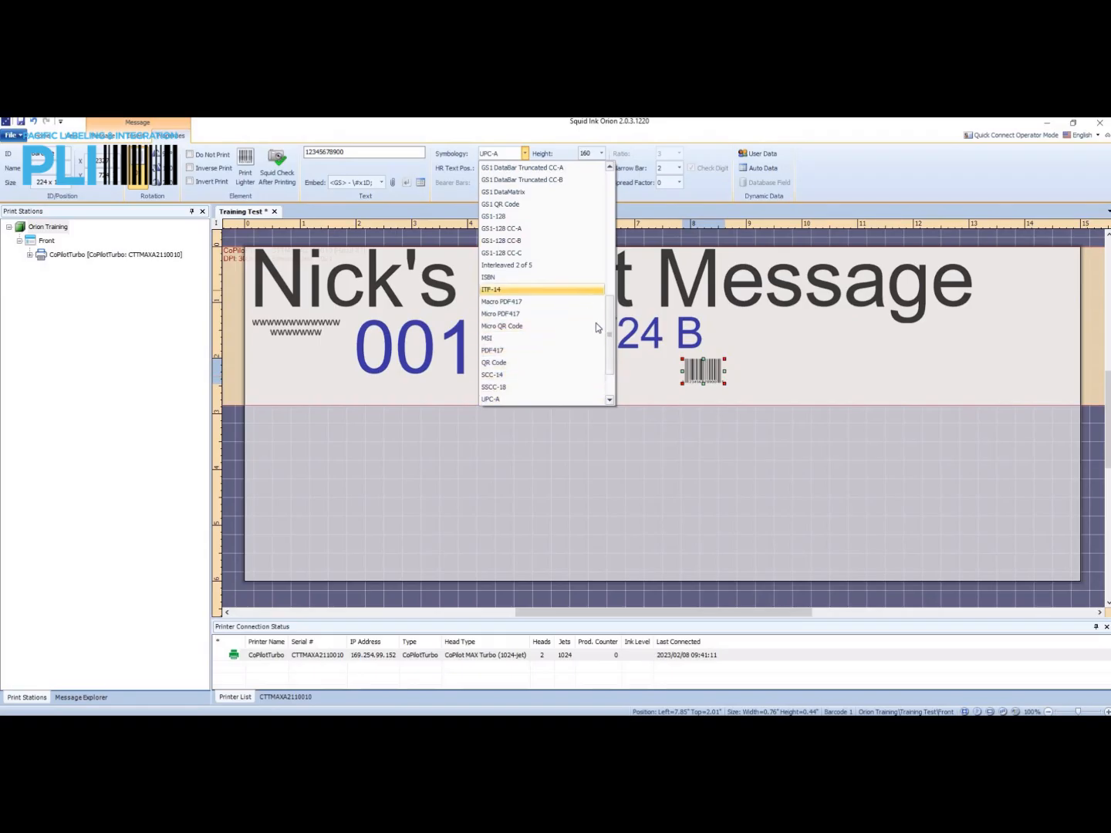
drag(608, 331, 617, 181)
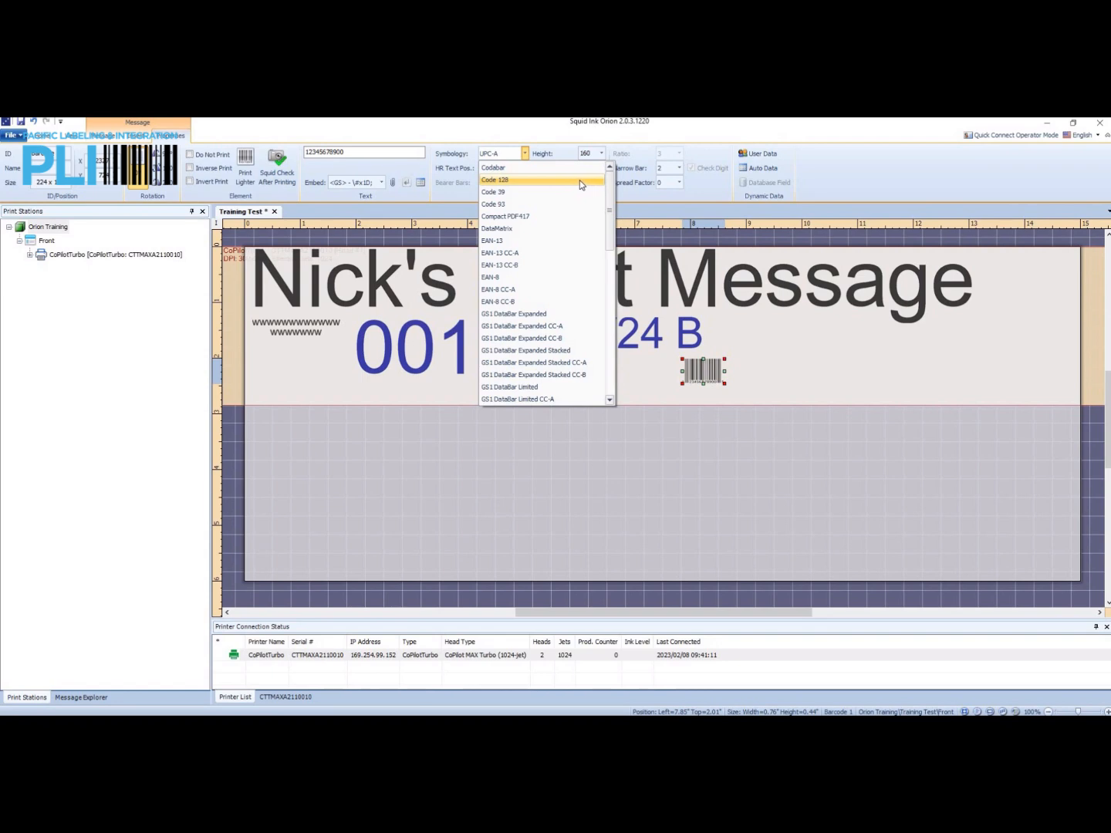
click(517, 180)
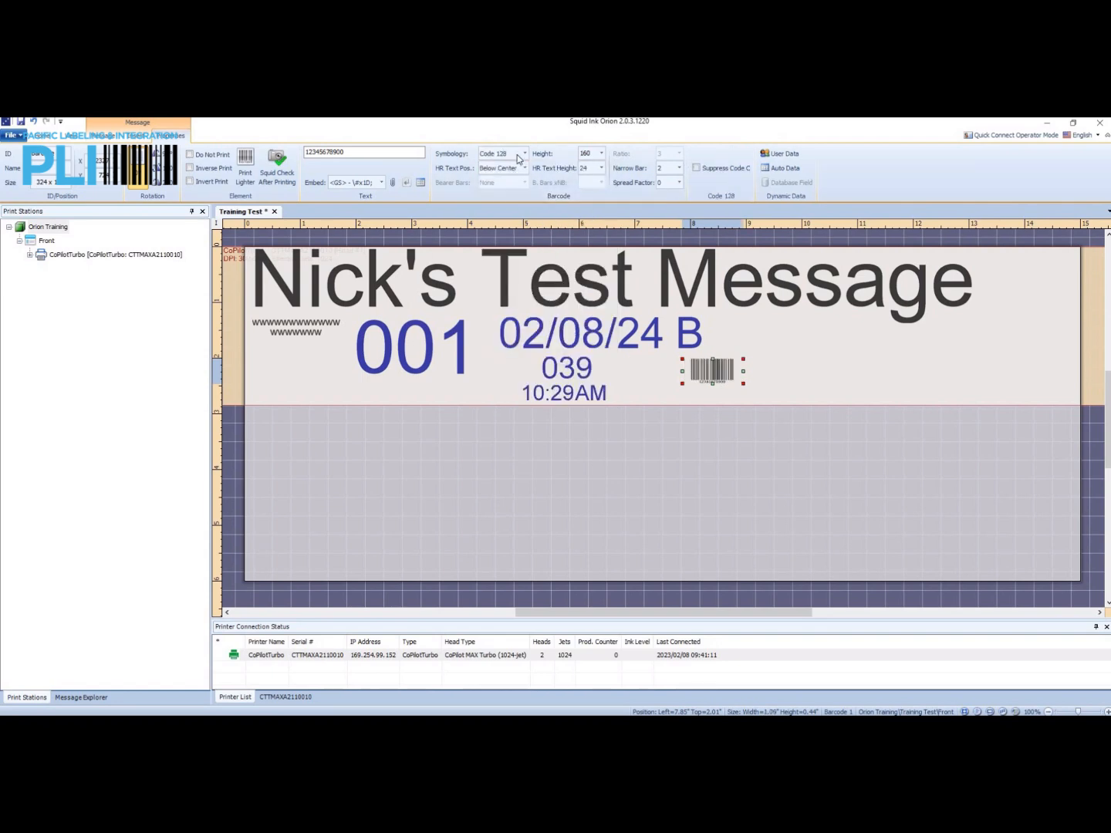
Set the barcode's height to 192 and move it to about 7.32" from the left and 1.96" from the upper edge.
click(602, 154)
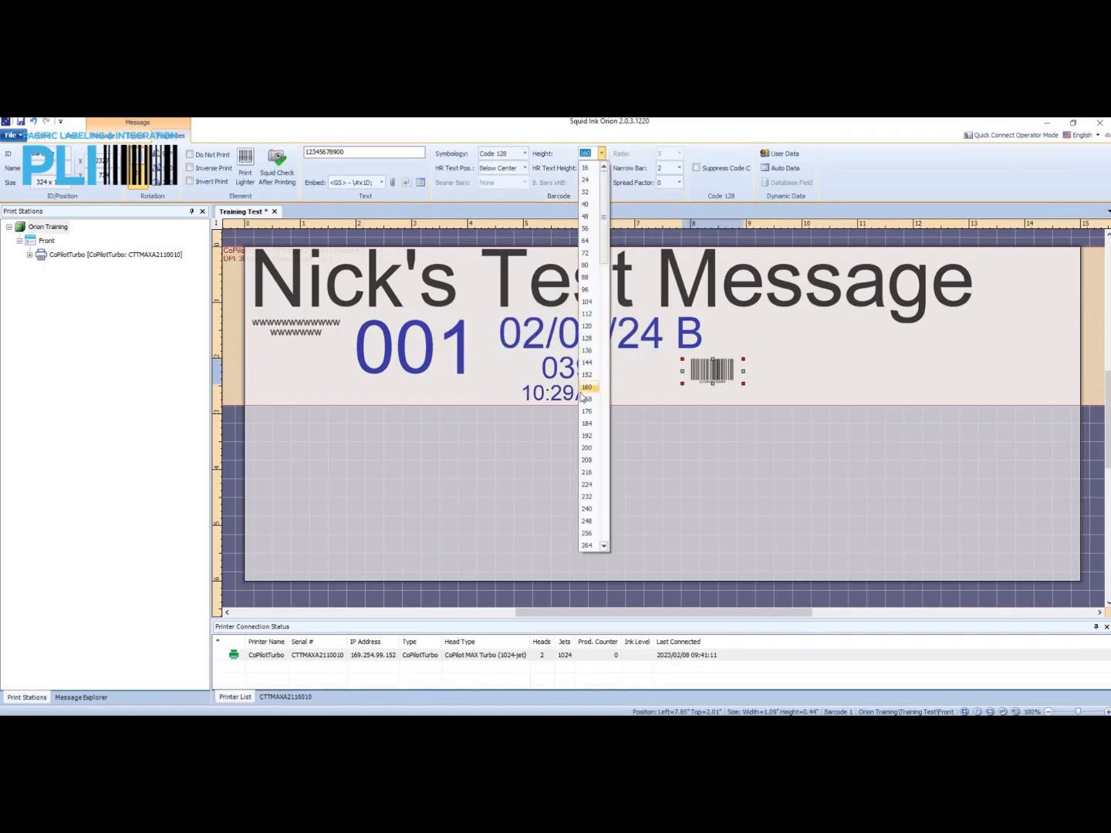
click(587, 436)
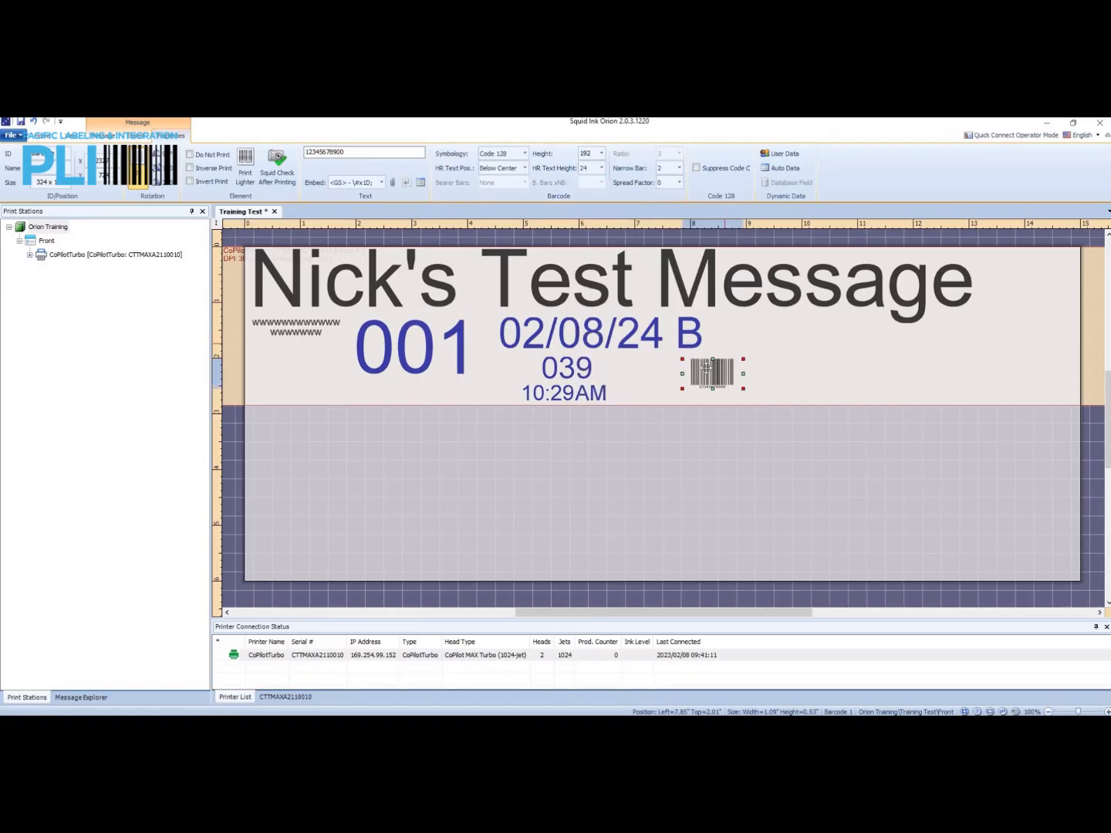
drag(689, 375, 661, 372)
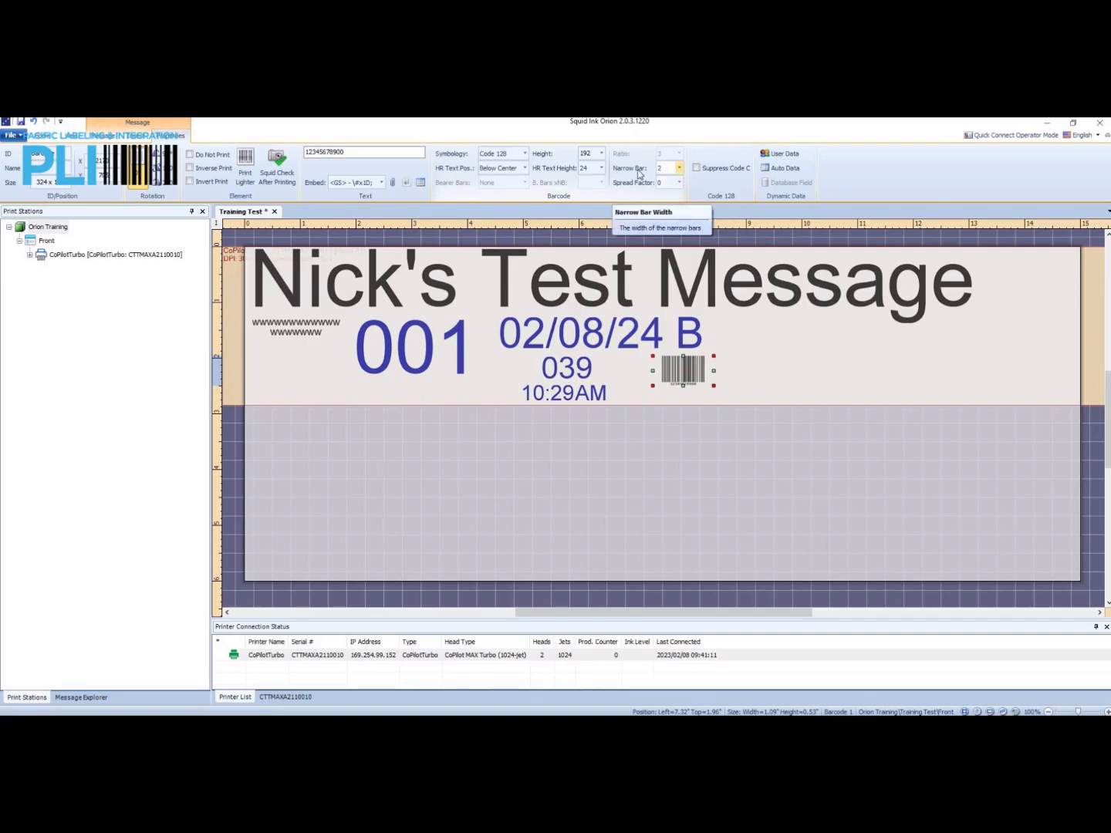
Try a narrow bar width of 5, set it to 7, and move the barcode to about 7.13" from the left and 1.97" from the upper edge.
click(679, 168)
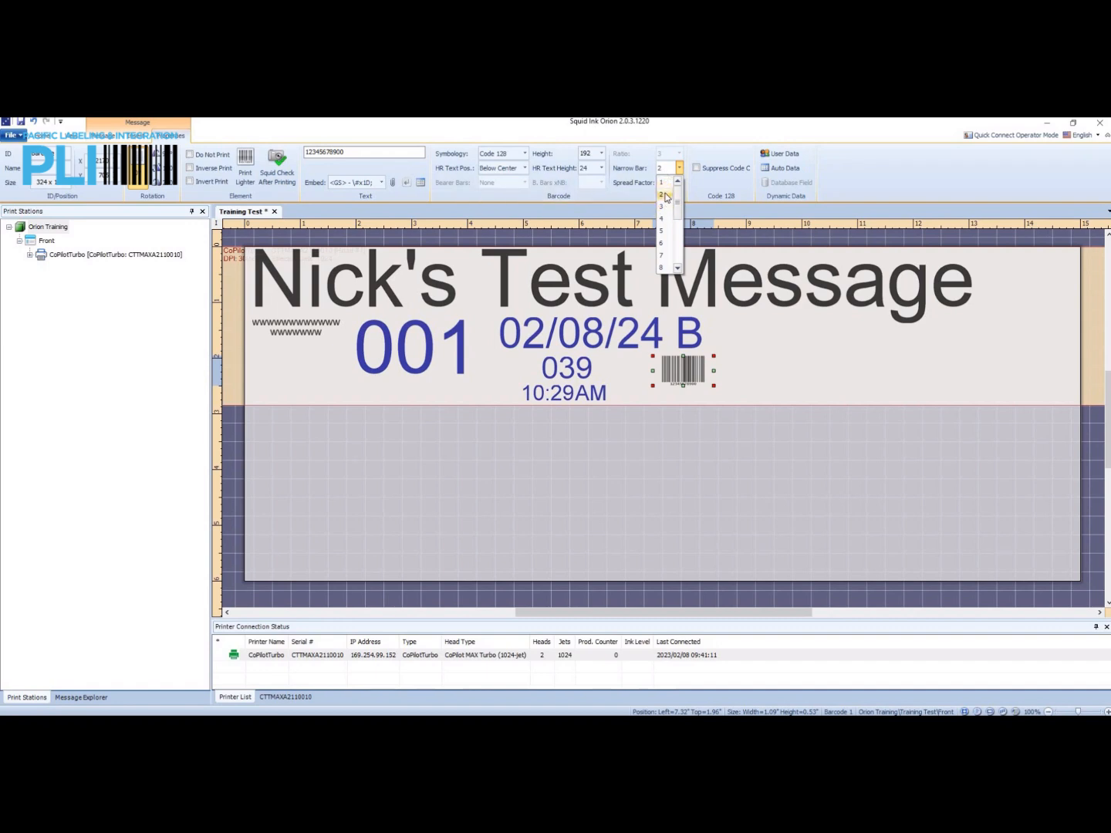
click(664, 231)
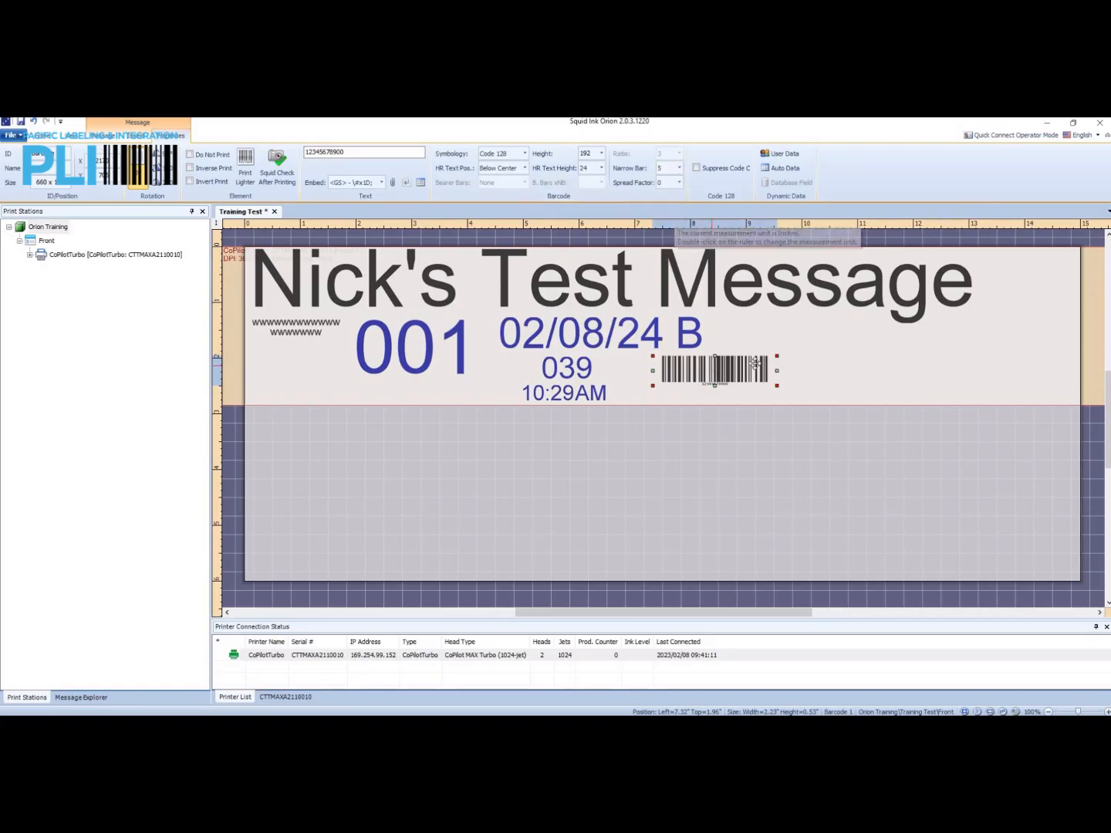
click(679, 168)
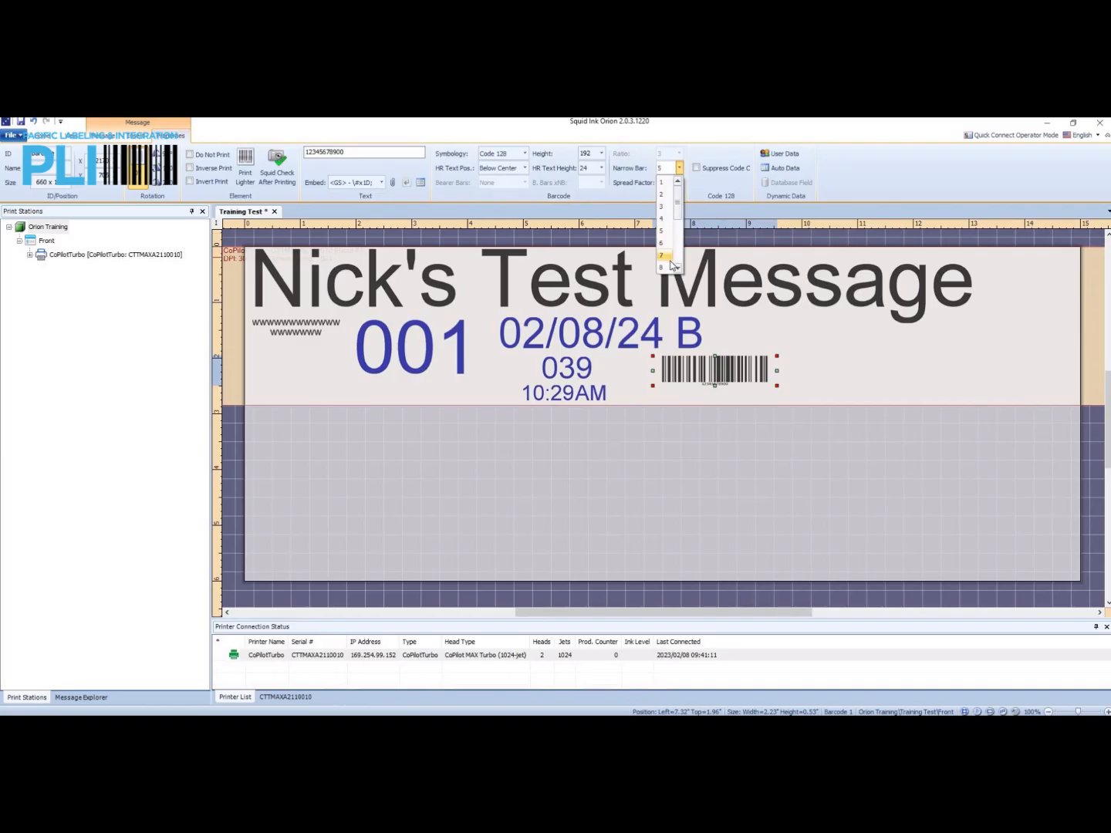
click(667, 257)
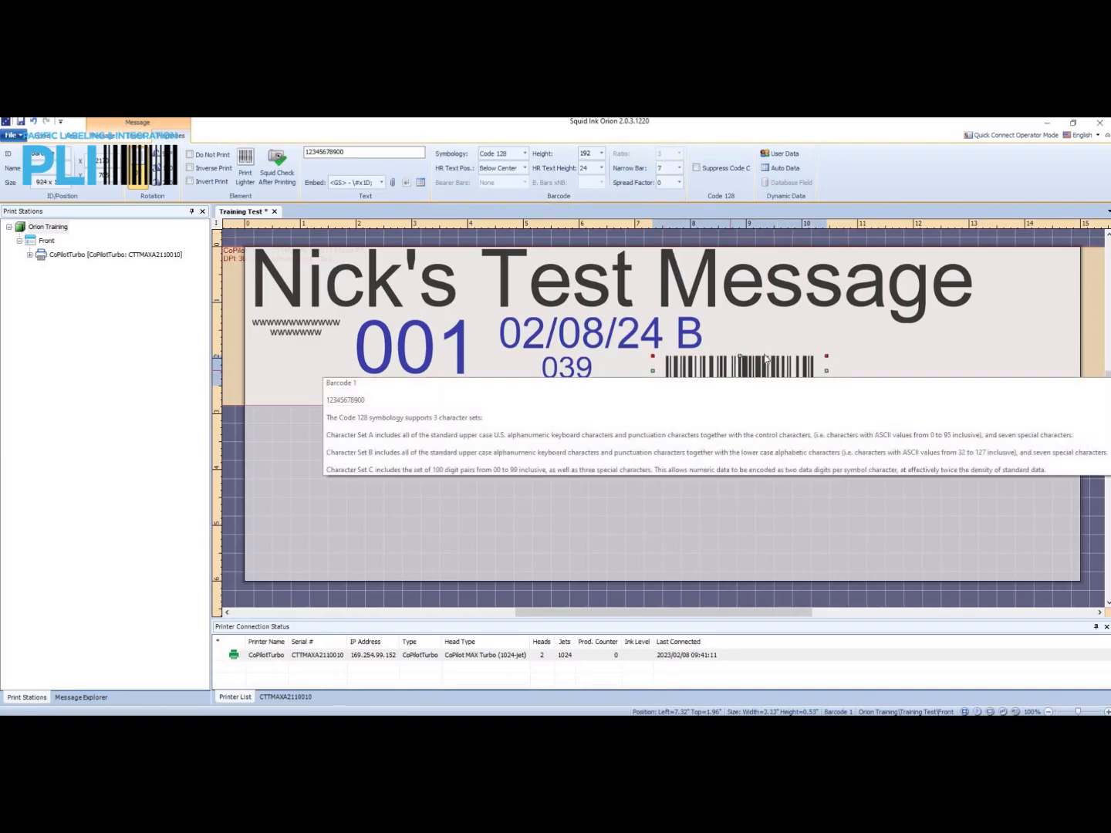
mouse_move(782, 357)
mouse_down()
mouse_move(765, 361)
mouse_move(775, 362)
mouse_up()
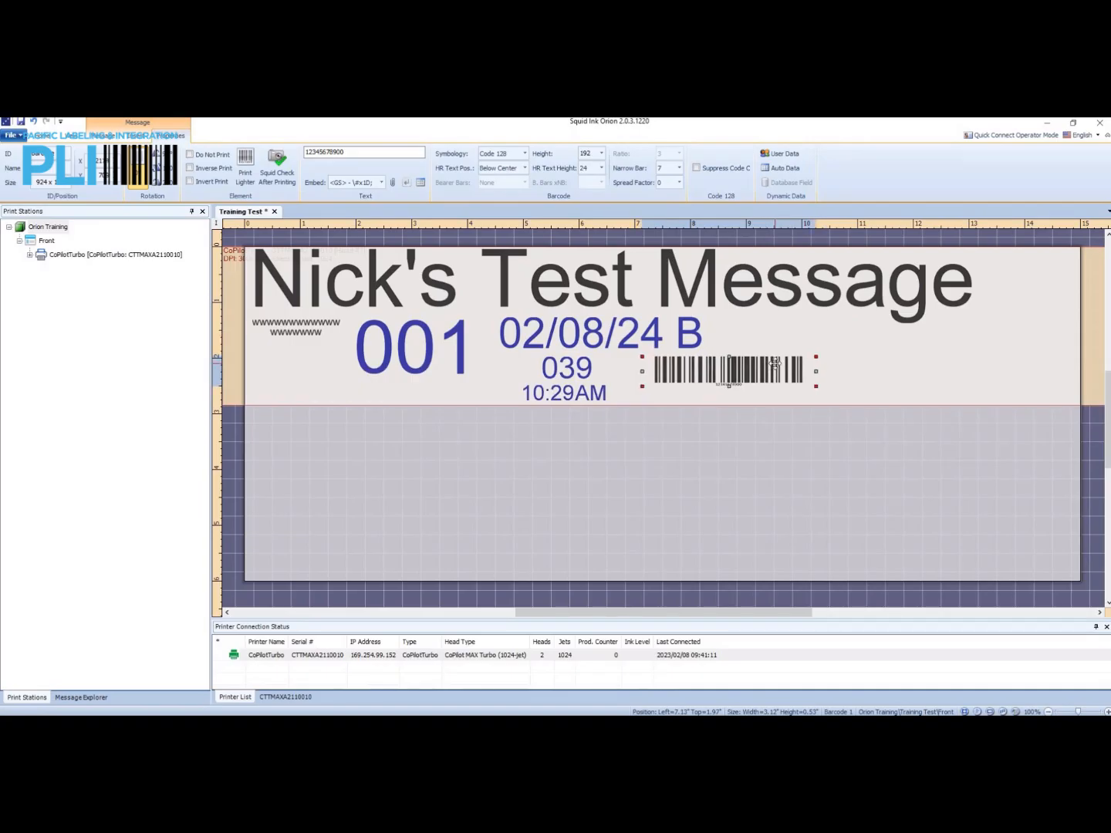
Try spread factors of 2 and 3 for the barcode, and set the spread factor back to 0.
click(679, 183)
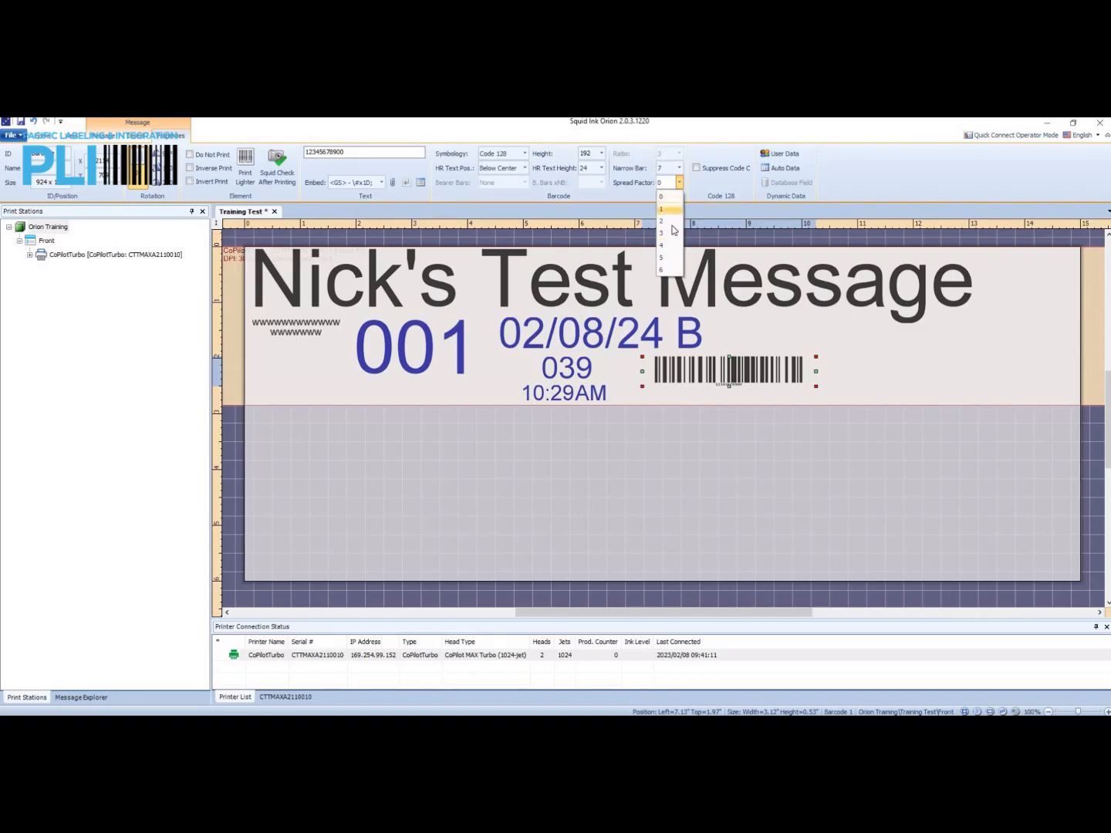
click(676, 224)
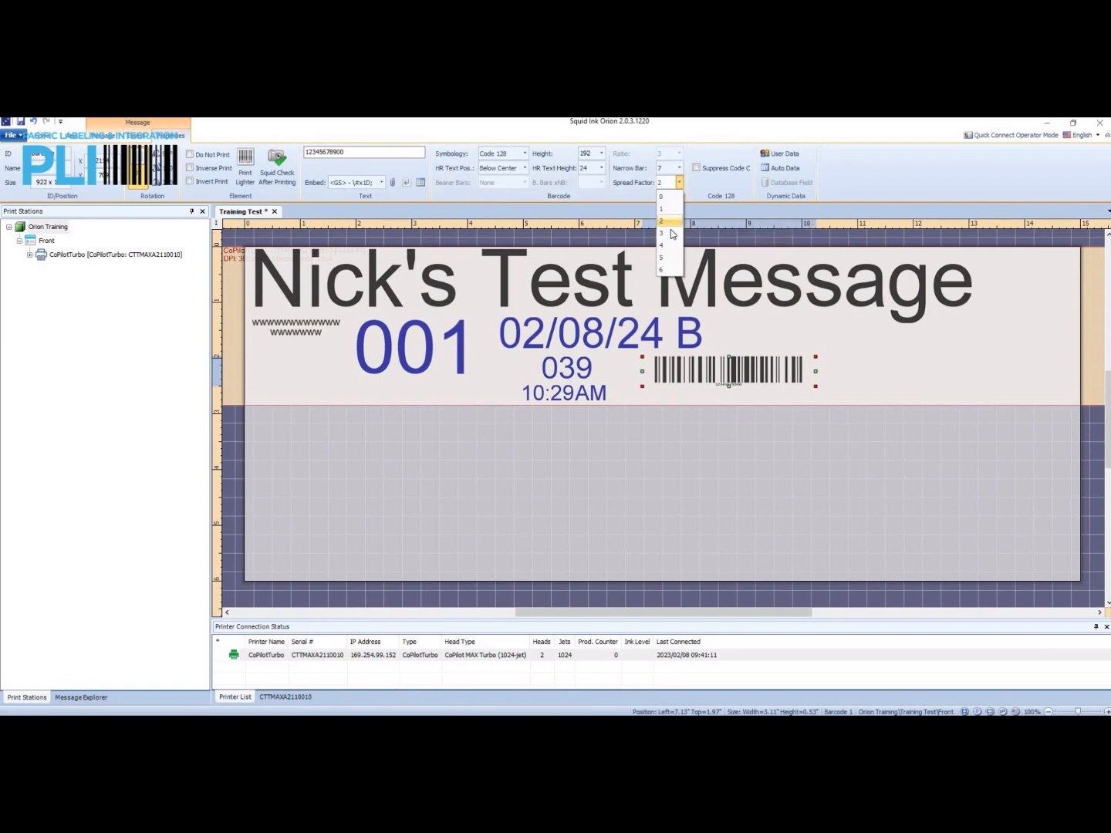
click(671, 233)
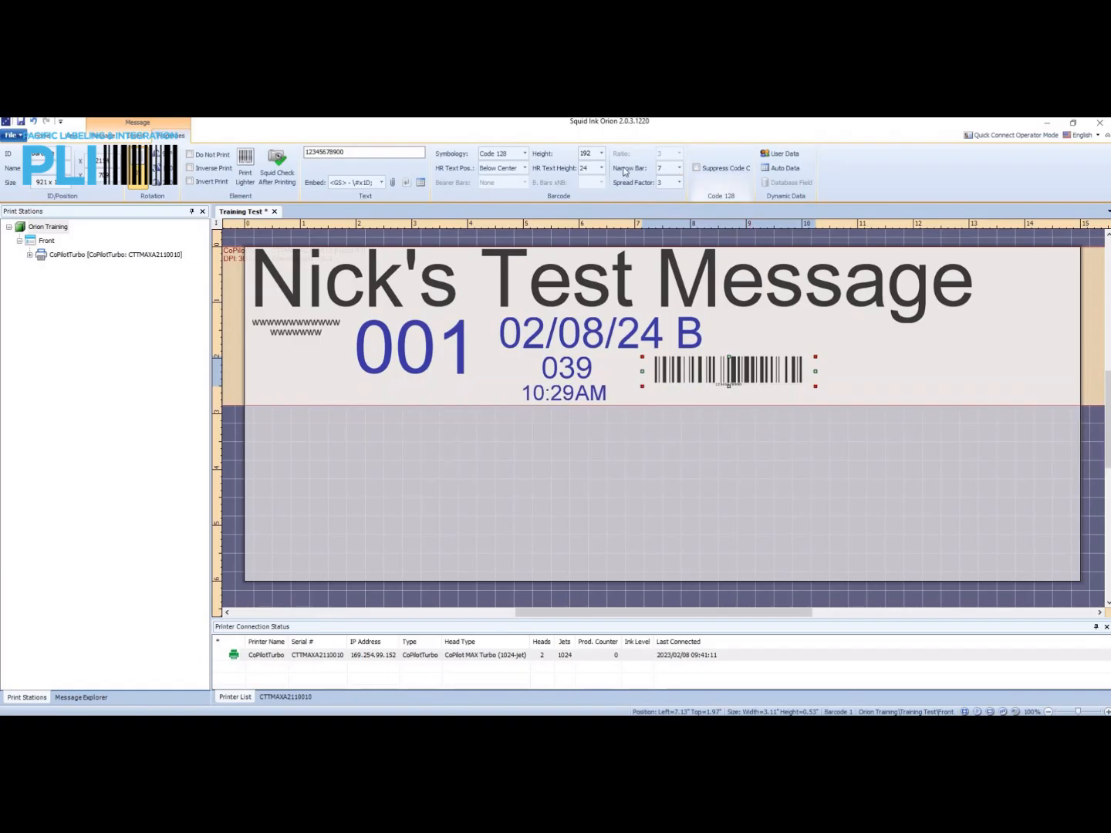
click(679, 184)
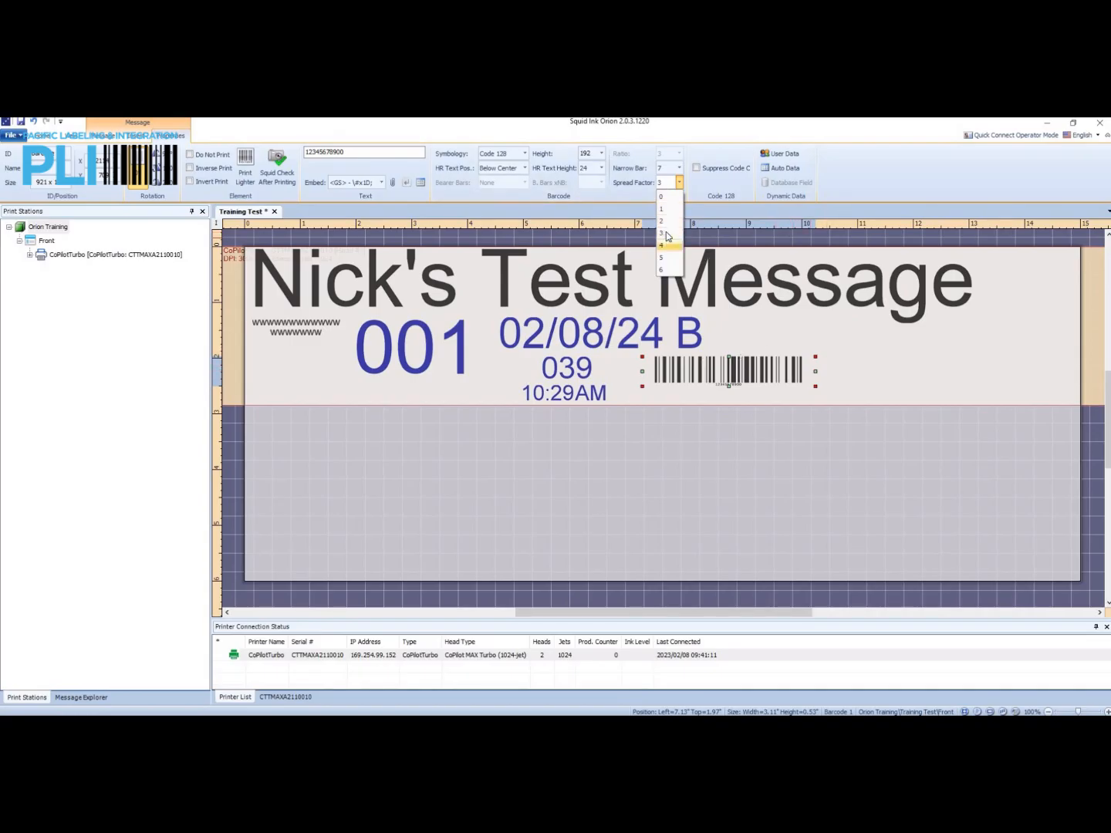
click(739, 362)
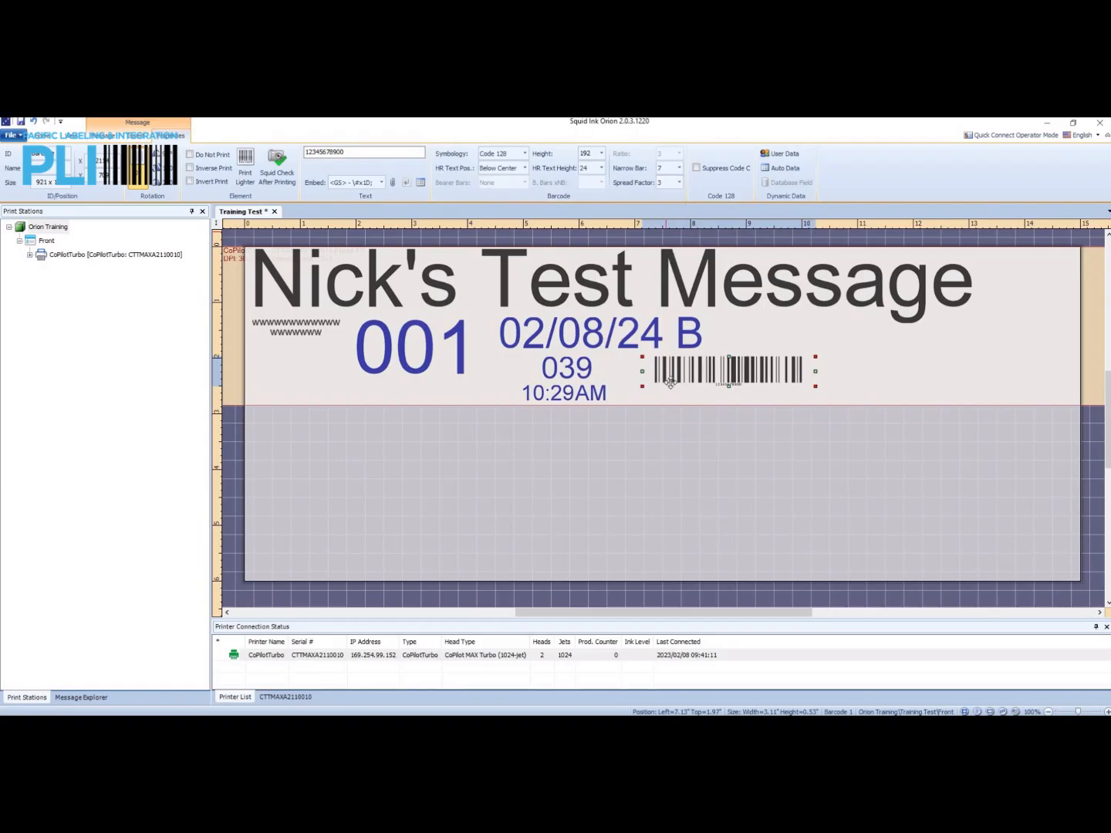
click(679, 182)
click(669, 199)
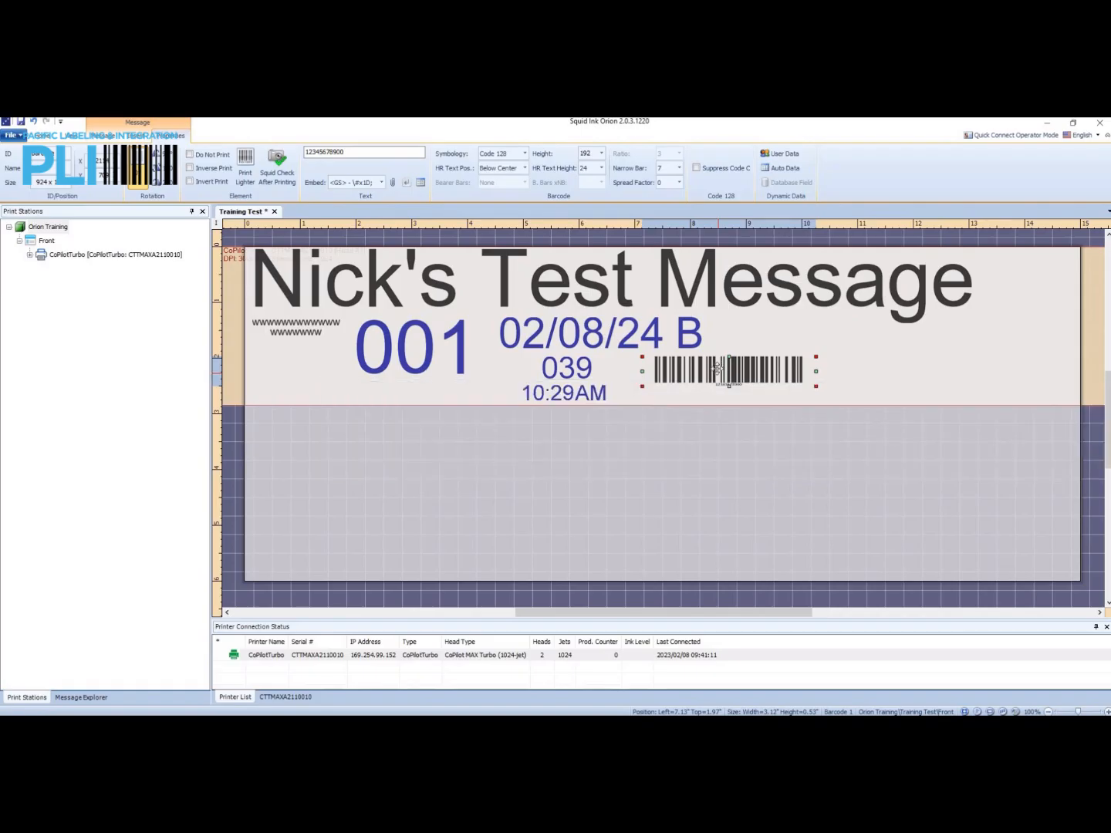
Try the Code 39 symbology for the barcode, and return it to Code 128.
click(524, 158)
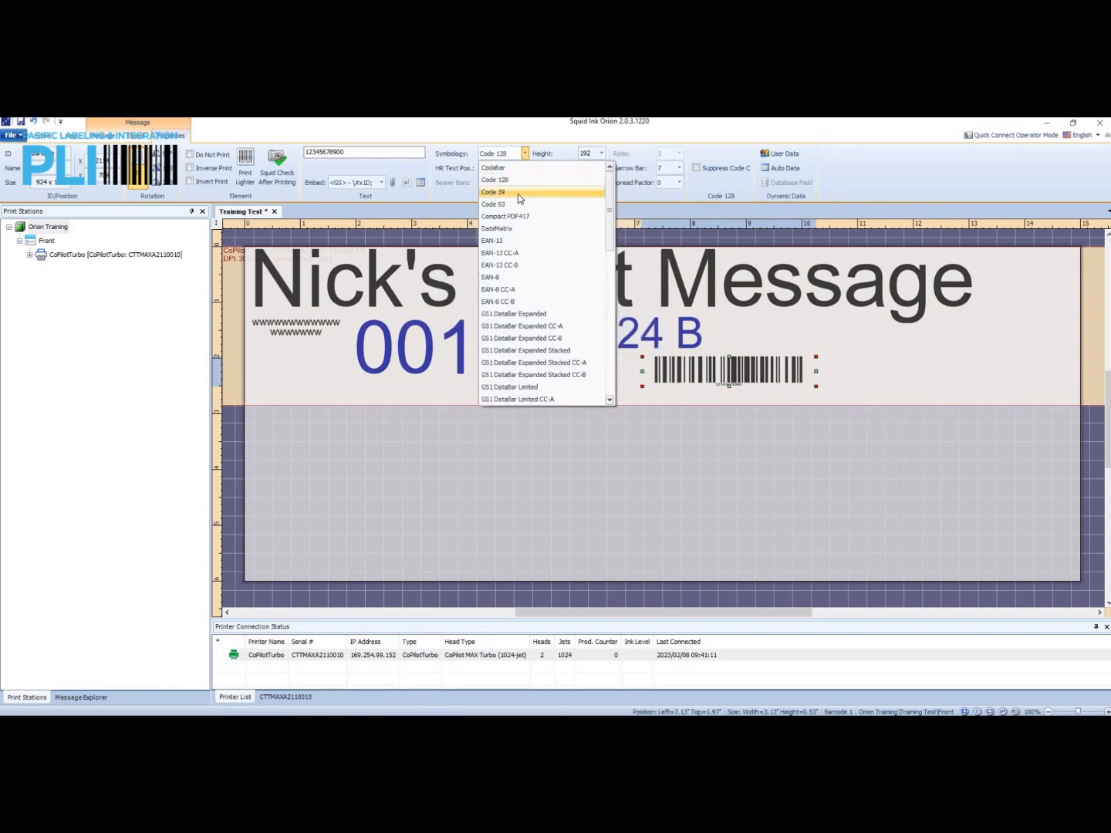
click(517, 194)
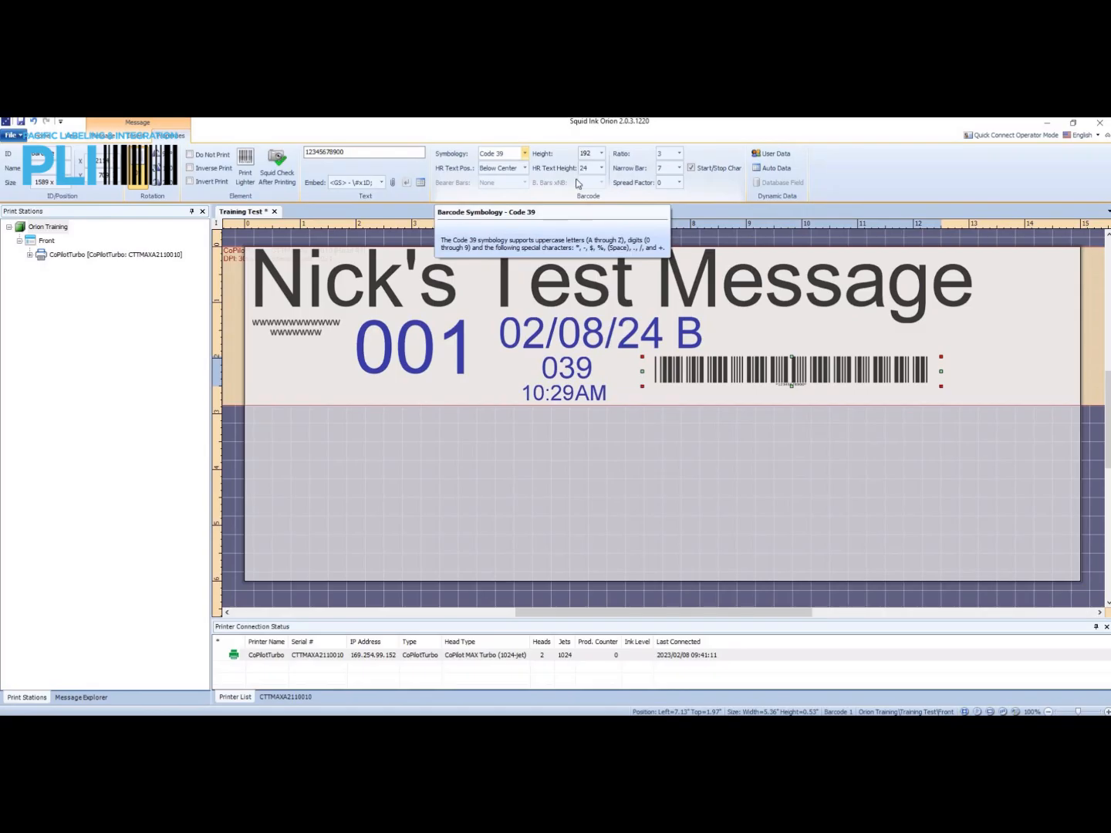
click(525, 154)
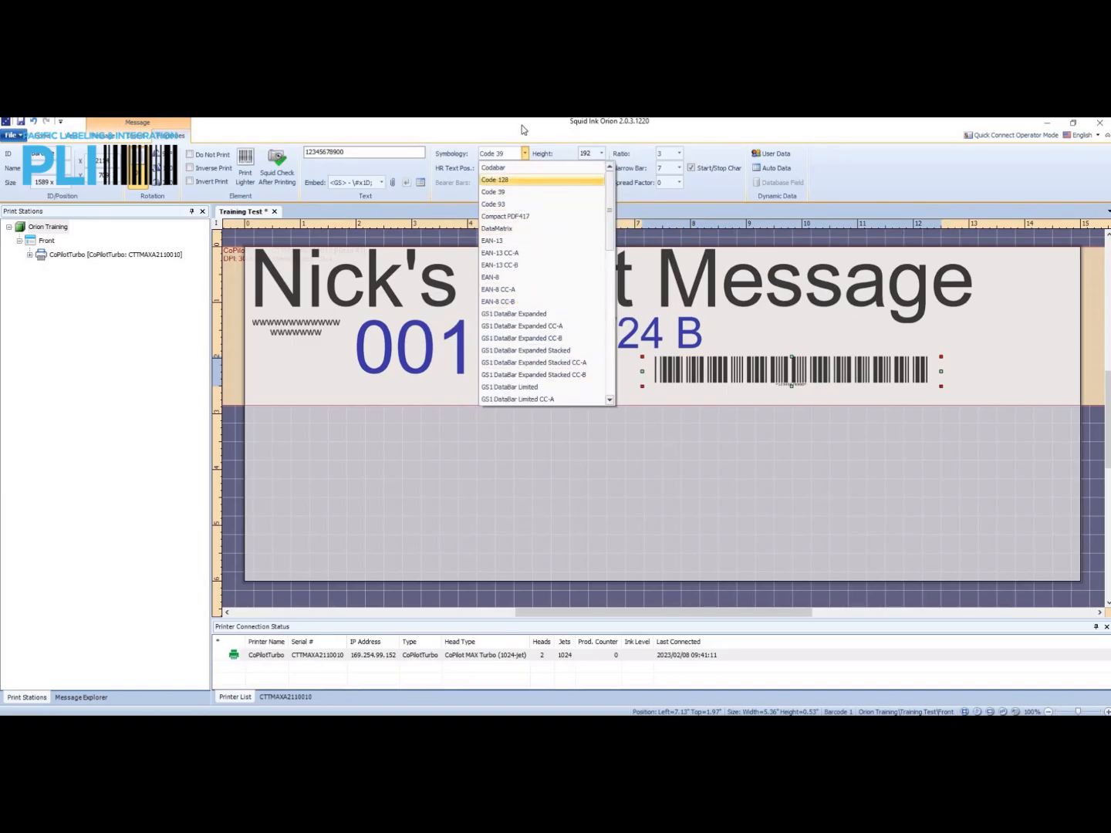
click(524, 153)
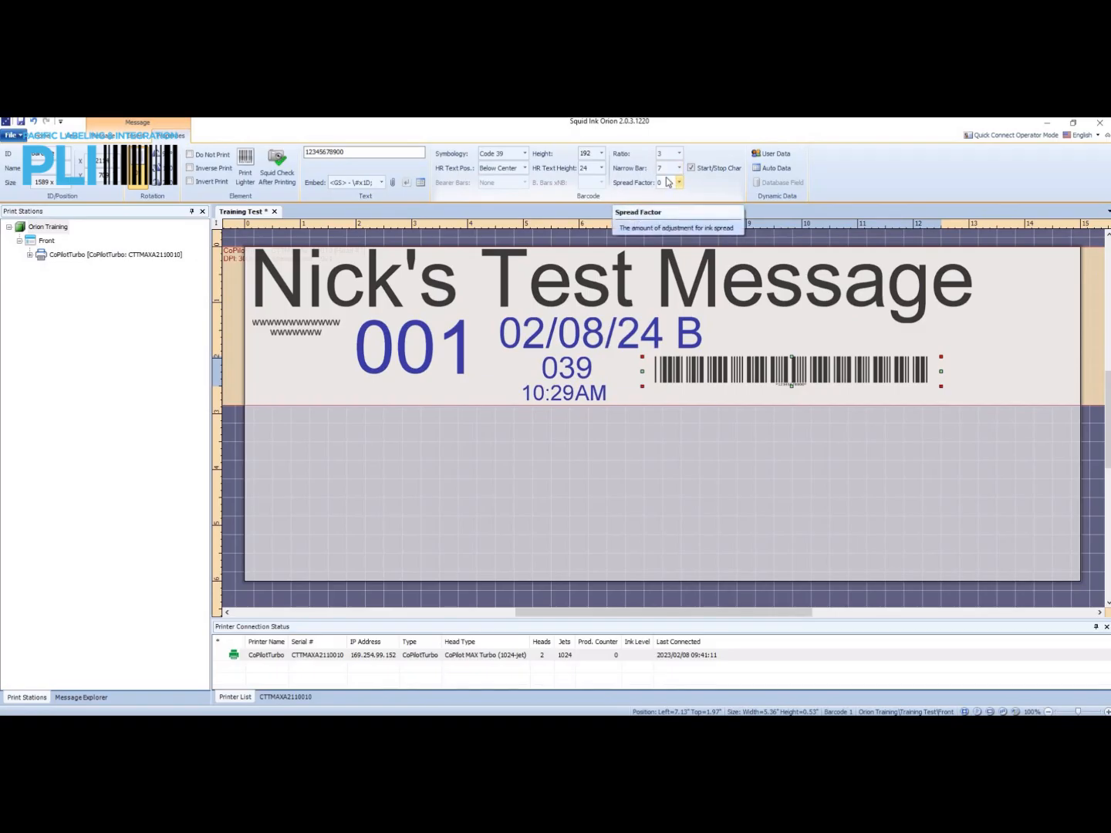
click(525, 153)
click(513, 180)
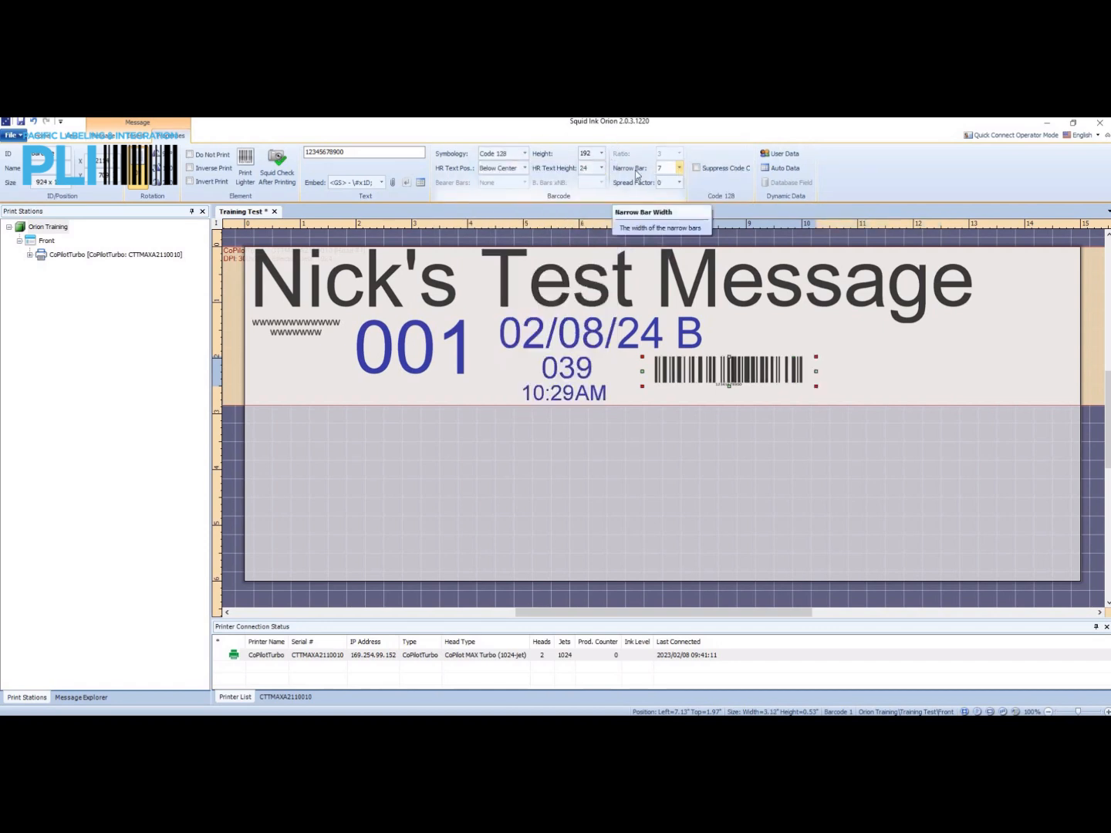
Set the Code 128 barcode's spread factor to 2.
click(677, 183)
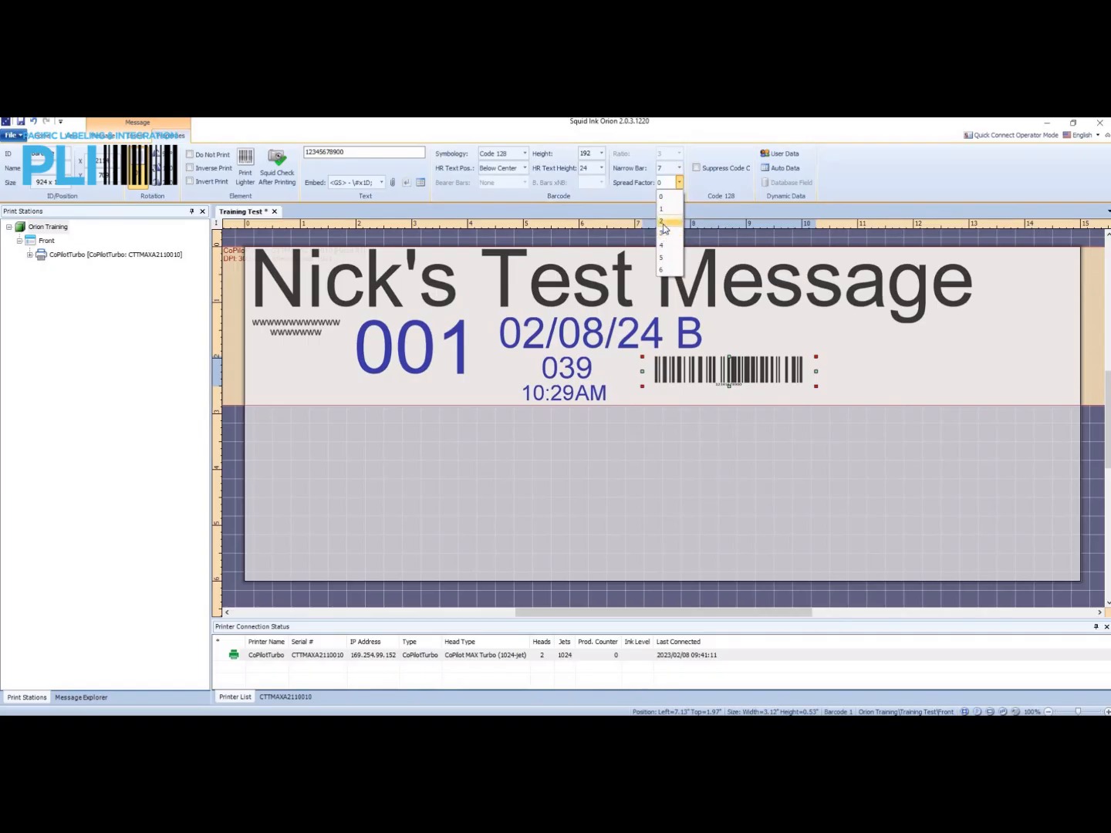
click(663, 224)
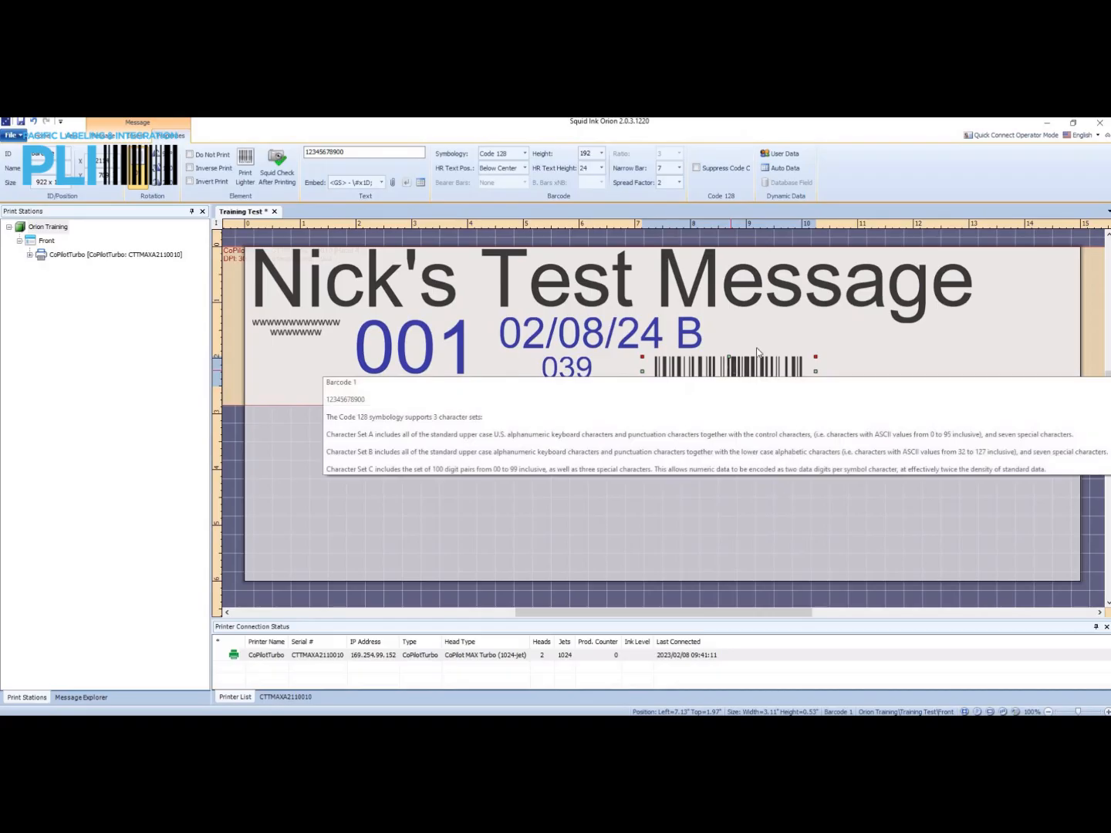
Move the Code 128 barcode to about 6.81" from the left and 2.04" from the upper edge of the message.
drag(733, 362, 717, 365)
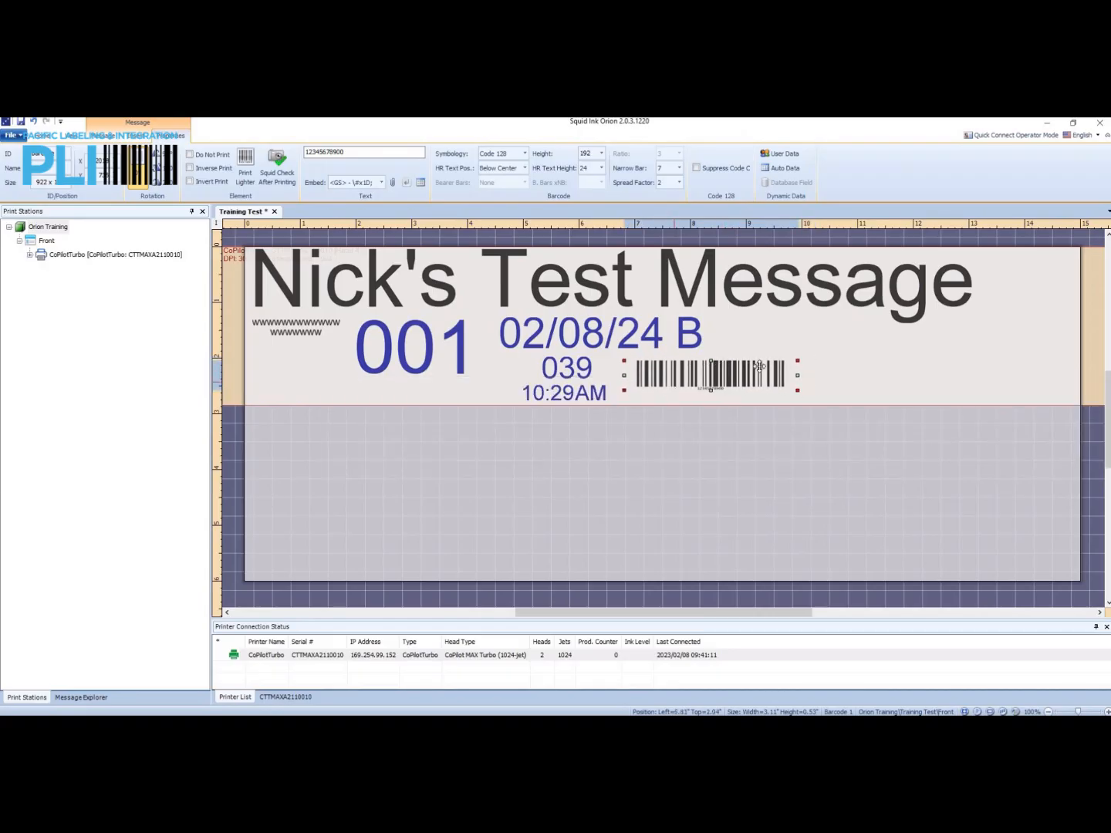
right_click(769, 321)
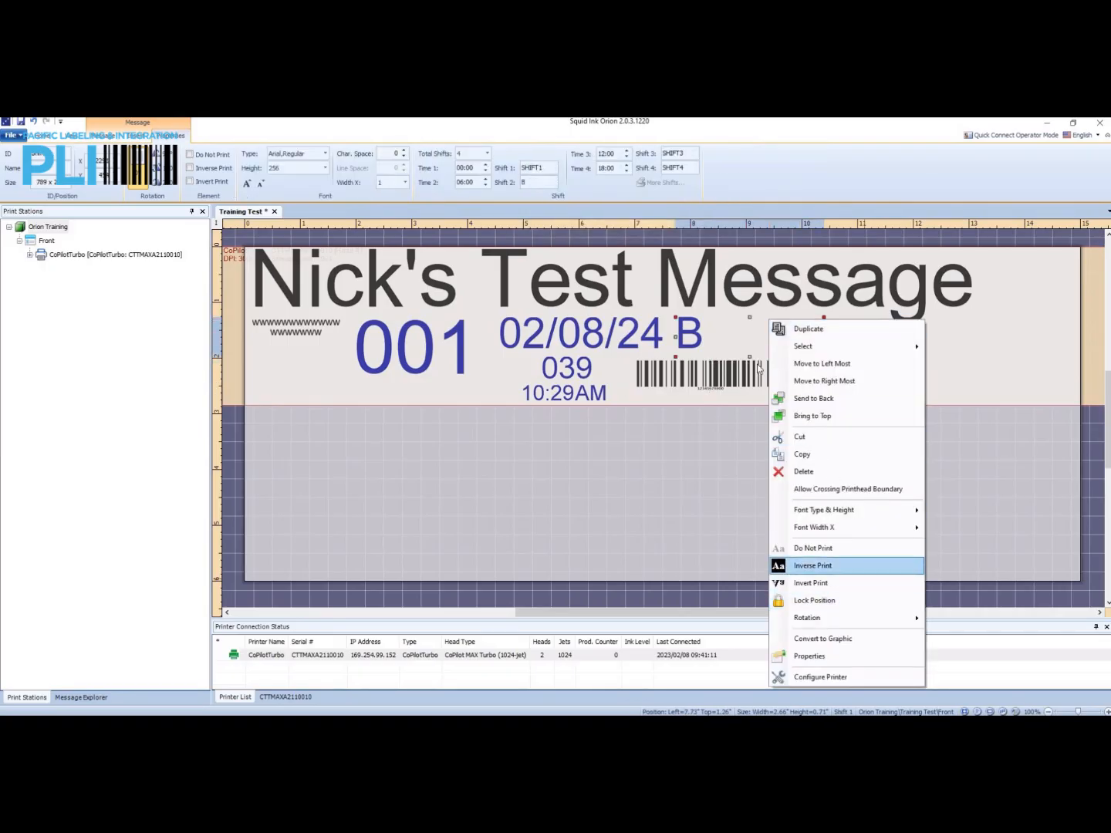
click(838, 332)
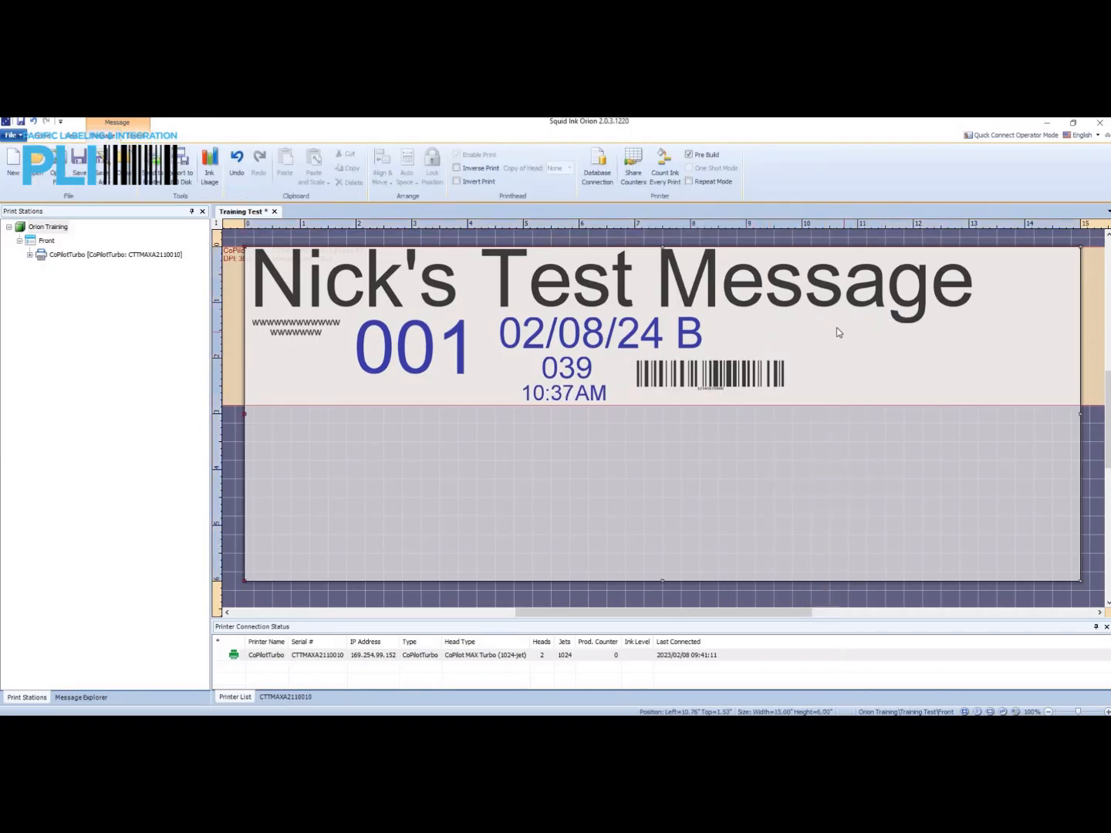
Create a second barcode at about 10.62" from the left and 1.45" from the upper edge, using the DataMatrix symbology.
right_click(837, 333)
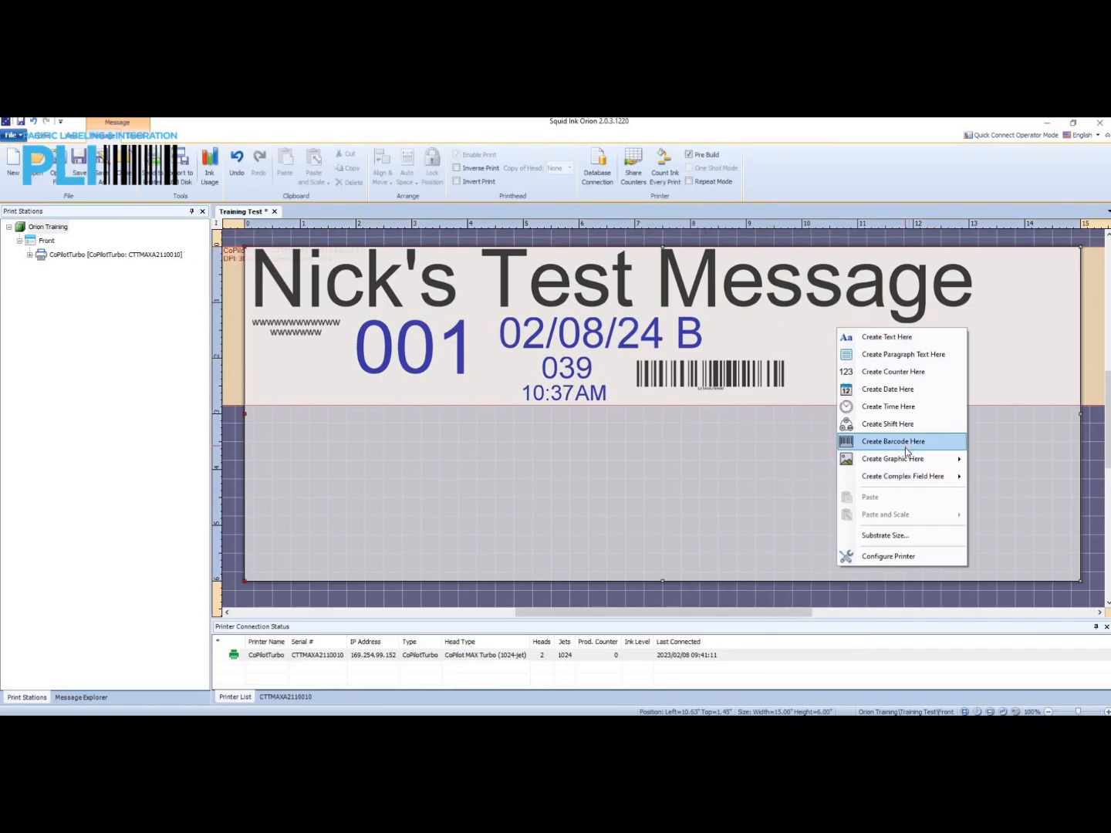
click(906, 449)
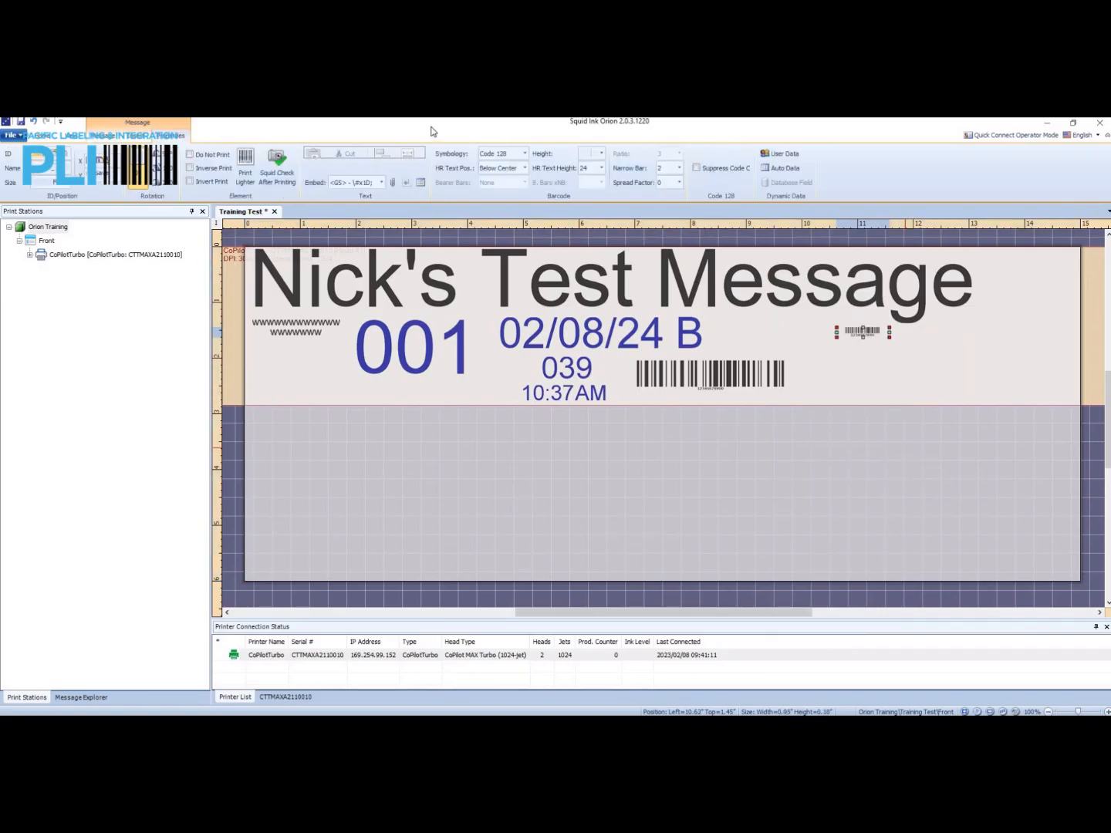
click(524, 155)
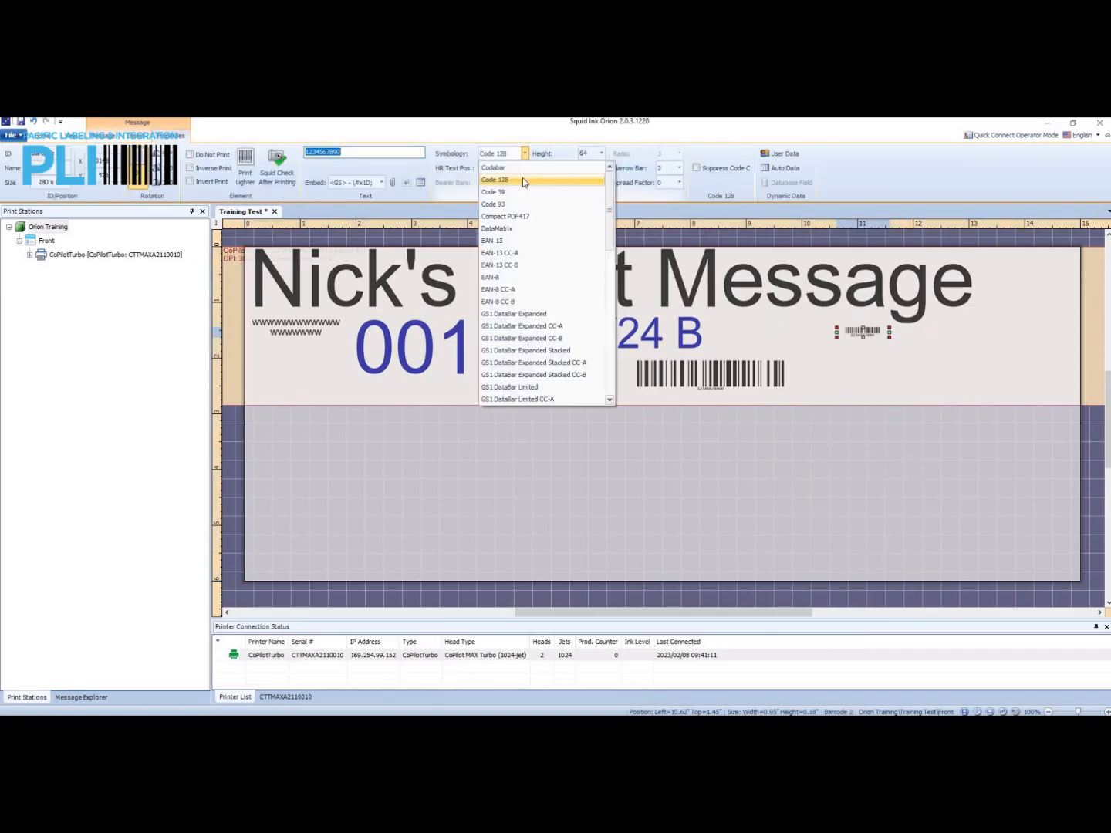
click(522, 229)
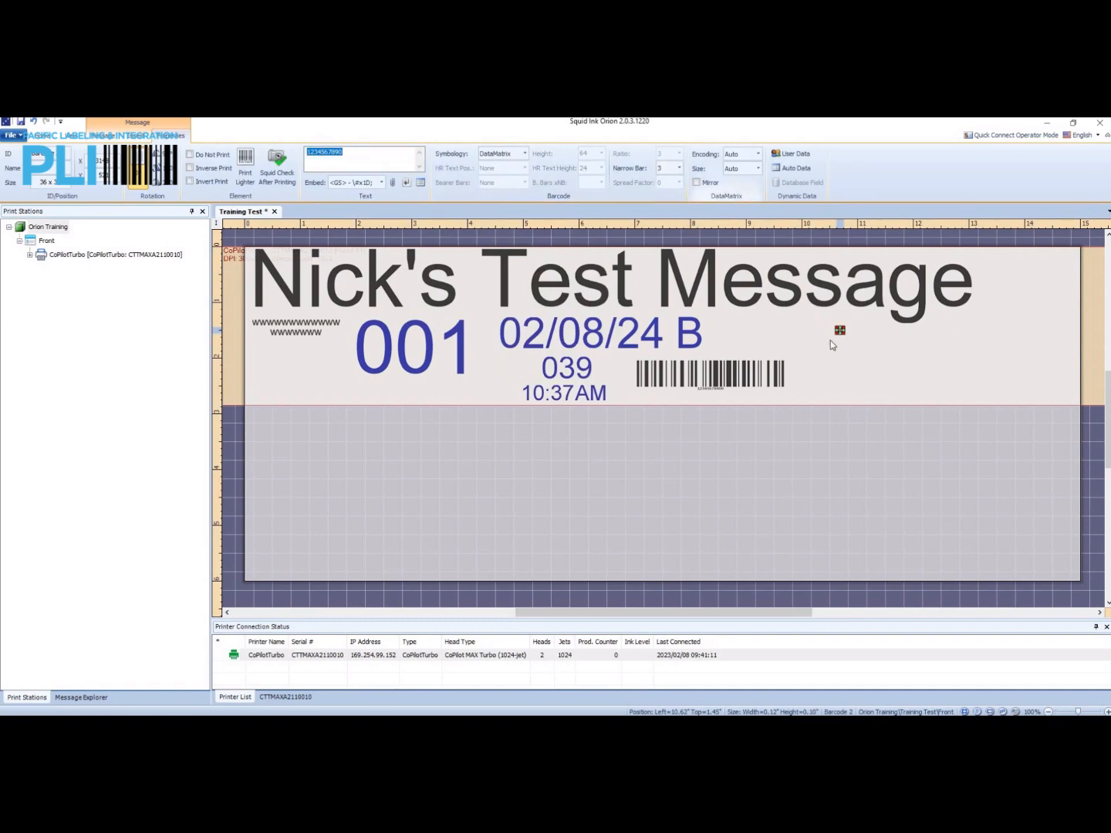
Set the DataMatrix code's narrow bar to 16 and move it to about 8.82" from the left and 1.27" from the upper edge.
click(679, 168)
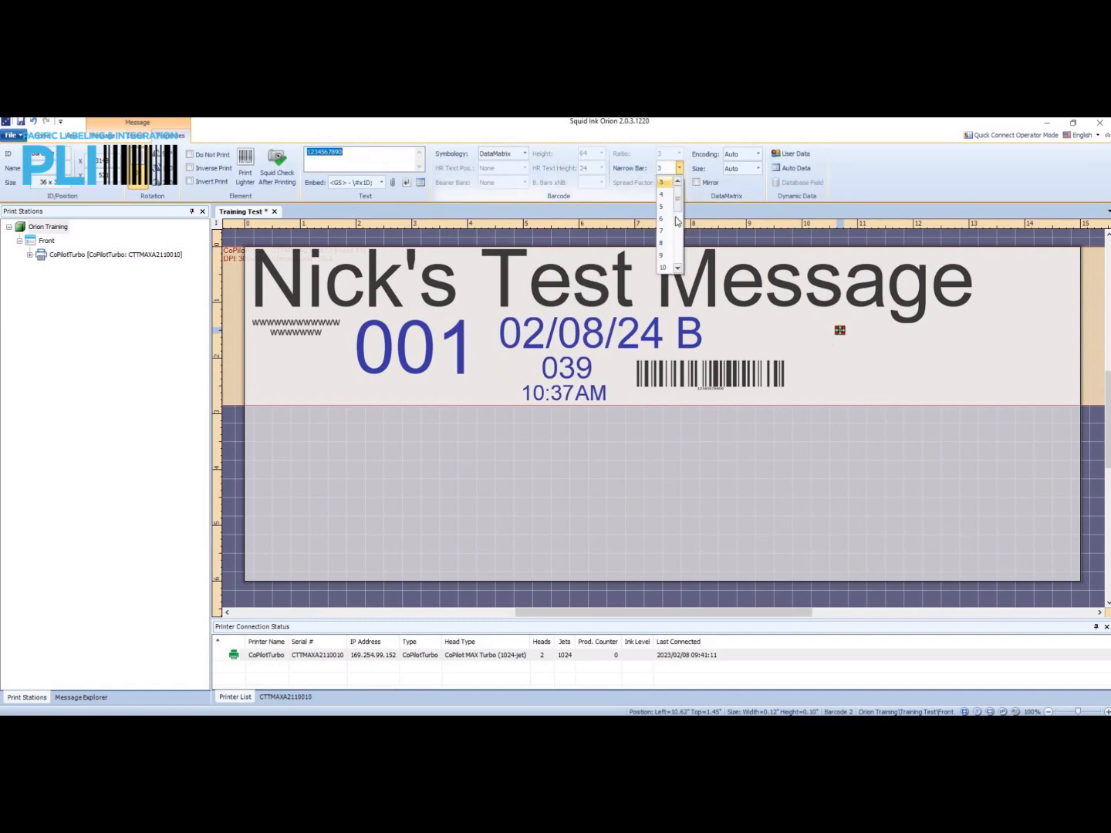
click(669, 260)
click(679, 168)
click(665, 267)
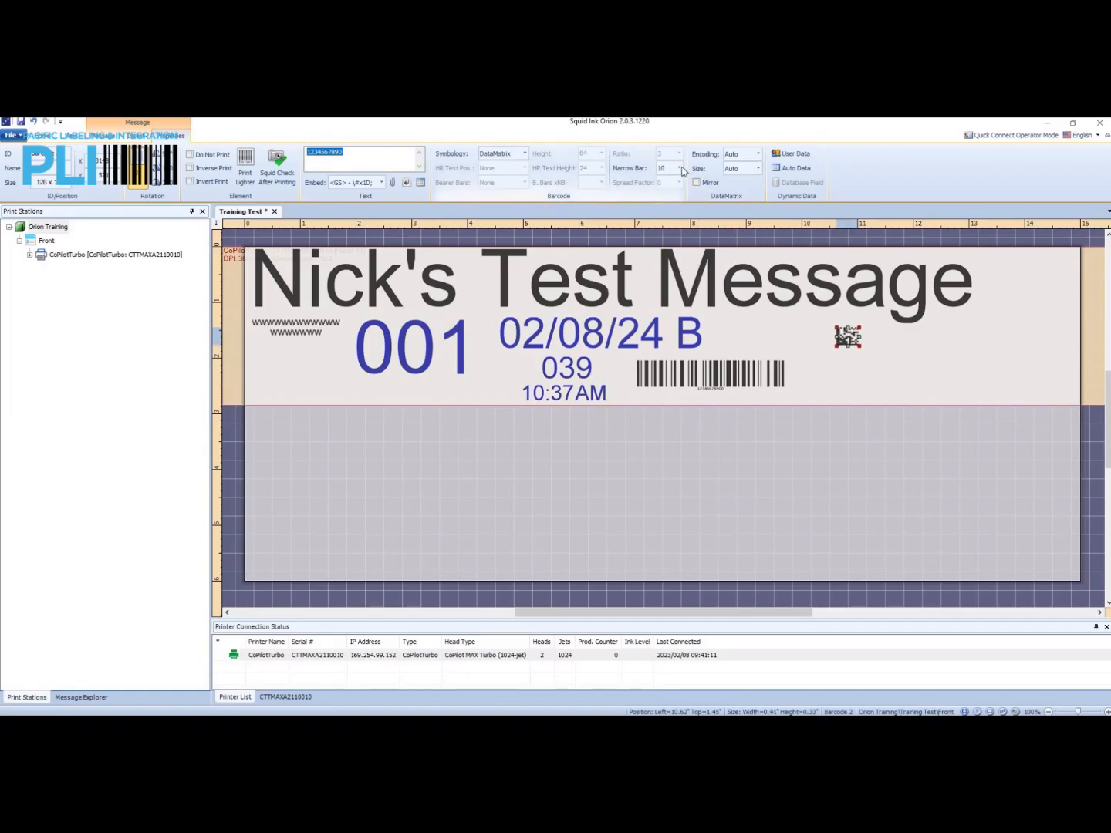
click(679, 169)
drag(680, 198, 674, 233)
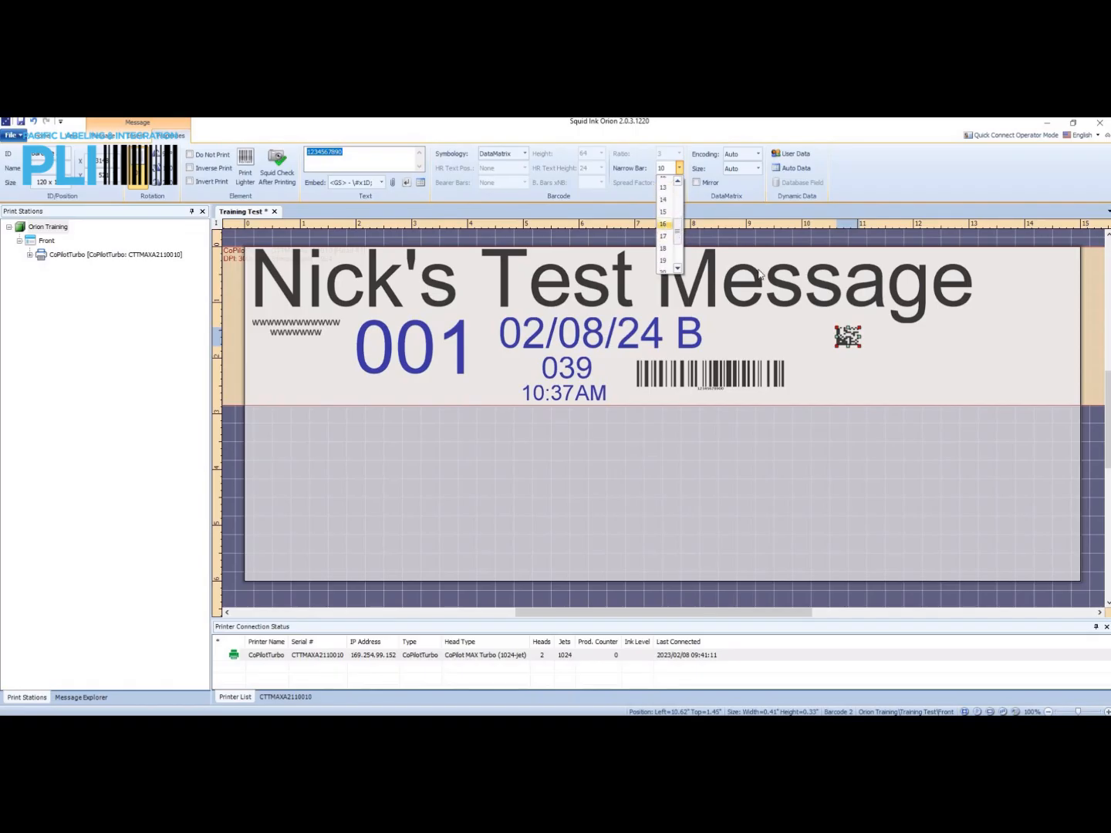
click(663, 225)
drag(834, 337, 741, 332)
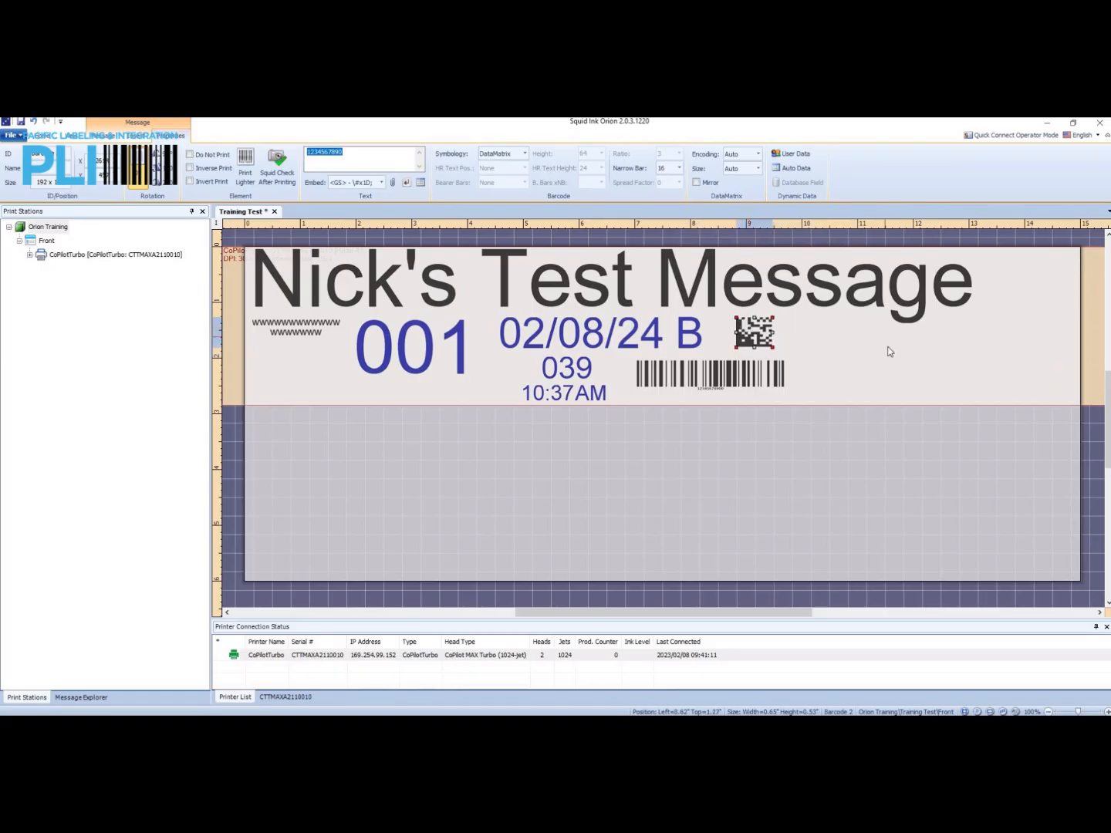
click(821, 363)
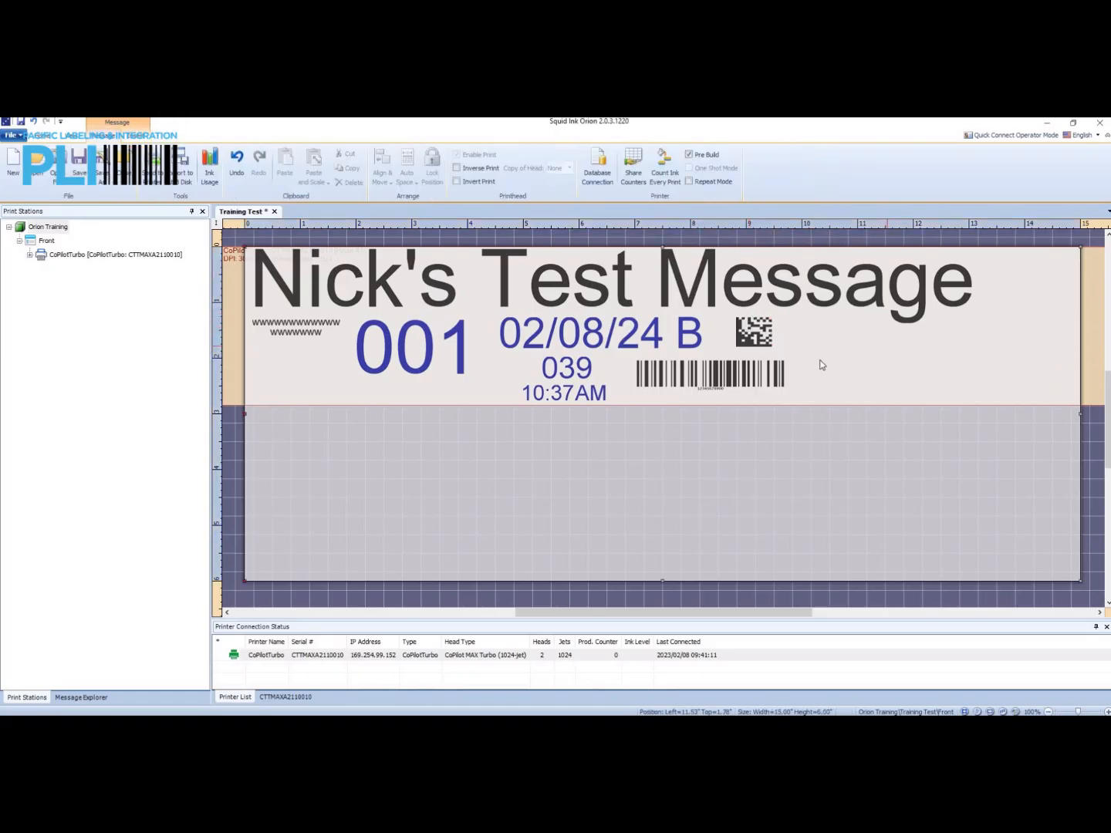
click(750, 334)
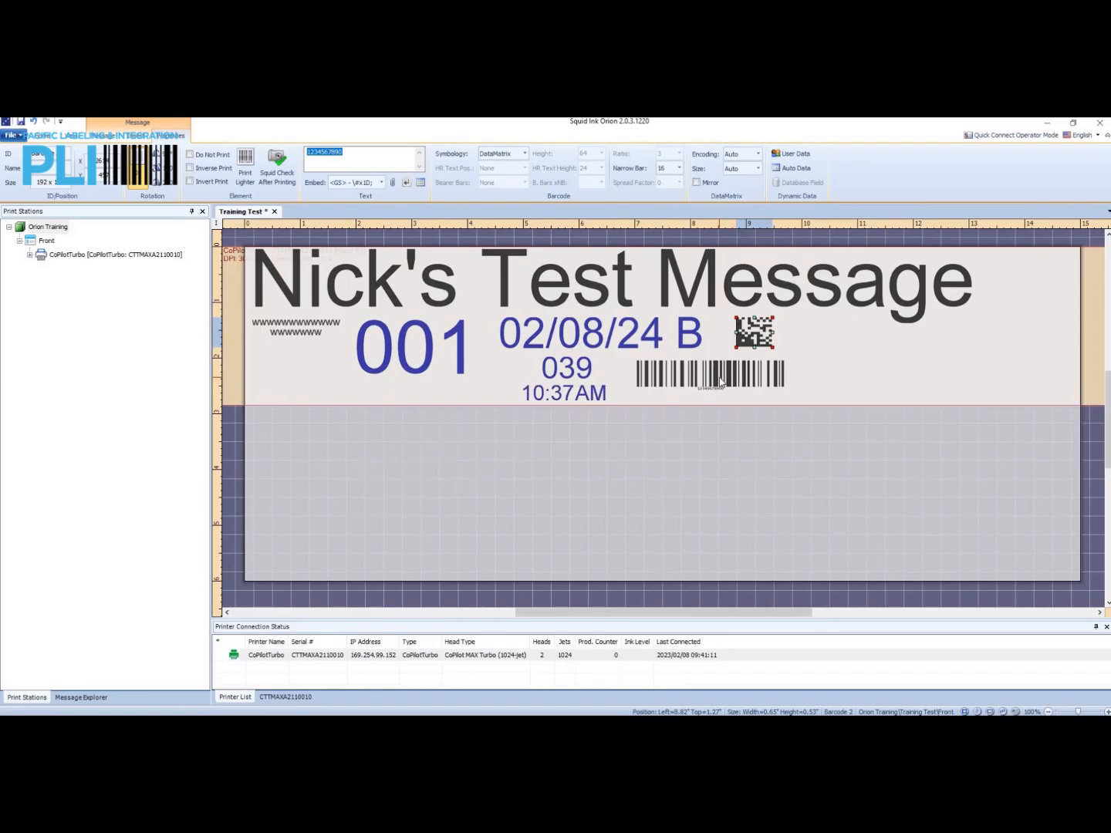
mouse_move(721, 380)
click(713, 373)
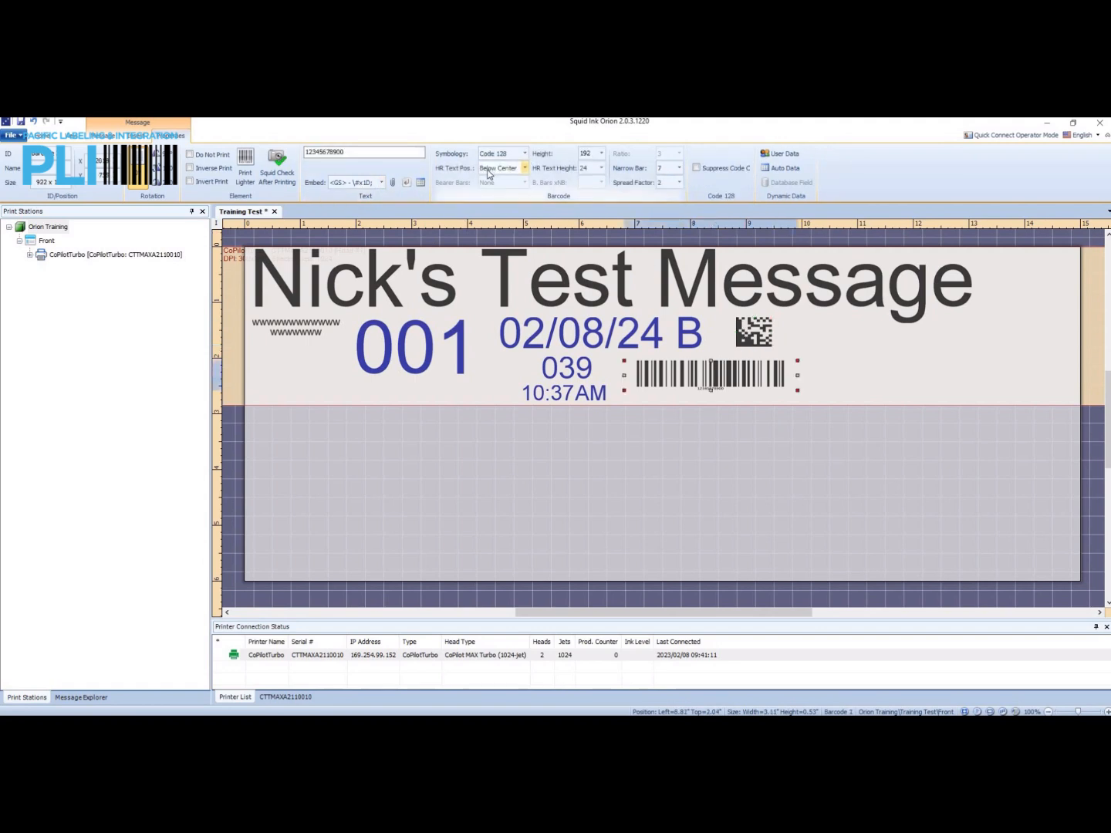
click(346, 151)
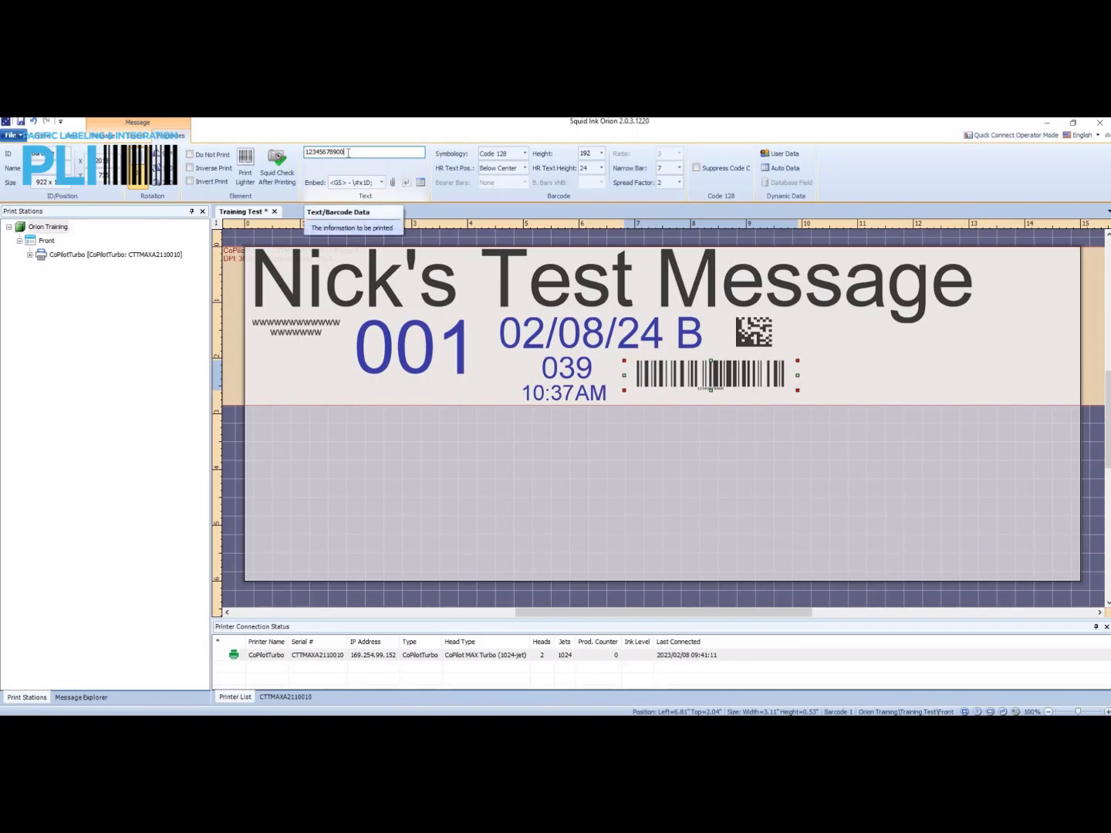
click(381, 183)
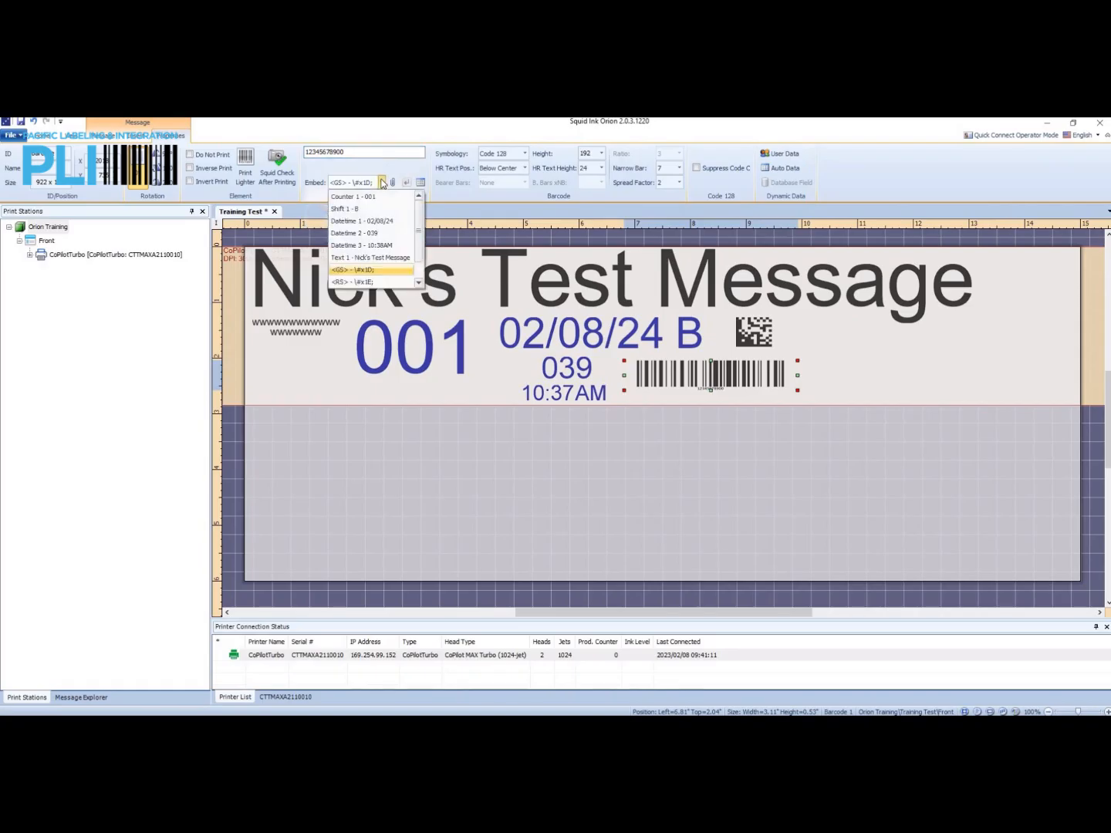
click(381, 183)
click(382, 183)
click(375, 223)
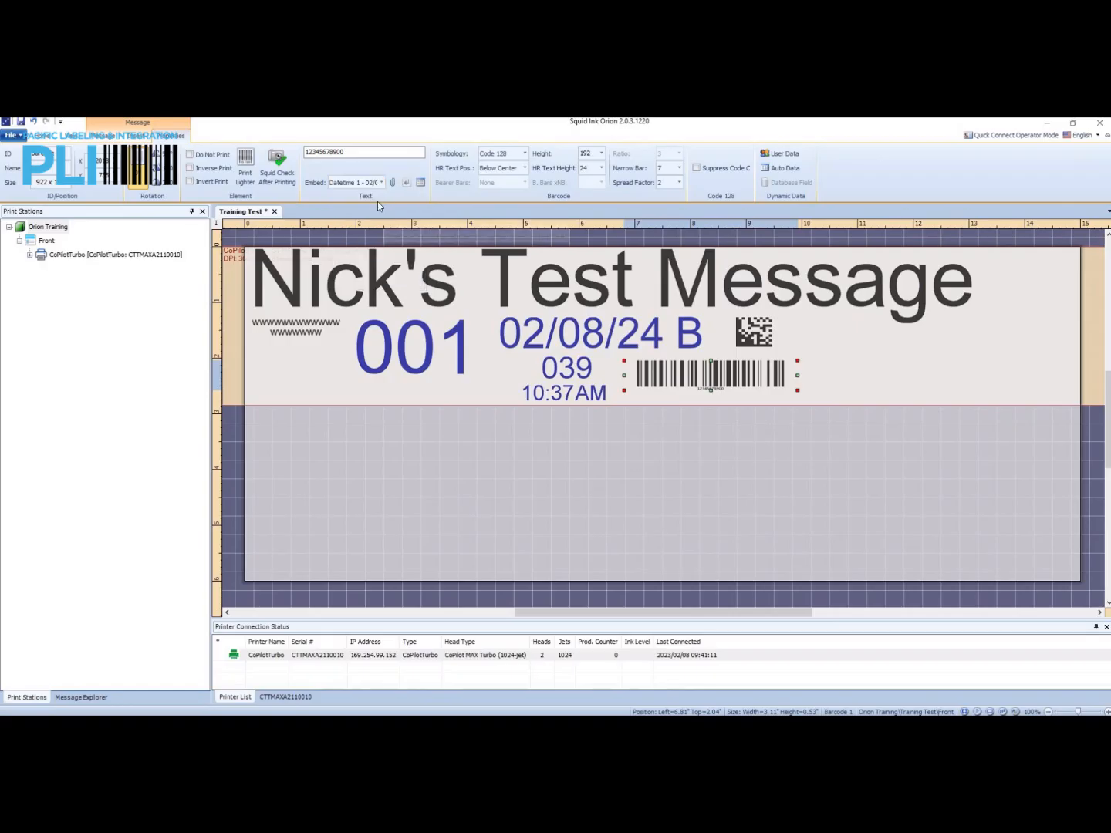
click(347, 152)
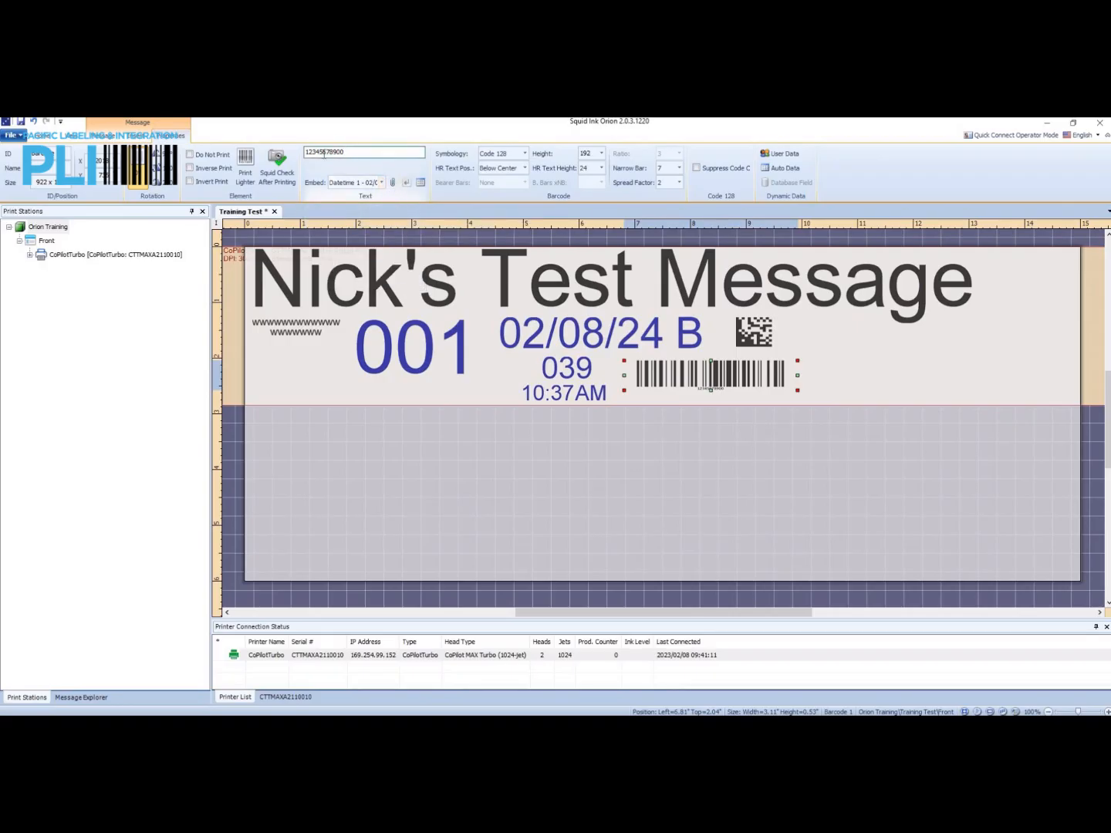
click(392, 184)
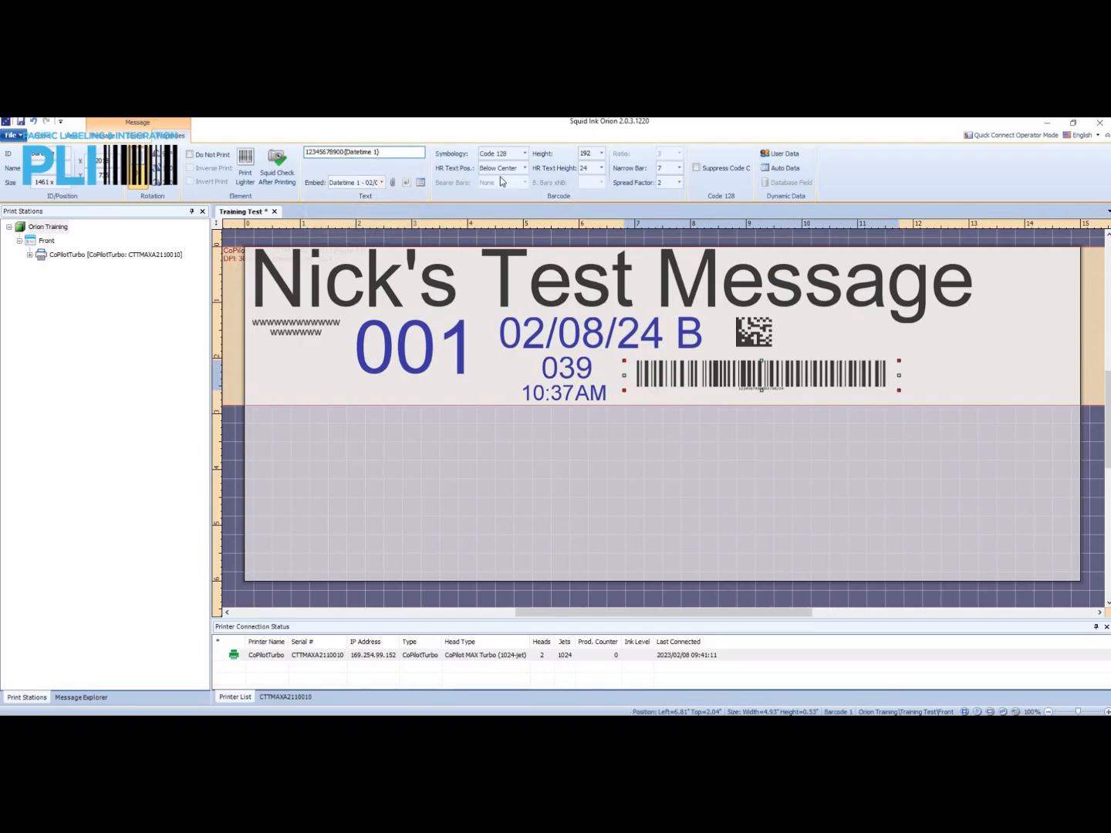
Set the human-readable text height of the Code 128 barcode to 64.
click(602, 169)
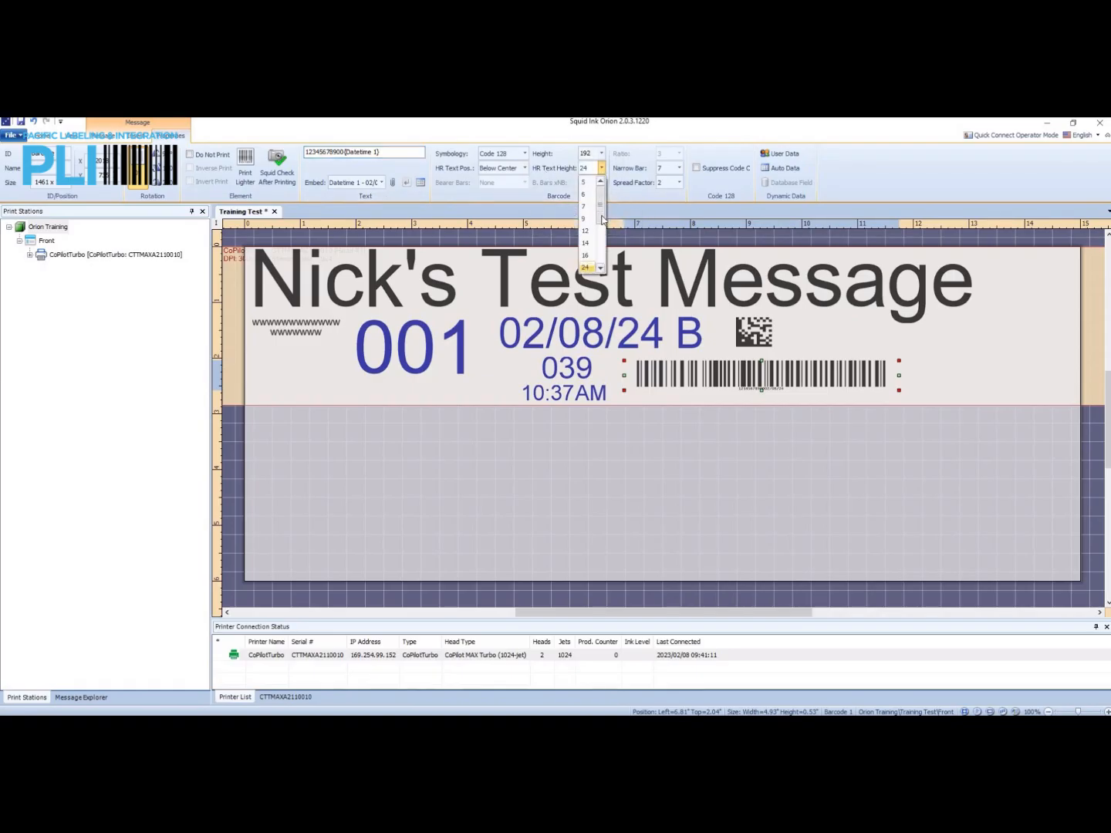
scroll(593, 255, down, 2)
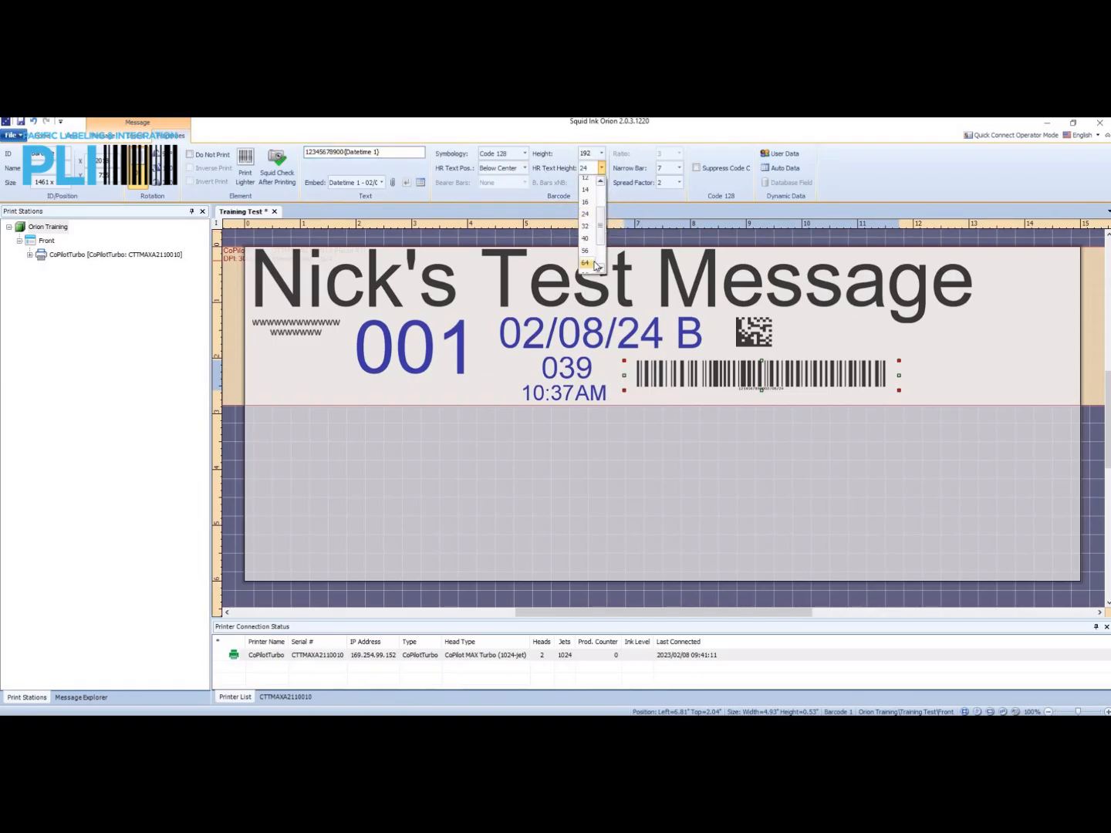
click(587, 263)
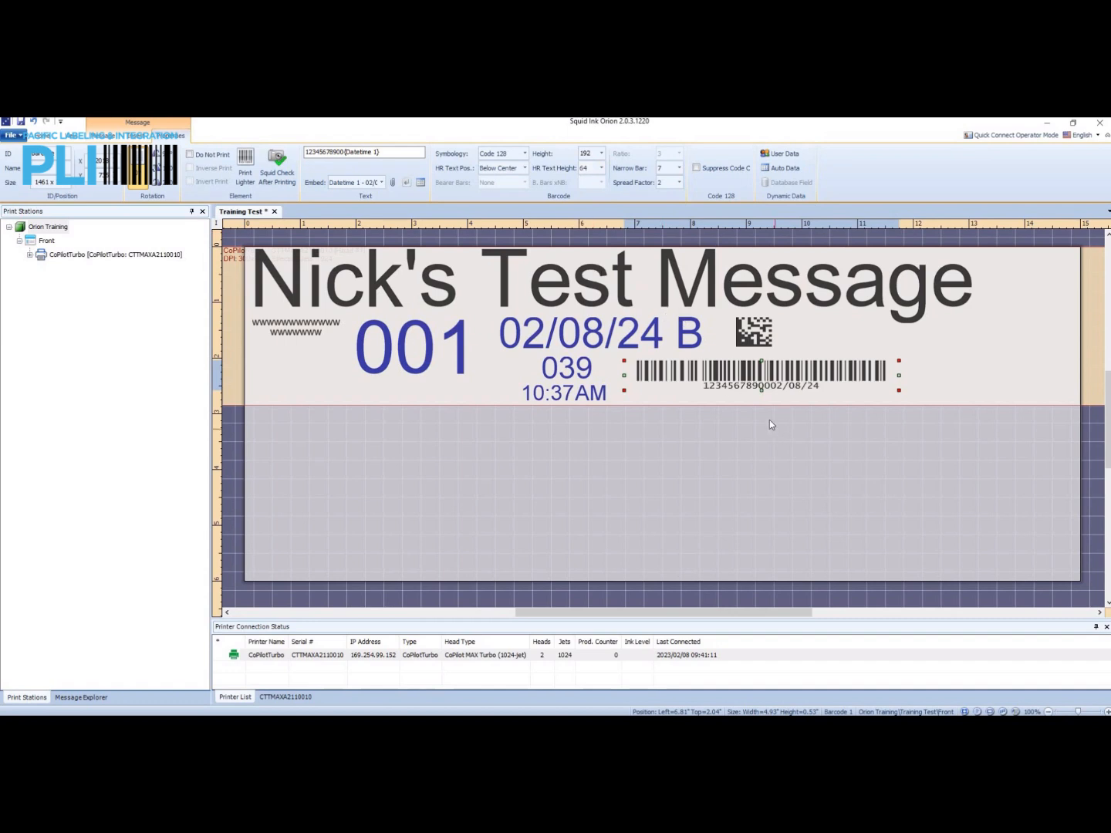
click(747, 392)
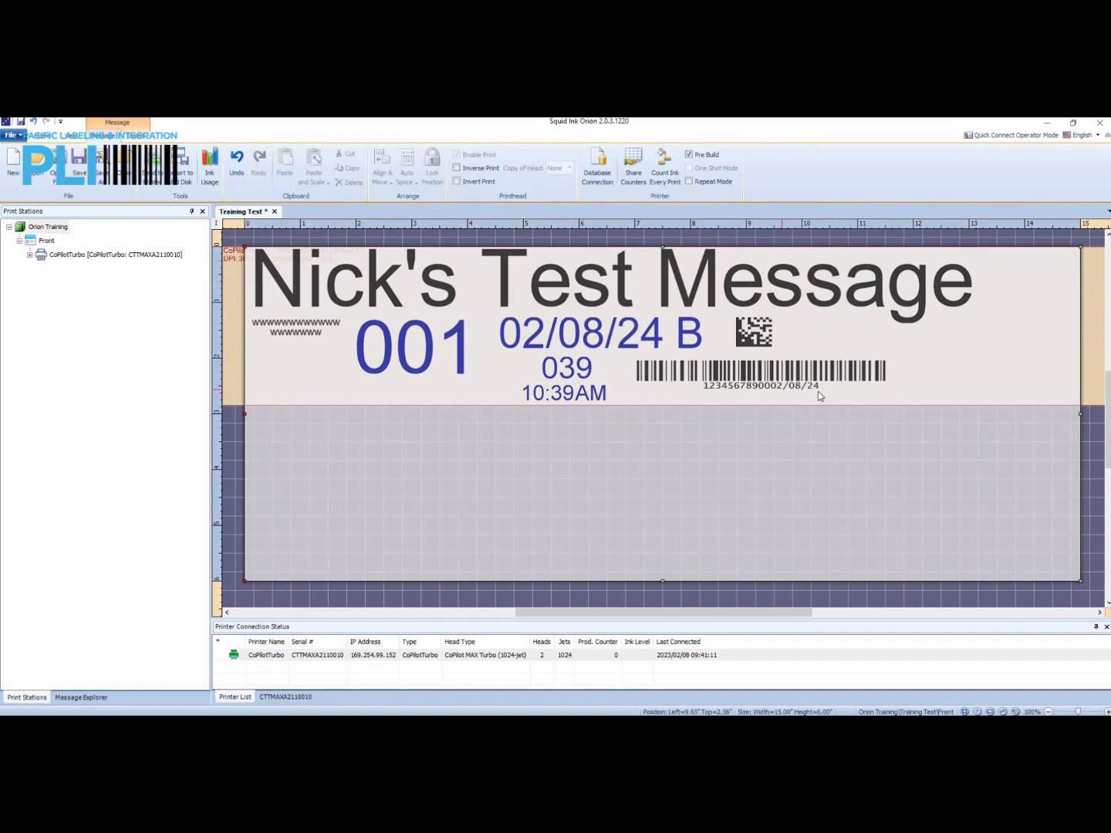
Browse the symbologies available for the Code 128 barcode, including the GS1 types, without choosing another one.
click(764, 374)
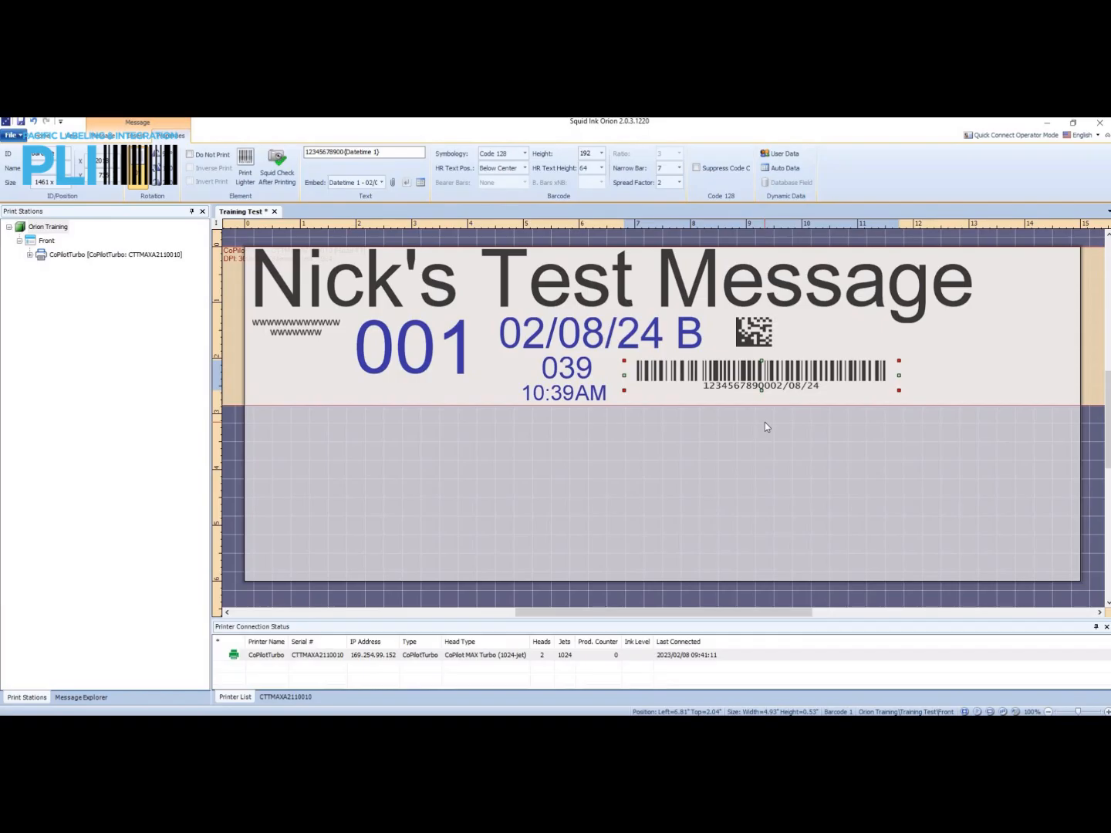
click(524, 152)
drag(608, 195, 543, 311)
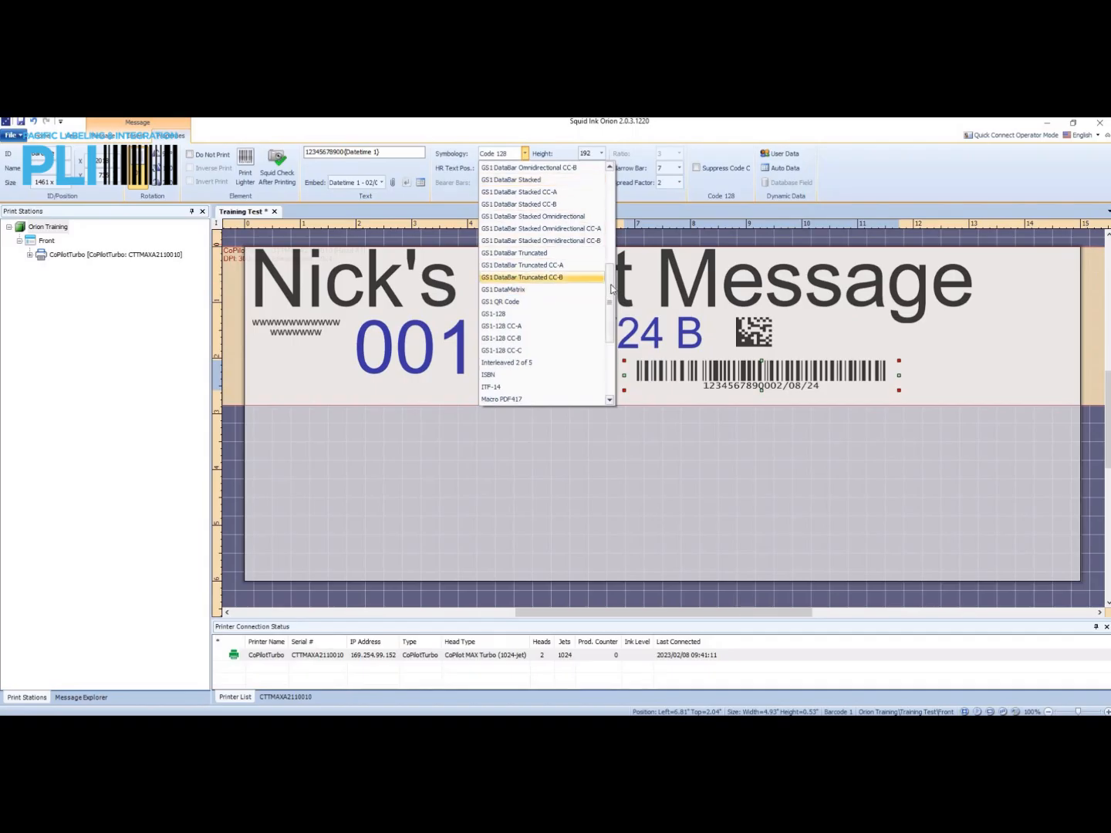
drag(609, 270, 620, 176)
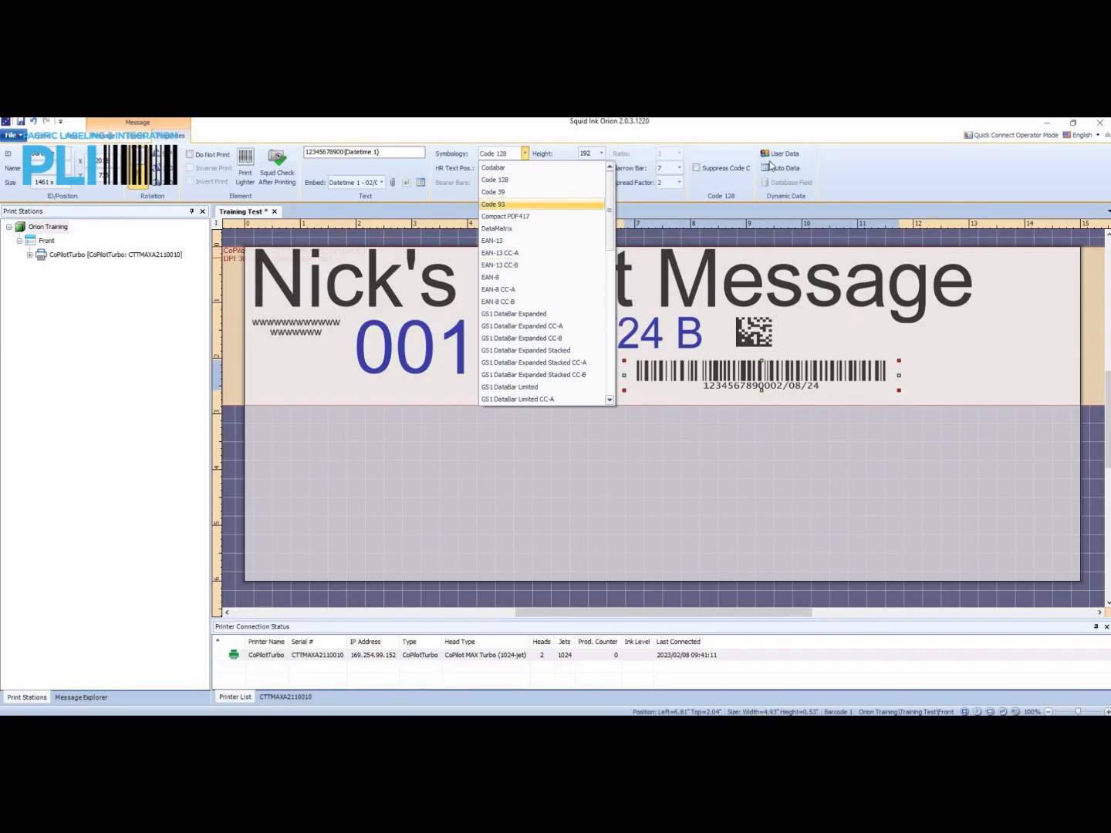
click(425, 592)
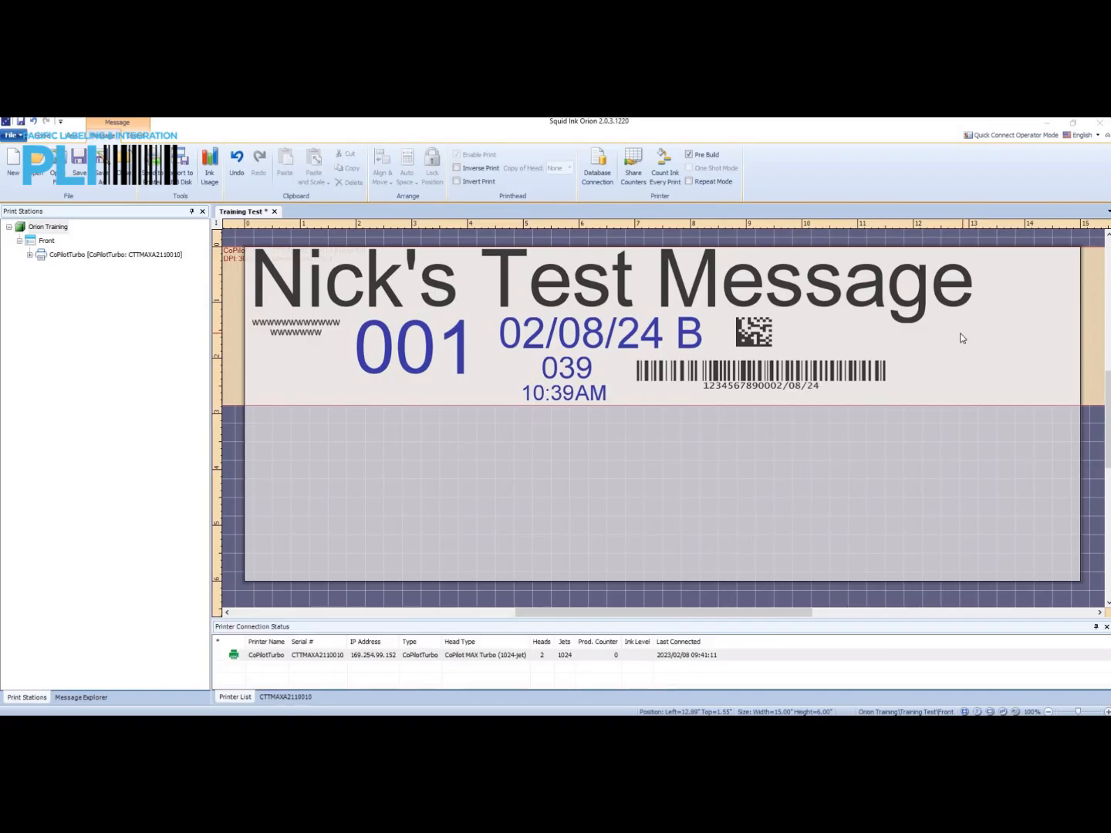
Insert the 1_Flame_100 gallery graphic at about 12.44" from the left and 1.60" from the upper edge.
right_click(935, 338)
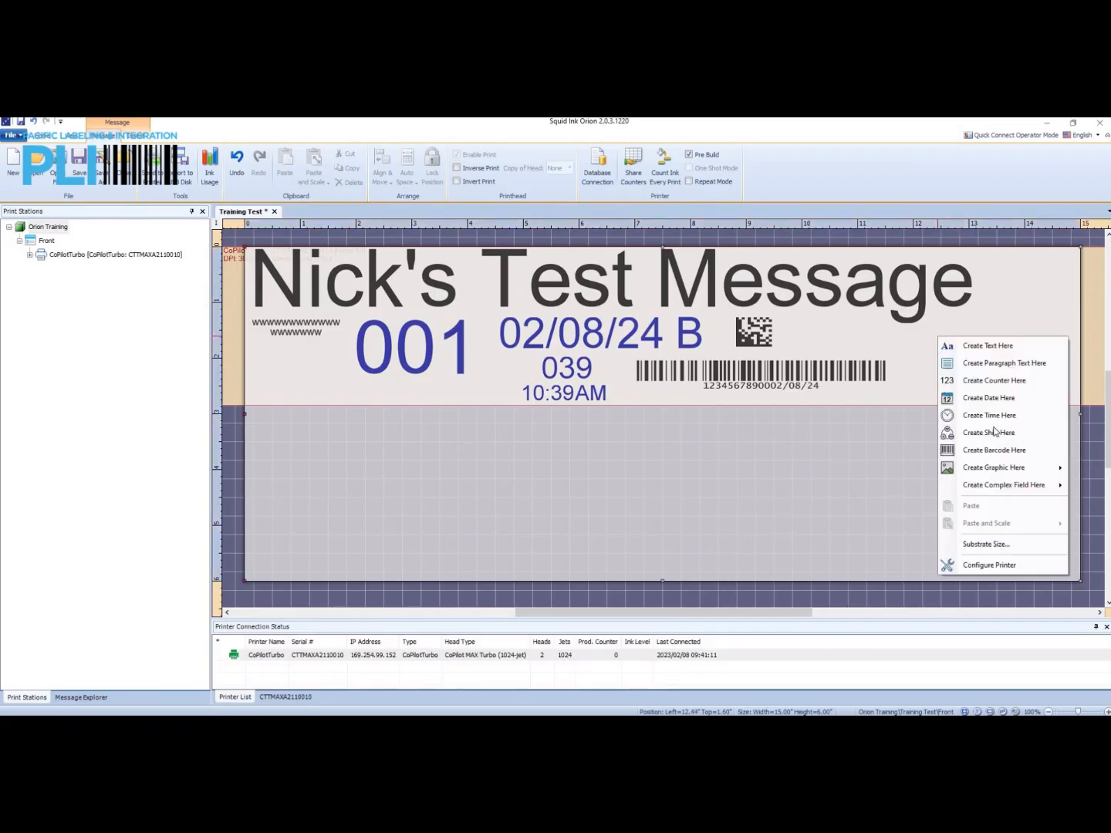
mouse_move(985, 472)
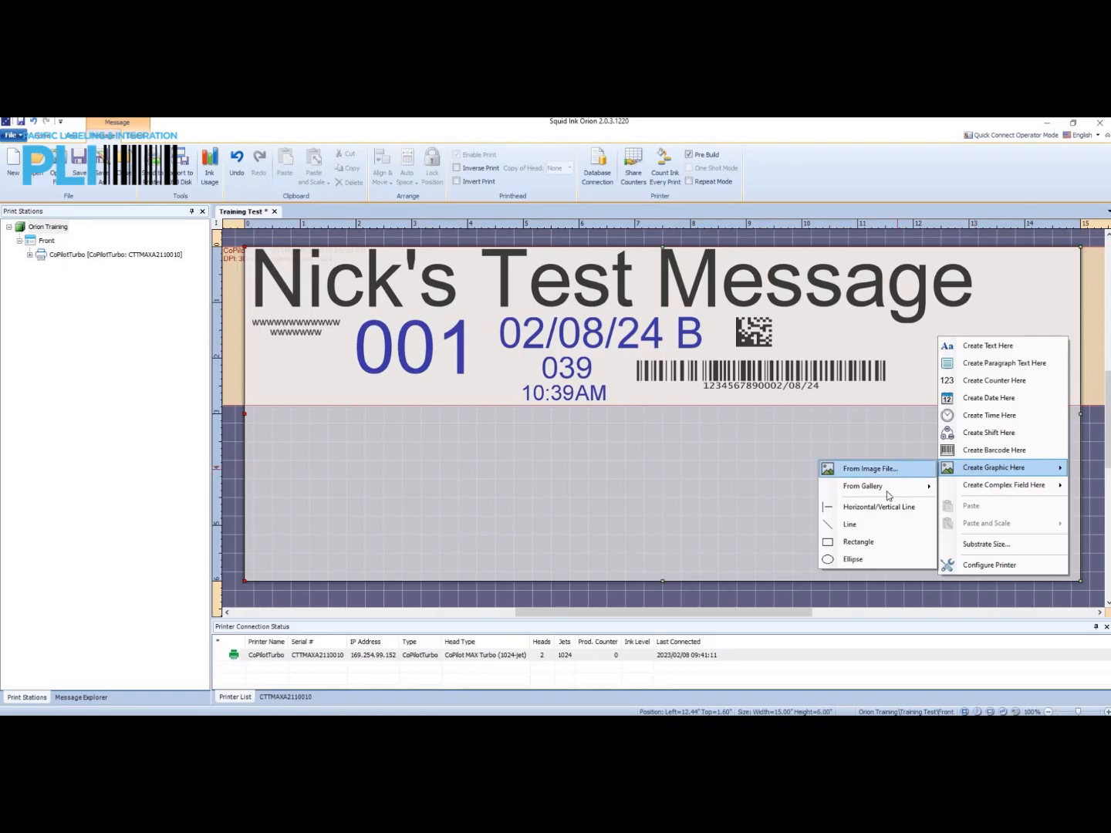
mouse_move(887, 497)
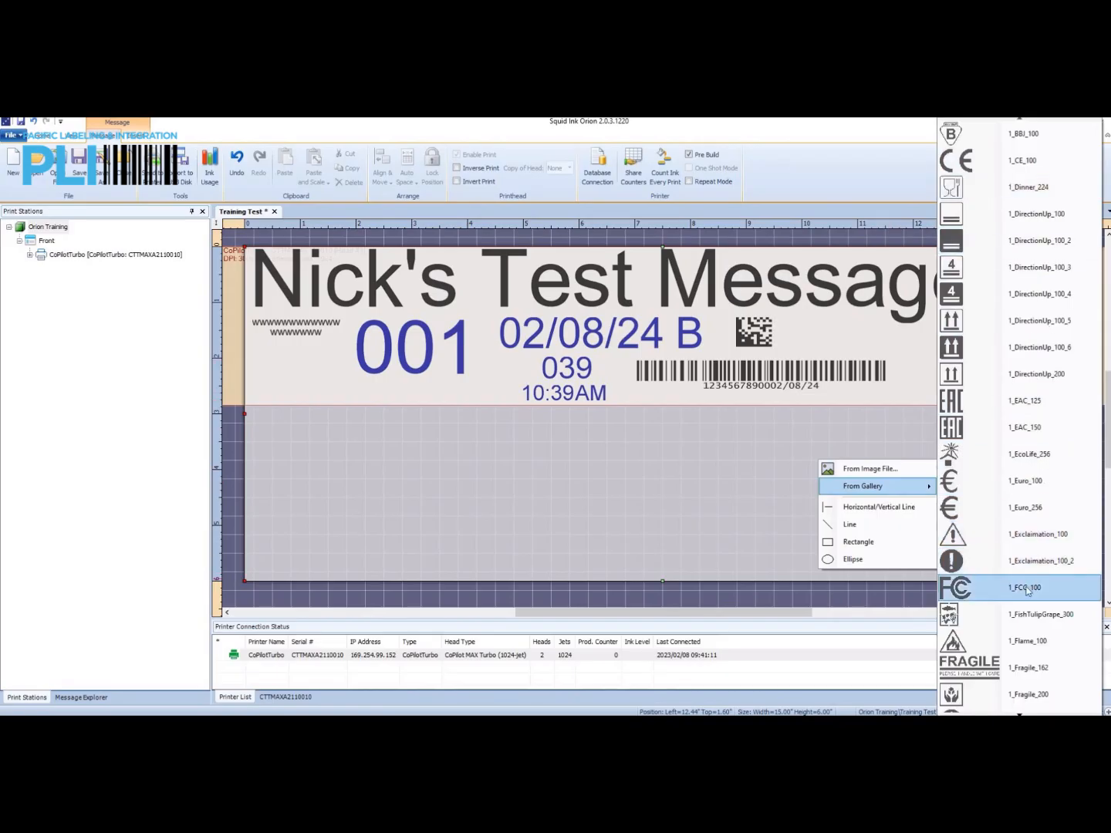
click(980, 642)
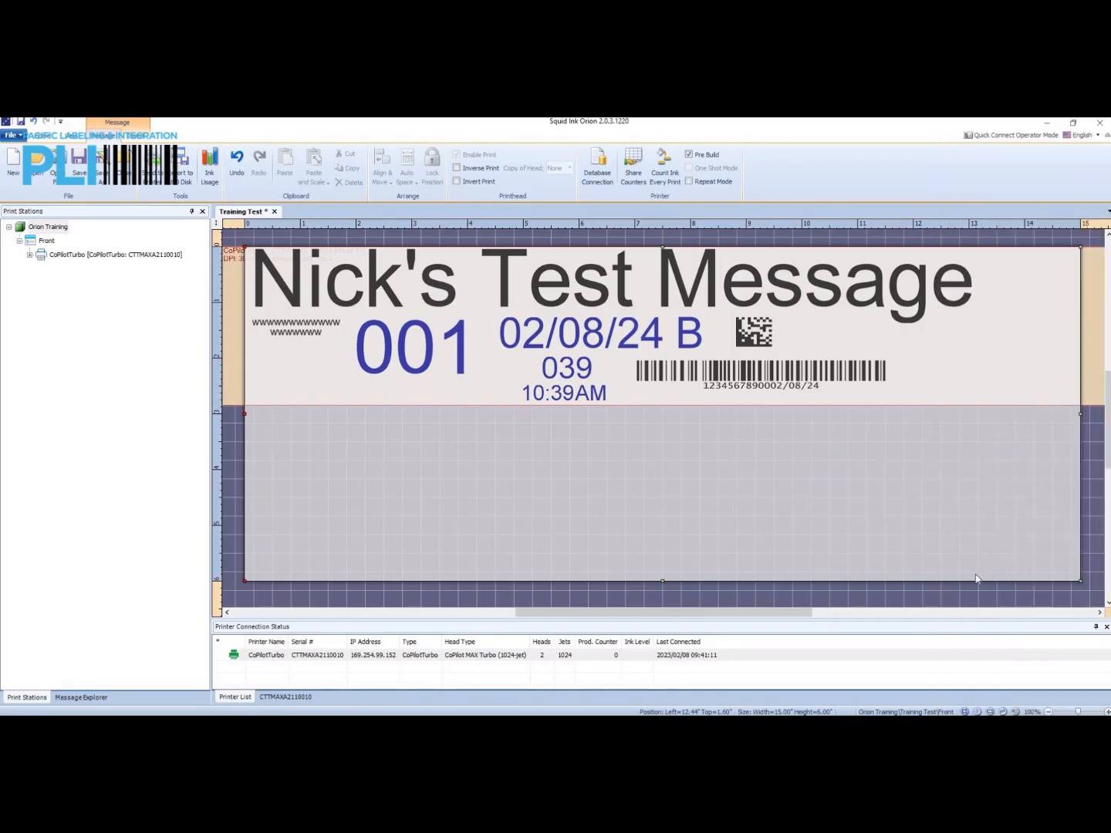
Enlarge the flame graphic to about 253 × 218 pixels and move it to about 12.20" from the left and 2.00" from the upper edge.
mouse_move(947, 344)
mouse_down()
mouse_move(898, 323)
mouse_move(869, 335)
mouse_move(912, 357)
mouse_move(955, 351)
mouse_move(927, 362)
mouse_up()
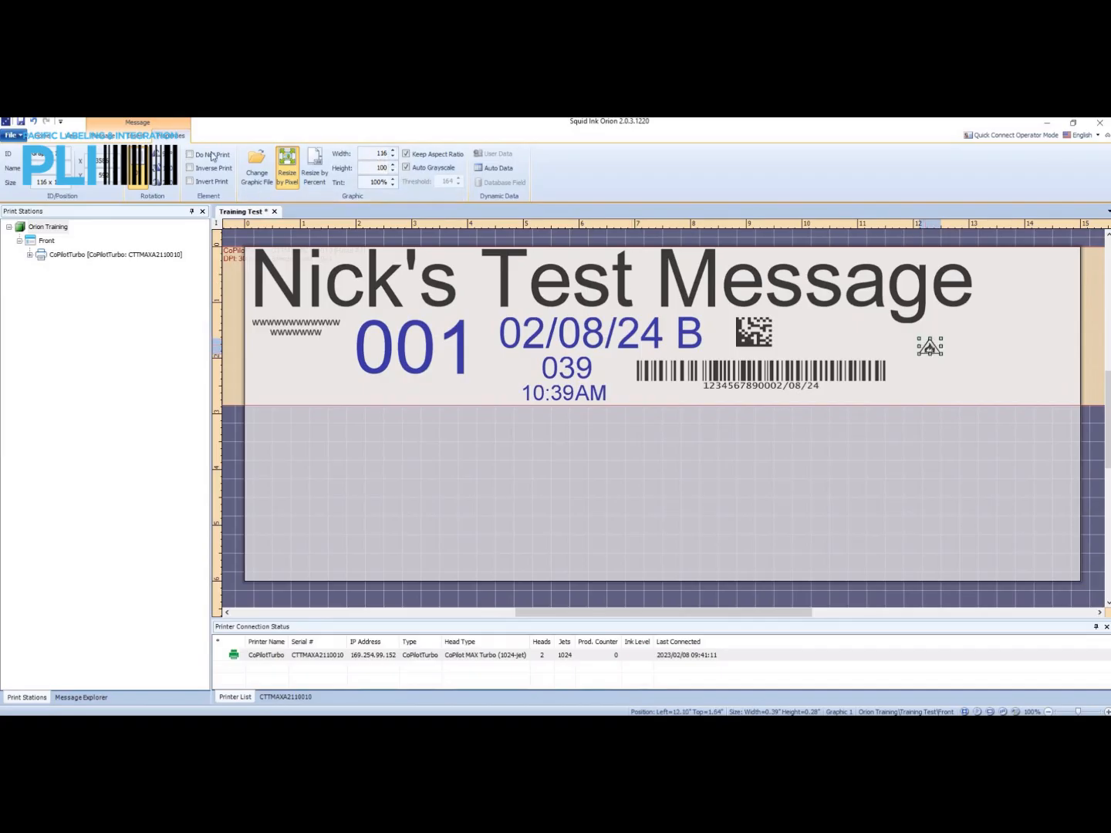
mouse_move(943, 355)
mouse_down()
mouse_move(978, 380)
mouse_move(936, 348)
mouse_move(866, 324)
mouse_move(842, 334)
mouse_up()
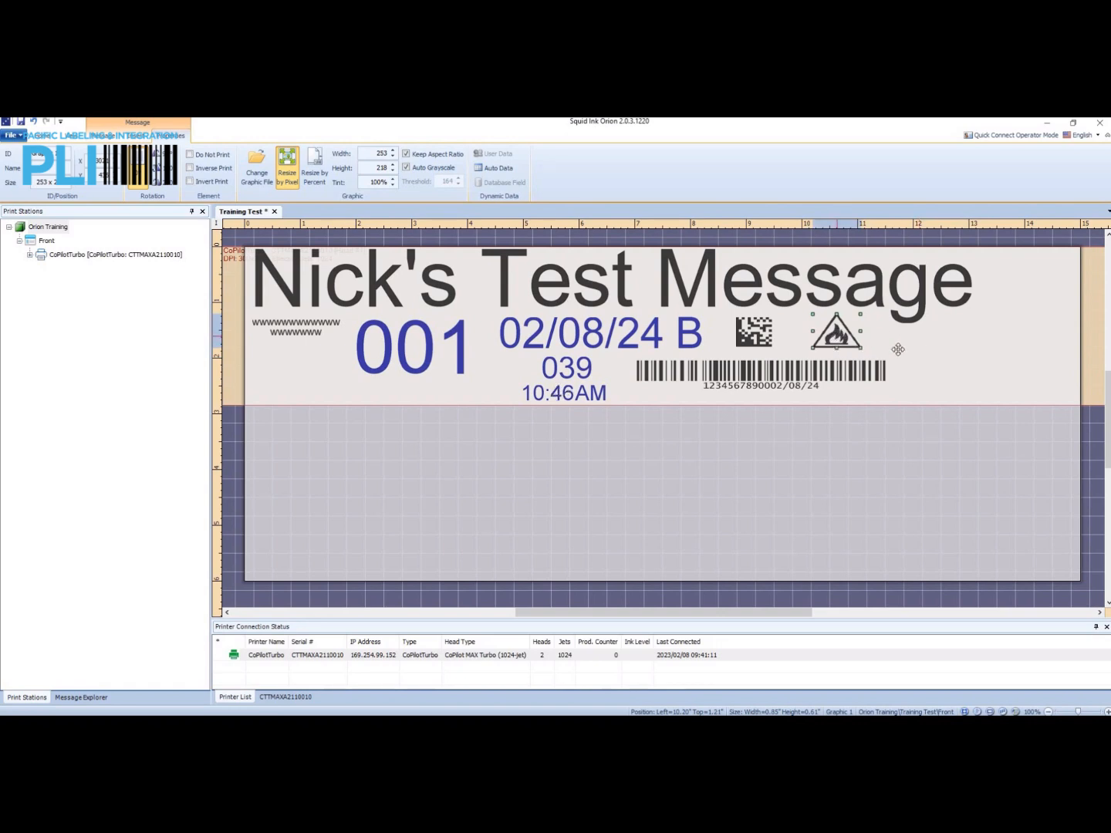
drag(898, 350, 947, 377)
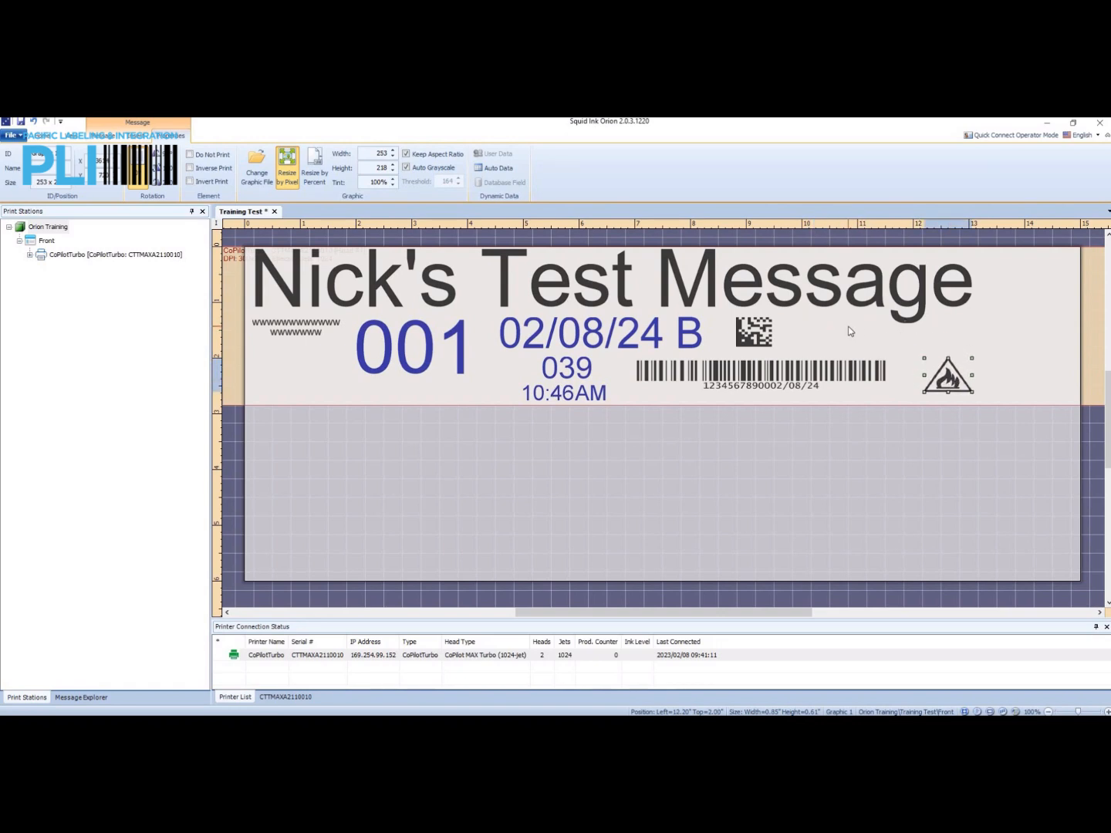
Insert the Squid Ink Logo image file as a graphic above the flame, about 10.25" from the message's left edge and 1.43" down.
right_click(849, 330)
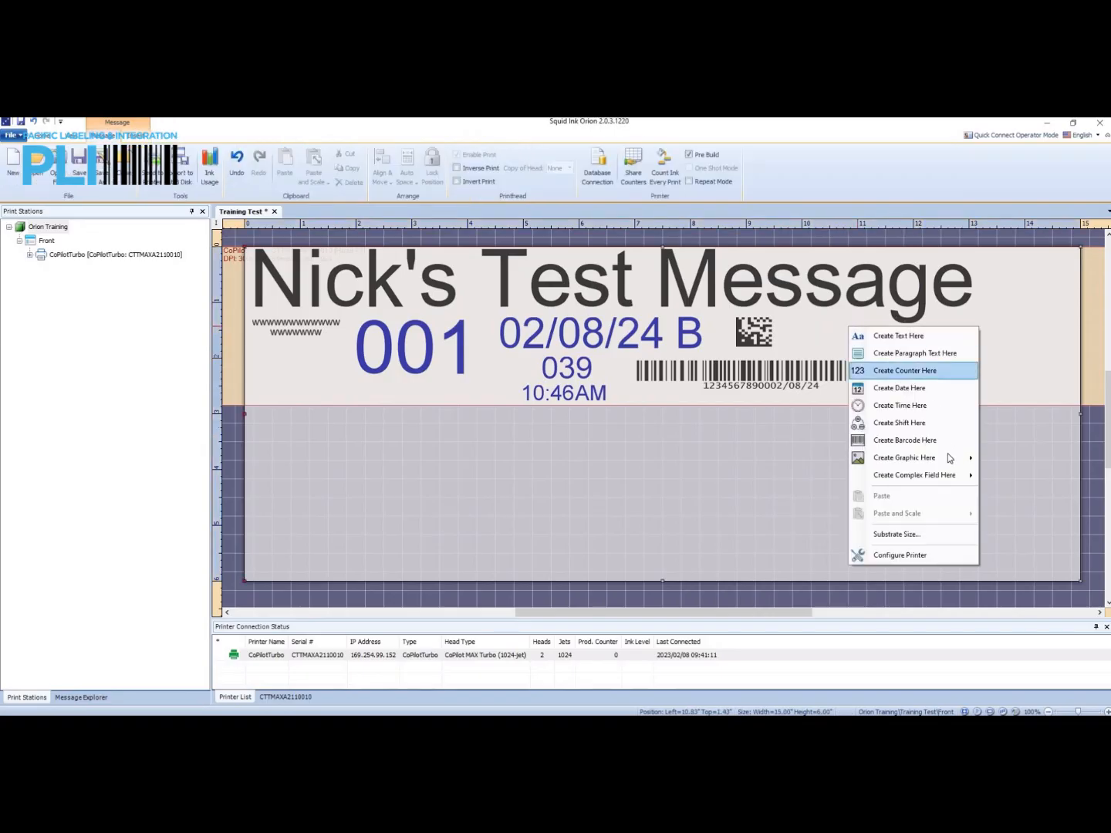
mouse_move(964, 458)
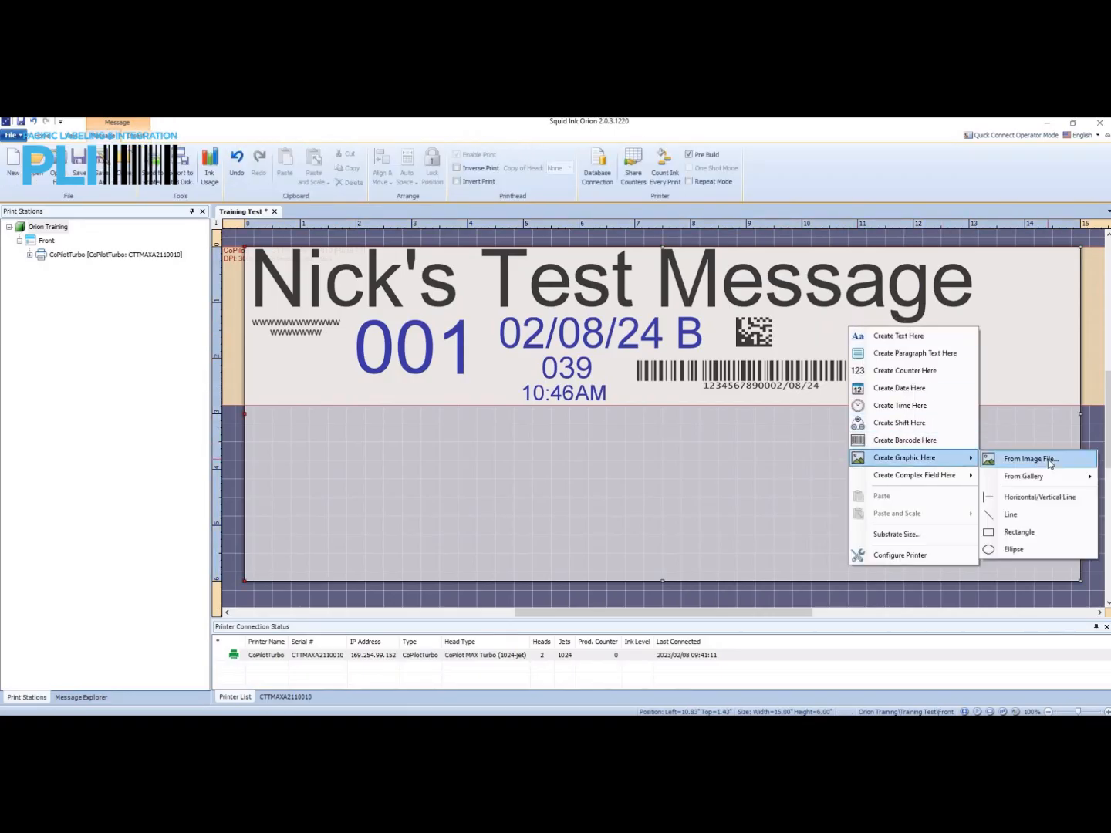
click(1050, 463)
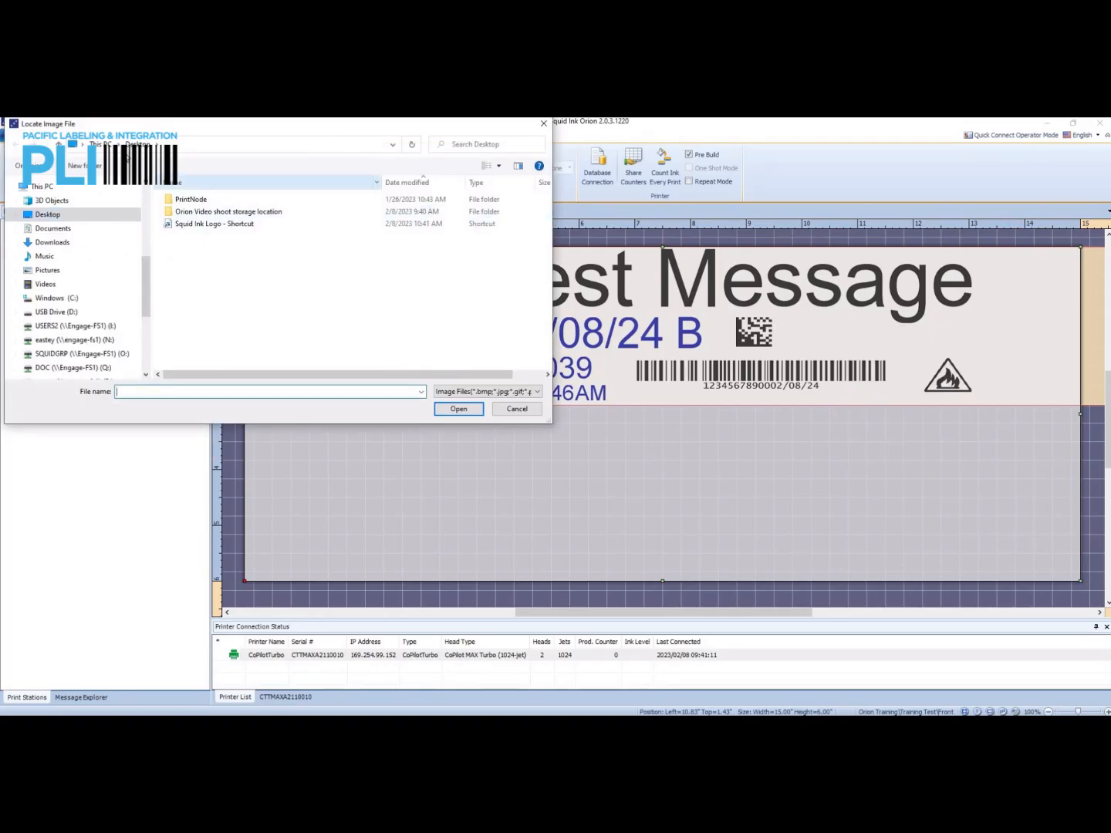
double_click(208, 224)
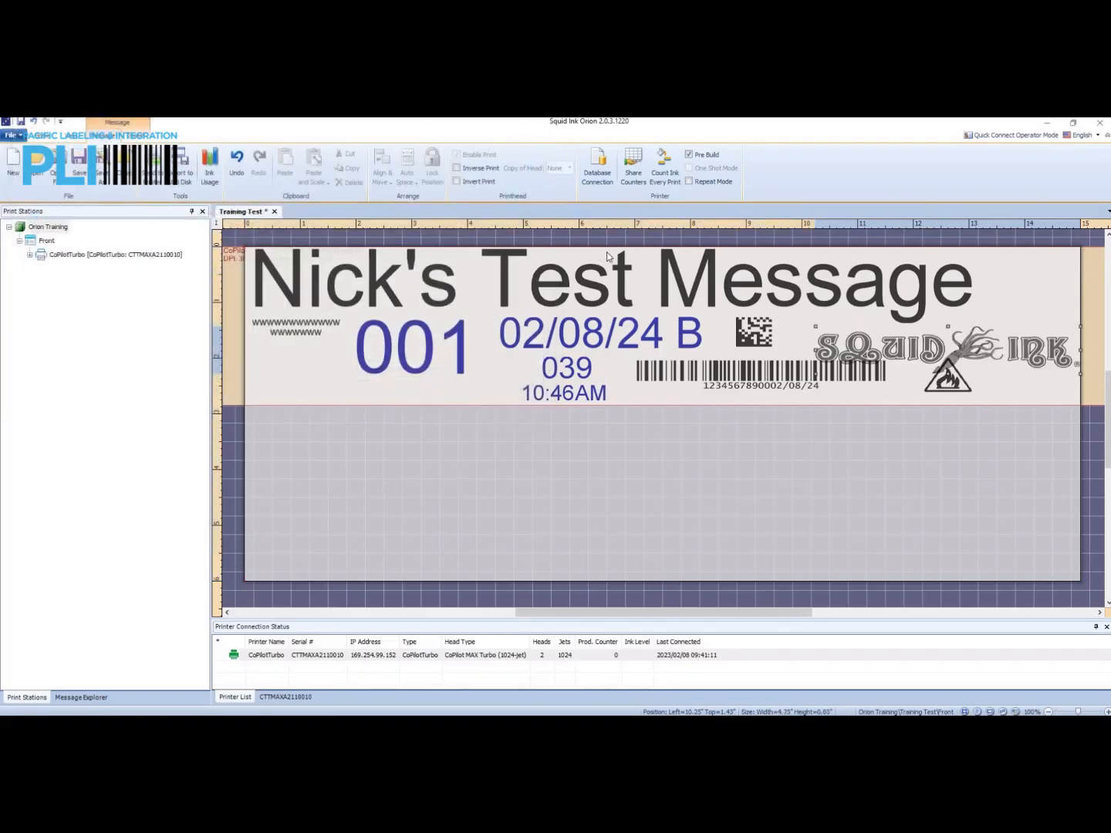
Reposition the Squid Ink logo to about 9.92" across and 1.26" down, and the flame graphic to about 12.78" across and 2.11" down.
mouse_move(1003, 343)
mouse_down()
mouse_move(964, 330)
mouse_move(976, 338)
mouse_up()
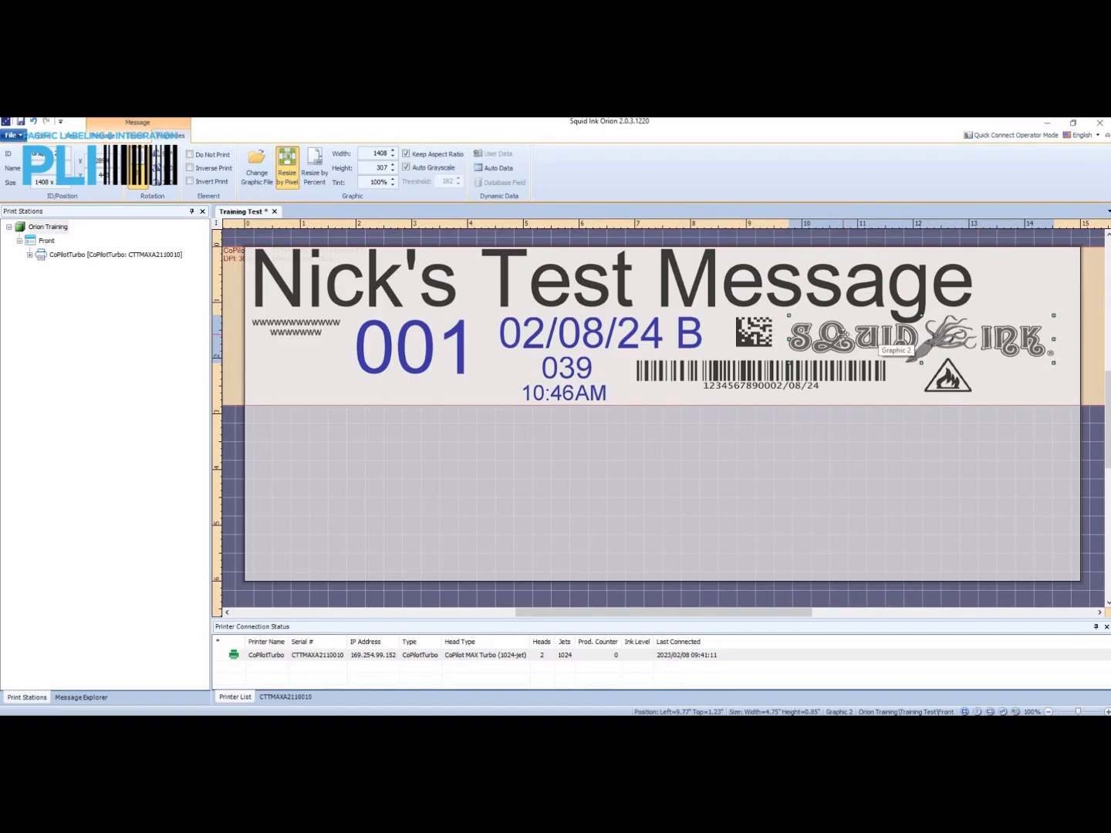
drag(843, 333, 848, 339)
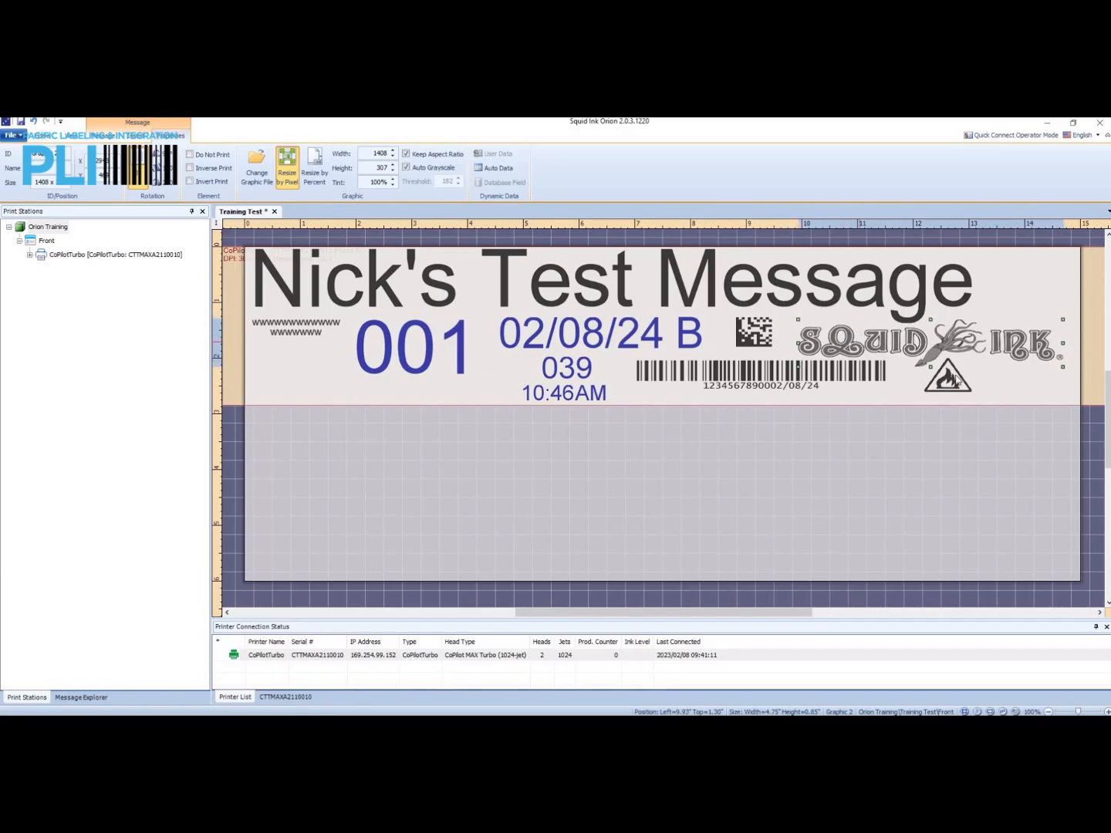
drag(954, 378, 990, 384)
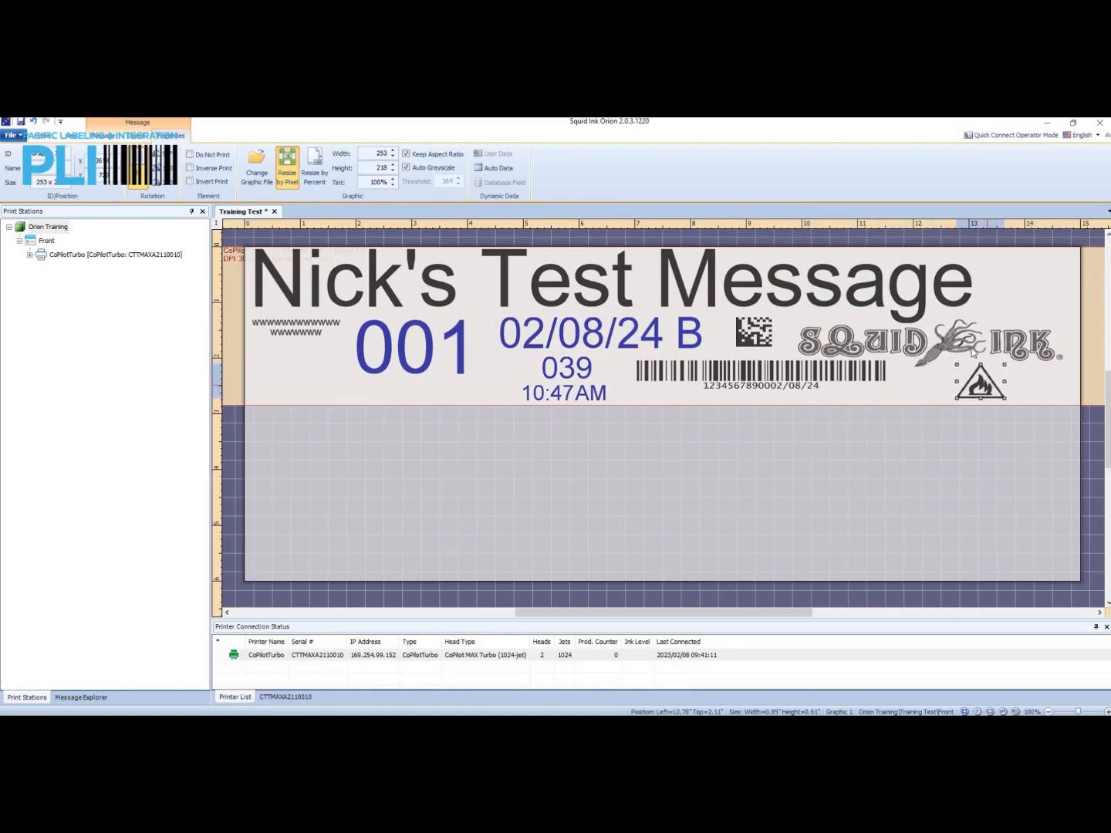
click(963, 339)
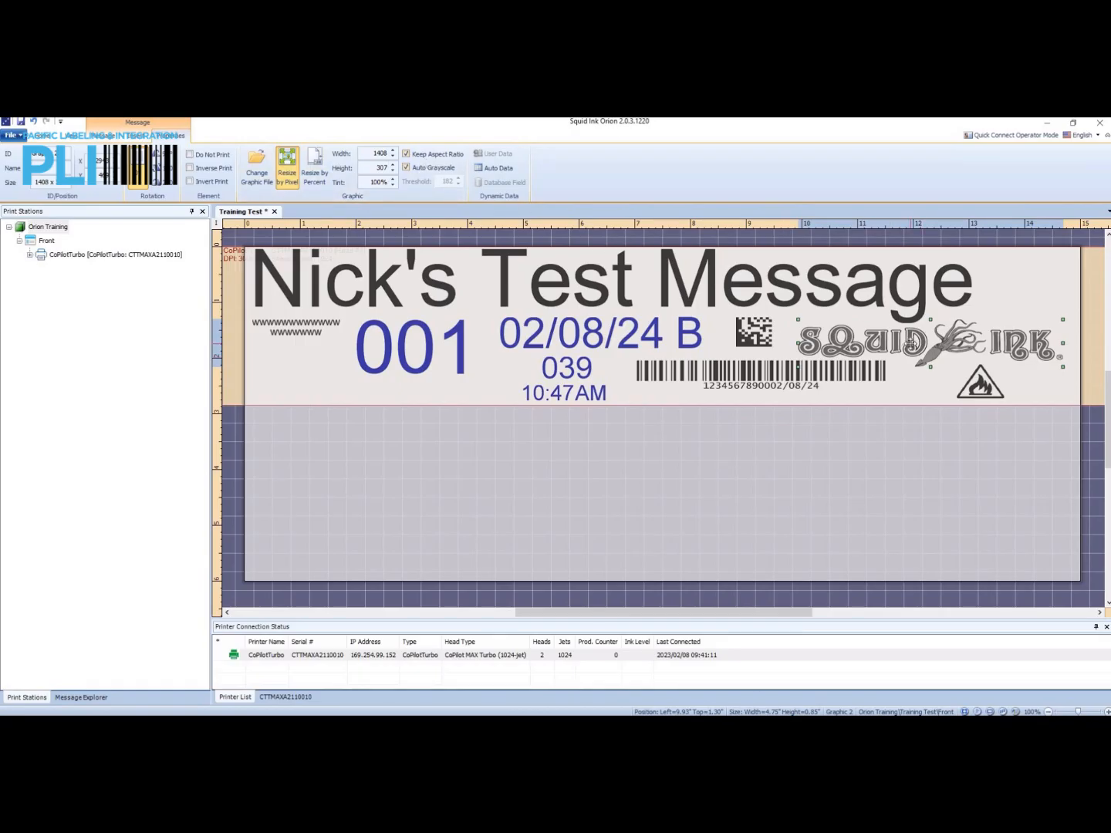
drag(910, 341, 912, 337)
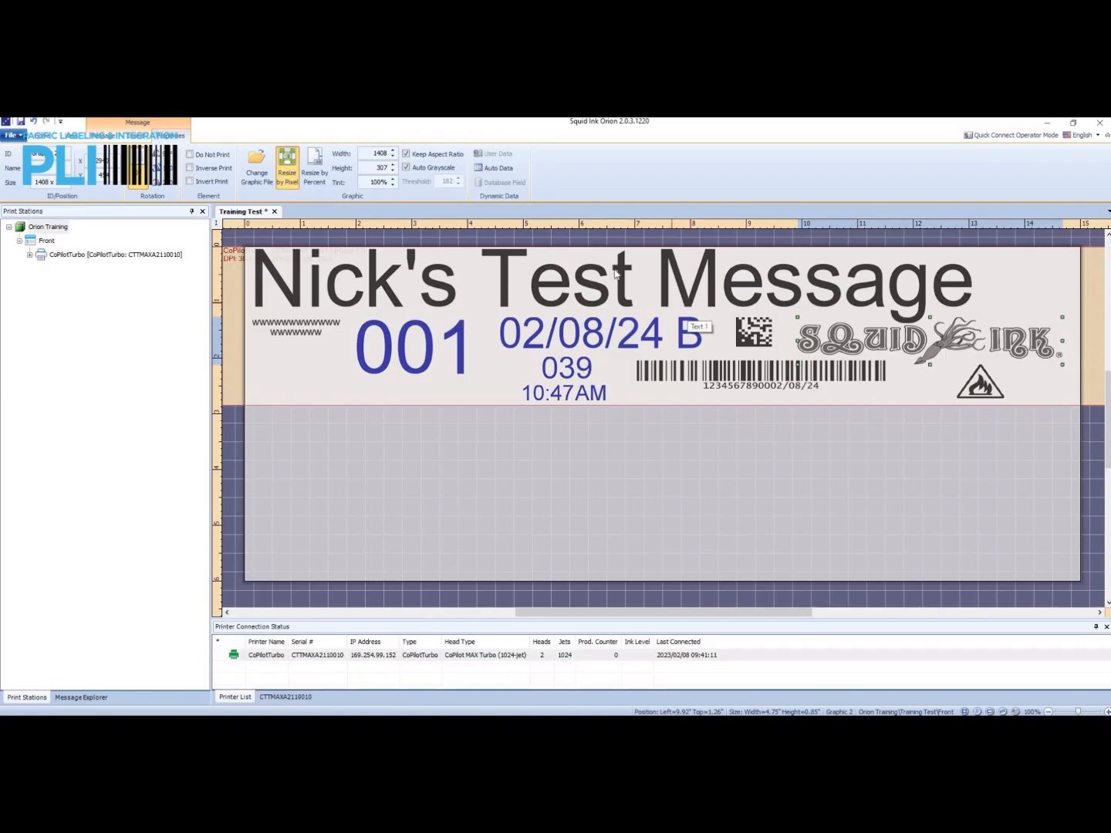
Review the properties of the large title text and the MM/DD/YY date element.
click(561, 260)
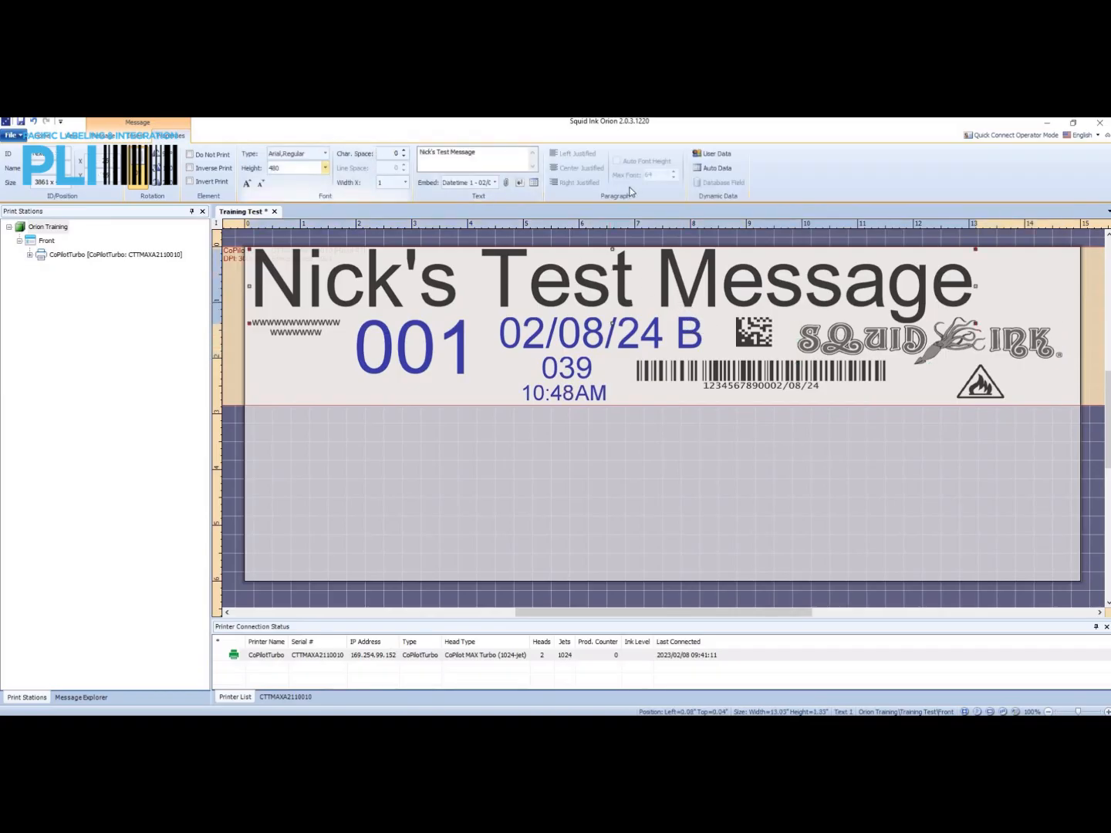
click(454, 347)
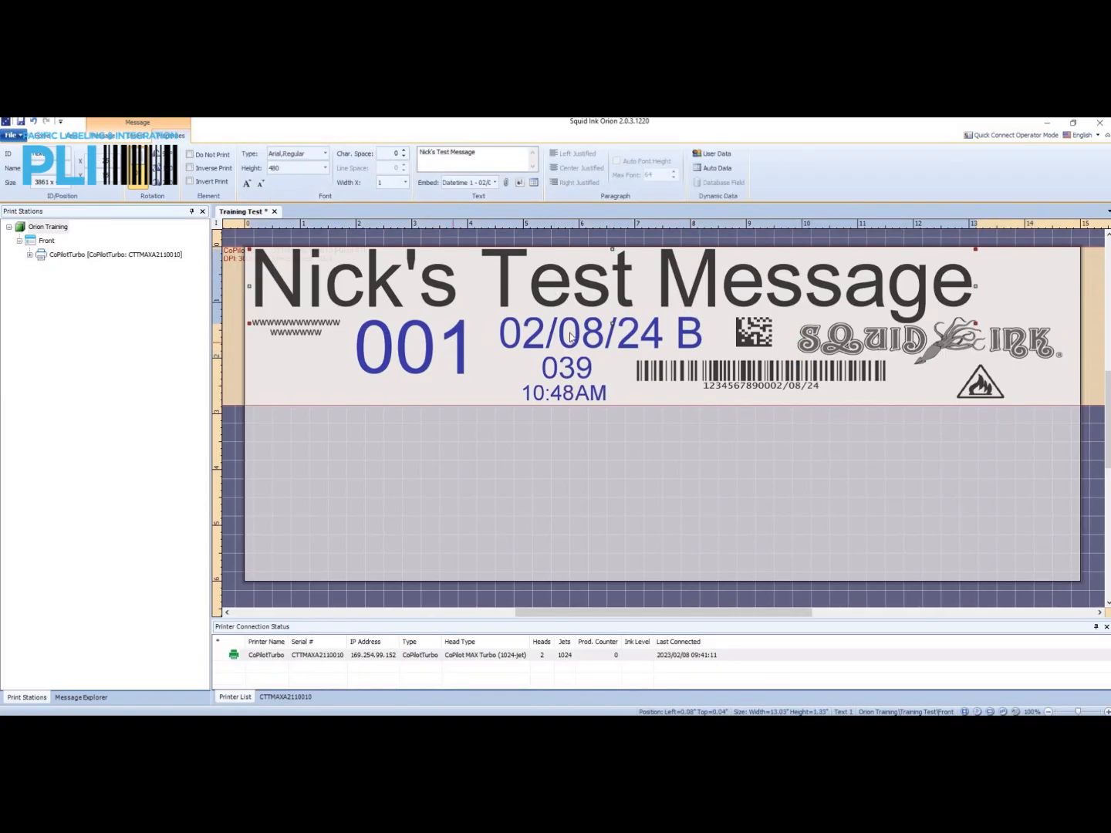
click(573, 338)
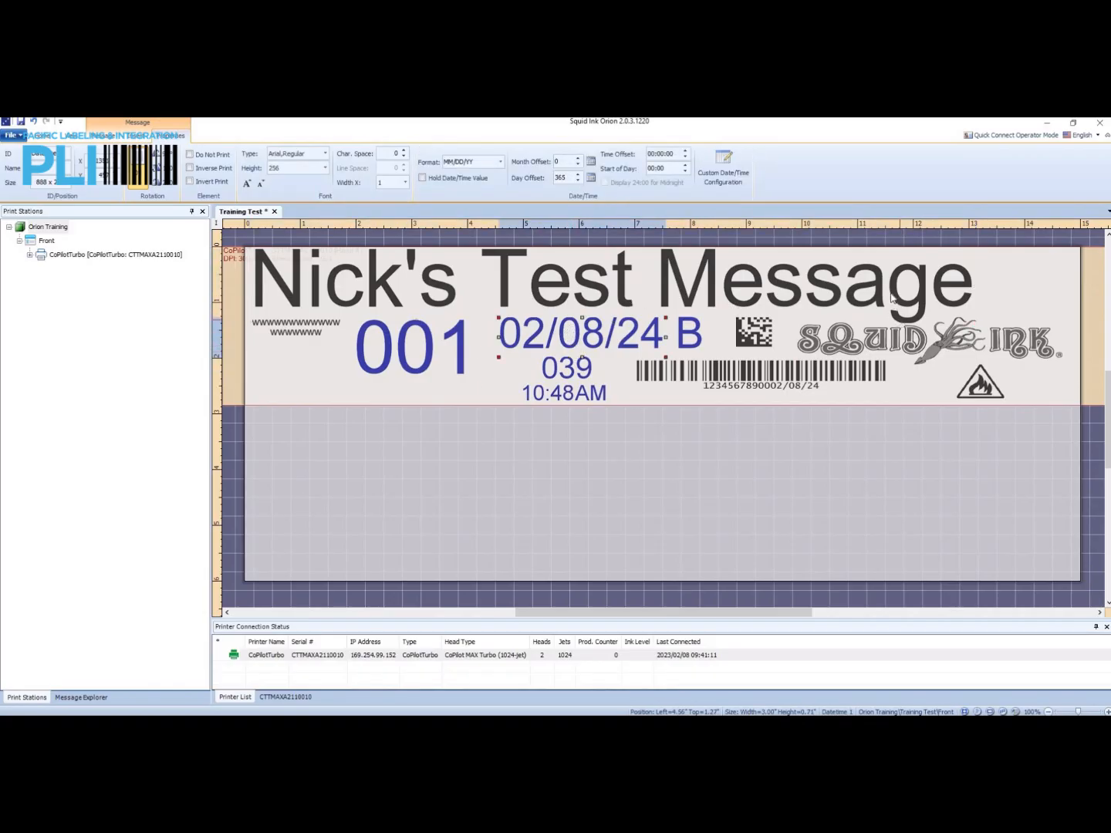
Save the Training Test message.
click(943, 339)
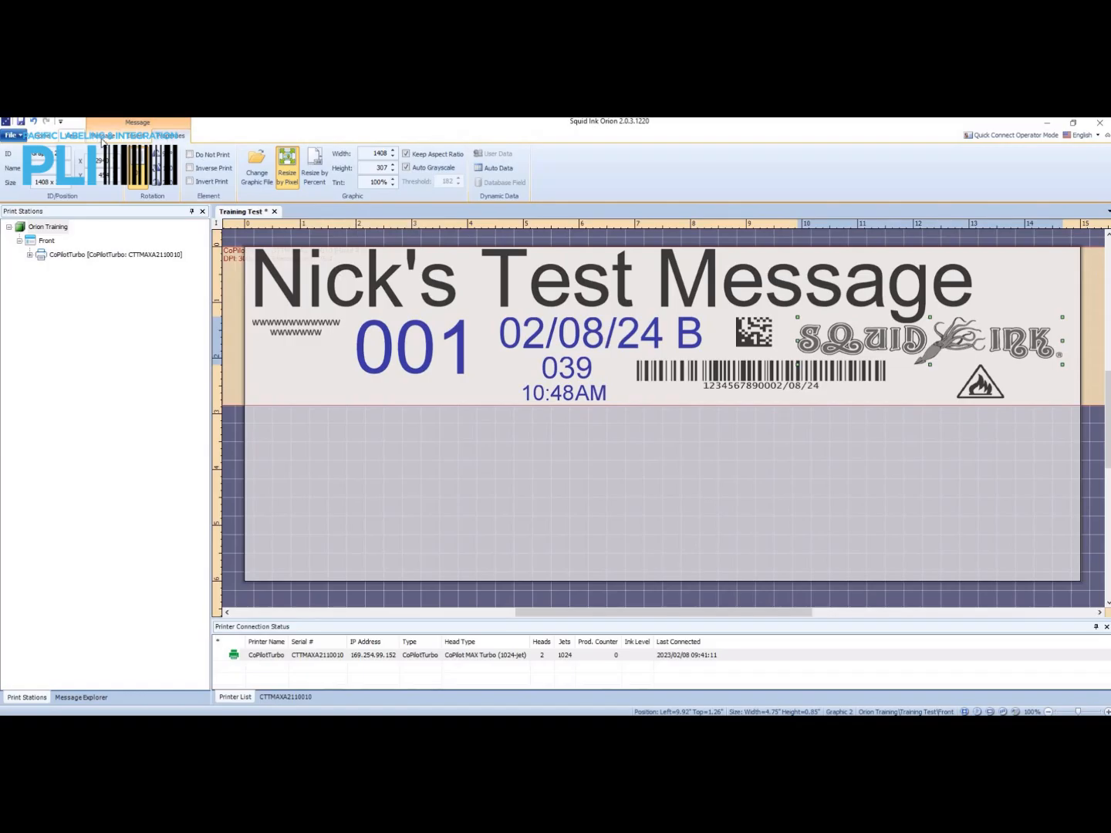
click(76, 137)
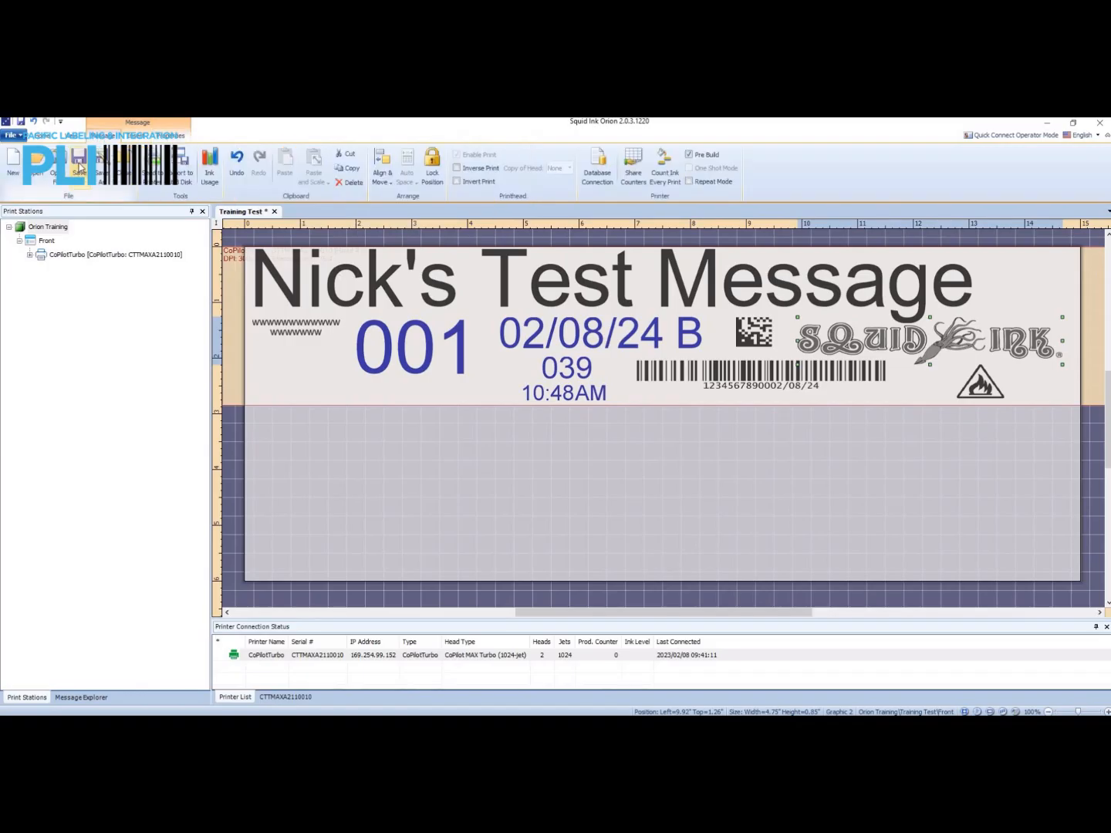
click(80, 171)
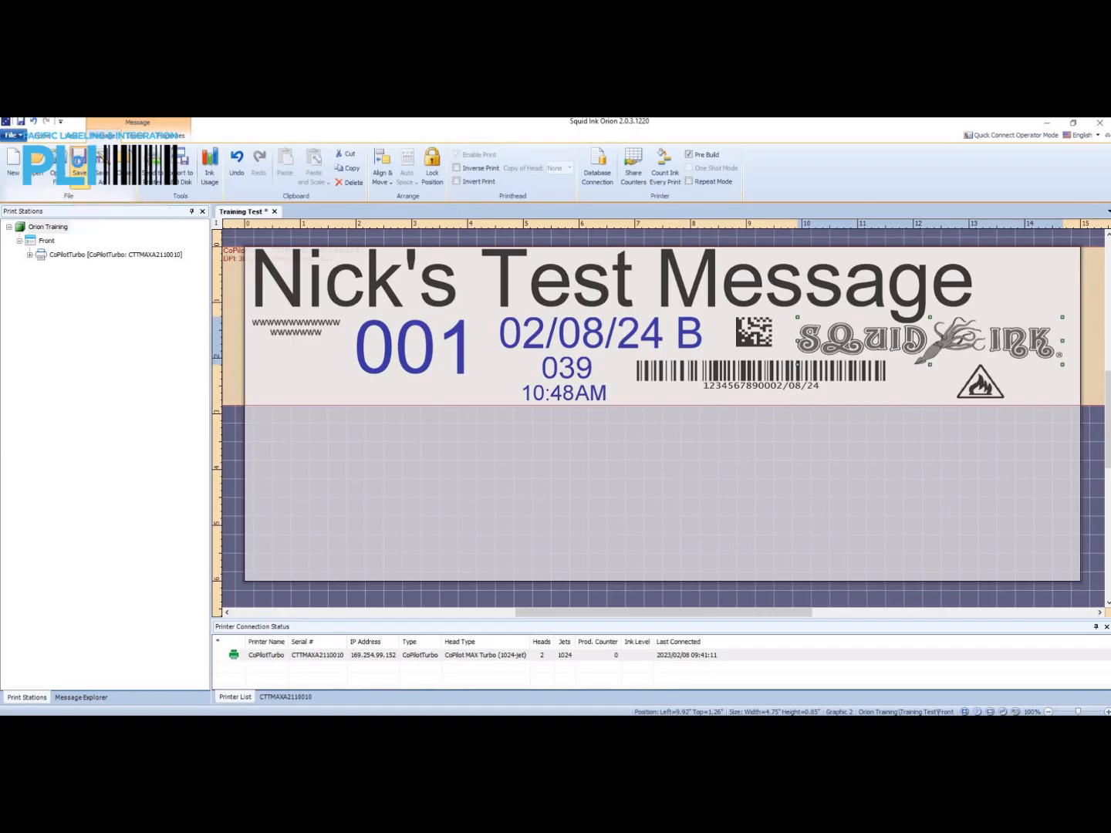